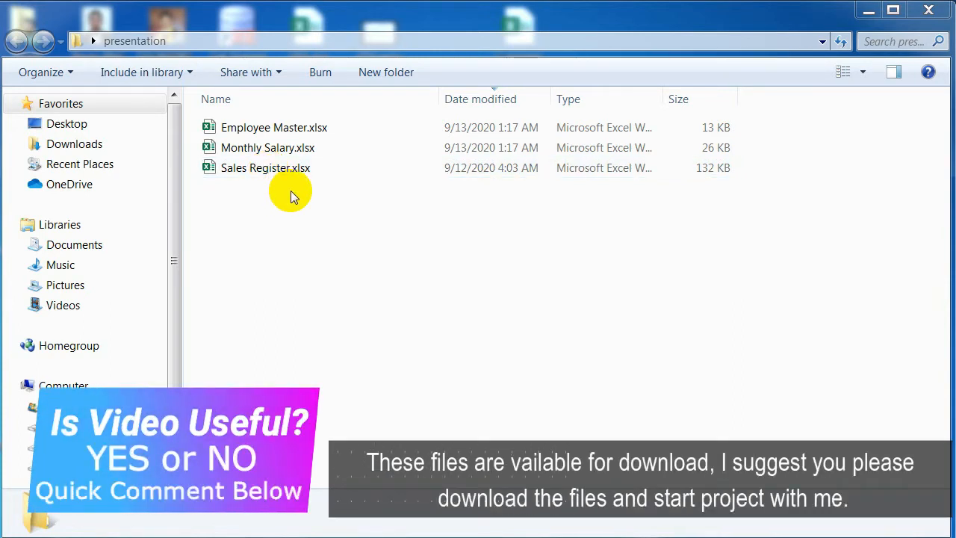
# - Open Employee Master.xlsx to examine its employee table and close the workbook without saving changes
pyautogui.doubleClick(252, 124)
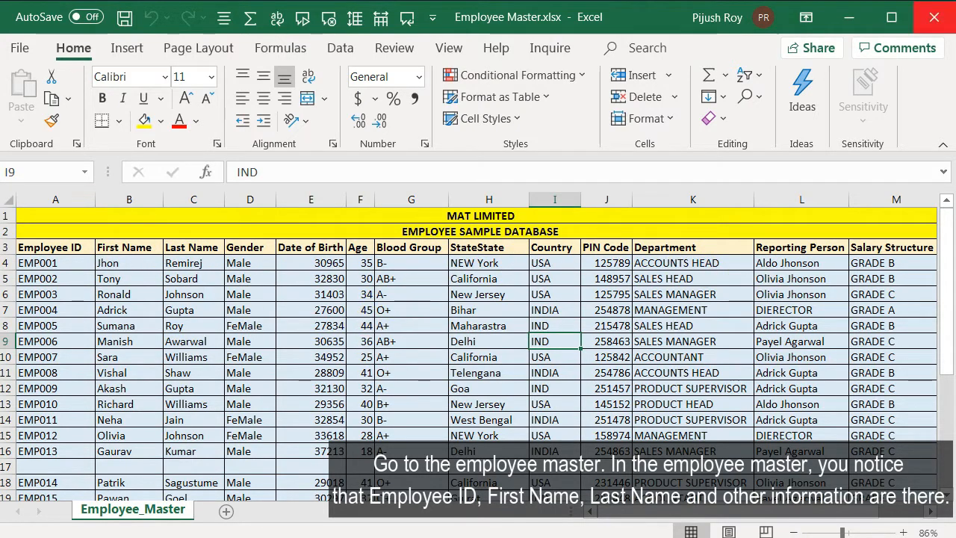
pyautogui.click(933, 17)
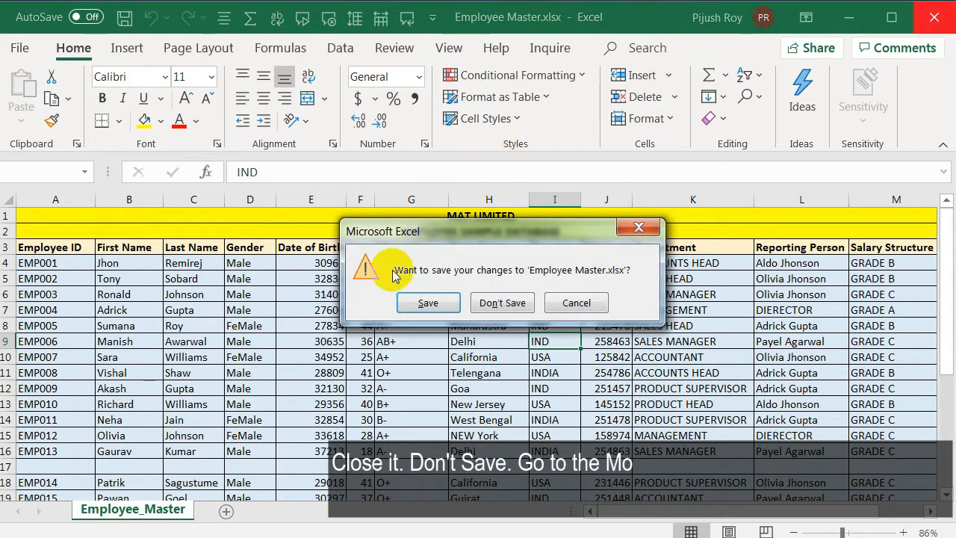
pyautogui.click(494, 304)
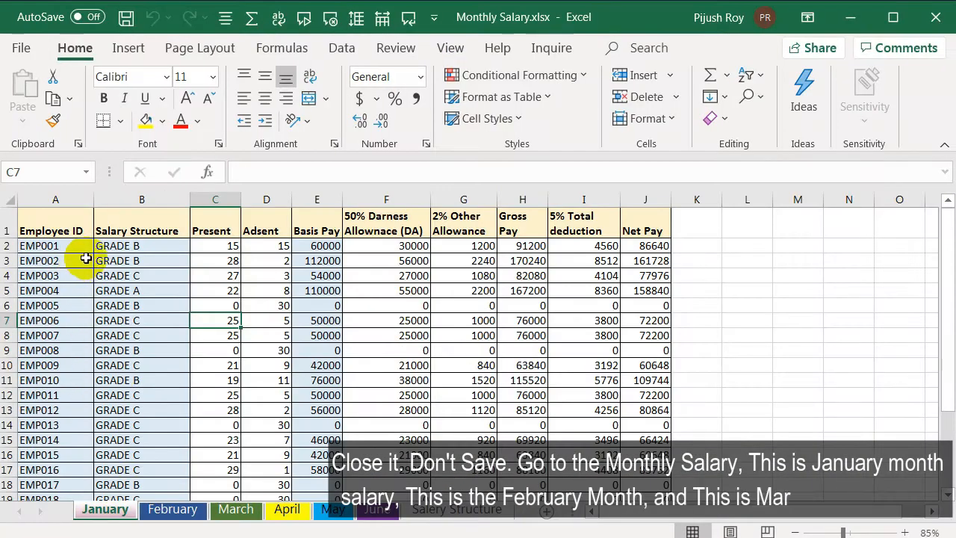
# - Look through the February to June sheets of Monthly Salary.xlsx, and close it and the Sales Register workbook
pyautogui.click(172, 509)
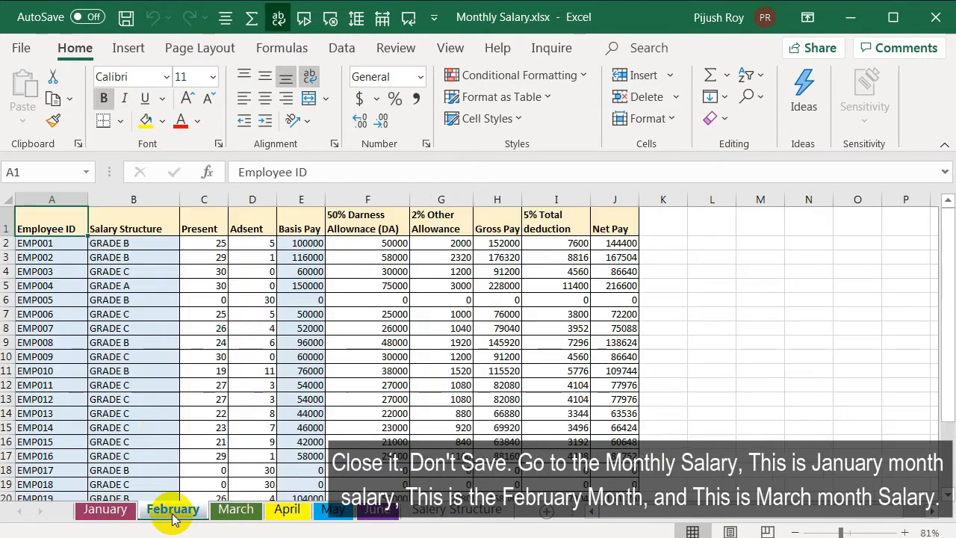
pyautogui.click(235, 508)
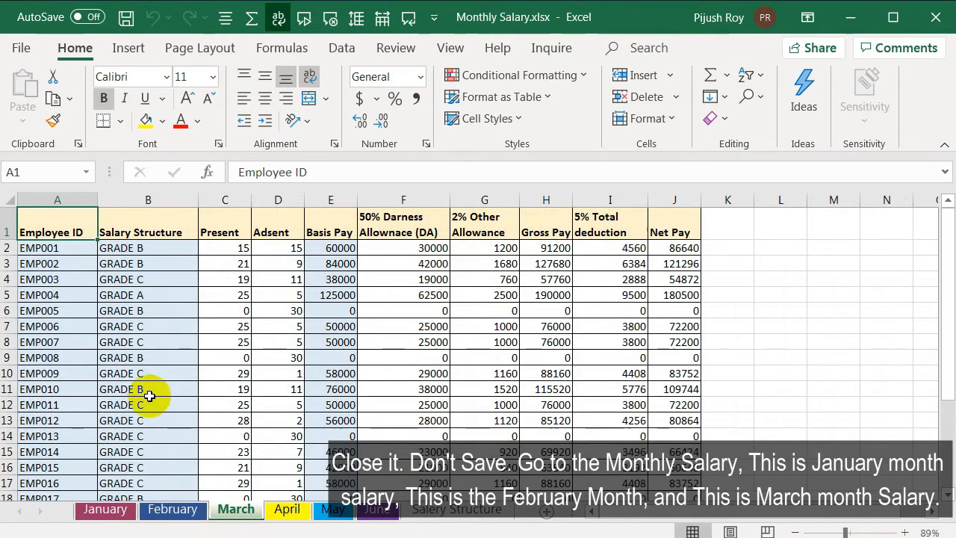
pyautogui.click(286, 511)
pyautogui.click(332, 508)
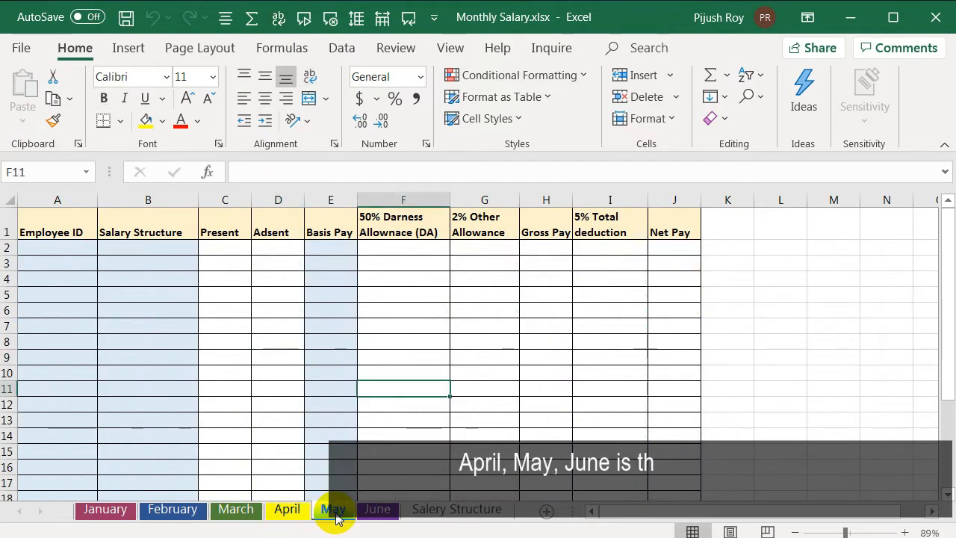
pyautogui.click(377, 508)
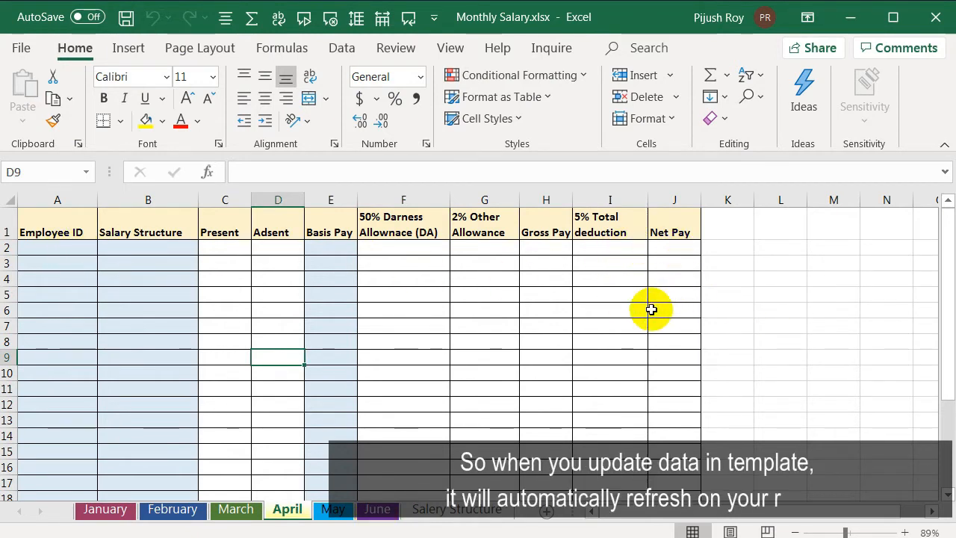
pyautogui.click(934, 17)
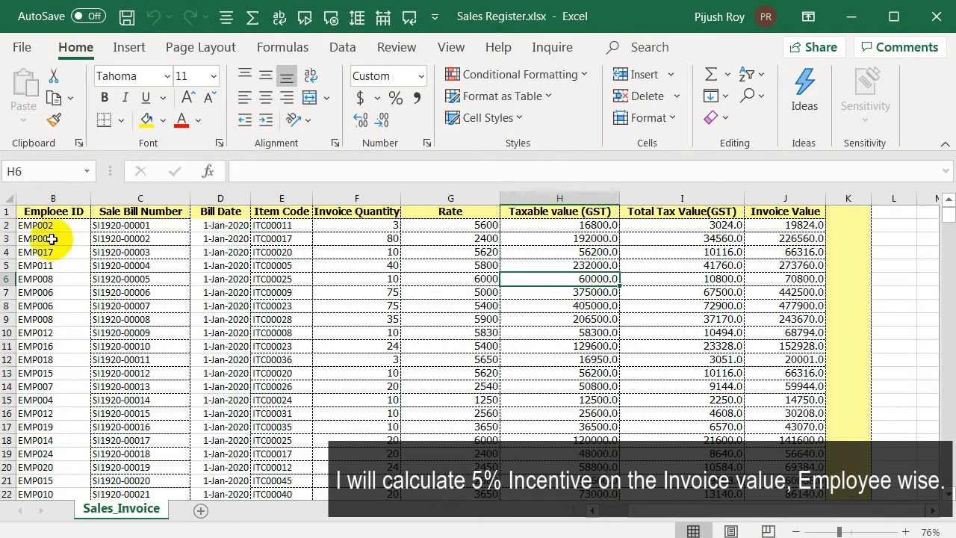
pyautogui.click(937, 16)
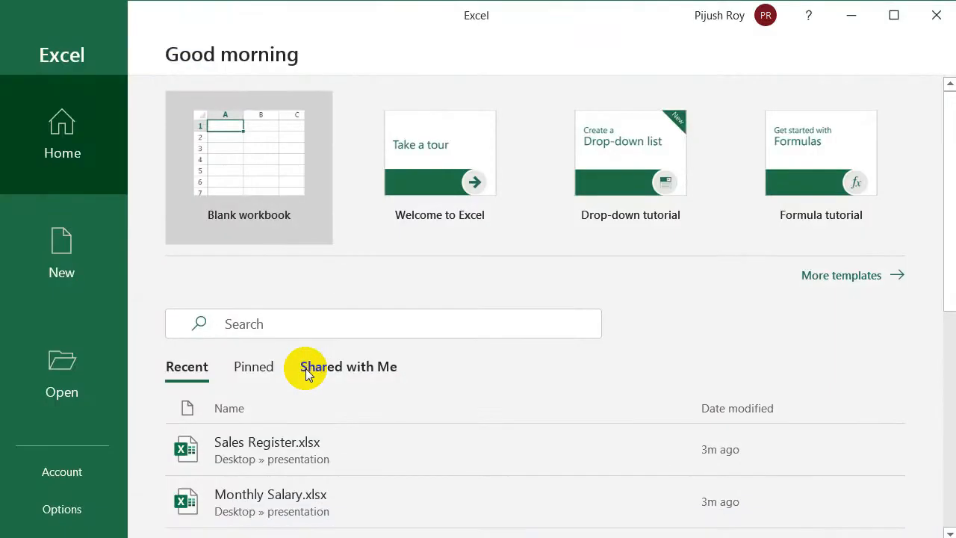
# - Create a blank workbook and launch the Power Query Editor from it
pyautogui.click(273, 174)
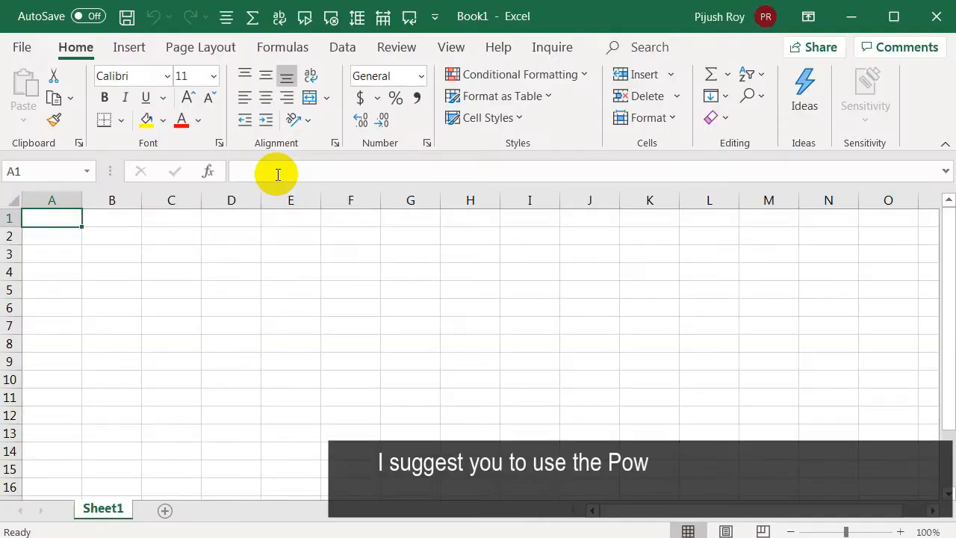
pyautogui.click(343, 52)
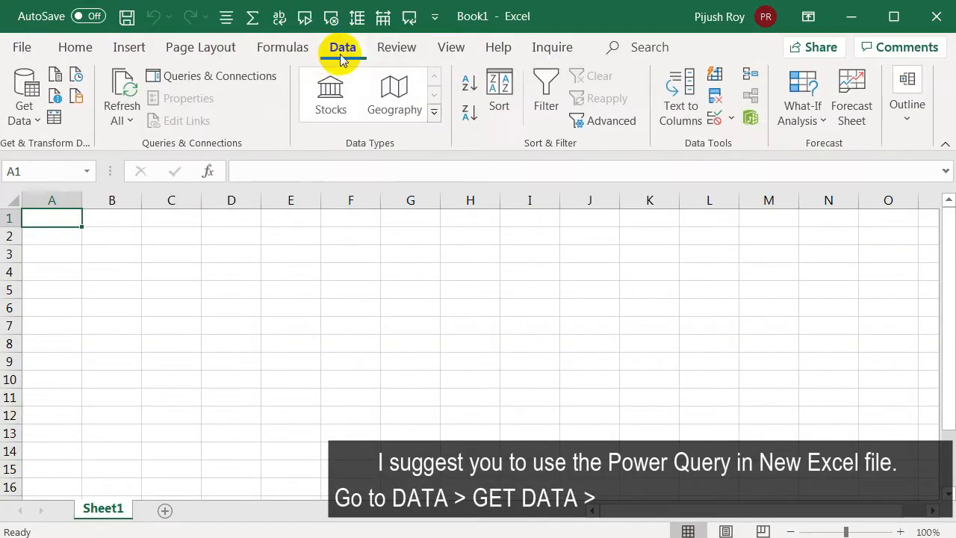
pyautogui.click(30, 122)
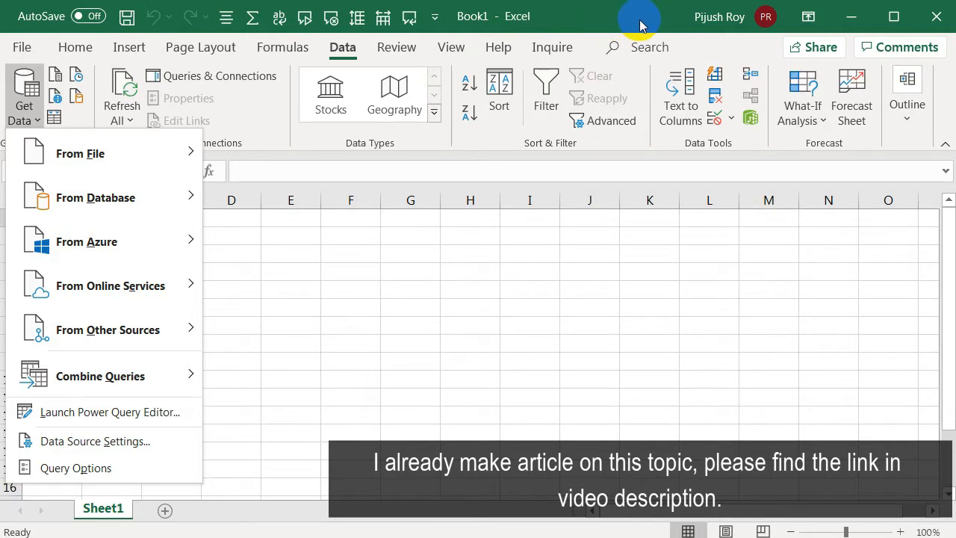
pyautogui.click(87, 413)
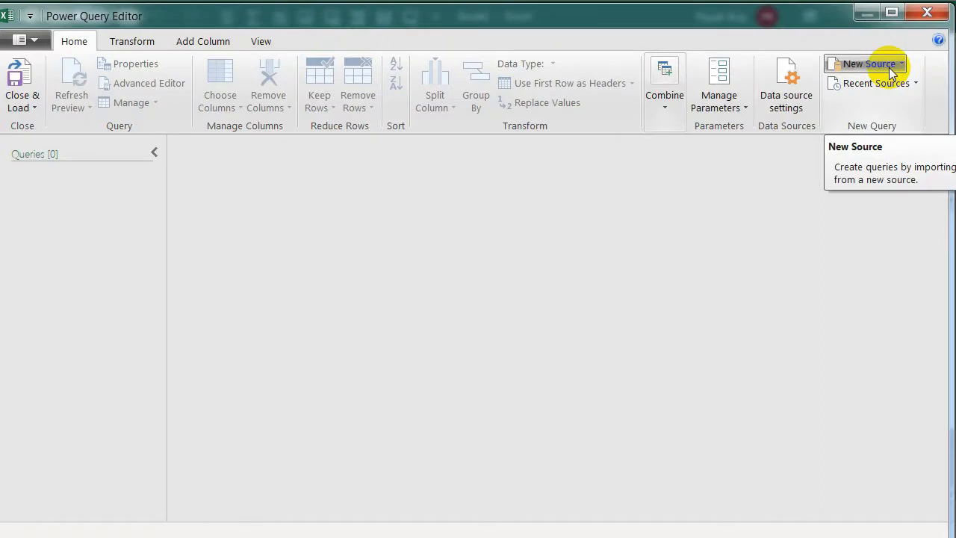
# - Import the Employee_Master sheet from Employee Master.xlsx in the Desktop presentation folder as a new Excel source query
pyautogui.click(888, 66)
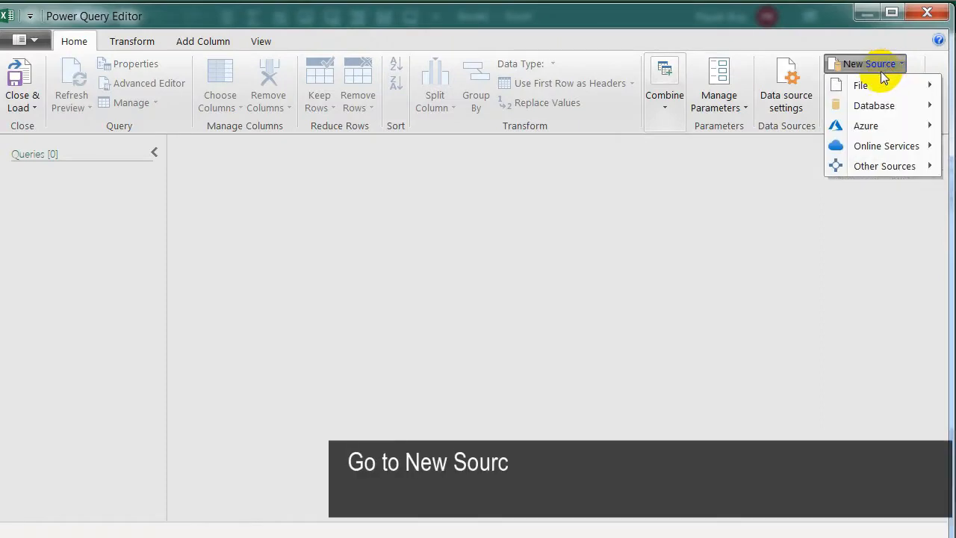
pyautogui.moveTo(866, 84)
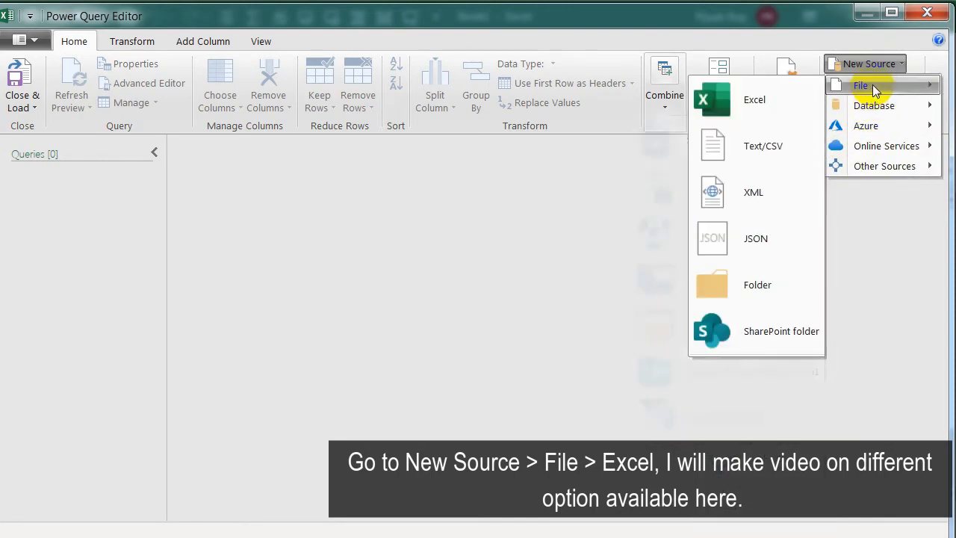
pyautogui.click(777, 89)
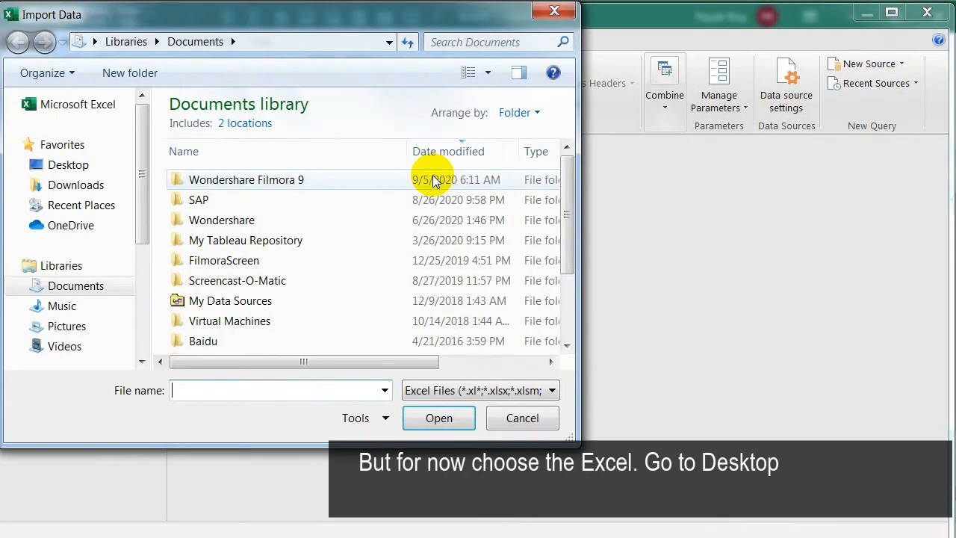
pyautogui.click(66, 165)
pyautogui.doubleClick(241, 204)
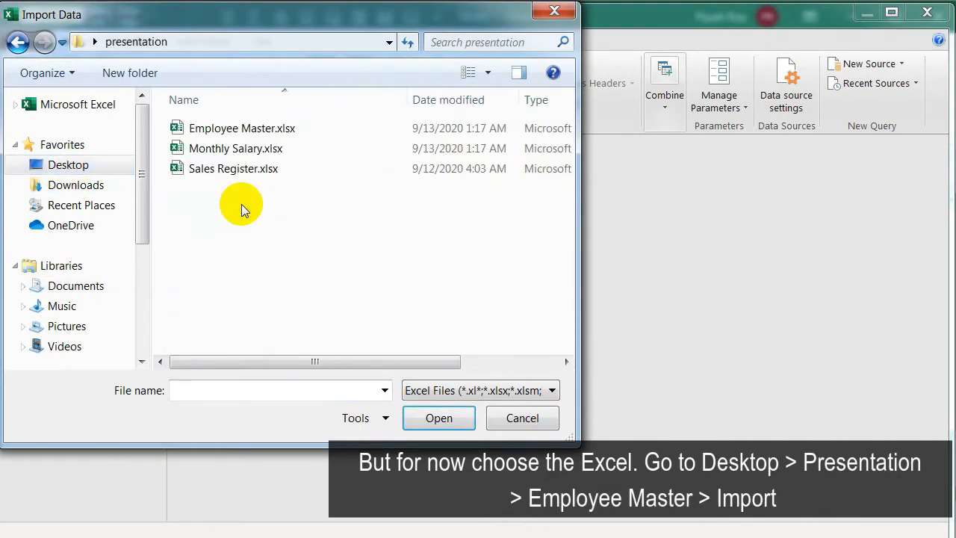
pyautogui.click(257, 130)
pyautogui.click(437, 422)
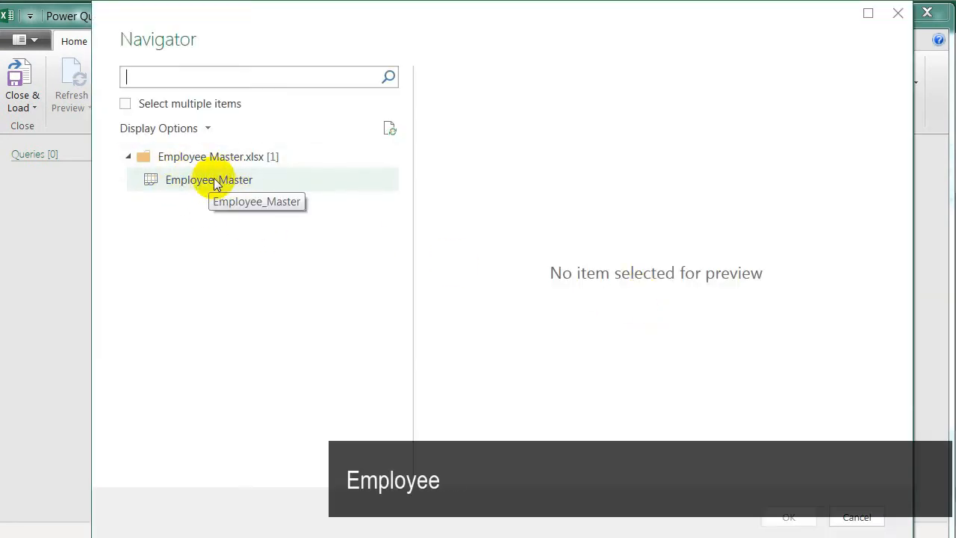
pyautogui.click(220, 180)
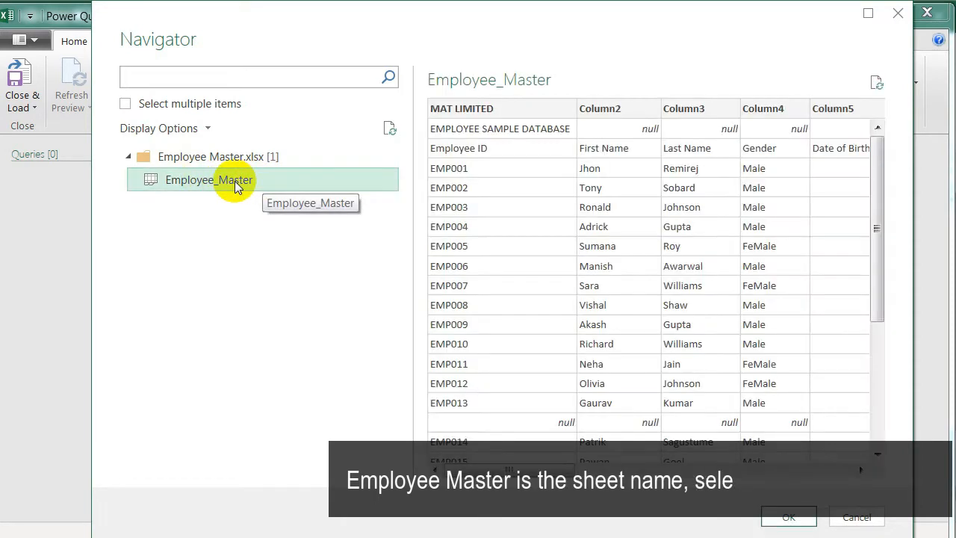
pyautogui.click(787, 517)
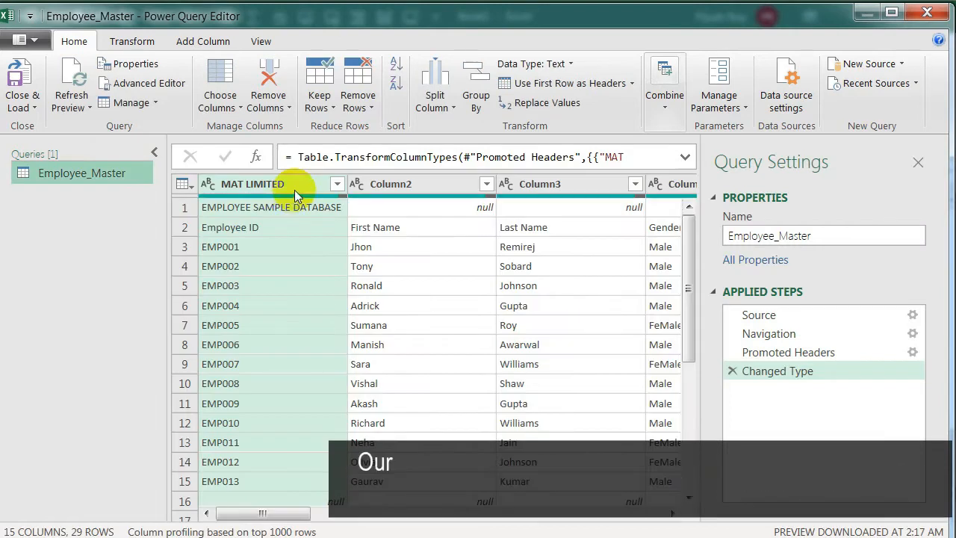
# - Add Monthly Salary.xlsx from the presentation folder as another Excel source
pyautogui.click(895, 67)
pyautogui.moveTo(890, 86)
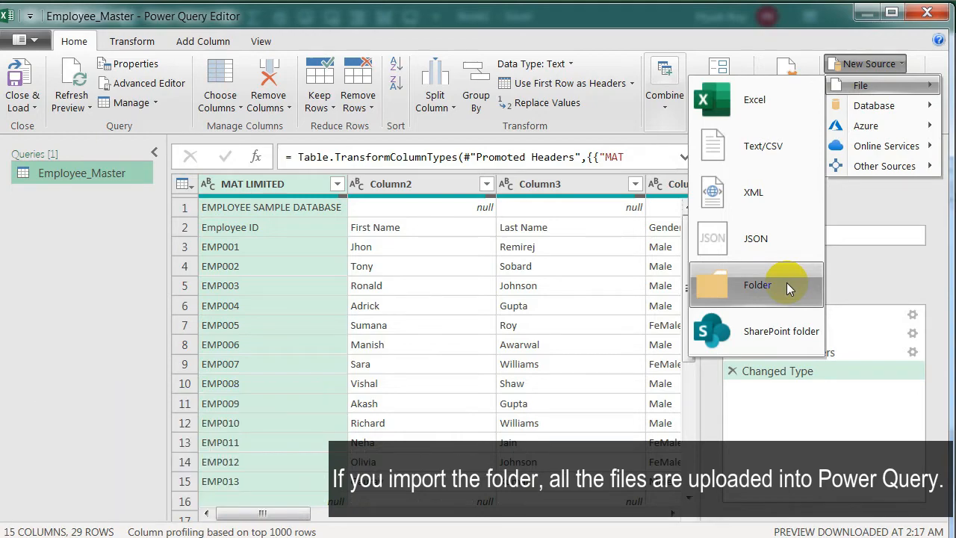
pyautogui.click(775, 103)
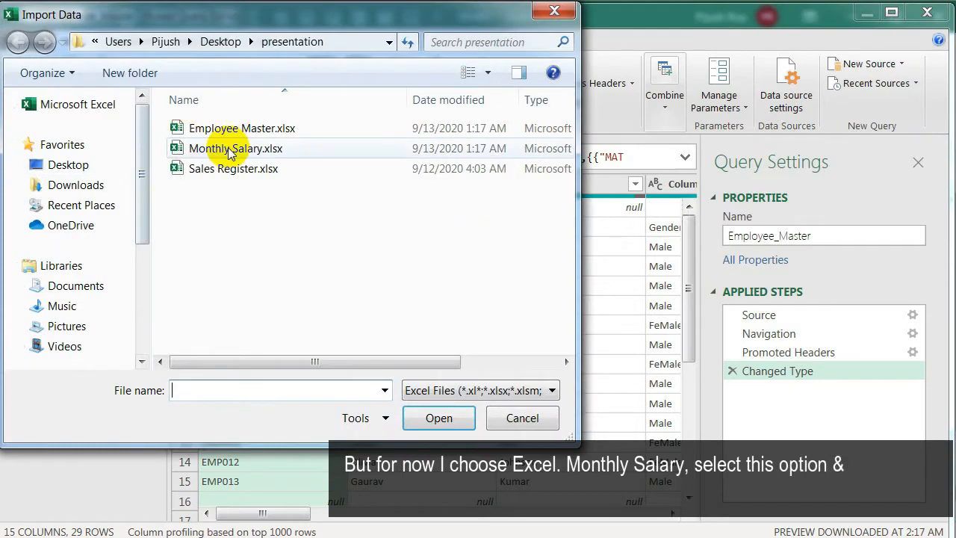
pyautogui.click(228, 149)
pyautogui.click(436, 418)
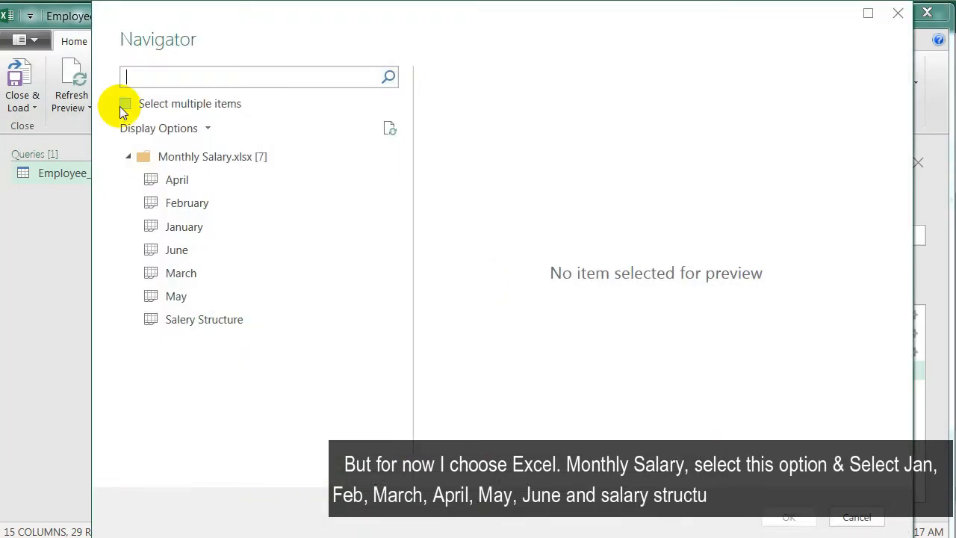
# - Enable multiple selection and load the January, February, March, April, May and June sheets as queries, leaving out Salery Structure
pyautogui.click(124, 105)
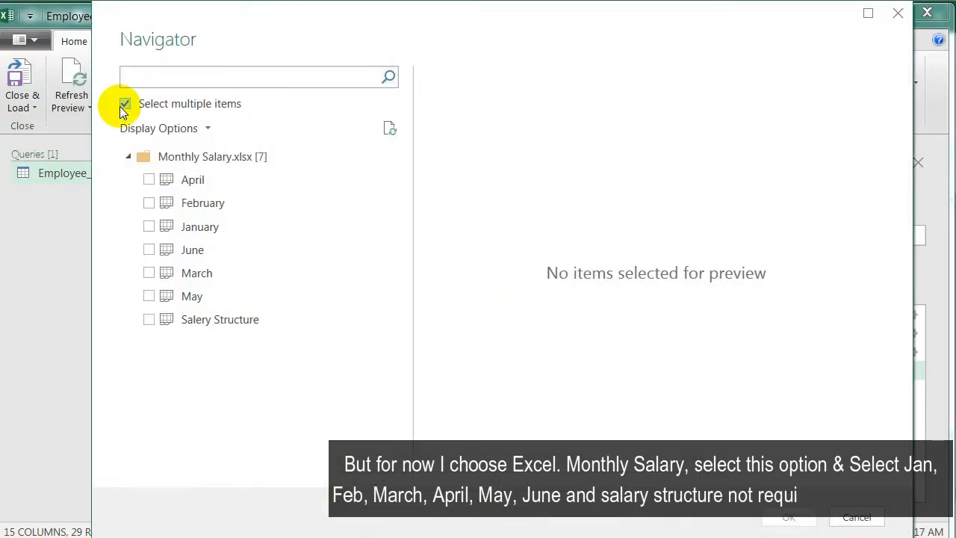
pyautogui.click(146, 226)
pyautogui.click(146, 202)
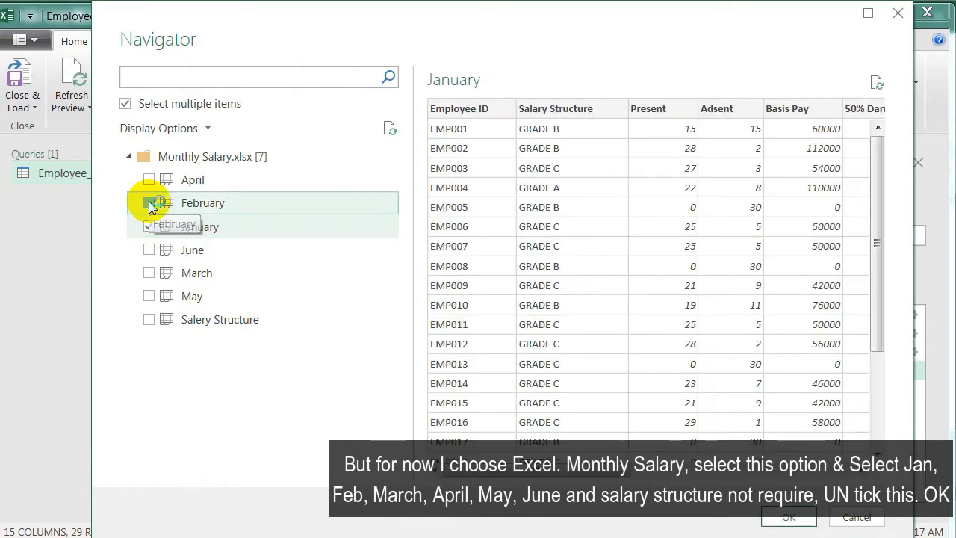
pyautogui.click(148, 180)
pyautogui.click(148, 249)
pyautogui.click(148, 273)
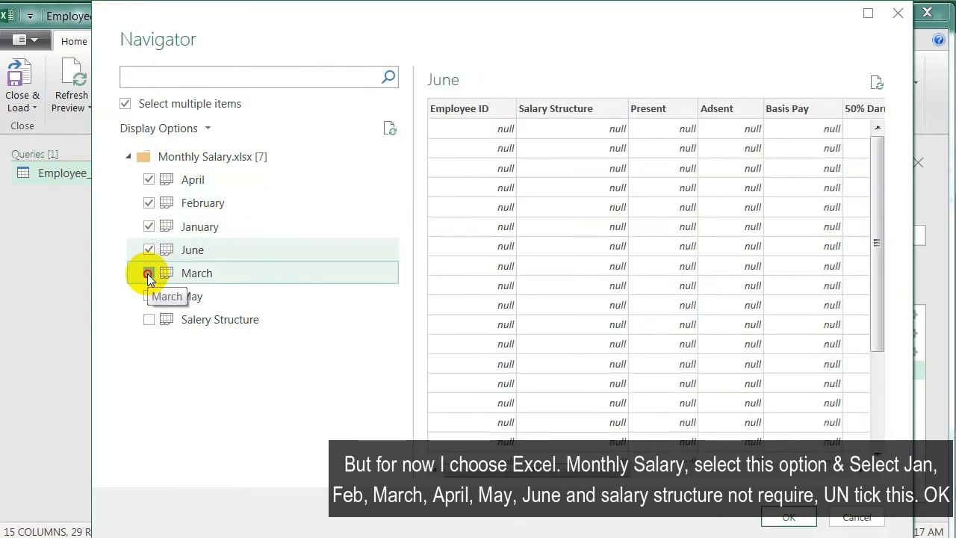
pyautogui.click(148, 296)
pyautogui.click(784, 517)
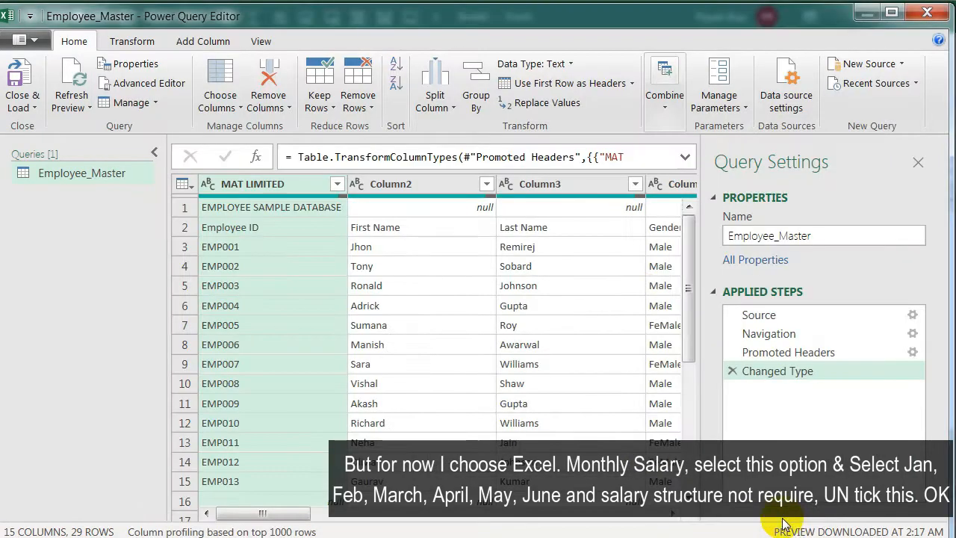
# - Import the Sales_Invoice sheet from Sales Register.xlsx as a new Excel source query
pyautogui.click(866, 64)
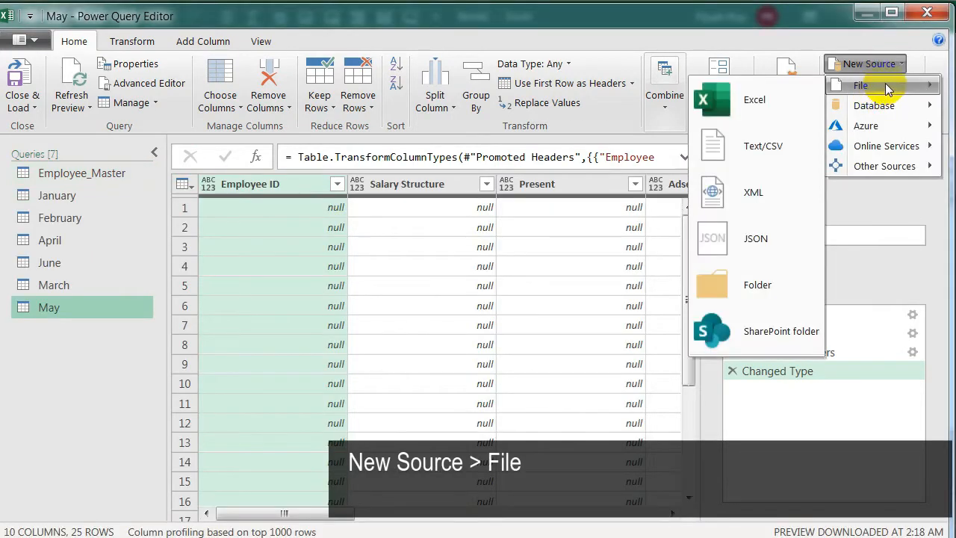
pyautogui.click(777, 95)
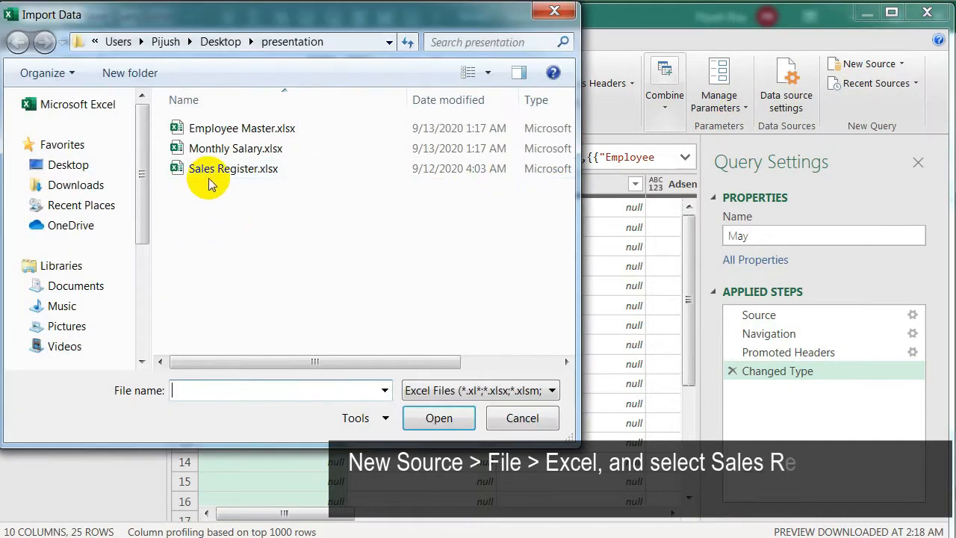
pyautogui.click(228, 170)
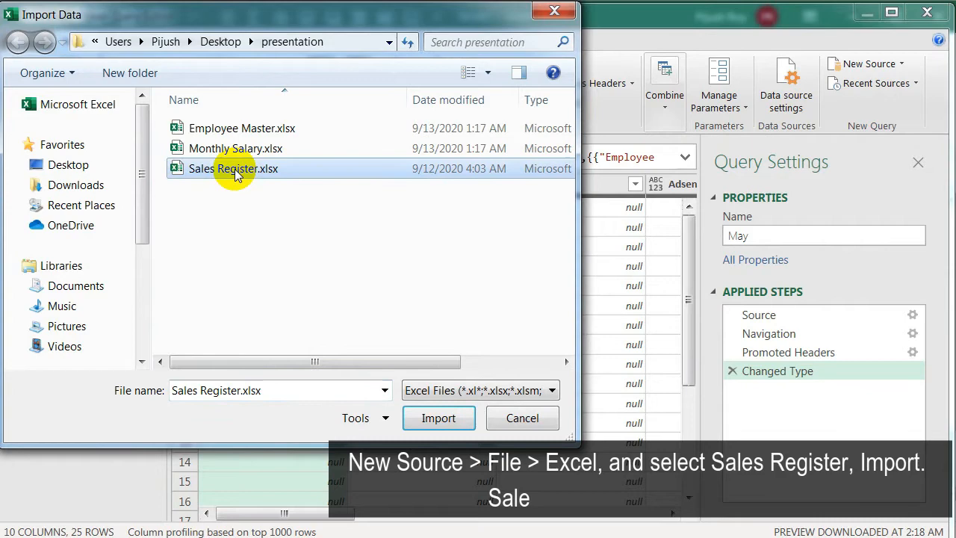
pyautogui.click(438, 417)
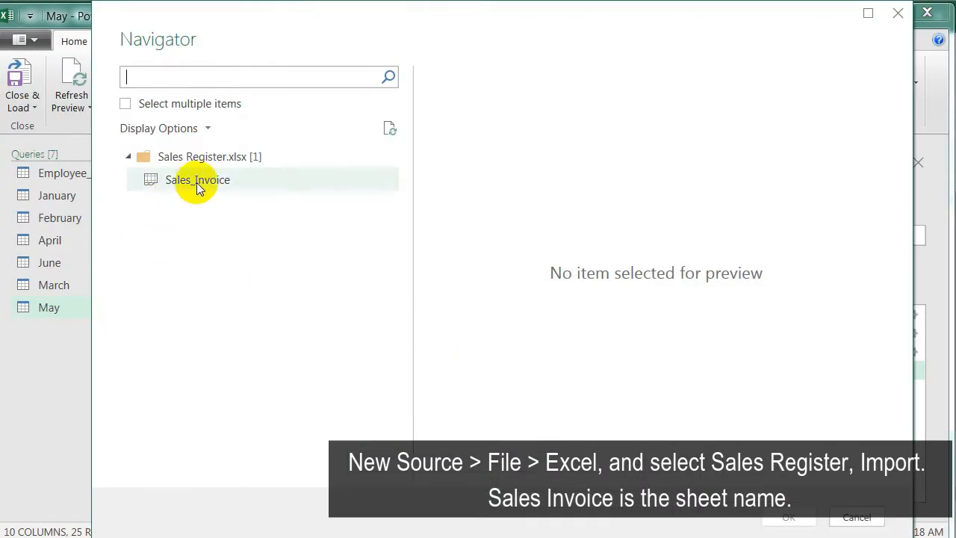
pyautogui.click(212, 182)
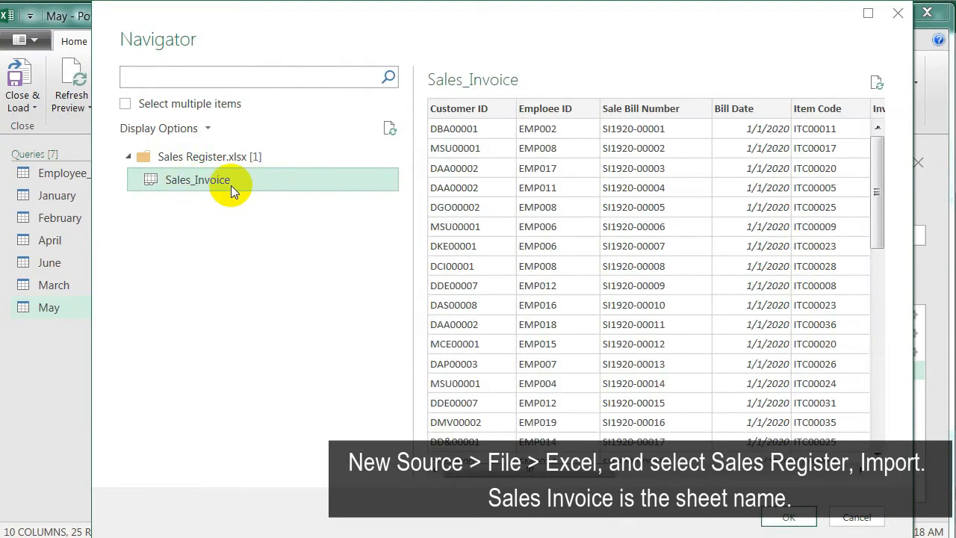
pyautogui.click(786, 516)
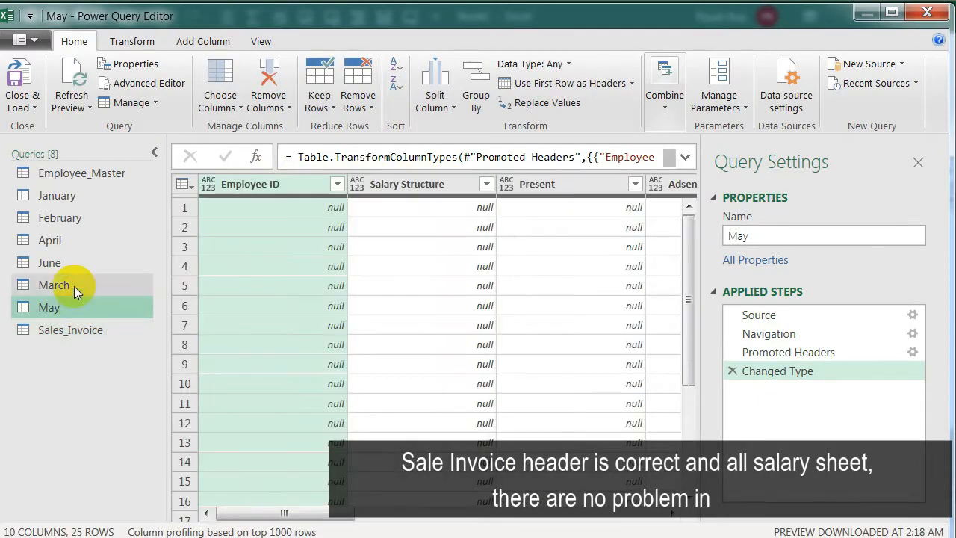
# - Check the column headers of the March, June, April, February and January queries
pyautogui.click(75, 285)
pyautogui.click(73, 262)
pyautogui.click(77, 236)
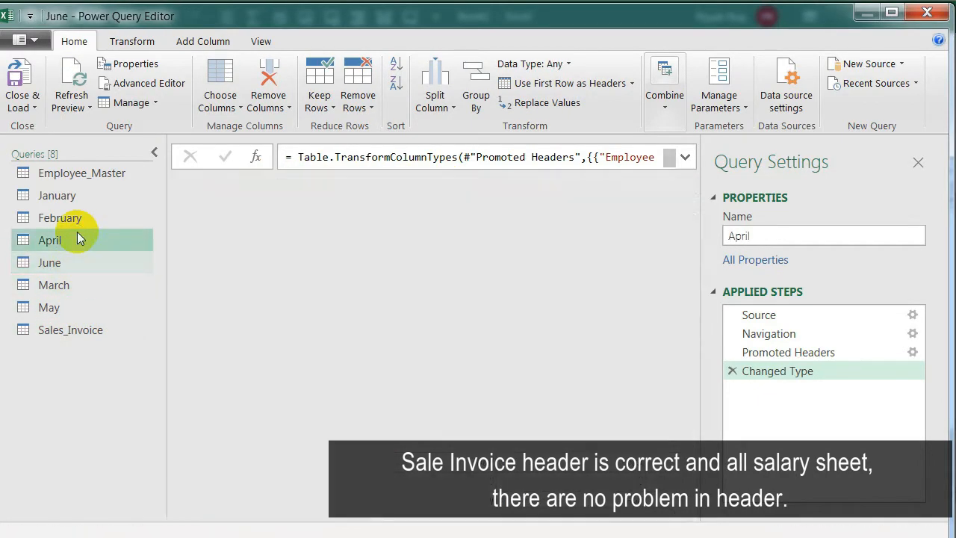
pyautogui.click(84, 217)
pyautogui.click(95, 198)
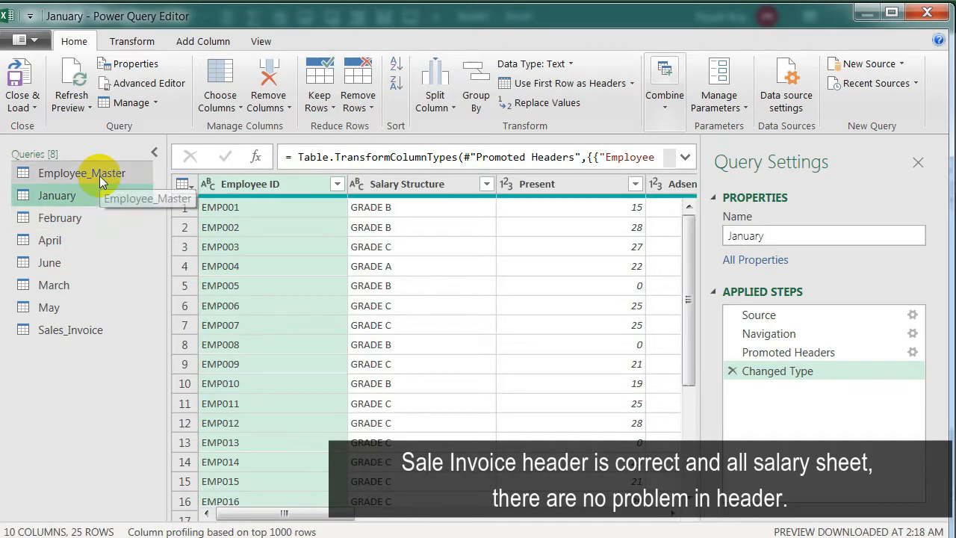
# - Remove the top 1 row from the Employee_Master query and promote the new first row to column headers
pyautogui.click(100, 175)
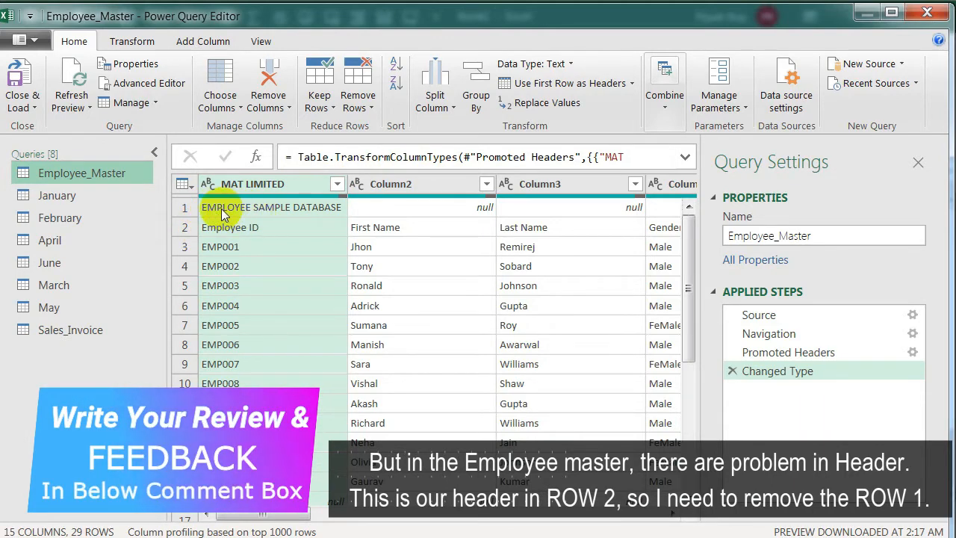
pyautogui.click(358, 103)
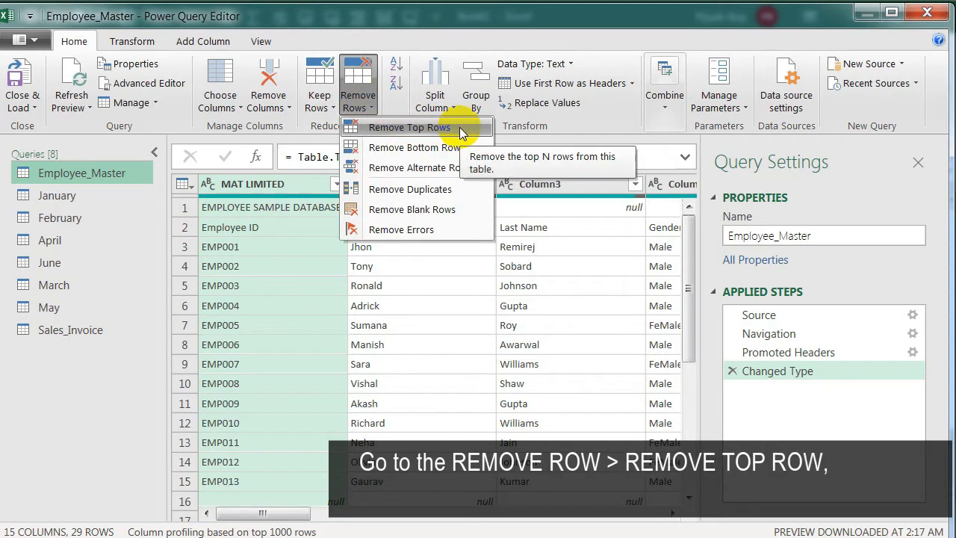
pyautogui.click(418, 127)
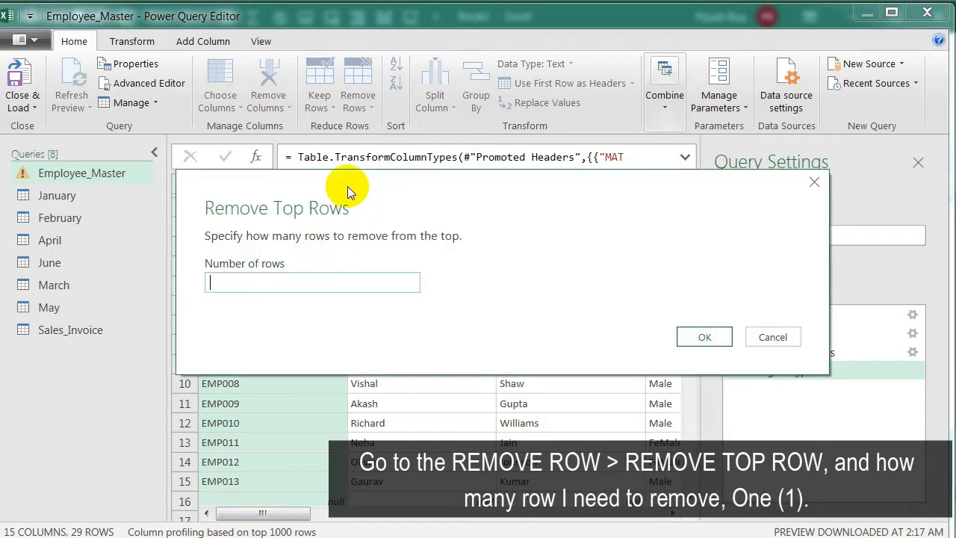
pyautogui.moveTo(348, 186); pyautogui.dragTo(321, 262)
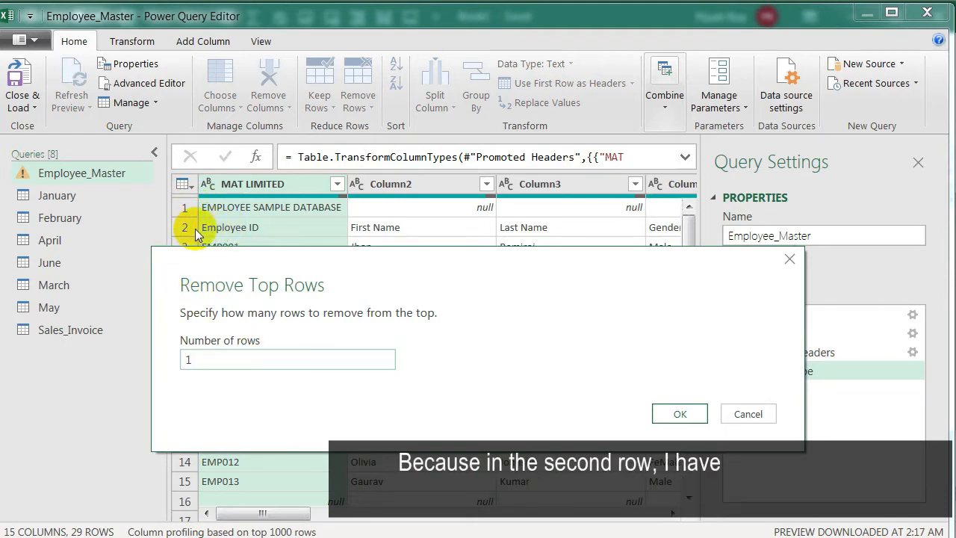
pyautogui.click(679, 414)
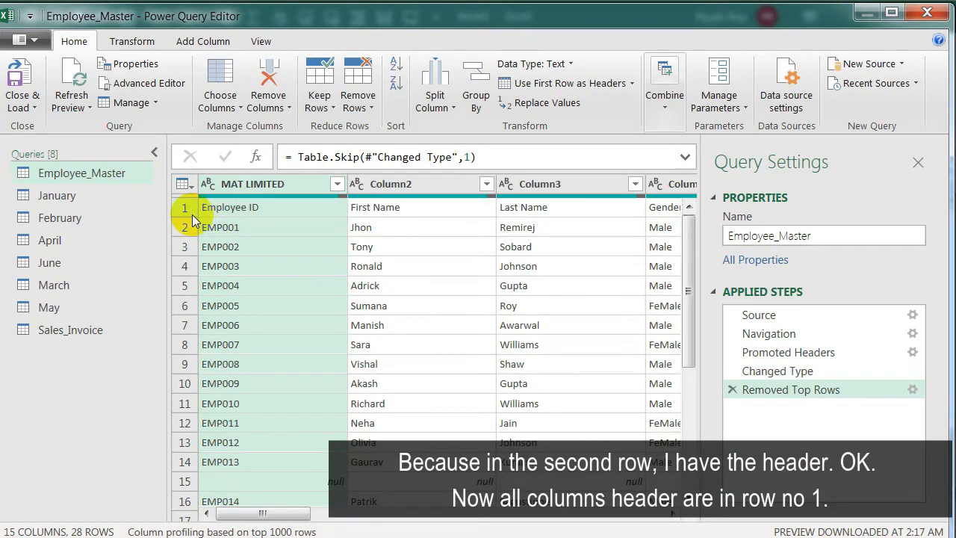
pyautogui.click(579, 84)
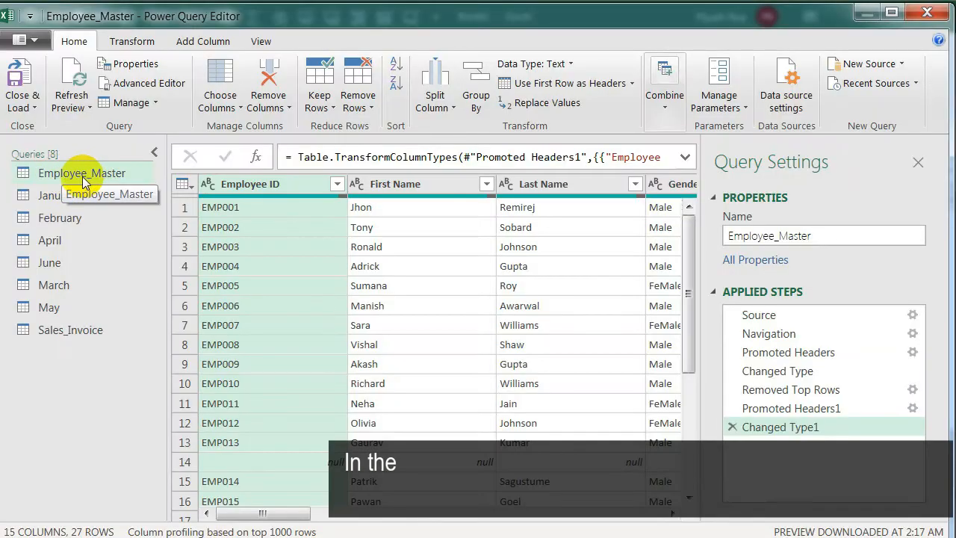
# - Rename the Employee_Master query as Employee Data
pyautogui.click(112, 175)
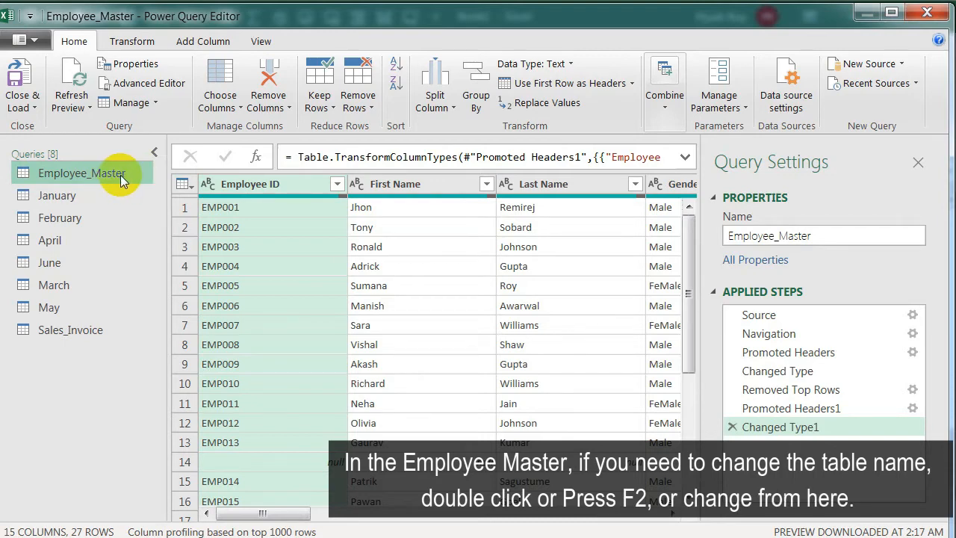
pyautogui.click(851, 236)
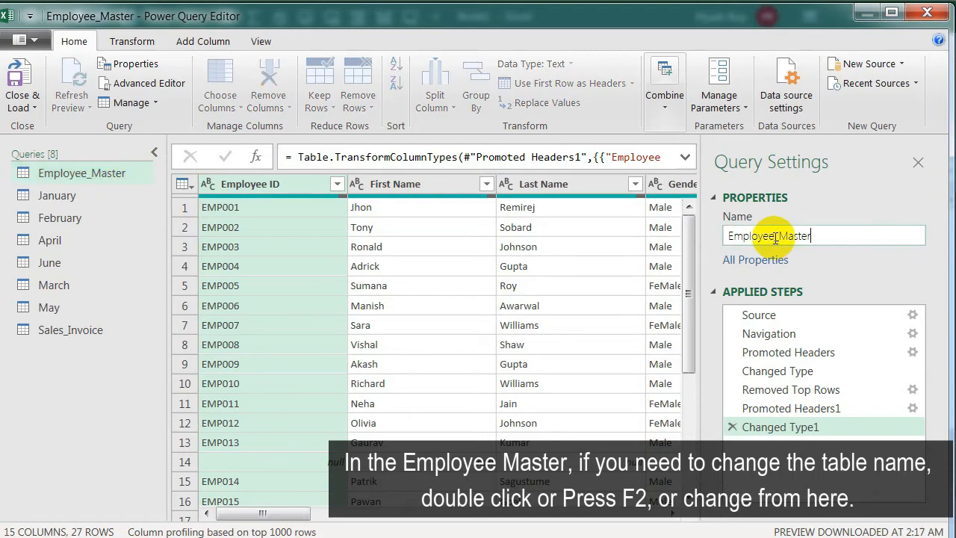
pyautogui.moveTo(775, 237); pyautogui.dragTo(844, 236)
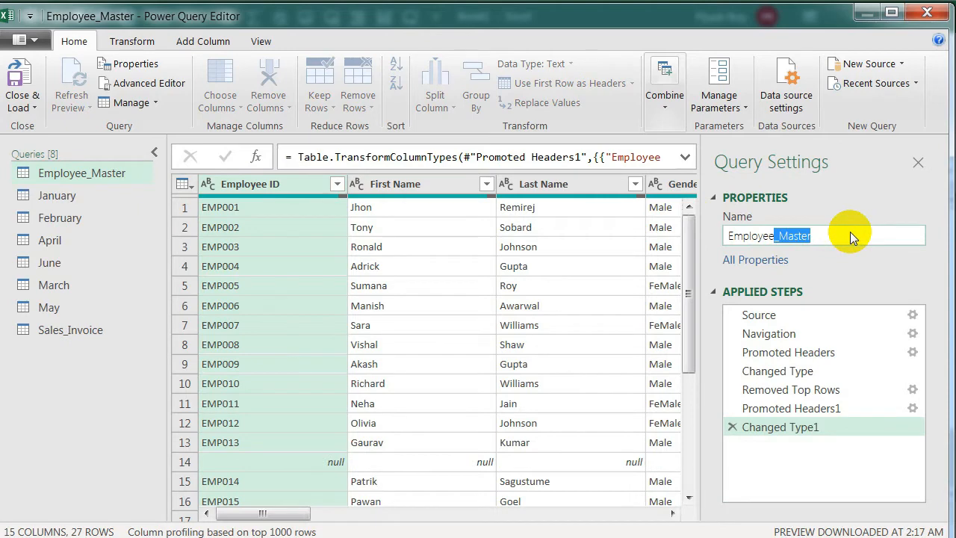
pyautogui.press('BackSpace')
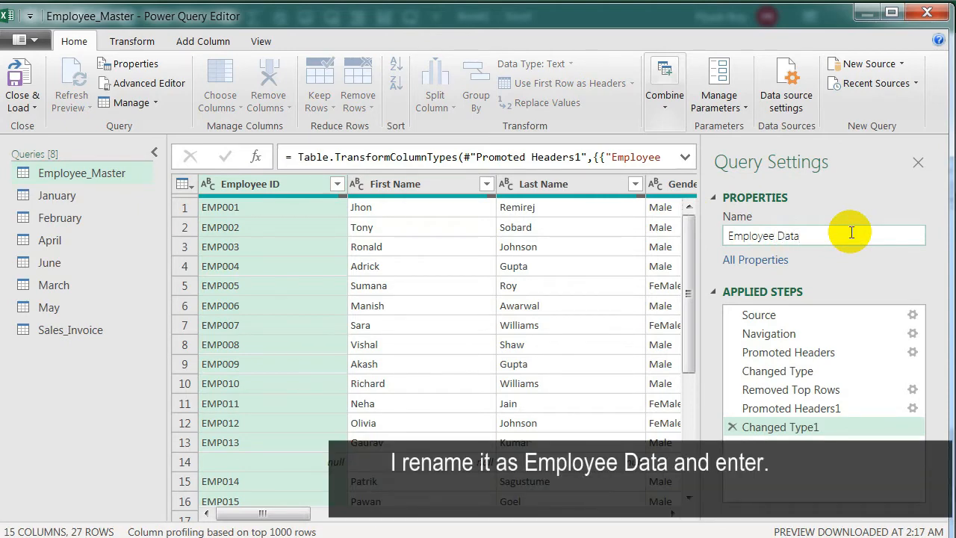
pyautogui.write('Data')
pyautogui.press('Return')
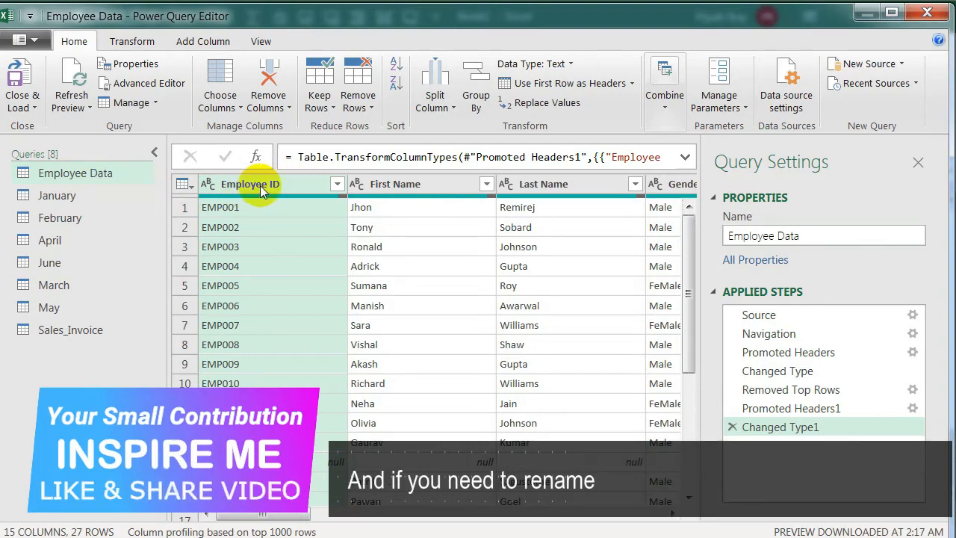
# - Rename the StateState column of the employee query to State
pyautogui.moveTo(288, 515); pyautogui.dragTo(437, 514)
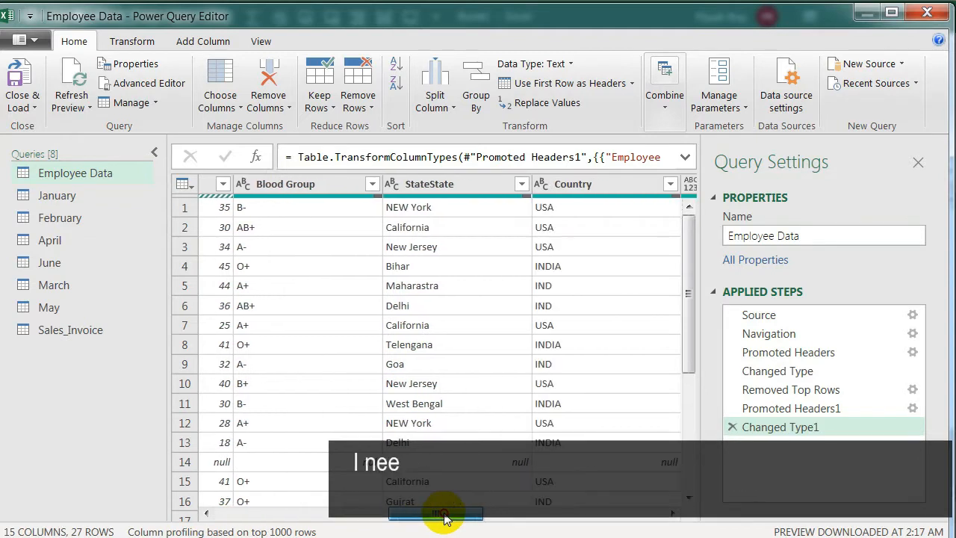
pyautogui.click(467, 187)
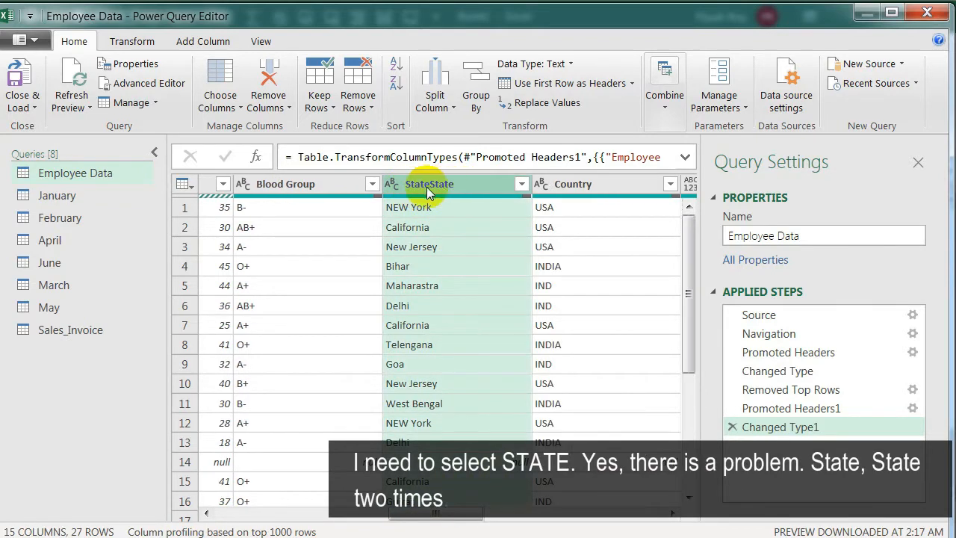
pyautogui.doubleClick(439, 186)
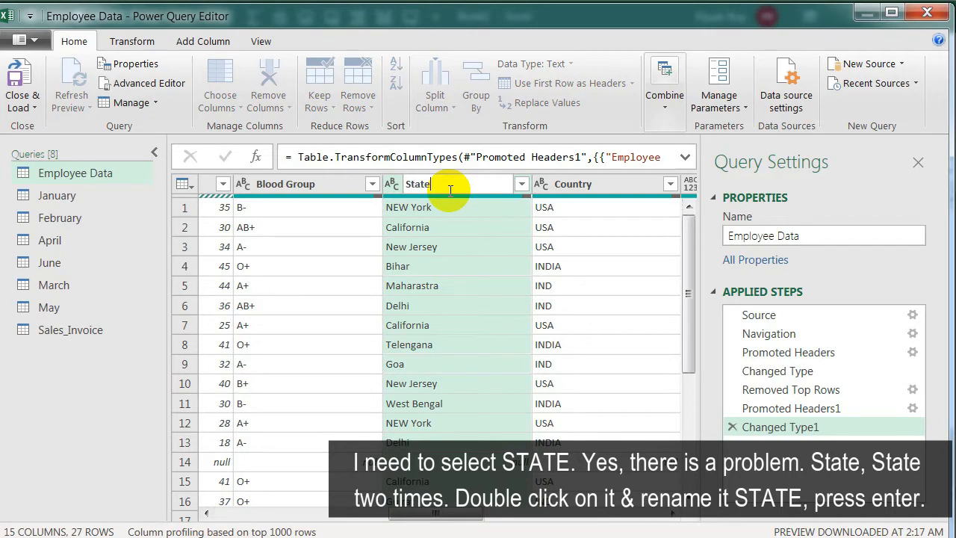
pyautogui.write('State')
pyautogui.press('Return')
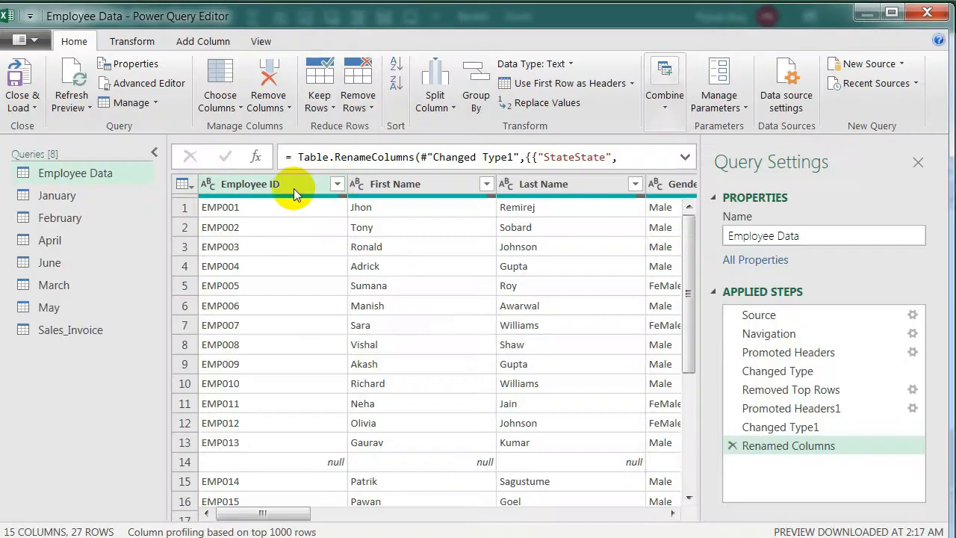
# - Filter the Employee ID column to exclude the (null) and NA entries, and check the remaining rows
pyautogui.click(288, 187)
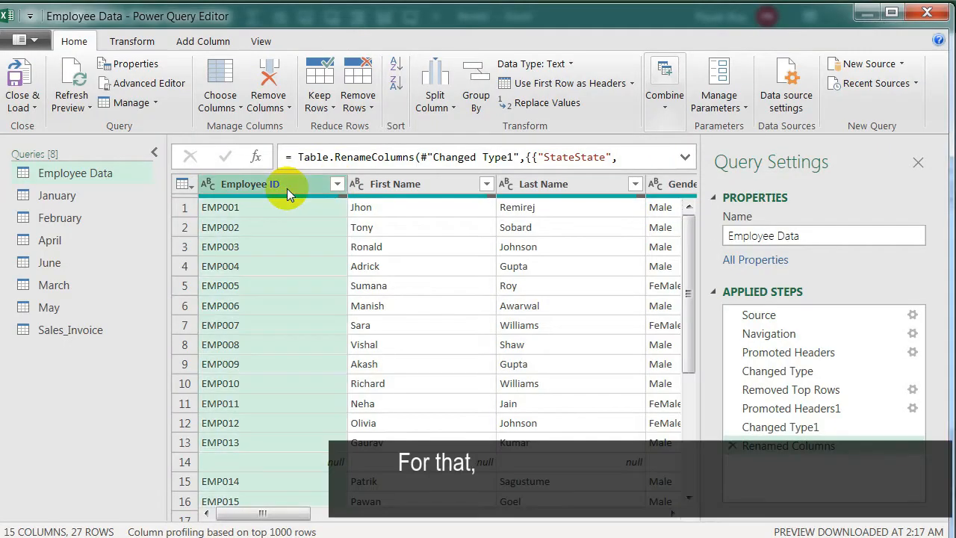
pyautogui.click(337, 185)
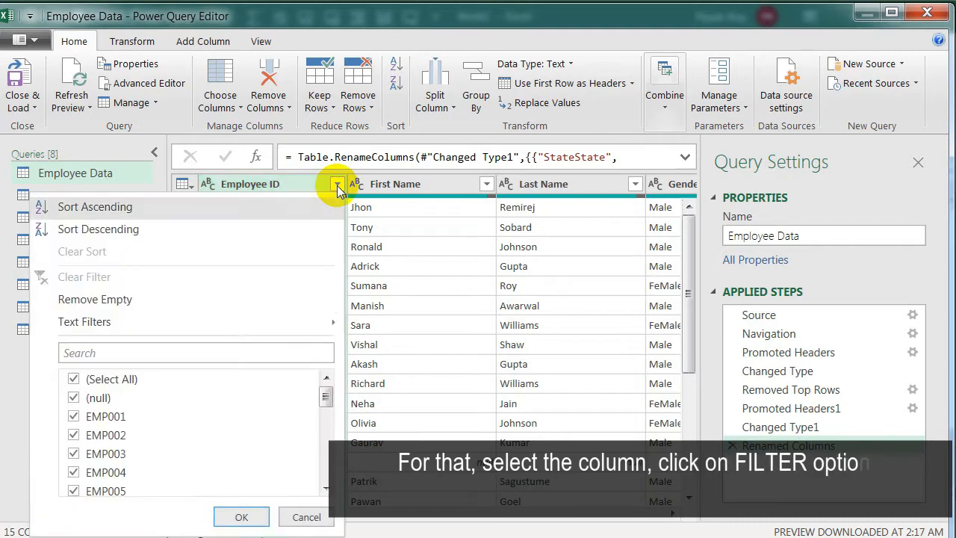
pyautogui.click(73, 398)
pyautogui.moveTo(326, 398); pyautogui.dragTo(314, 469)
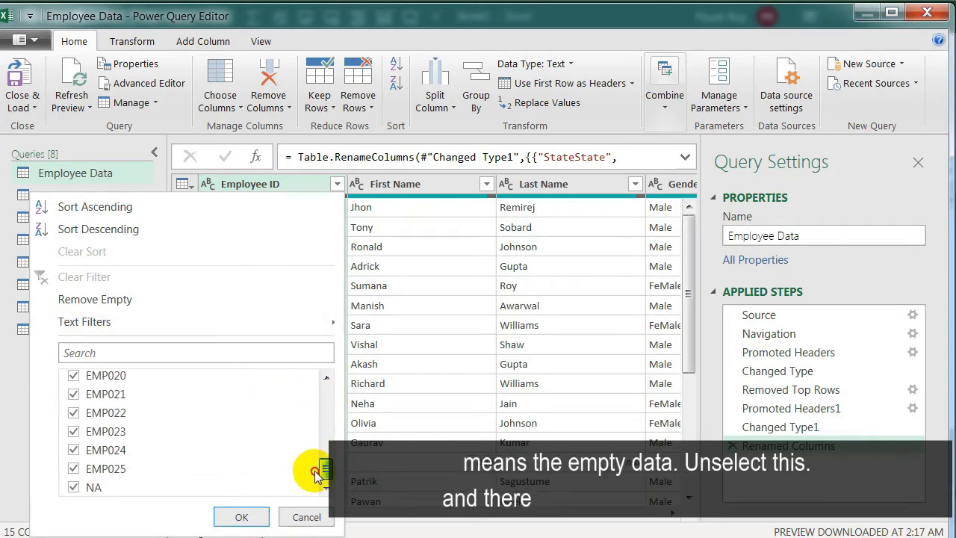
pyautogui.click(72, 487)
pyautogui.click(239, 519)
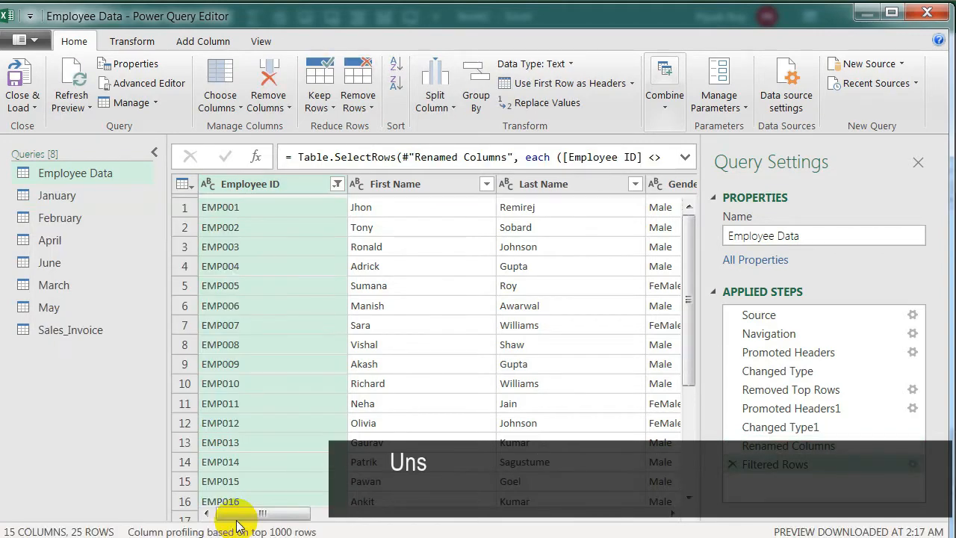
pyautogui.scroll(-3, 276, 278)
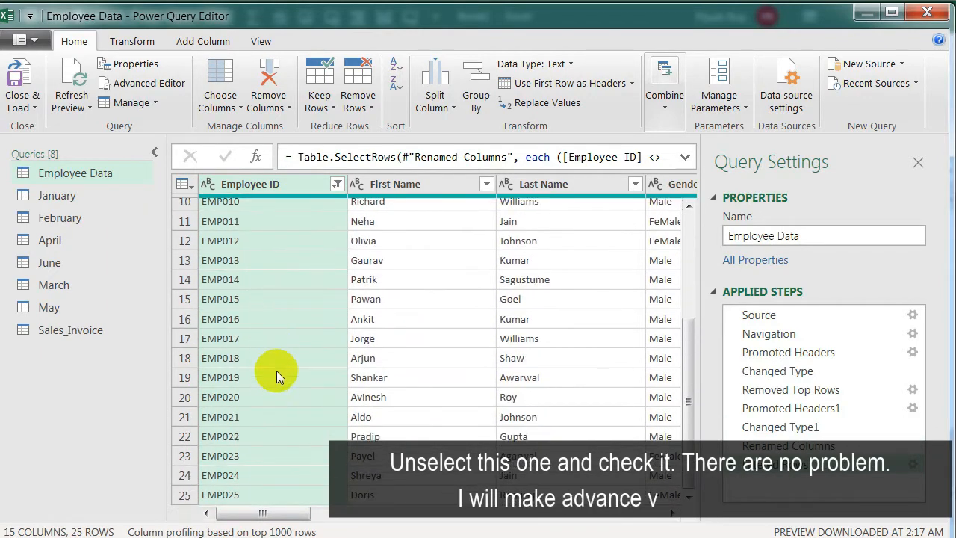
pyautogui.scroll(3, 278, 385)
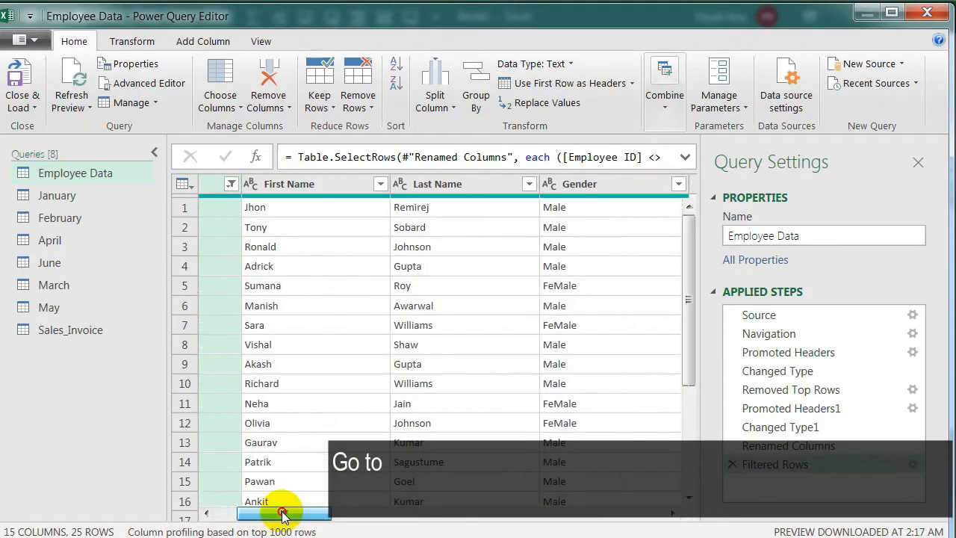
# - Examine the distinct values in the Country column's filter list for inconsistent entries
pyautogui.moveTo(288, 512); pyautogui.dragTo(458, 515)
pyautogui.click(502, 185)
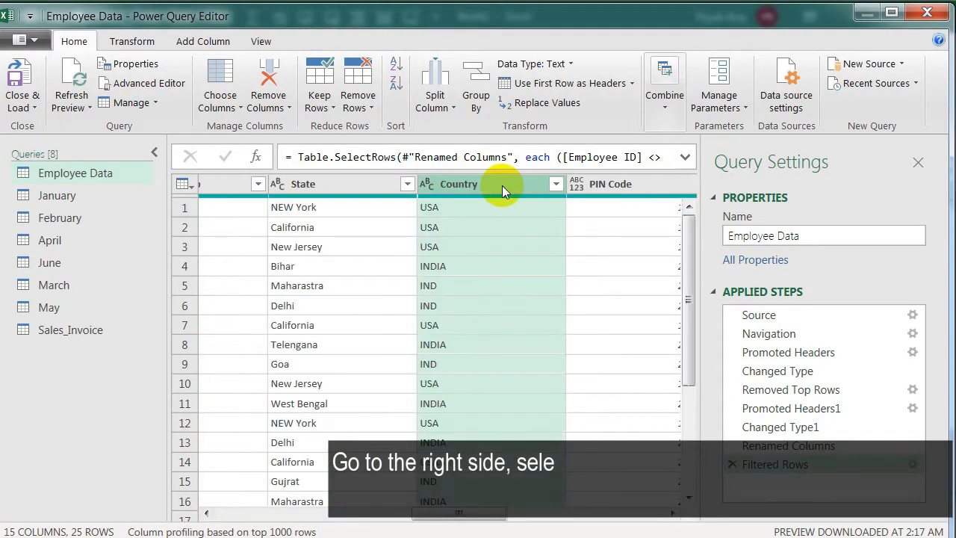
pyautogui.click(555, 185)
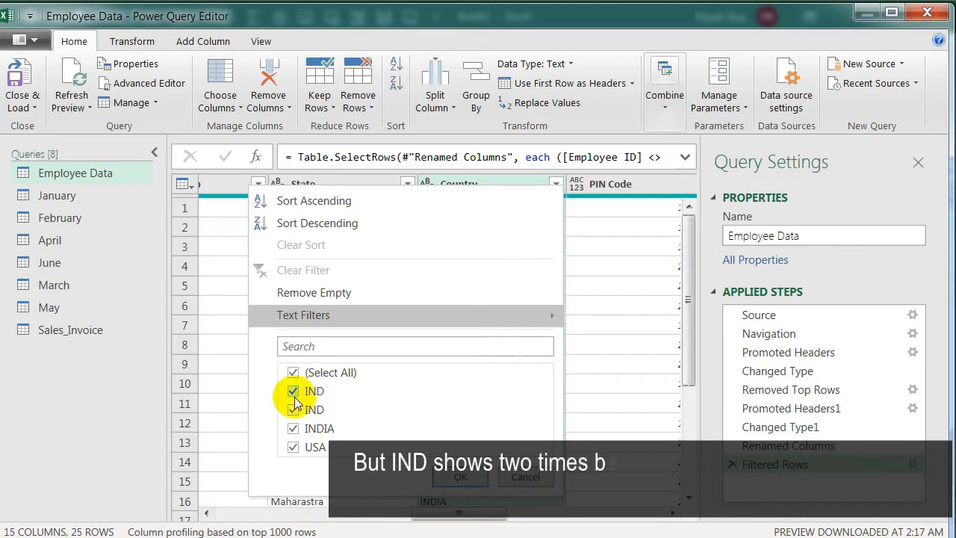
pyautogui.click(461, 478)
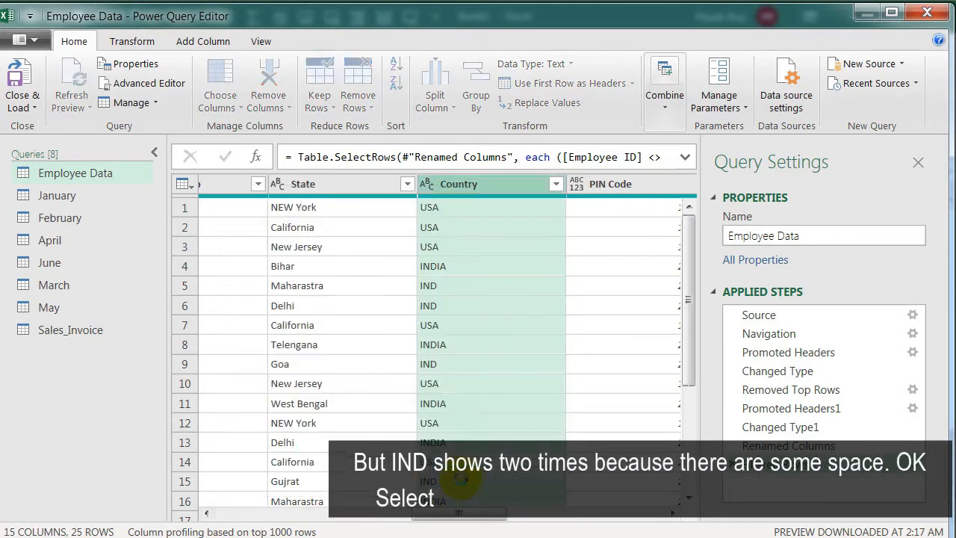
# - Trim the extra spaces from the Country column, recheck its filter list and apply the filter with all values selected
pyautogui.click(484, 186)
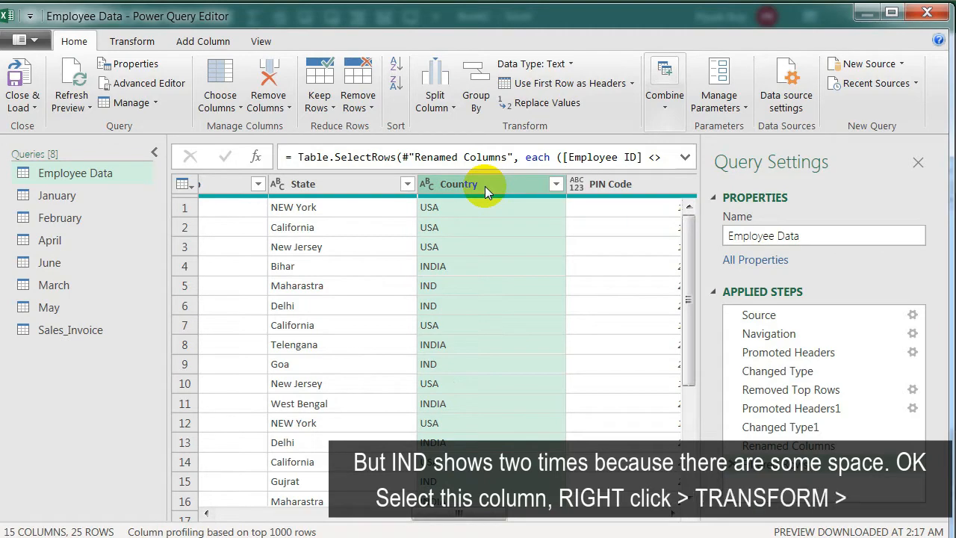
pyautogui.rightClick(485, 186)
pyautogui.moveTo(695, 281)
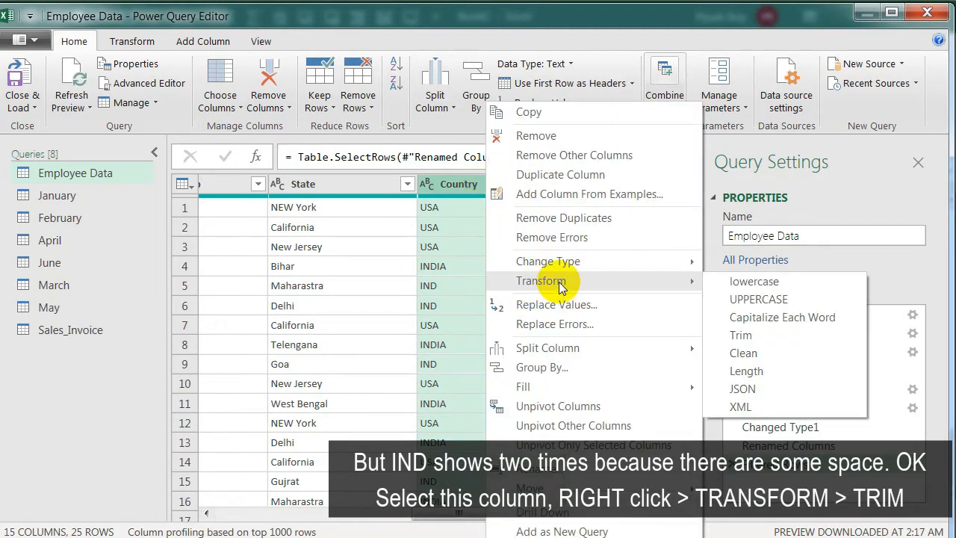
pyautogui.click(782, 335)
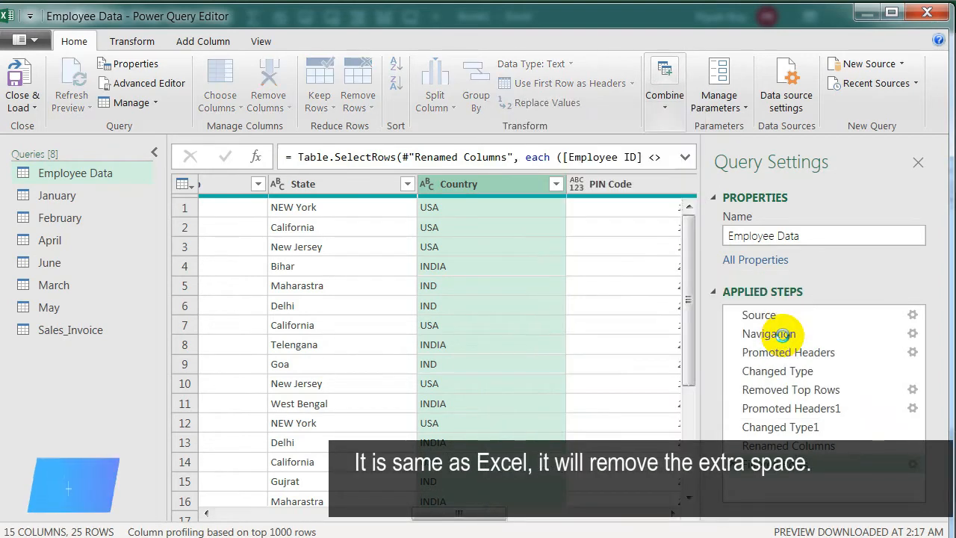
pyautogui.click(554, 184)
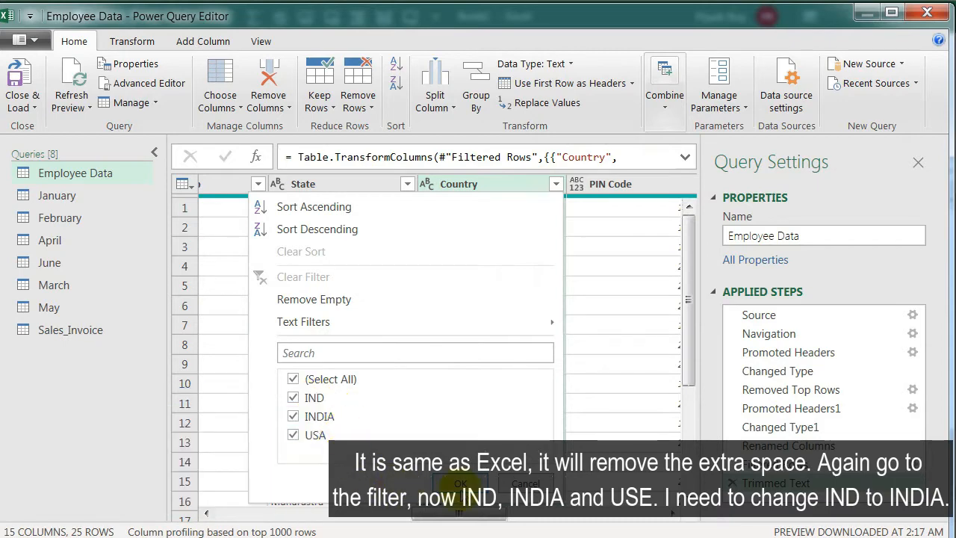
pyautogui.click(460, 483)
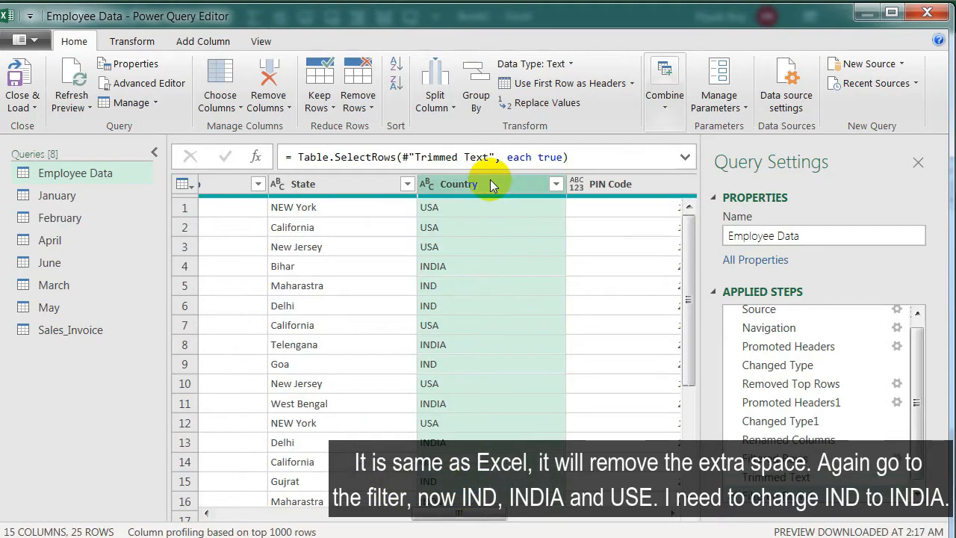
# - Replace IND with INDIA in the Country column, matching entire cell contents
pyautogui.click(545, 102)
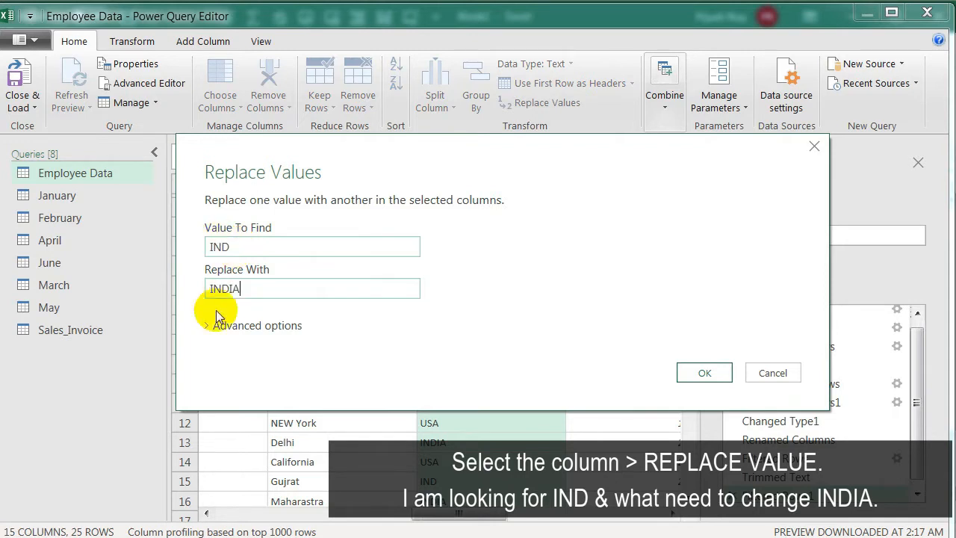
pyautogui.click(249, 326)
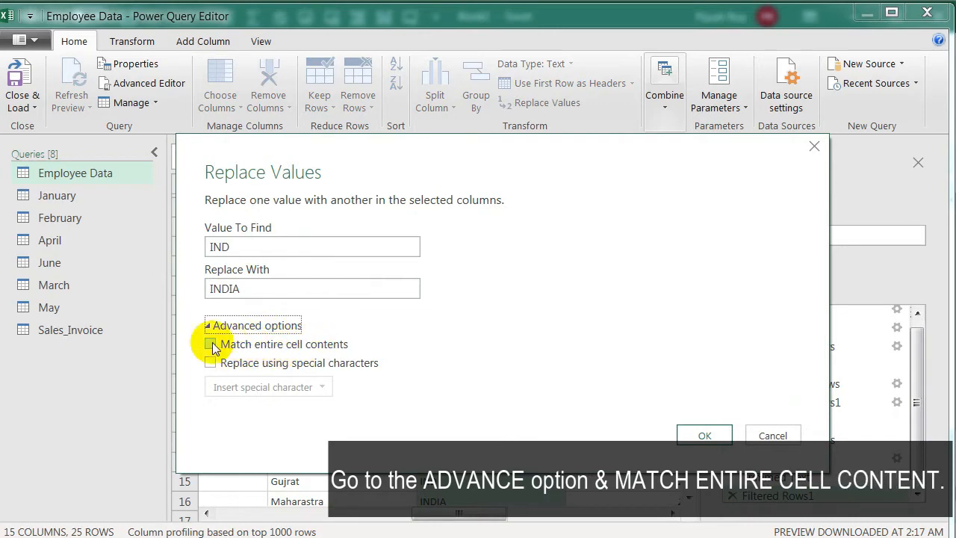
pyautogui.moveTo(411, 167); pyautogui.dragTo(454, 324)
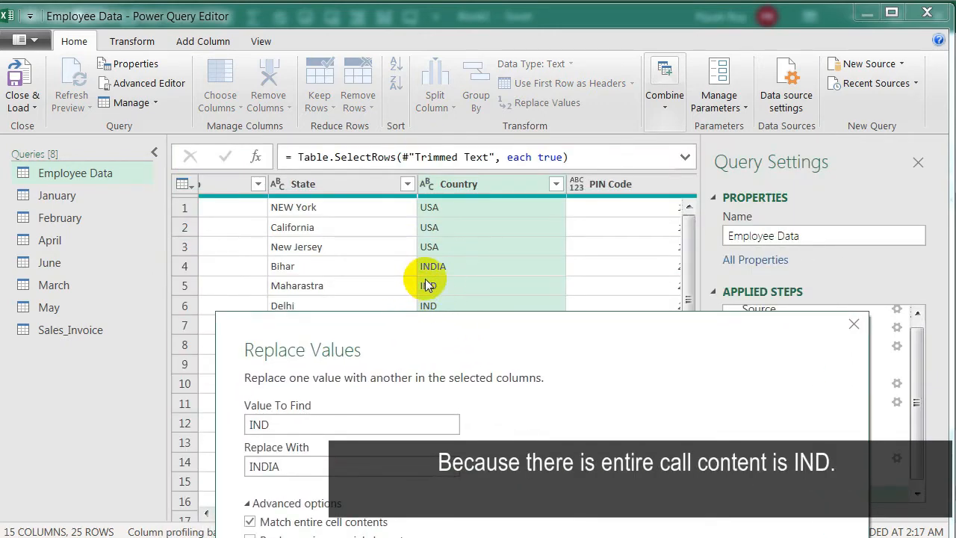
pyautogui.moveTo(448, 324); pyautogui.dragTo(496, 257)
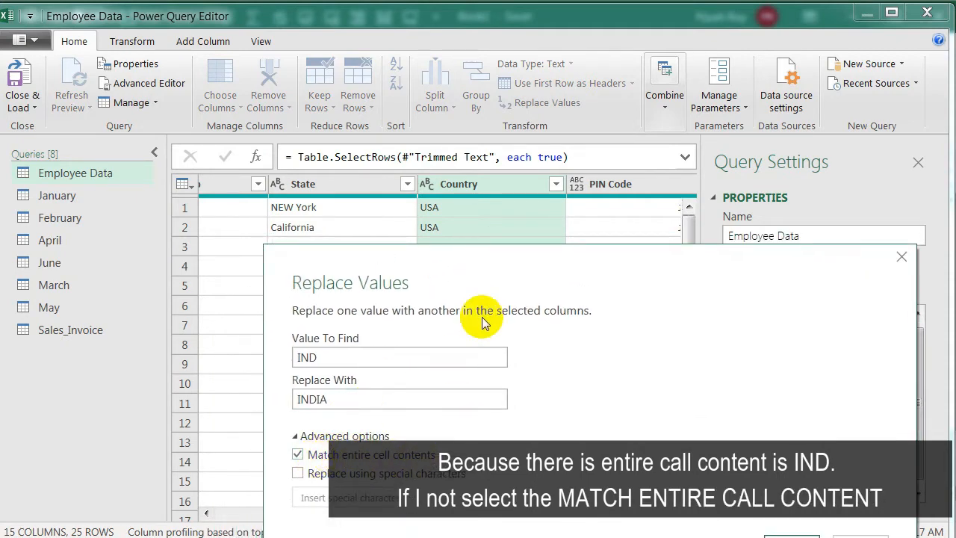
pyautogui.moveTo(495, 256); pyautogui.dragTo(450, 400)
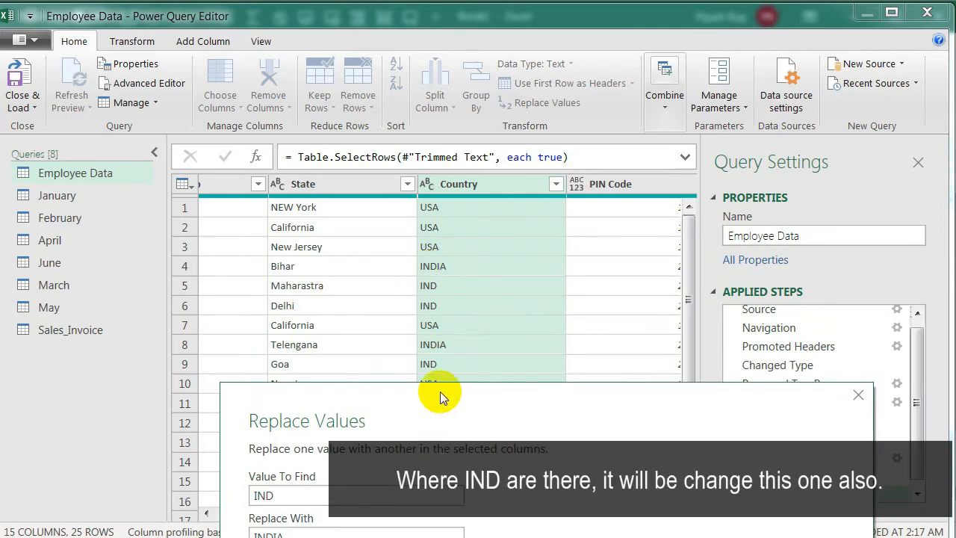
pyautogui.moveTo(440, 391); pyautogui.dragTo(312, 137)
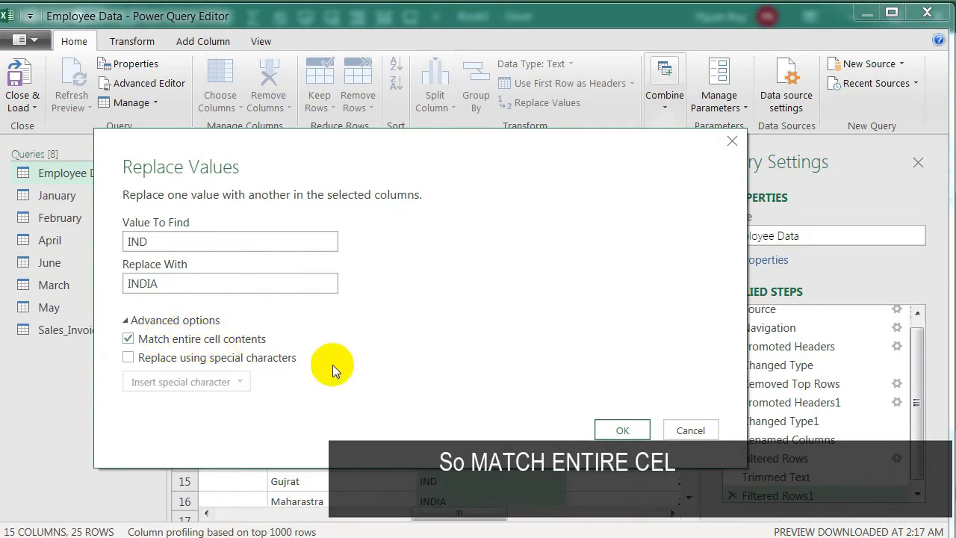
pyautogui.click(623, 430)
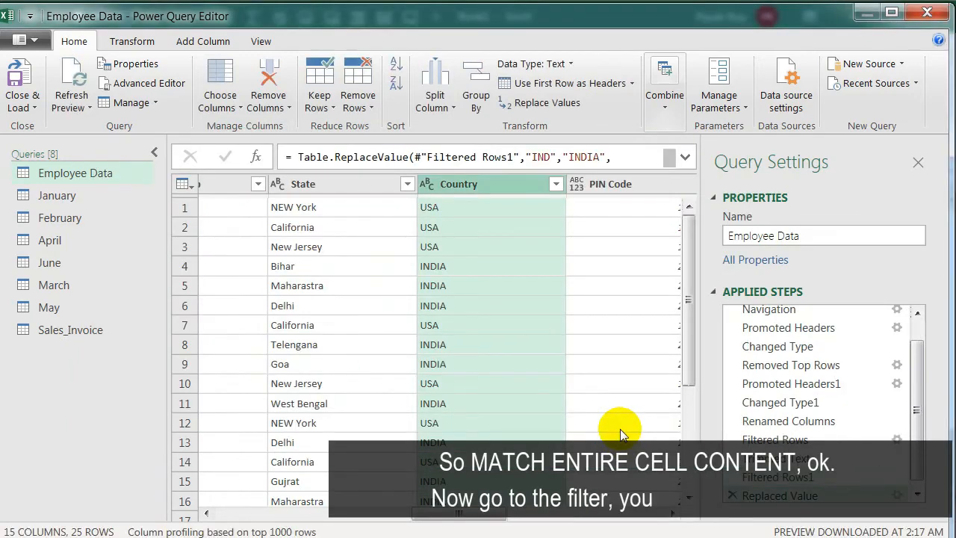
# - Recheck the distinct values in the Country column's filter list and apply the filter with all values selected
pyautogui.click(557, 185)
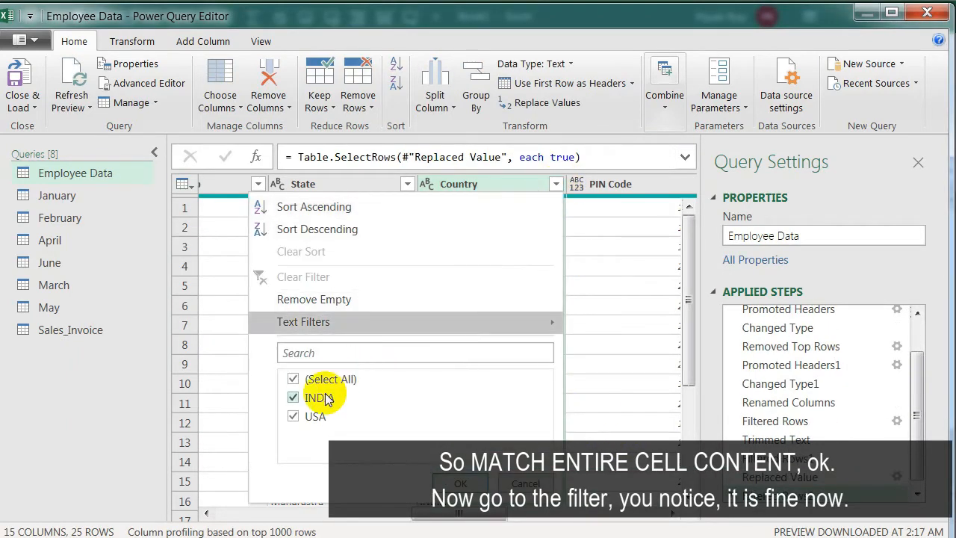
pyautogui.click(459, 484)
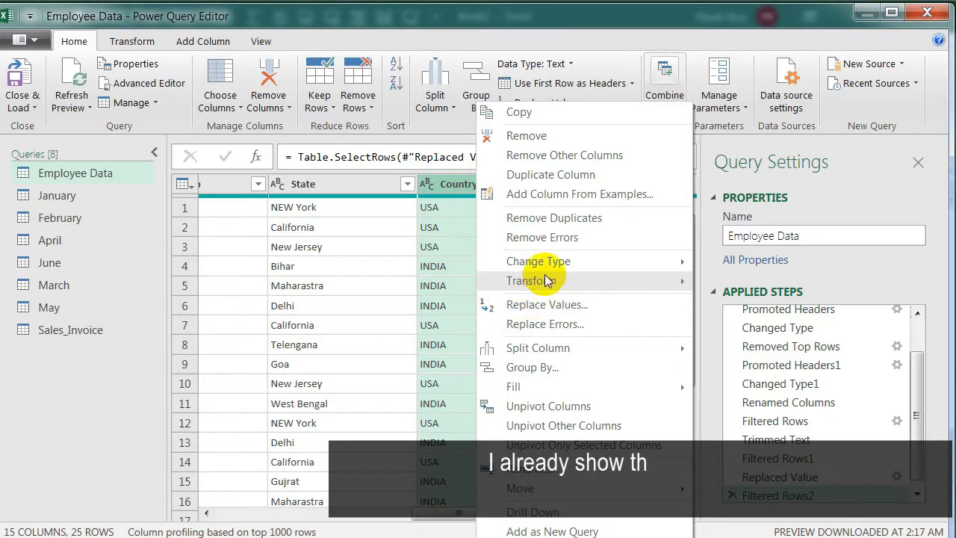
pyautogui.moveTo(547, 282)
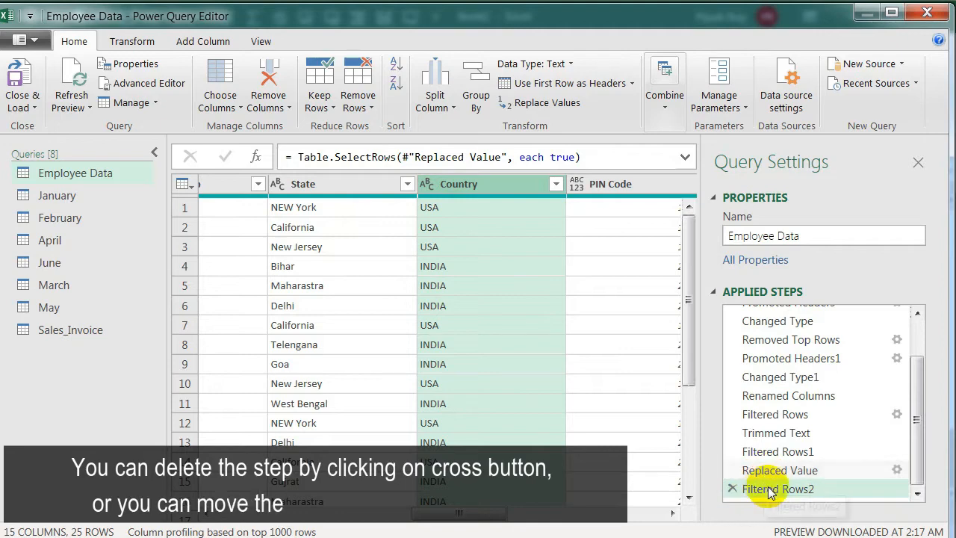
# - Review the settings of the applied Replaced Value step and its rename, delete and move options without changing anything
pyautogui.moveTo(731, 486); pyautogui.dragTo(791, 484)
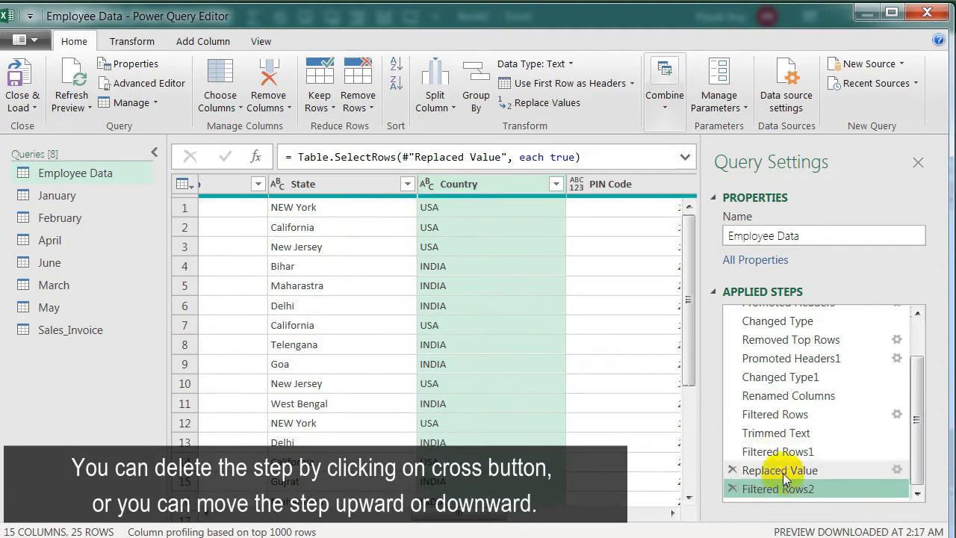
pyautogui.click(805, 472)
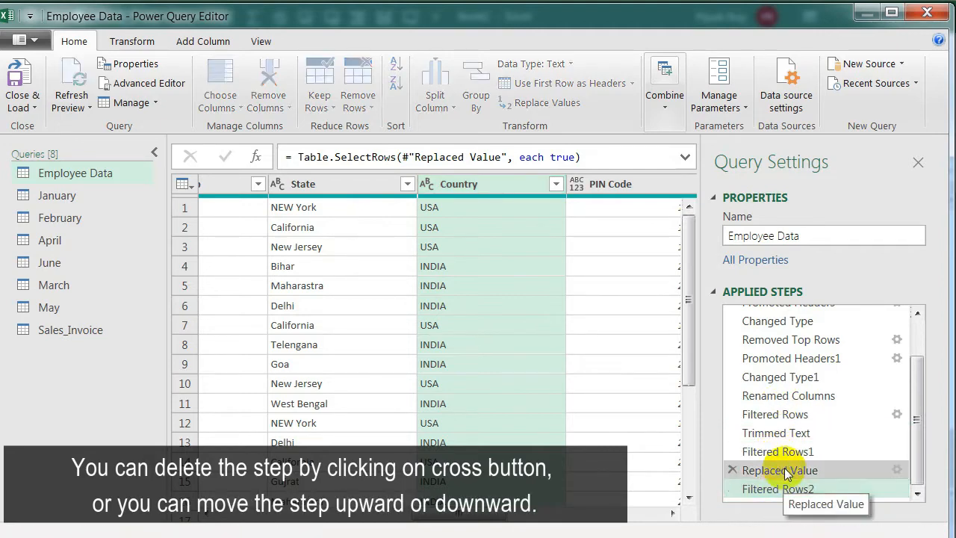
pyautogui.click(896, 471)
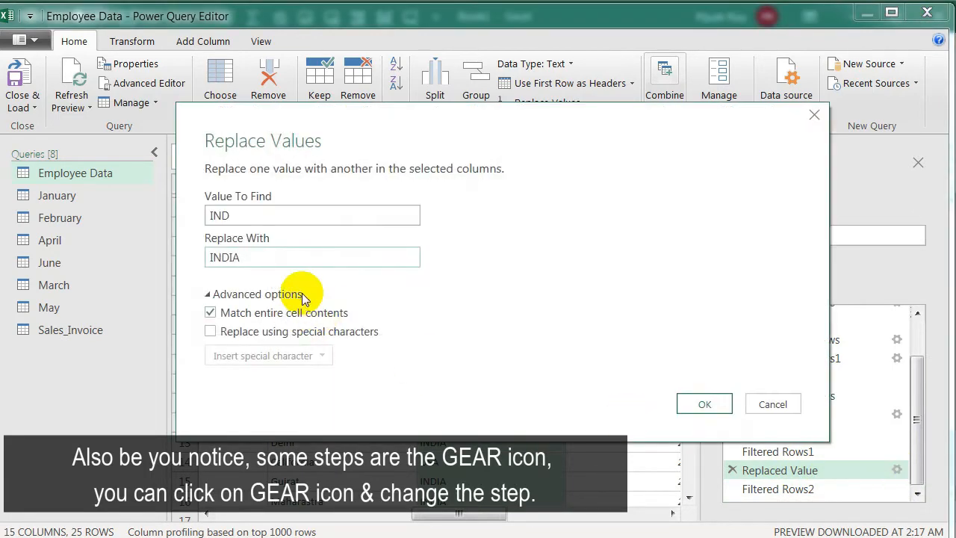
pyautogui.click(772, 403)
pyautogui.rightClick(769, 472)
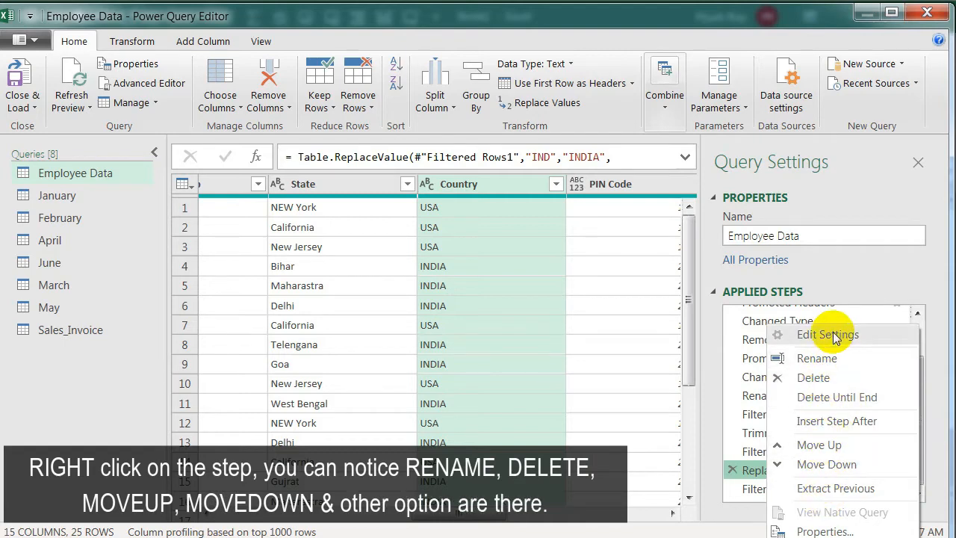
pyautogui.press('Escape')
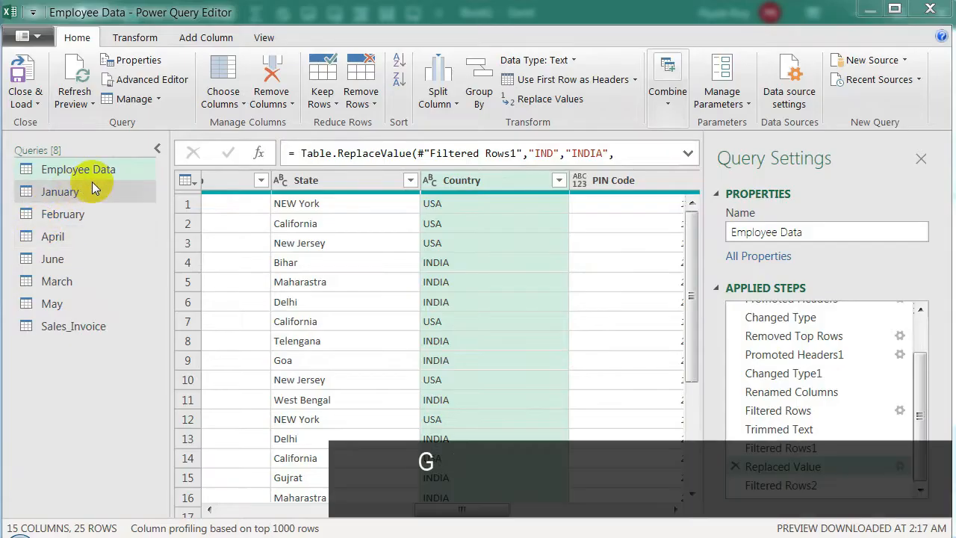
# - Keep only the Emploee ID and Invoice Value columns in the Sales_Invoice query, removing all other columns
pyautogui.click(77, 329)
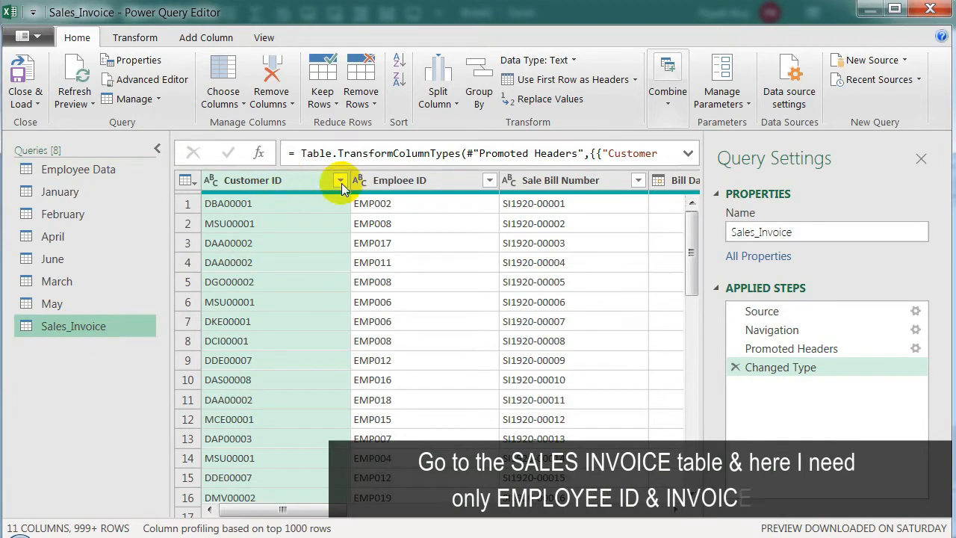
pyautogui.click(406, 183)
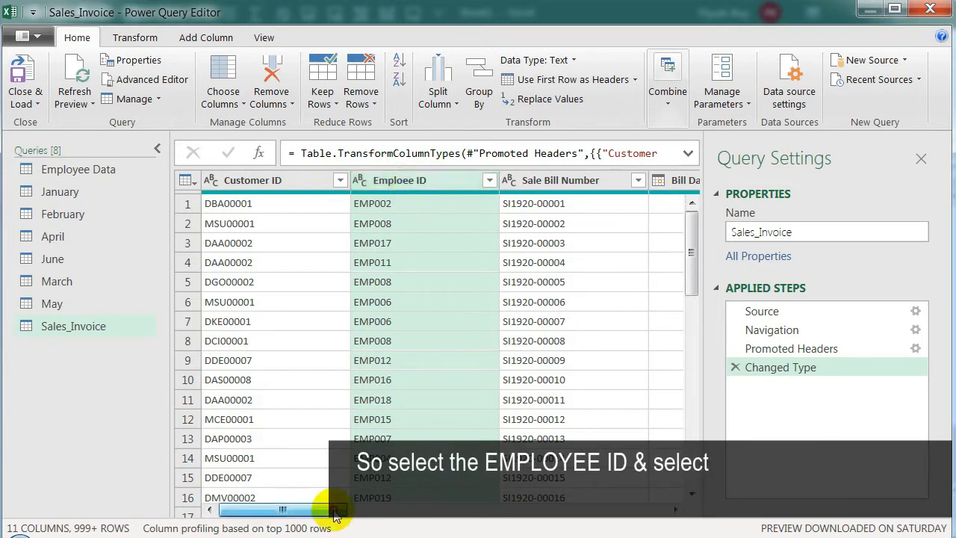
pyautogui.moveTo(283, 510); pyautogui.dragTo(683, 505)
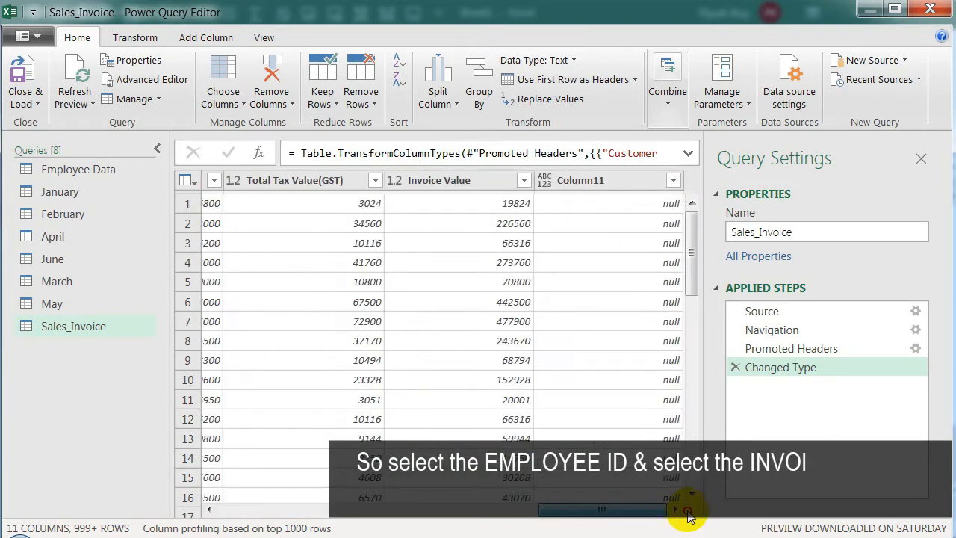
pyautogui.keyDown('ctrl'); pyautogui.click(457, 180); pyautogui.keyUp('ctrl')
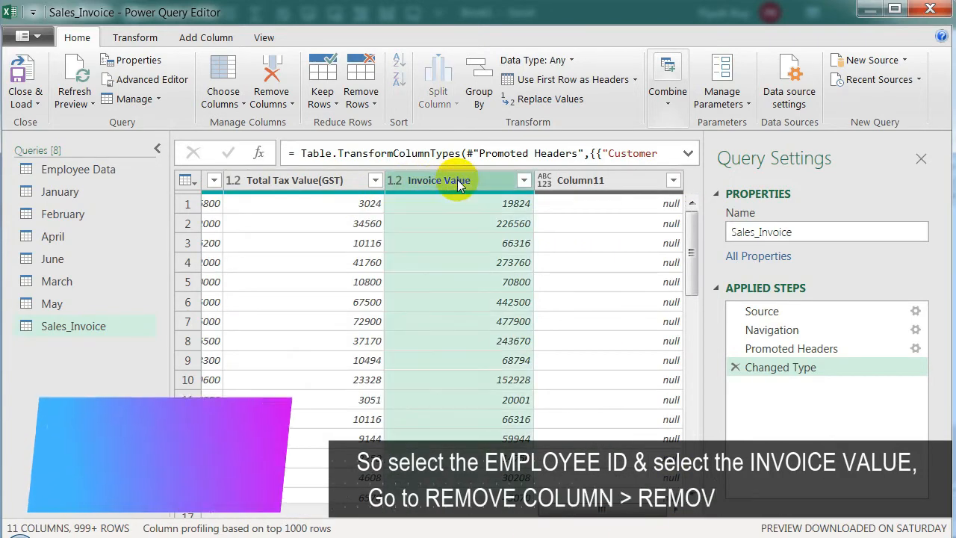
pyautogui.click(277, 108)
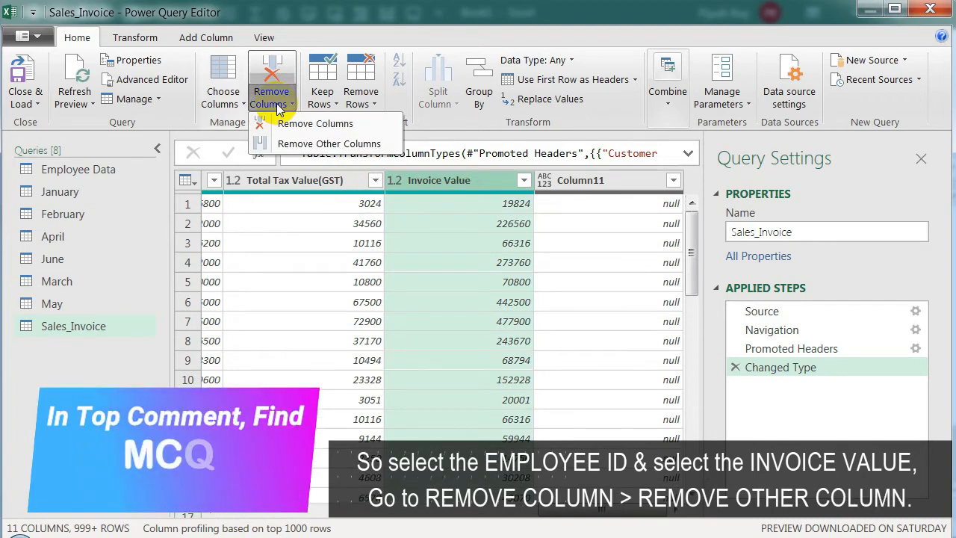
pyautogui.click(329, 146)
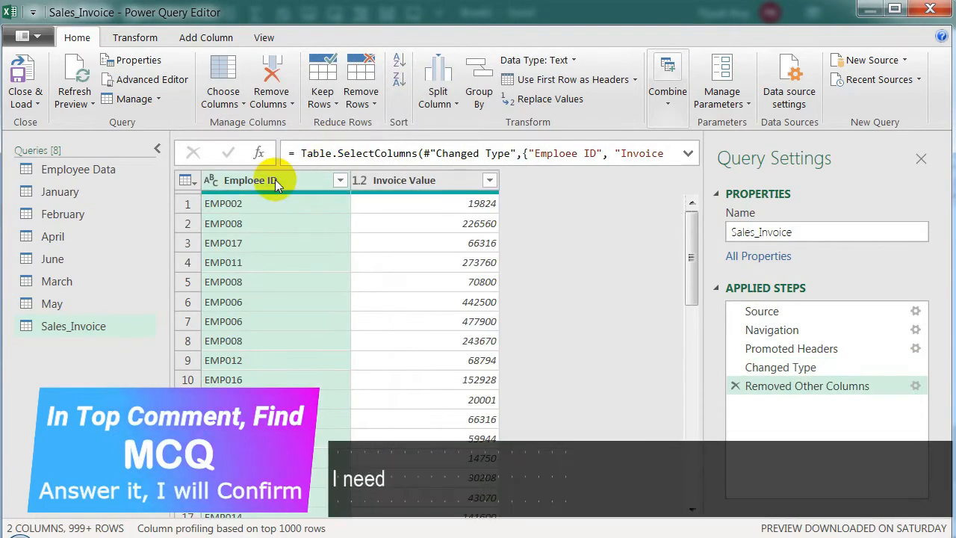
# - Keep only the Employee ID, First Name, Last Name and Country columns in the Employee Data query
pyautogui.click(93, 170)
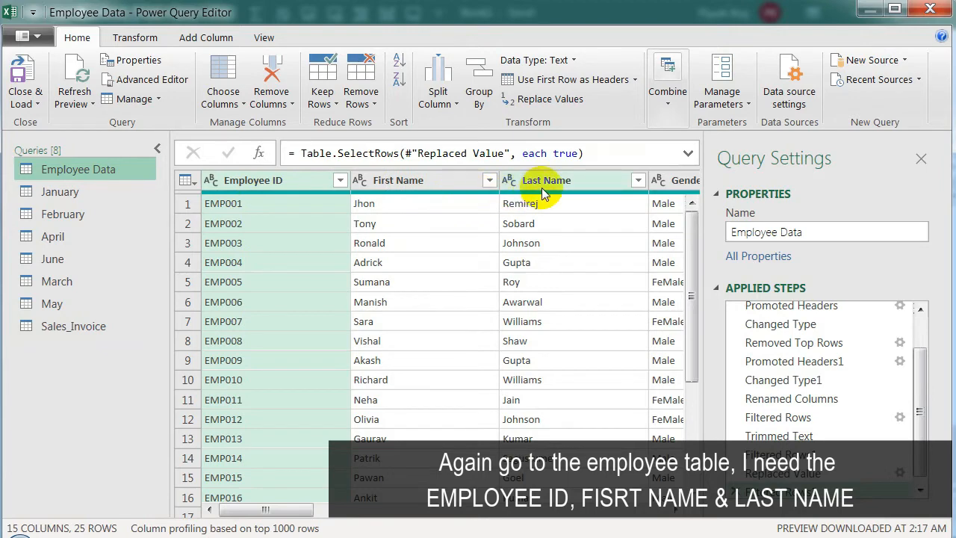
pyautogui.click(240, 108)
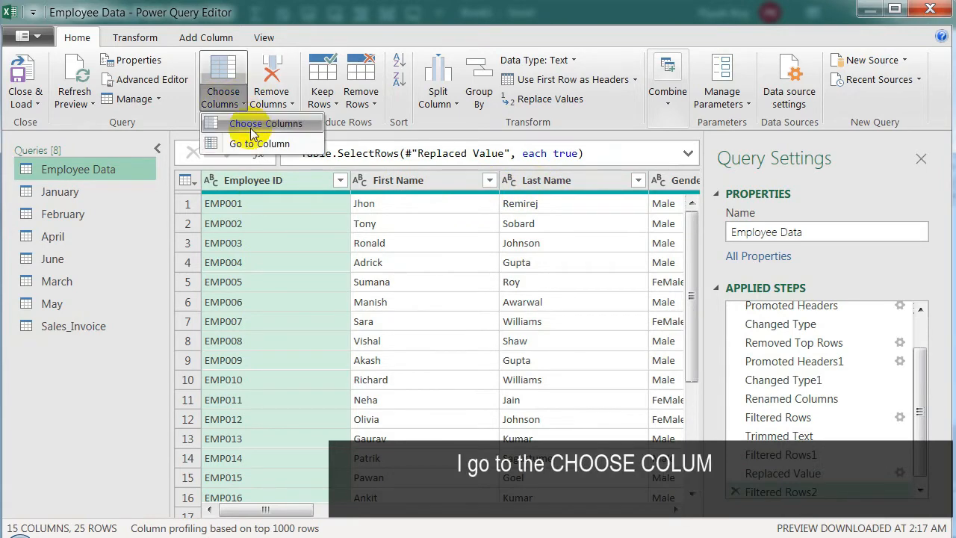
pyautogui.click(244, 124)
pyautogui.click(386, 122)
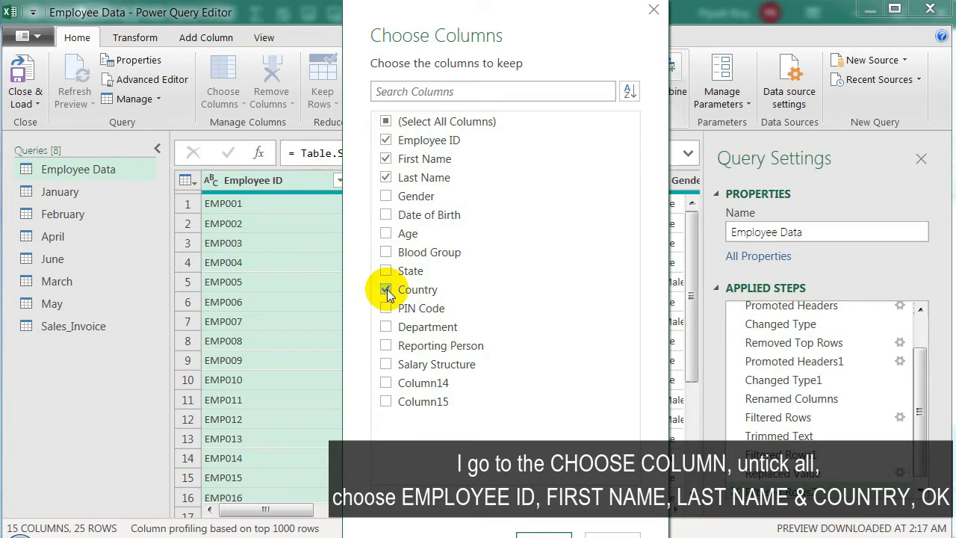
pyautogui.click(540, 534)
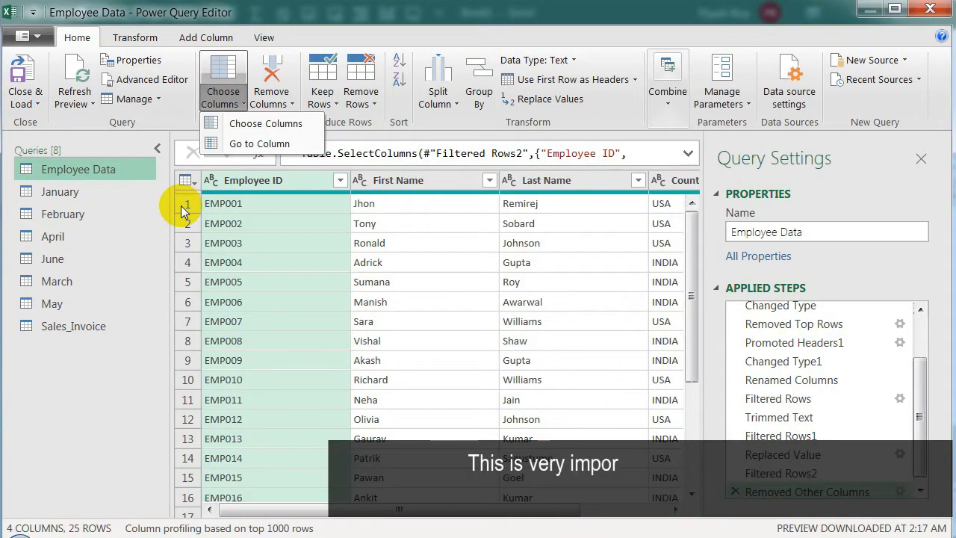
# - Check the data types of the Employee Data columns, comparing the Changed Type step with the final Removed Other Columns step
pyautogui.click(94, 331)
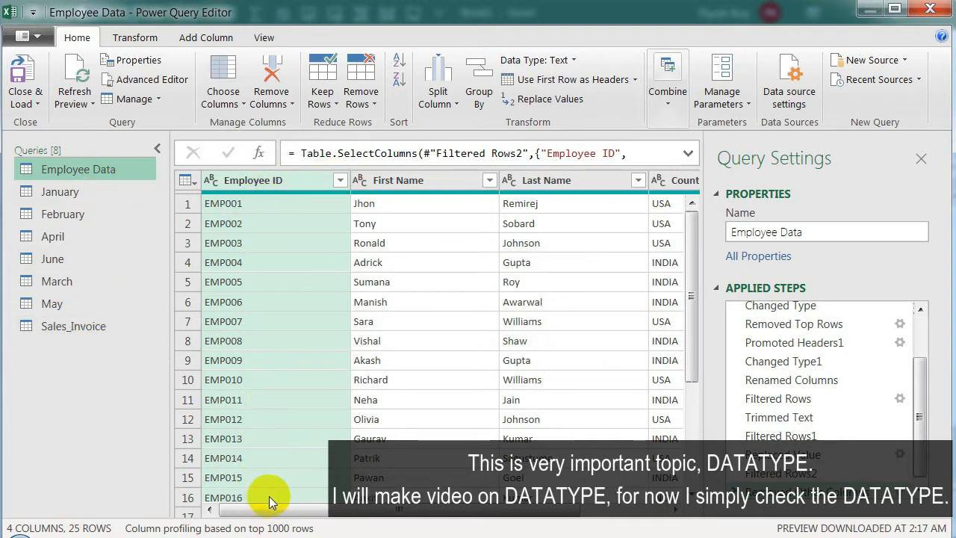
pyautogui.moveTo(273, 510); pyautogui.dragTo(358, 511)
pyautogui.scroll(2, 806, 382)
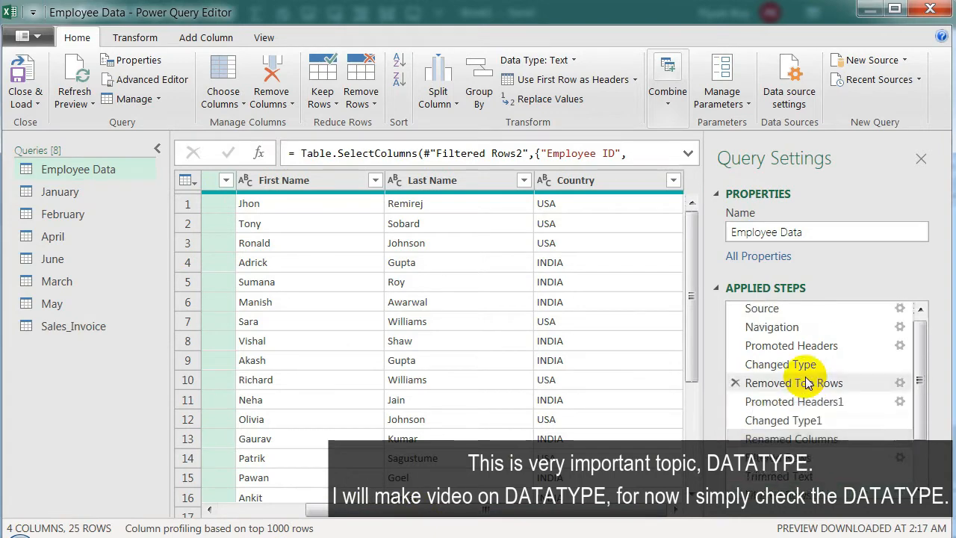
pyautogui.click(780, 369)
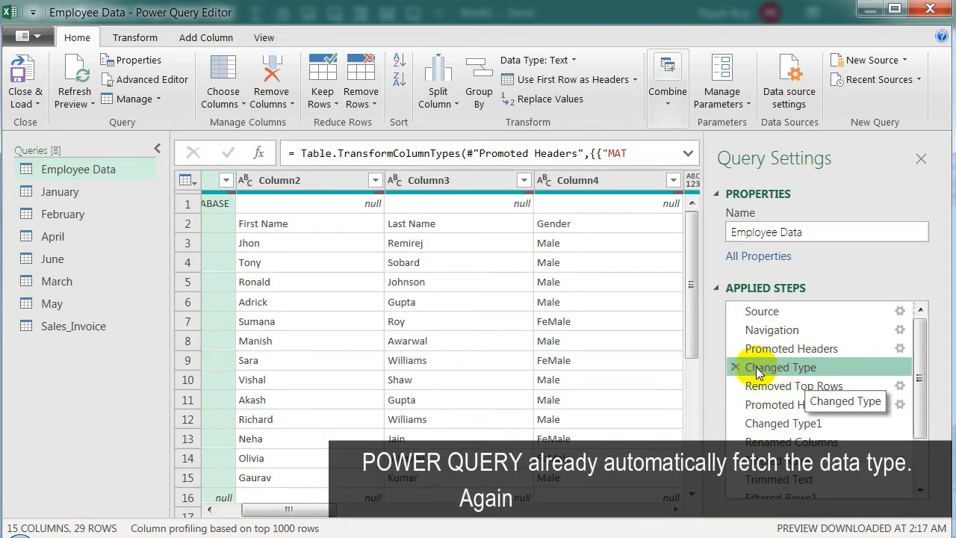
pyautogui.scroll(-3, 811, 401)
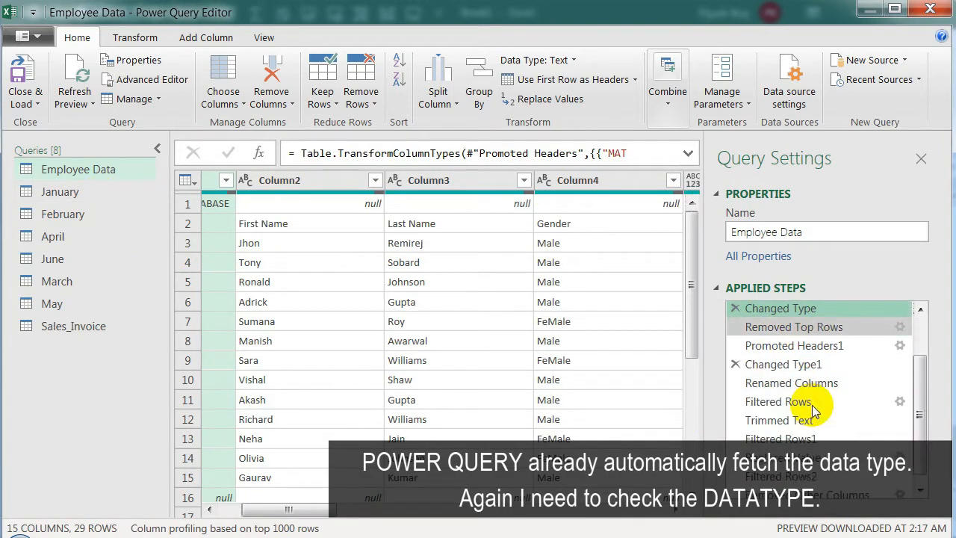
pyautogui.click(773, 487)
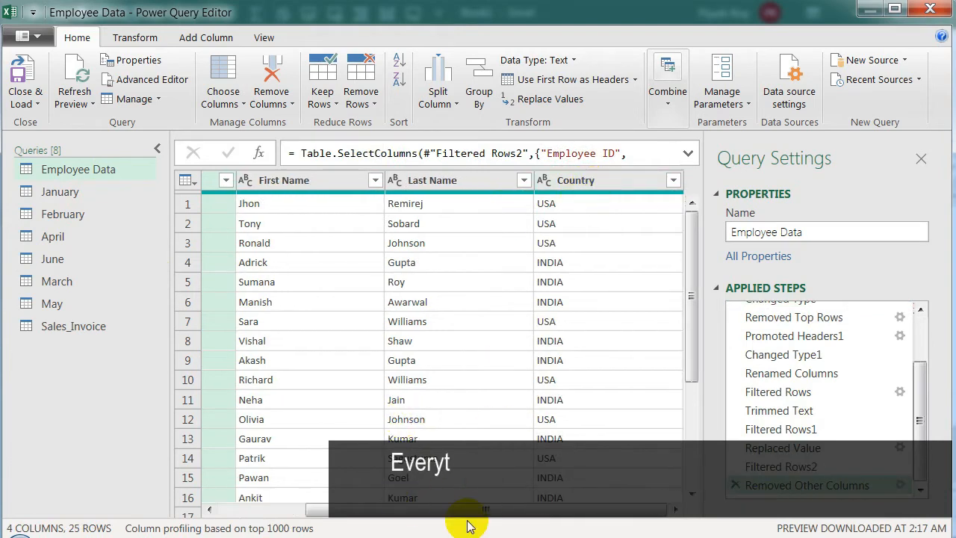
pyautogui.moveTo(502, 510); pyautogui.dragTo(417, 512)
# - Convert the Net Pay column of the January query to Decimal Number, adding the conversion as a new step
pyautogui.click(55, 194)
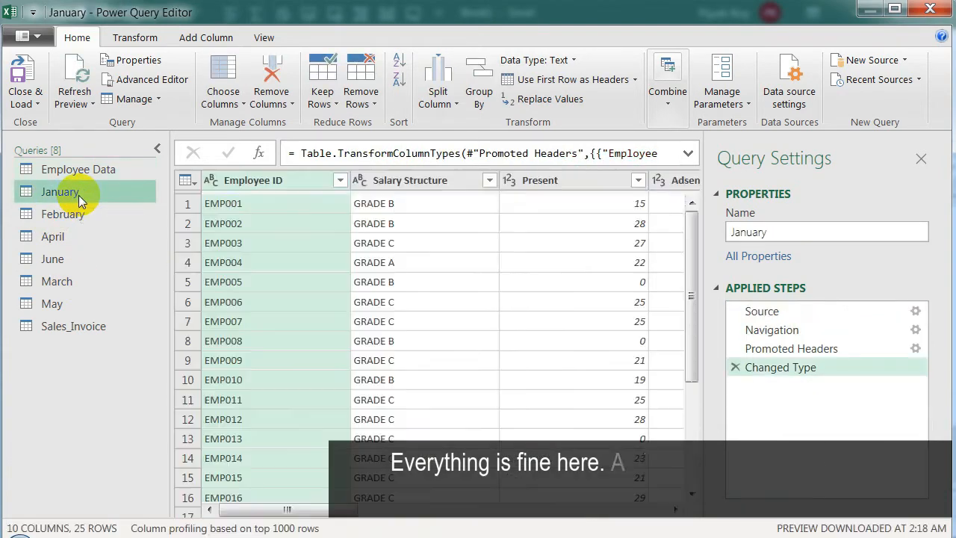
pyautogui.moveTo(345, 510); pyautogui.dragTo(654, 510)
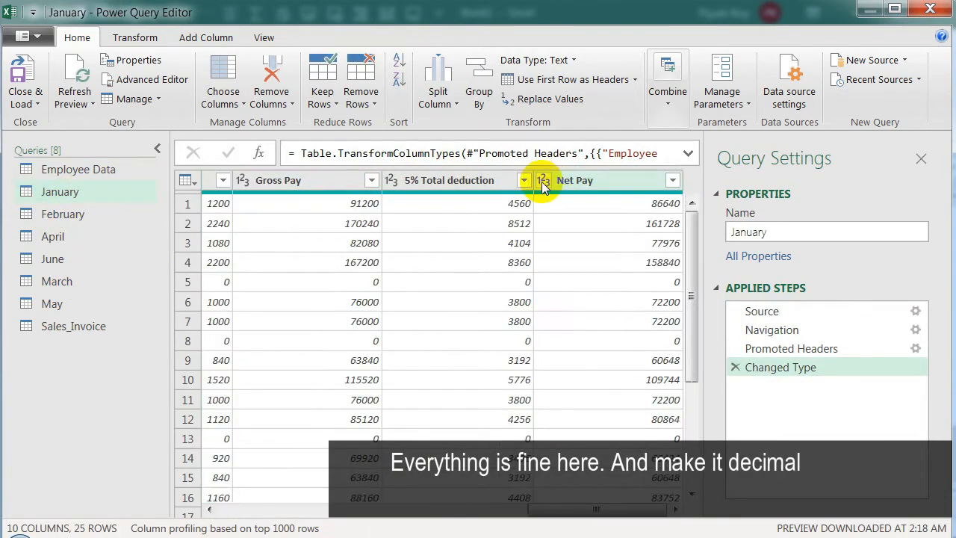
pyautogui.click(541, 181)
pyautogui.click(580, 197)
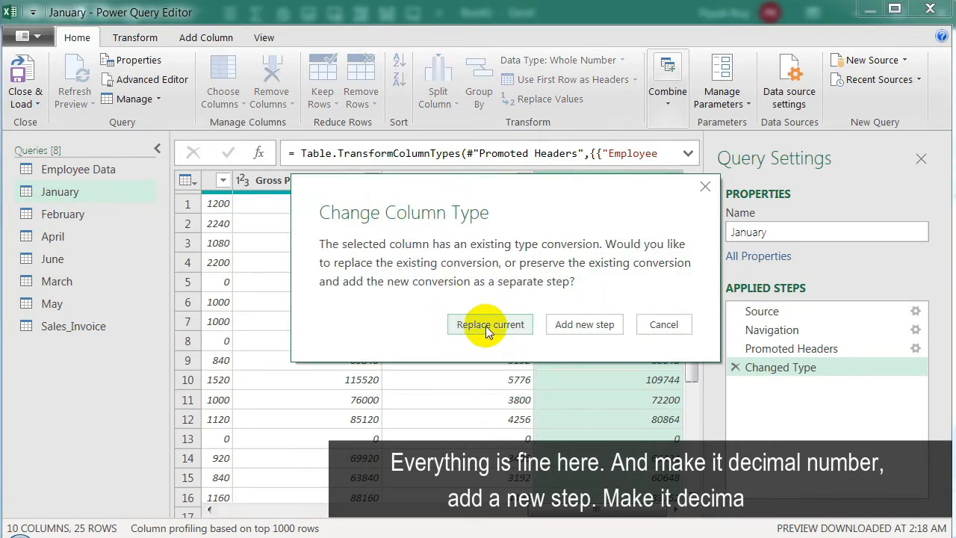
pyautogui.click(585, 326)
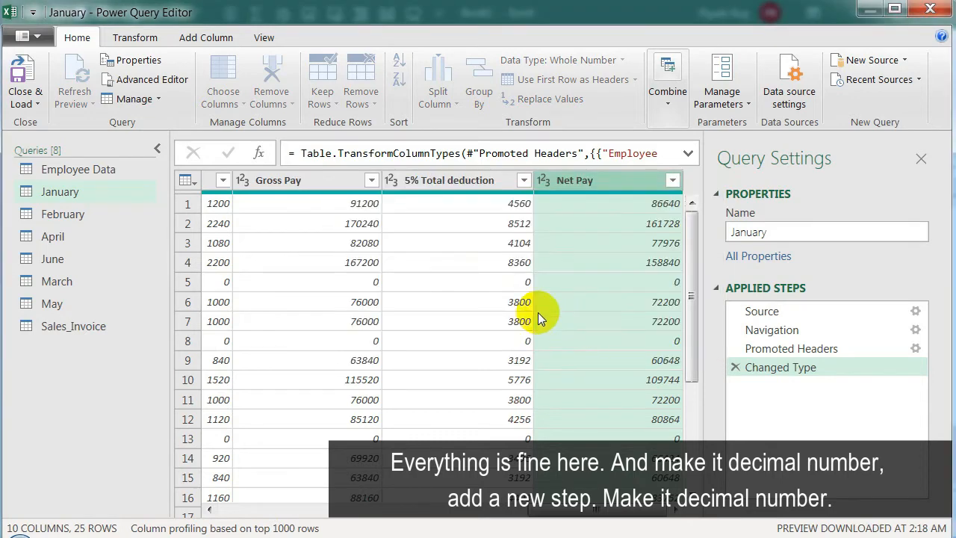
# - Convert the 5% Total deduction and Gross Pay columns of the January query to Decimal Number
pyautogui.click(390, 182)
pyautogui.click(389, 181)
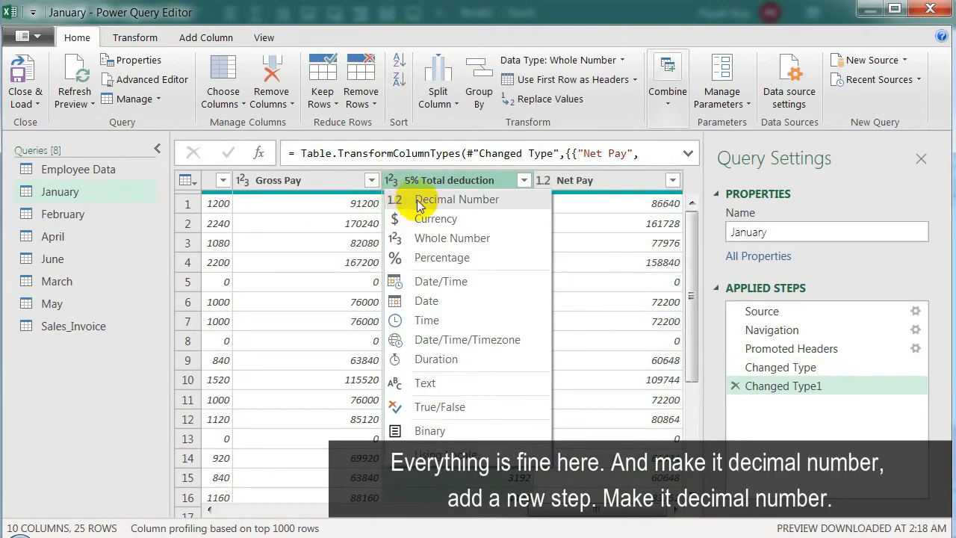
pyautogui.click(409, 198)
pyautogui.click(259, 181)
pyautogui.click(287, 199)
# - Convert January's 2% Other Allowance, 50% Darness Allownace (DA), Basis Pay, Adsent and Present columns to Decimal Number
pyautogui.moveTo(568, 510); pyautogui.dragTo(277, 512)
pyautogui.click(339, 181)
pyautogui.click(395, 202)
pyautogui.click(381, 181)
pyautogui.click(384, 206)
pyautogui.click(528, 182)
pyautogui.click(514, 200)
pyautogui.click(209, 182)
pyautogui.click(219, 200)
pyautogui.click(314, 182)
pyautogui.click(321, 200)
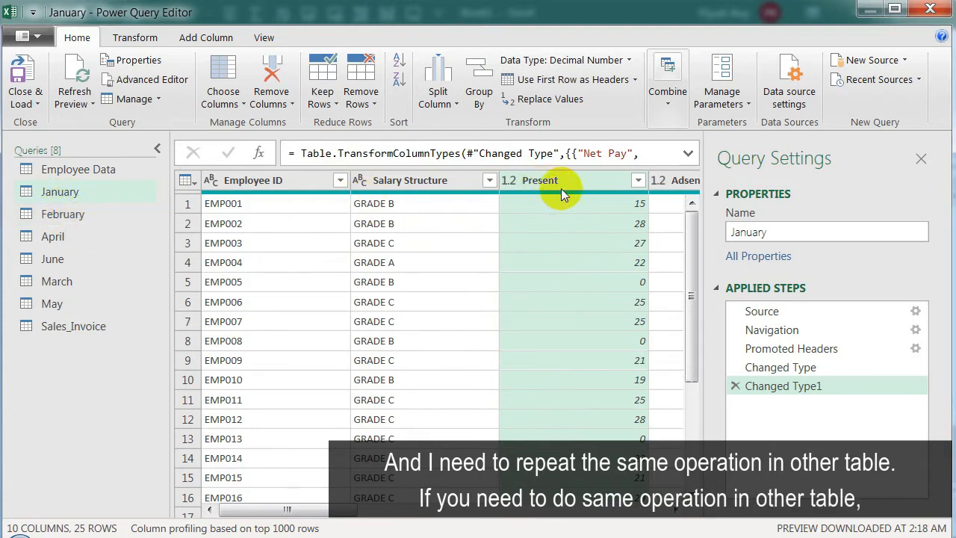
# - Examine the February query's M code in the Advanced Editor without changing it
pyautogui.click(81, 217)
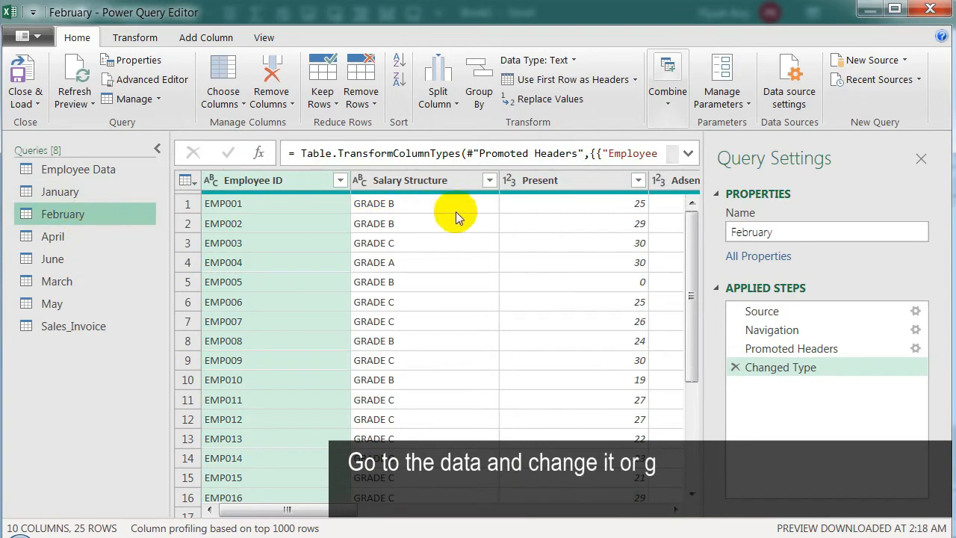
pyautogui.click(153, 81)
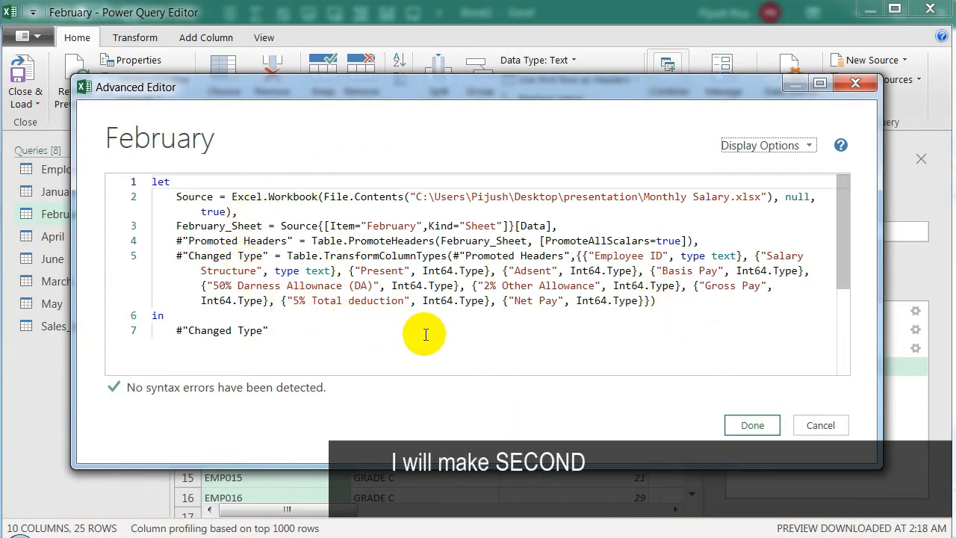
pyautogui.click(820, 425)
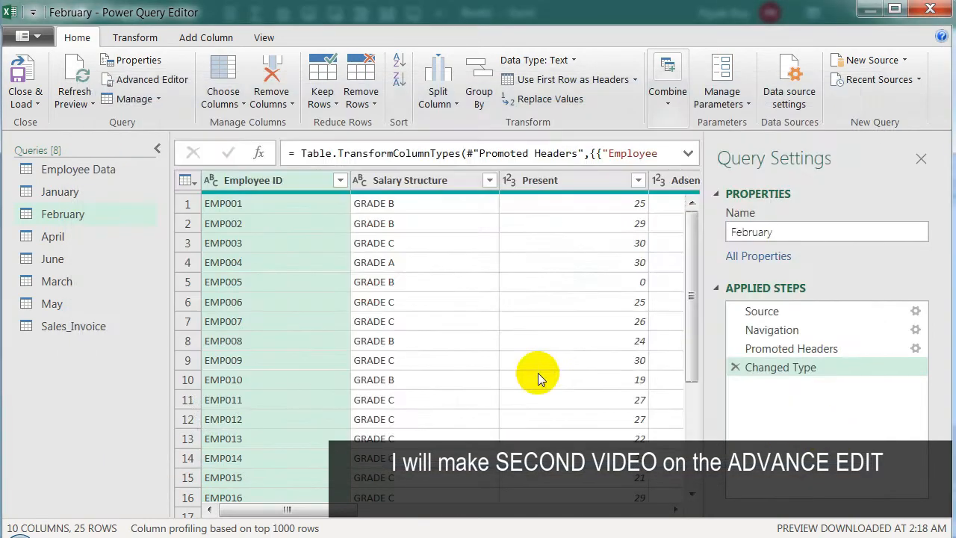
# - Convert the Net Pay column of the February query to Decimal Number, adding the conversion as a new step
pyautogui.click(66, 215)
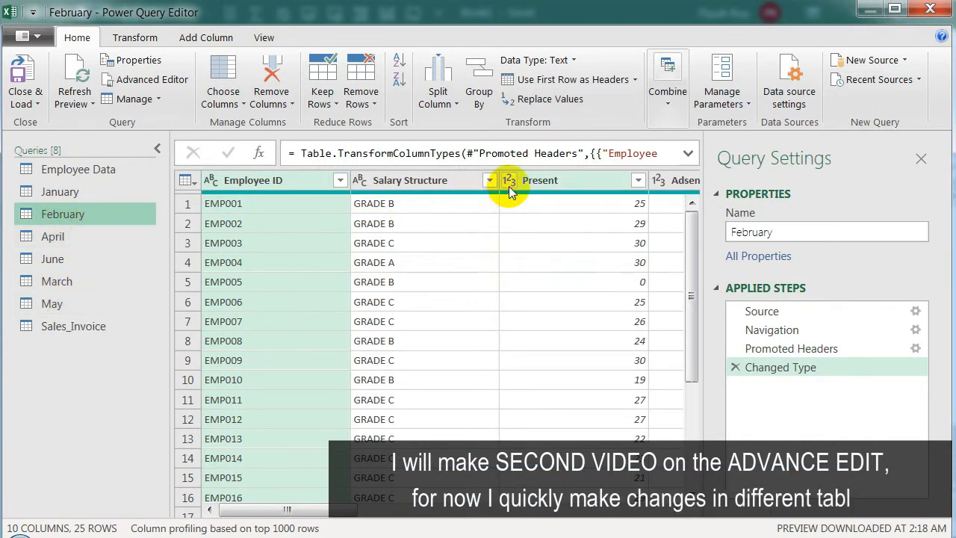
pyautogui.moveTo(320, 509); pyautogui.dragTo(656, 508)
pyautogui.click(544, 180)
pyautogui.click(590, 301)
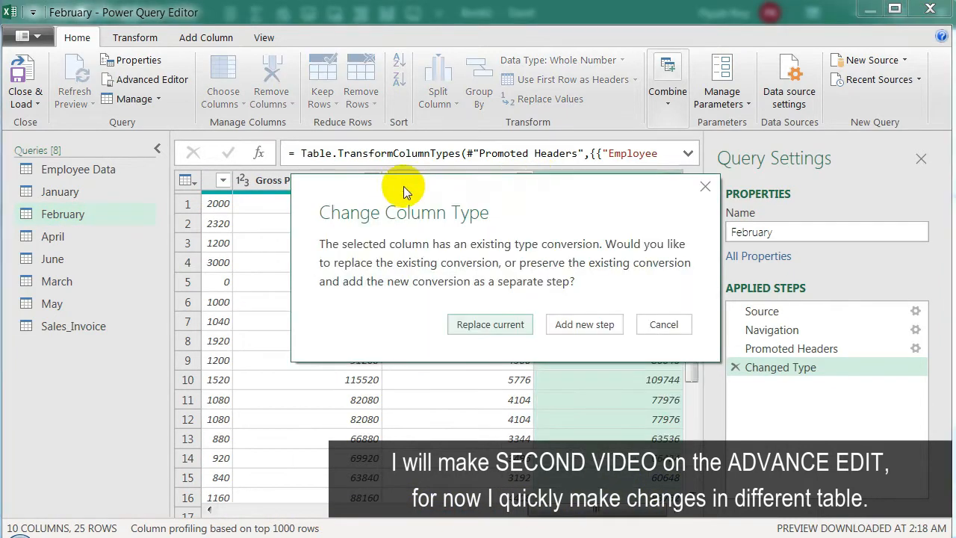
pyautogui.click(582, 326)
# - Convert all February columns from Present through Net Pay to Decimal Number in a single operation
pyautogui.moveTo(571, 511); pyautogui.dragTo(256, 515)
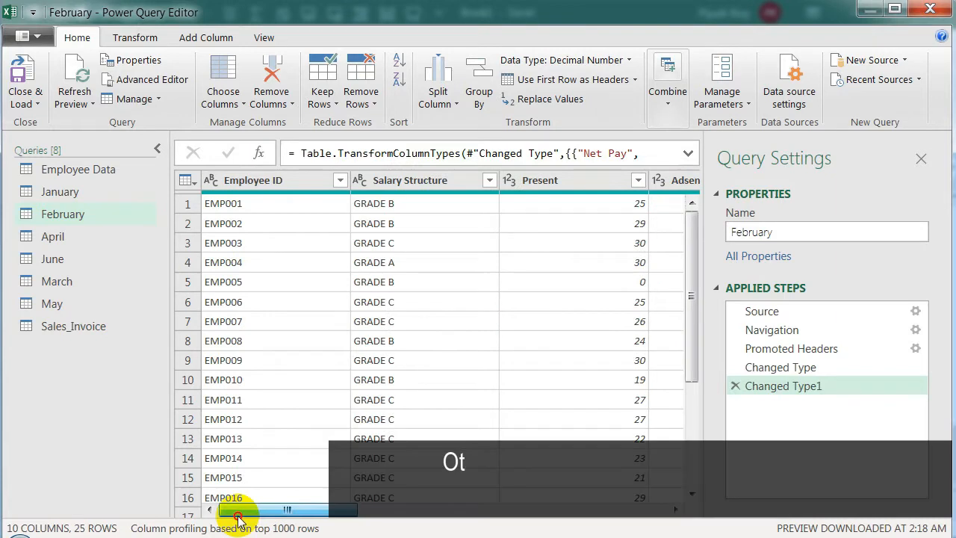
pyautogui.click(550, 183)
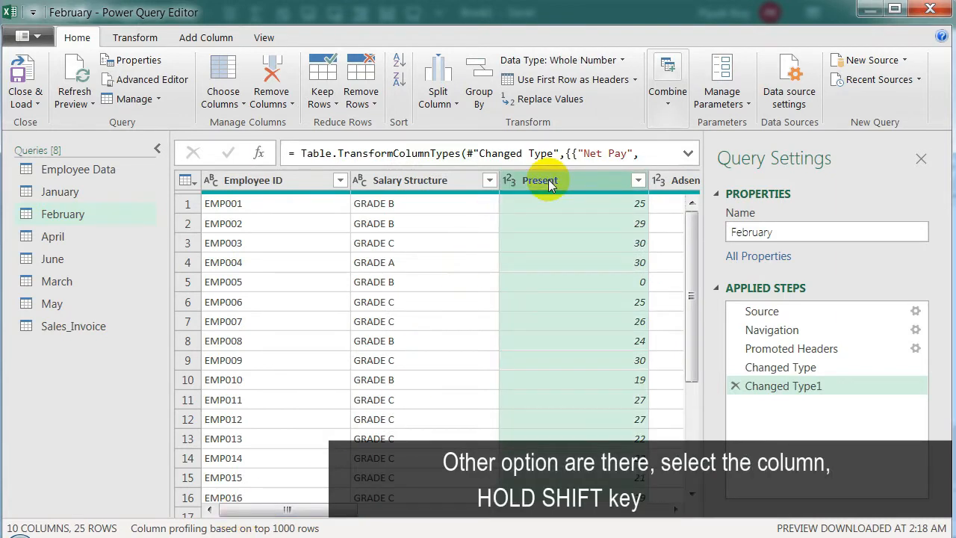
pyautogui.moveTo(316, 514); pyautogui.dragTo(575, 511)
pyautogui.keyDown('shift'); pyautogui.click(642, 180); pyautogui.keyUp('shift')
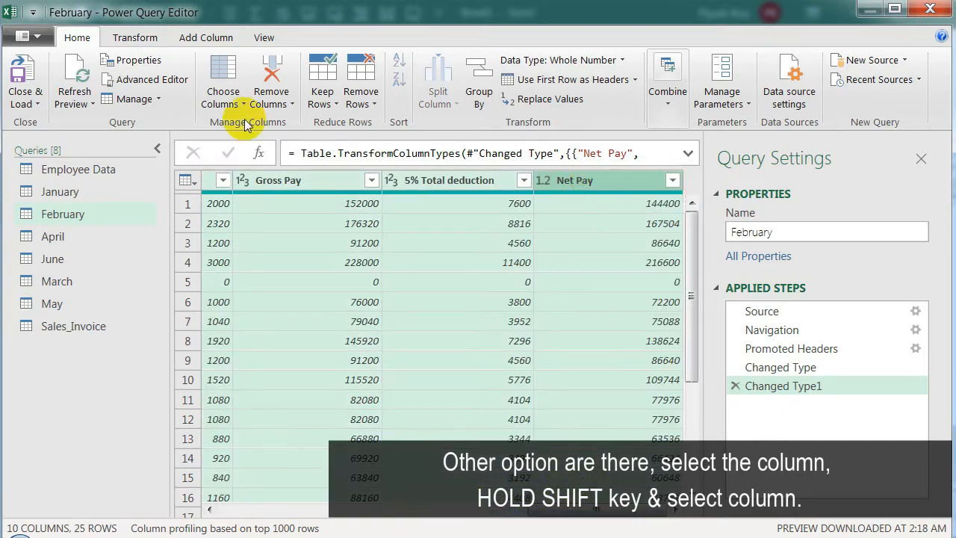
pyautogui.click(128, 38)
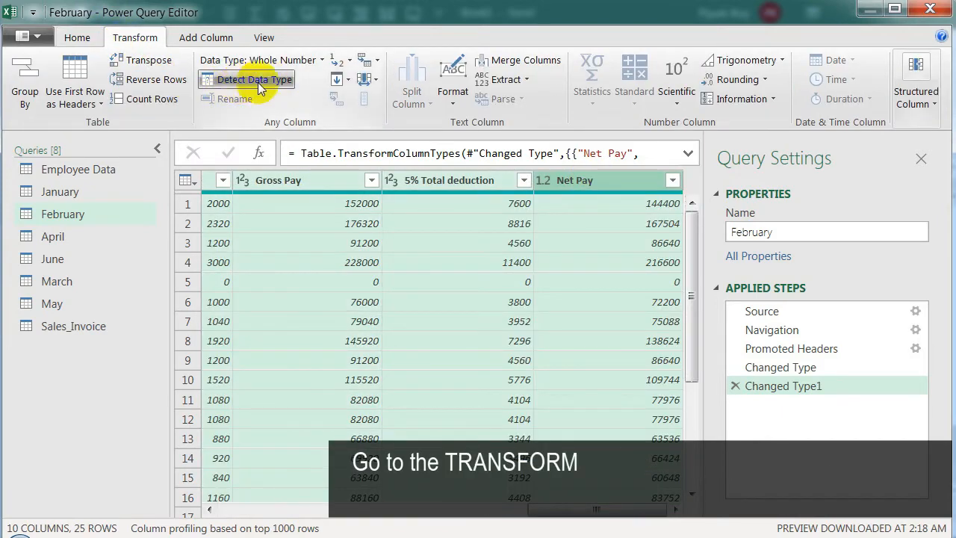
pyautogui.click(315, 59)
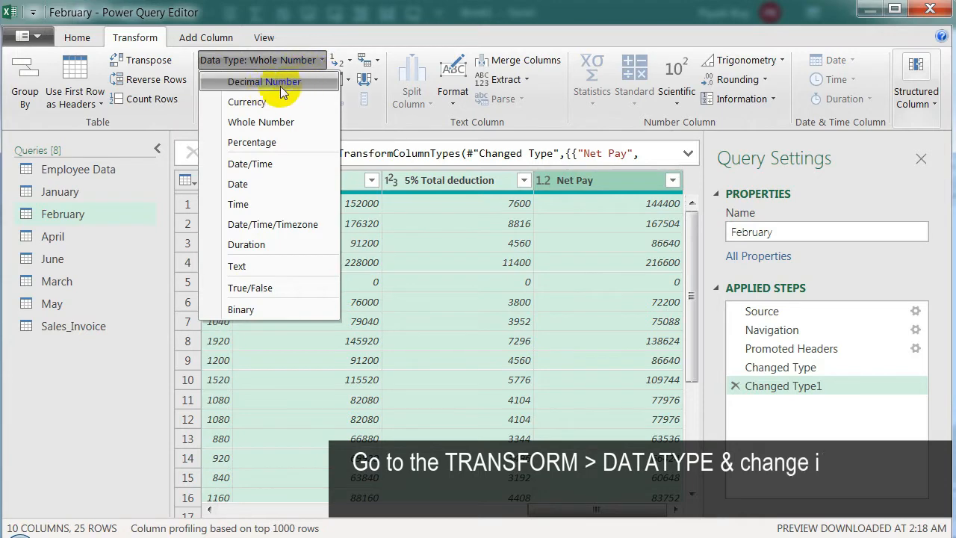
pyautogui.click(295, 83)
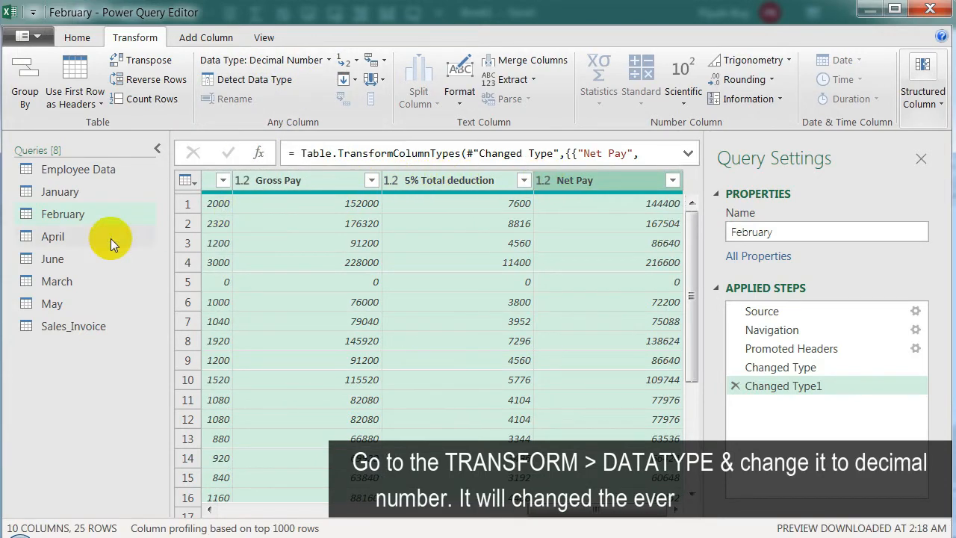
# - Convert the Net Pay column of the April query to Decimal Number
pyautogui.click(56, 236)
pyautogui.moveTo(320, 511); pyautogui.dragTo(393, 512)
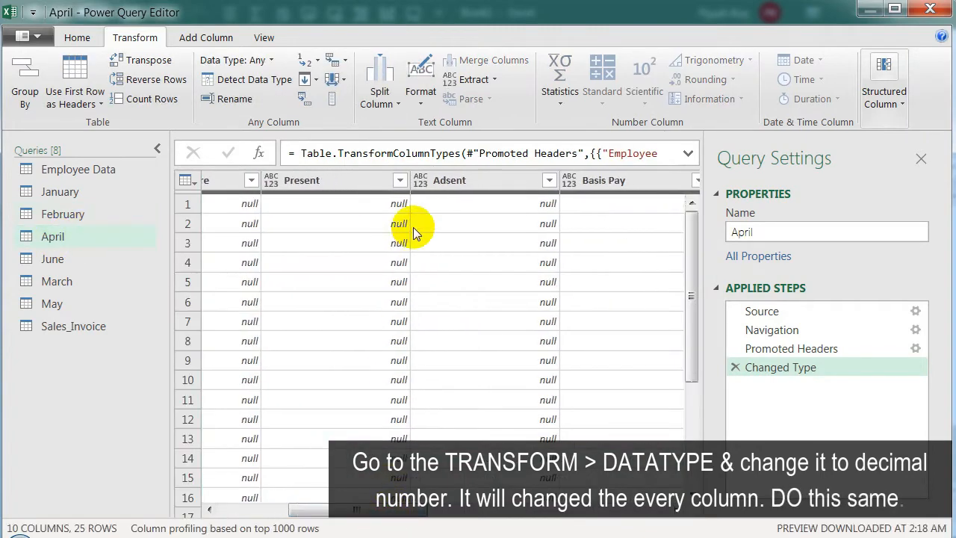
pyautogui.click(613, 180)
pyautogui.moveTo(315, 510); pyautogui.dragTo(590, 510)
pyautogui.click(332, 180)
pyautogui.click(597, 180)
pyautogui.click(255, 59)
pyautogui.click(269, 83)
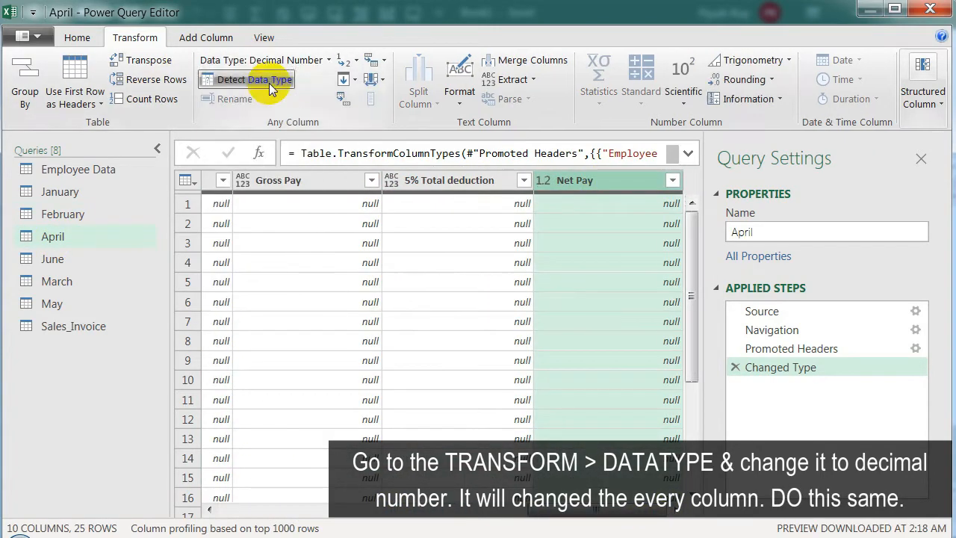
# - Convert the columns from Present through Net Pay in the June query to Decimal Number
pyautogui.click(52, 259)
pyautogui.click(566, 182)
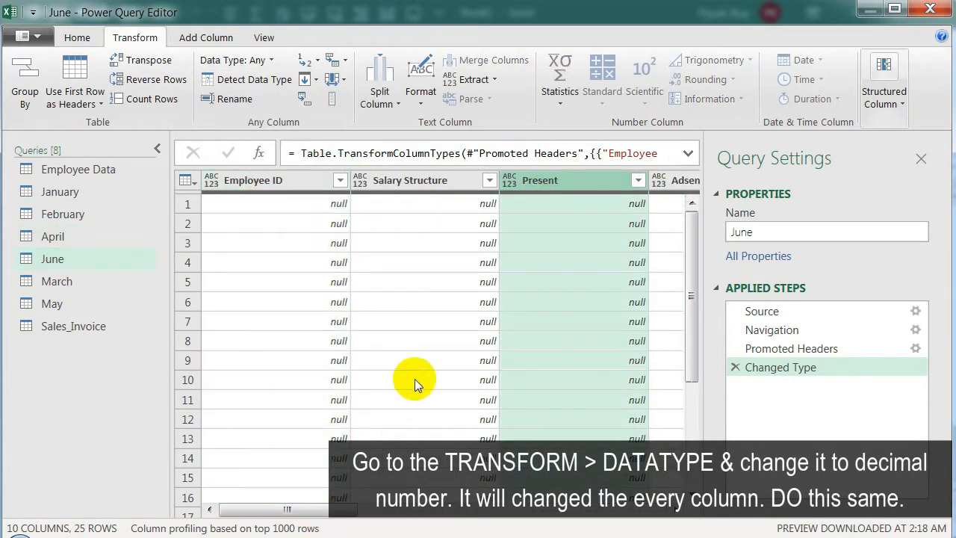
pyautogui.moveTo(317, 510); pyautogui.dragTo(598, 510)
pyautogui.keyDown('shift'); pyautogui.click(594, 180); pyautogui.keyUp('shift')
pyautogui.click(247, 59)
pyautogui.click(254, 80)
# - Convert the columns from Present through Net Pay in the March query to Decimal Number
pyautogui.click(62, 283)
pyautogui.click(563, 181)
pyautogui.moveTo(338, 510); pyautogui.dragTo(605, 510)
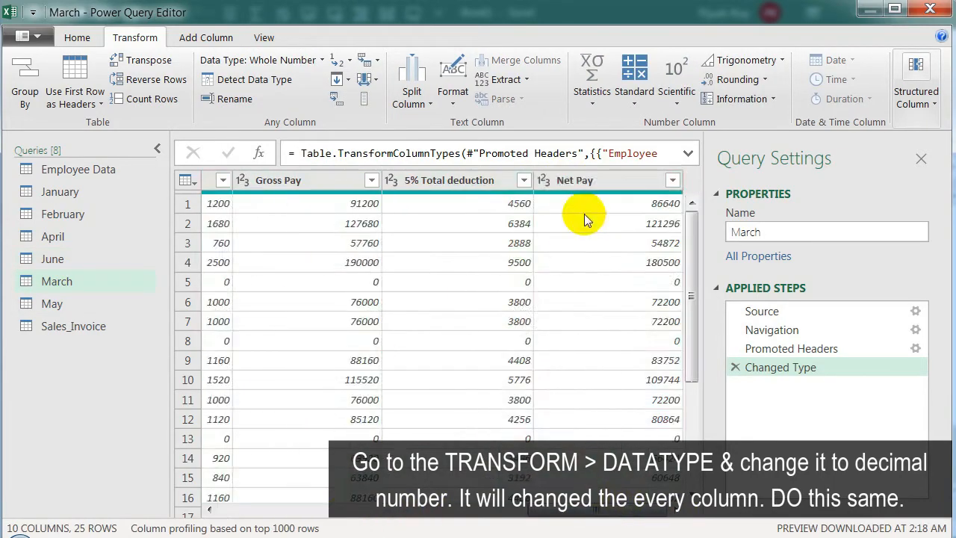
pyautogui.keyDown('shift'); pyautogui.click(583, 181); pyautogui.keyUp('shift')
pyautogui.click(258, 60)
pyautogui.click(280, 82)
# - Convert the columns from Present through Net Pay in the May query to Decimal Number
pyautogui.click(56, 304)
pyautogui.click(568, 180)
pyautogui.moveTo(332, 510); pyautogui.dragTo(598, 510)
pyautogui.keyDown('shift'); pyautogui.click(583, 180); pyautogui.keyUp('shift')
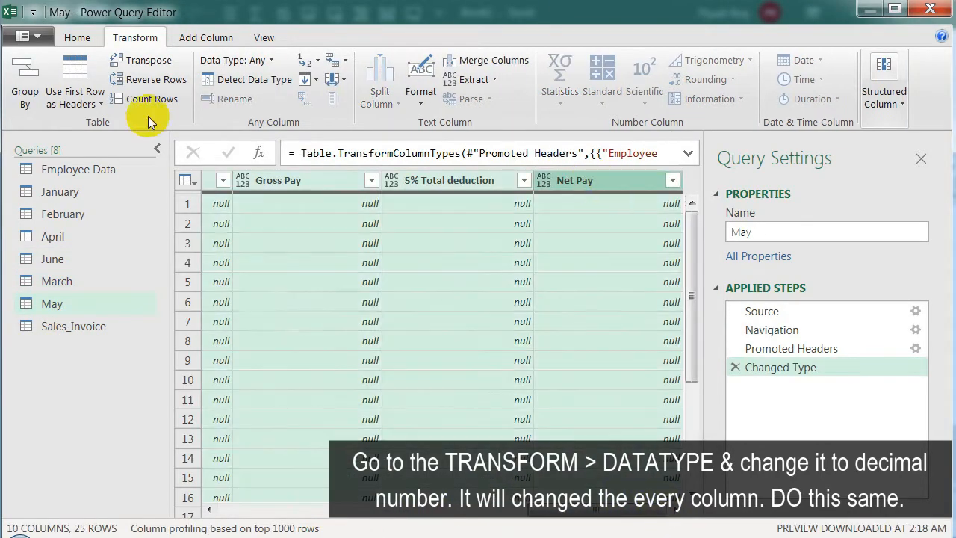
pyautogui.click(254, 60)
pyautogui.click(258, 80)
# - Create a new query group named SOURCE_DATA
pyautogui.click(89, 327)
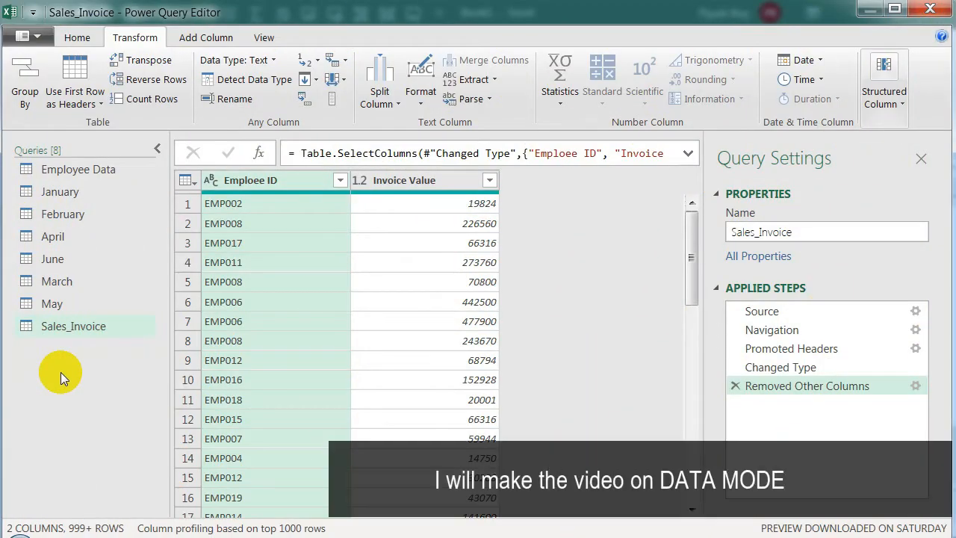
pyautogui.rightClick(53, 354)
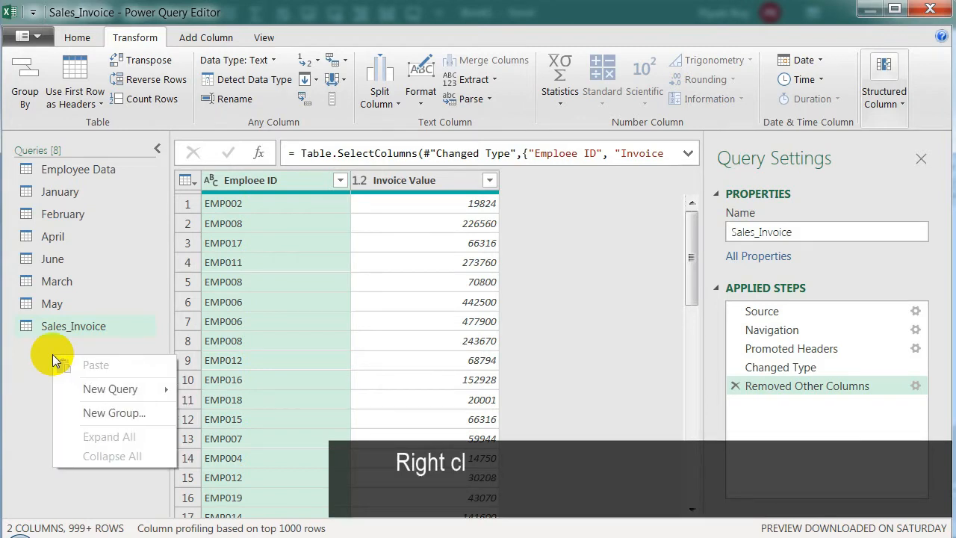
pyautogui.click(113, 413)
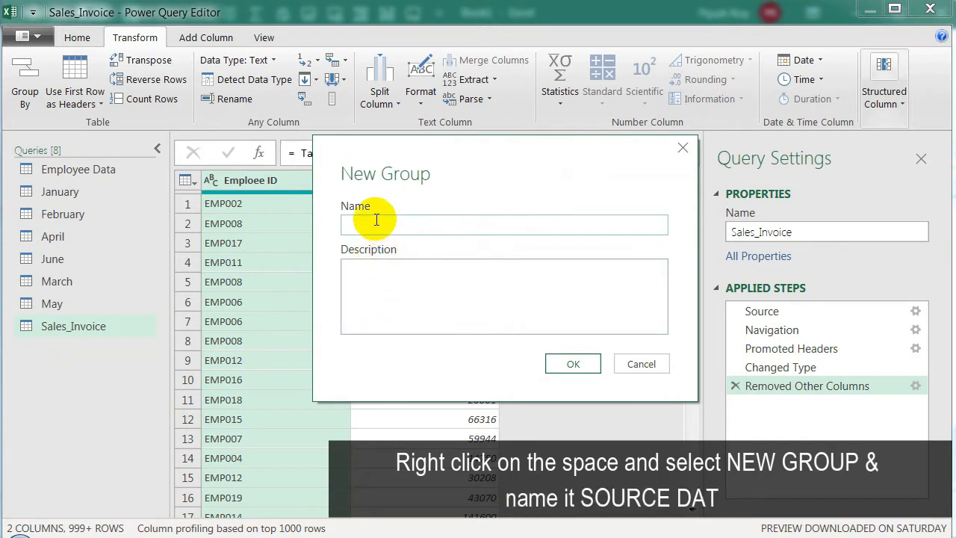
pyautogui.write('SOURCE_DATA')
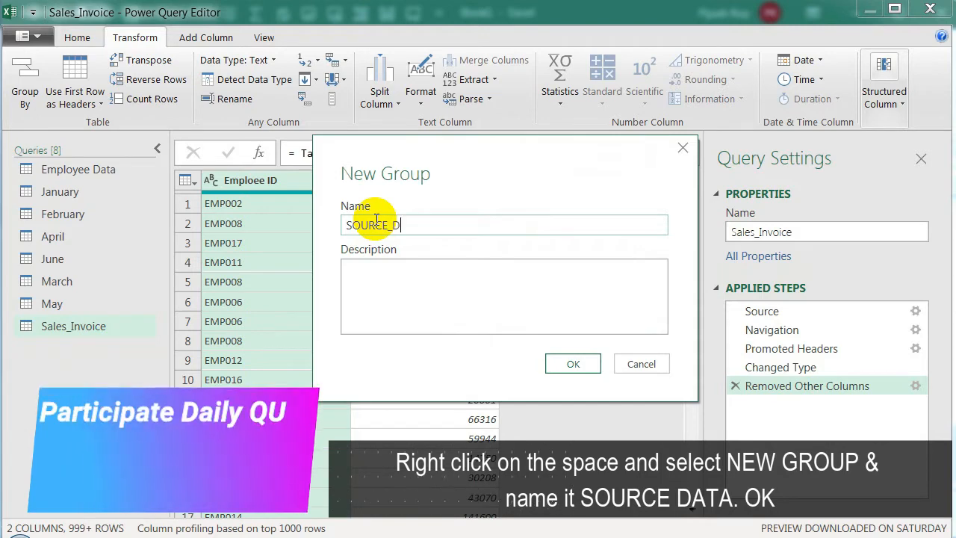
pyautogui.click(573, 364)
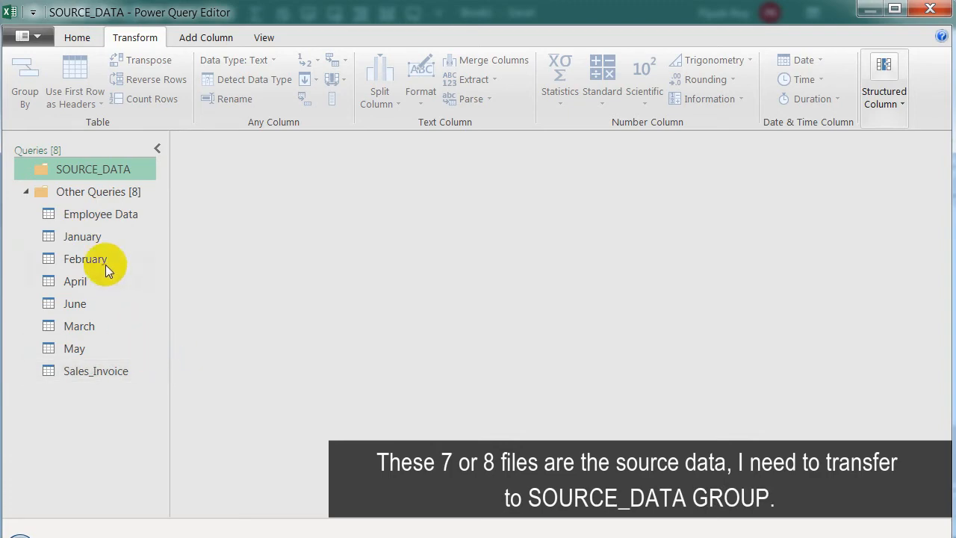
# - Move Employee Data, the six monthly queries from January to June, and Sales_Invoice into the SOURCE_DATA group
pyautogui.moveTo(74, 215); pyautogui.dragTo(99, 170)
pyautogui.moveTo(83, 237); pyautogui.dragTo(95, 197)
pyautogui.moveTo(85, 261); pyautogui.dragTo(97, 207)
pyautogui.moveTo(84, 281); pyautogui.dragTo(100, 258)
pyautogui.moveTo(75, 303); pyautogui.dragTo(97, 236)
pyautogui.moveTo(79, 326); pyautogui.dragTo(97, 257)
pyautogui.moveTo(79, 349); pyautogui.dragTo(97, 284)
pyautogui.moveTo(74, 371); pyautogui.dragTo(90, 303)
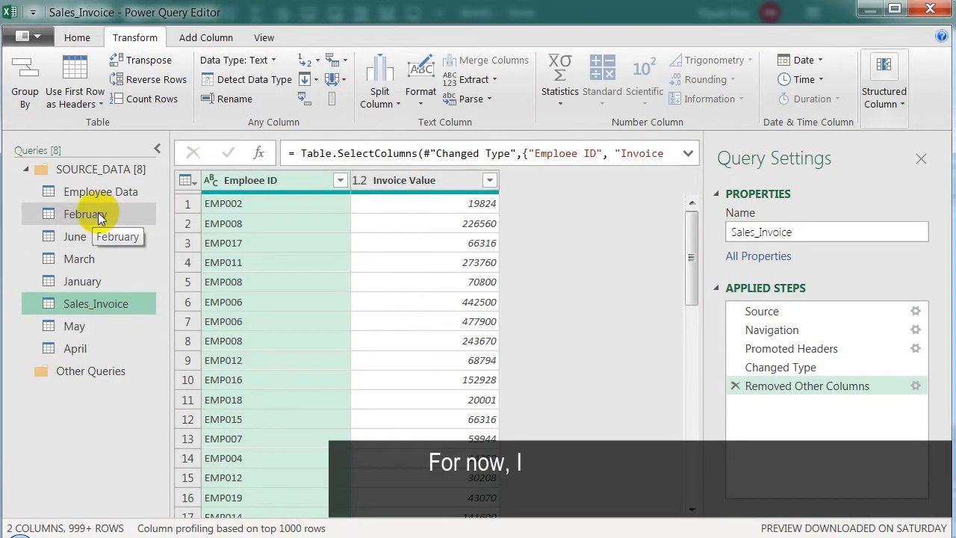
# - Start appending queries as new from the January query, using the three or more tables option
pyautogui.click(98, 214)
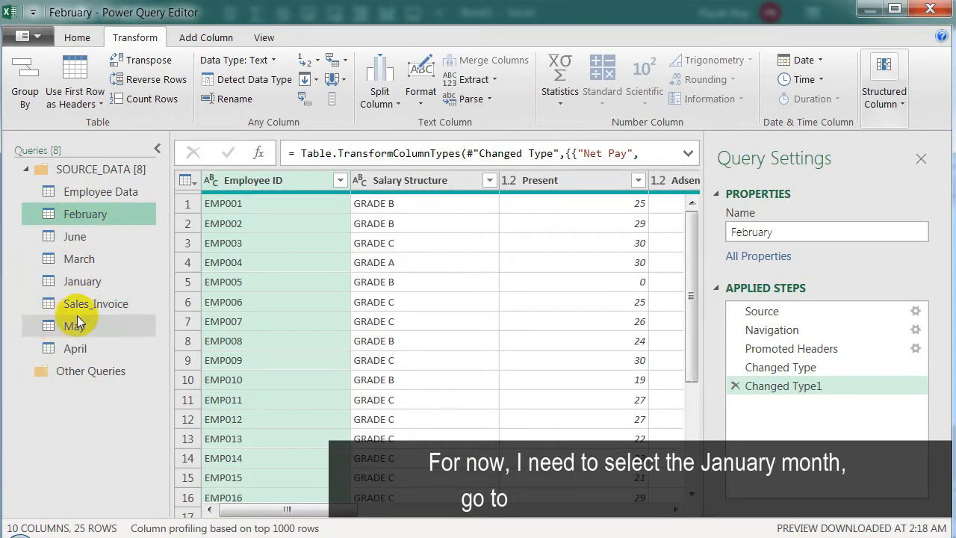
pyautogui.click(93, 286)
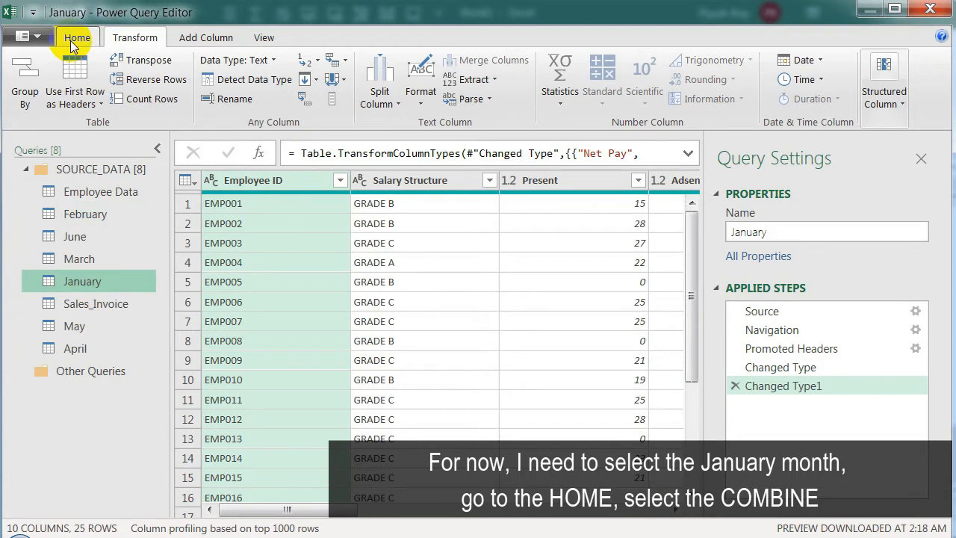
pyautogui.click(71, 39)
pyautogui.click(681, 109)
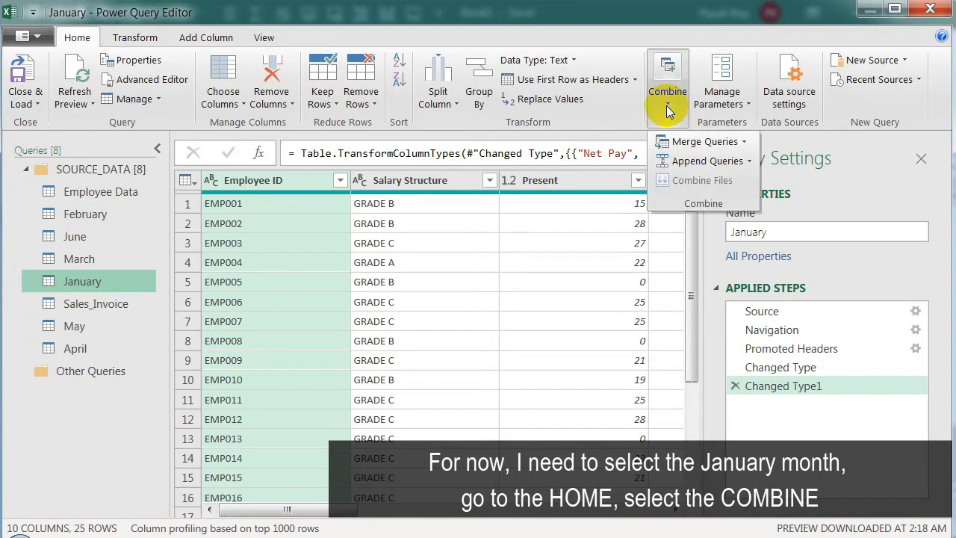
pyautogui.click(748, 161)
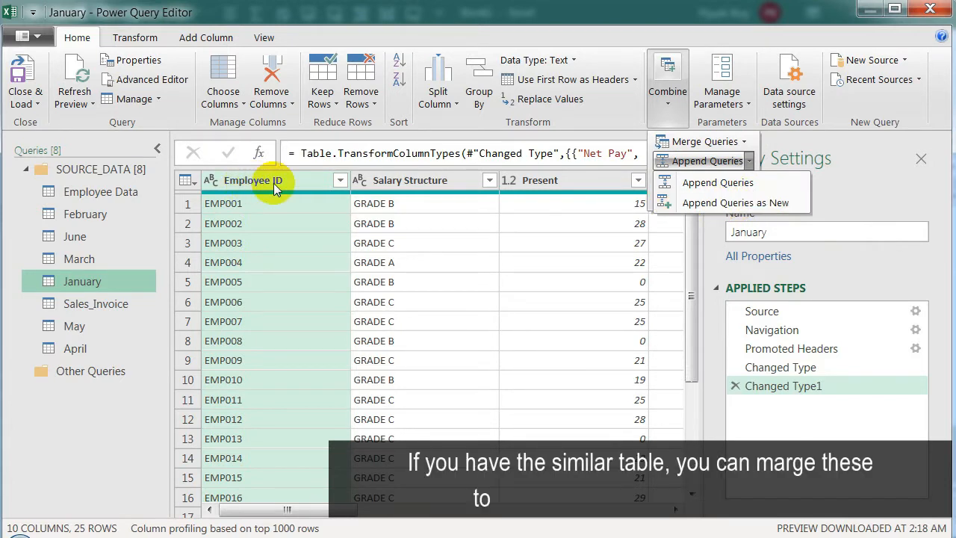
pyautogui.click(727, 210)
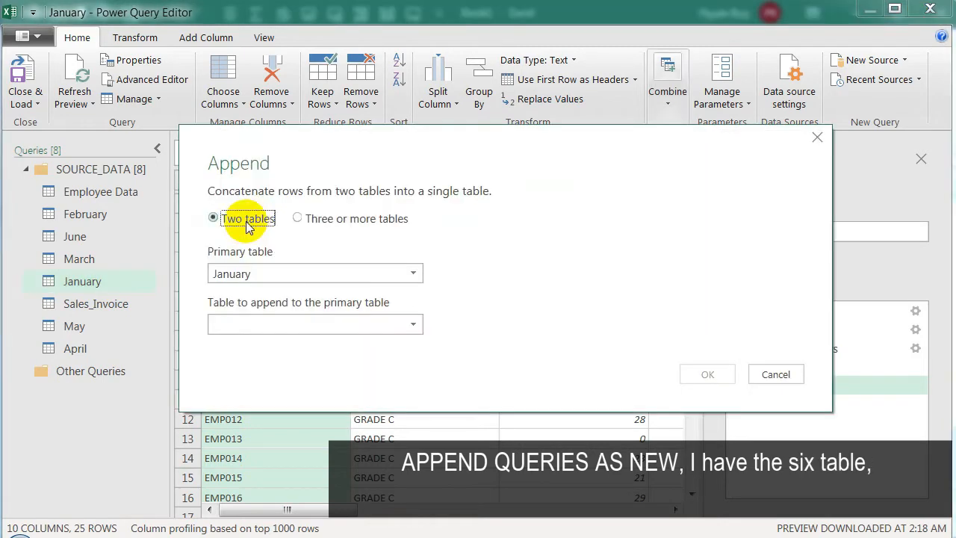
pyautogui.click(321, 221)
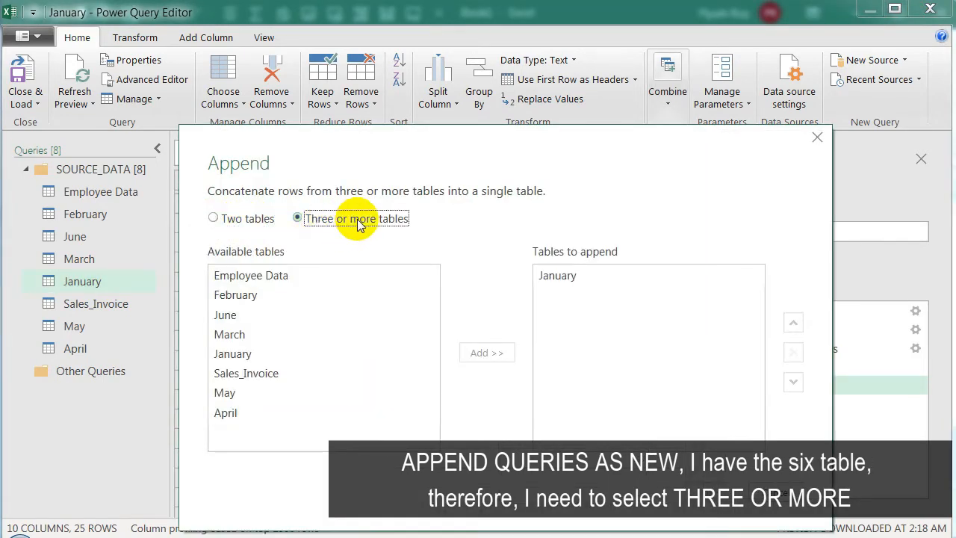
# - Add February, March, April, May and June after January in the tables to append and create the combined query
pyautogui.click(245, 295)
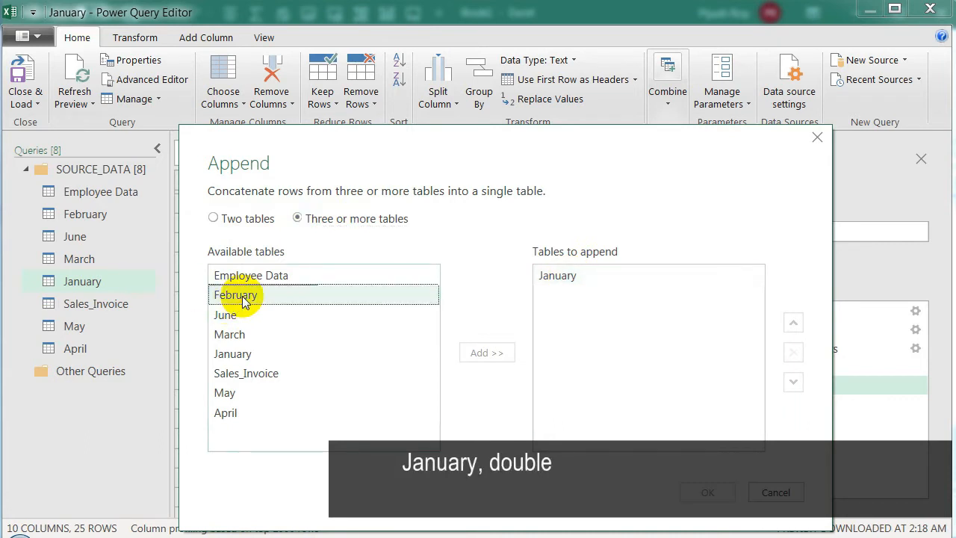
pyautogui.doubleClick(230, 334)
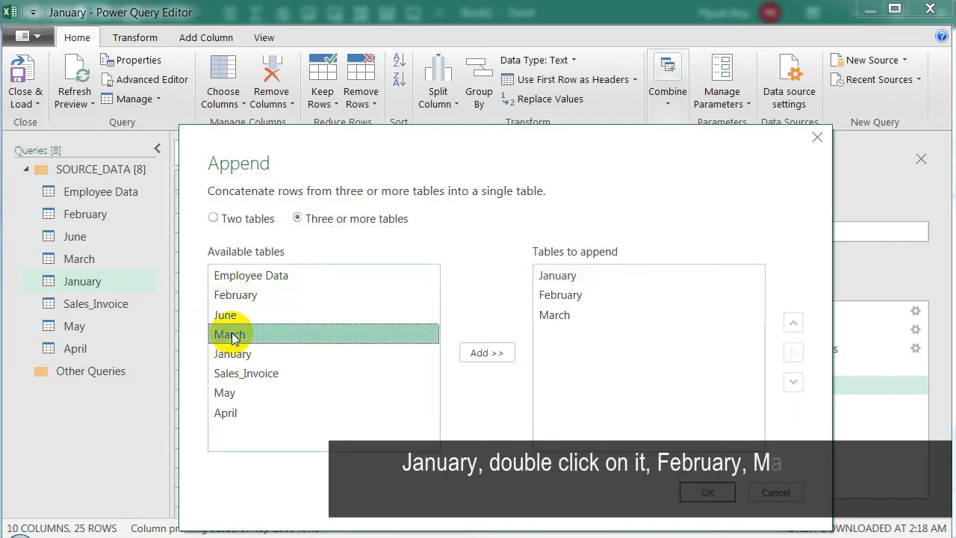
pyautogui.doubleClick(222, 413)
pyautogui.click(232, 395)
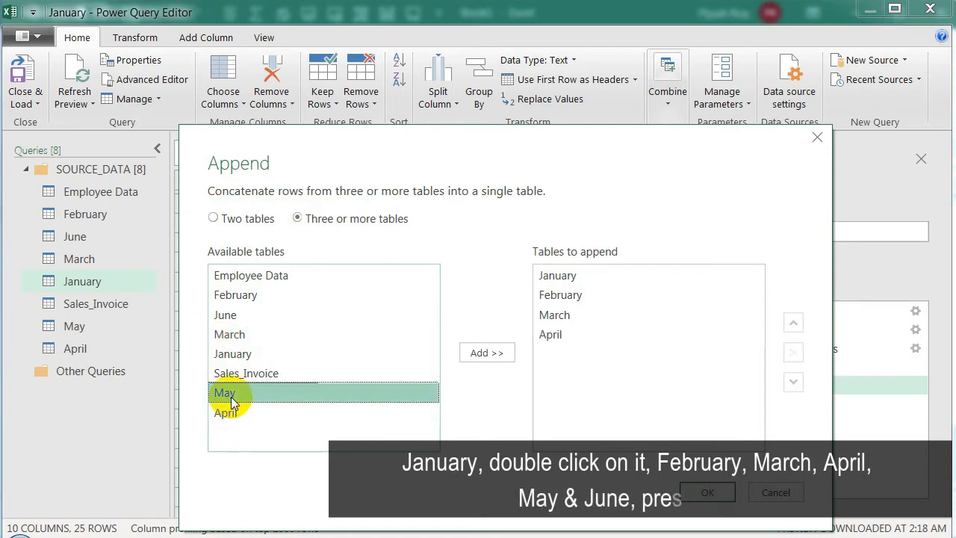
pyautogui.doubleClick(247, 314)
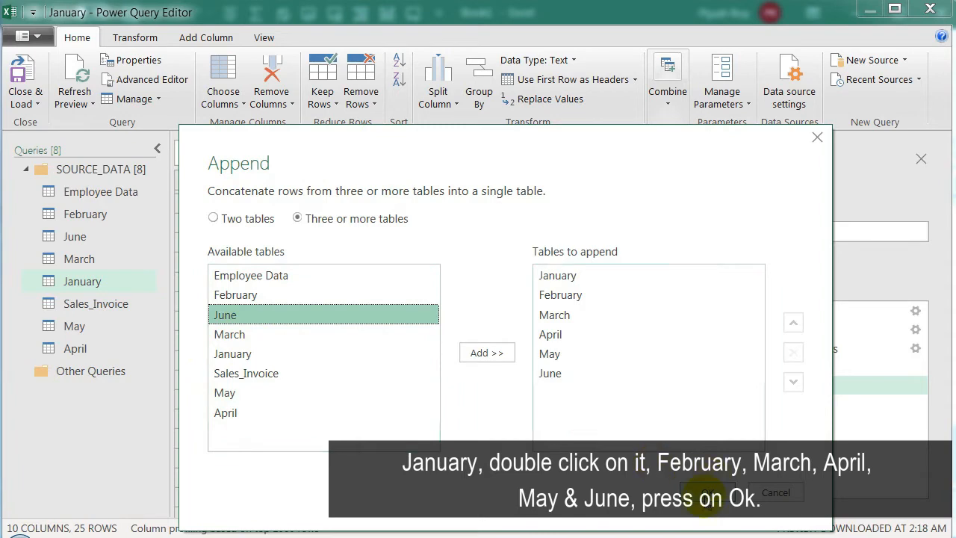
pyautogui.click(707, 494)
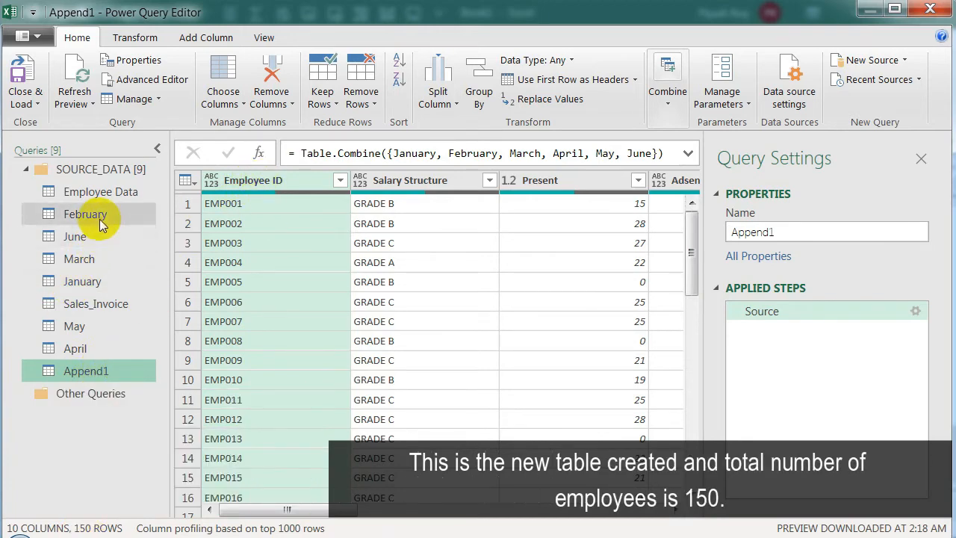
# - Review the March and June source queries and compare their row counts with the appended query
pyautogui.click(98, 263)
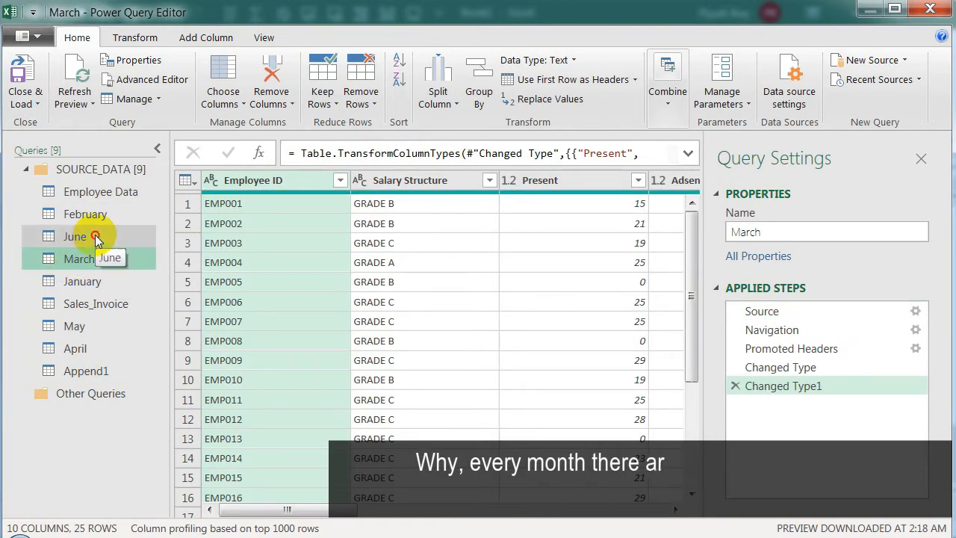
pyautogui.click(95, 235)
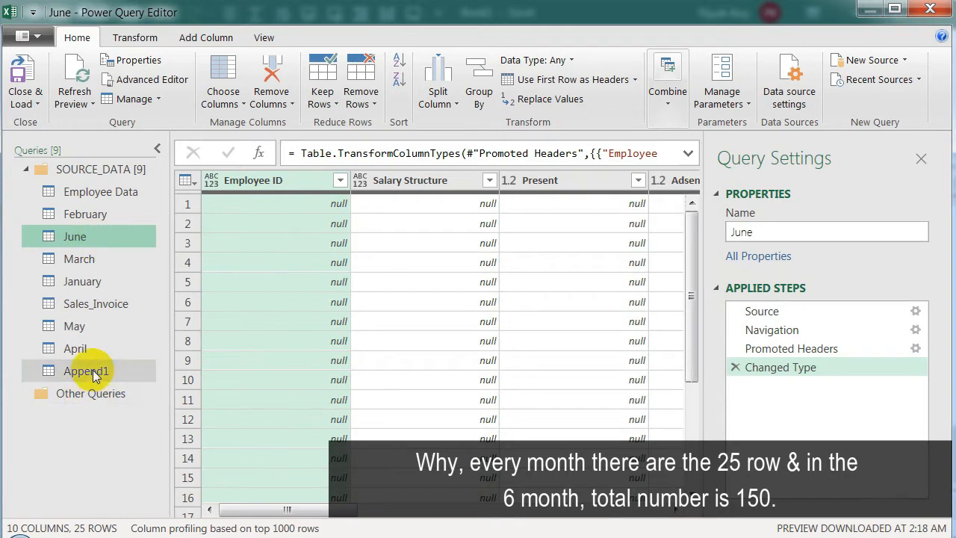
pyautogui.click(45, 369)
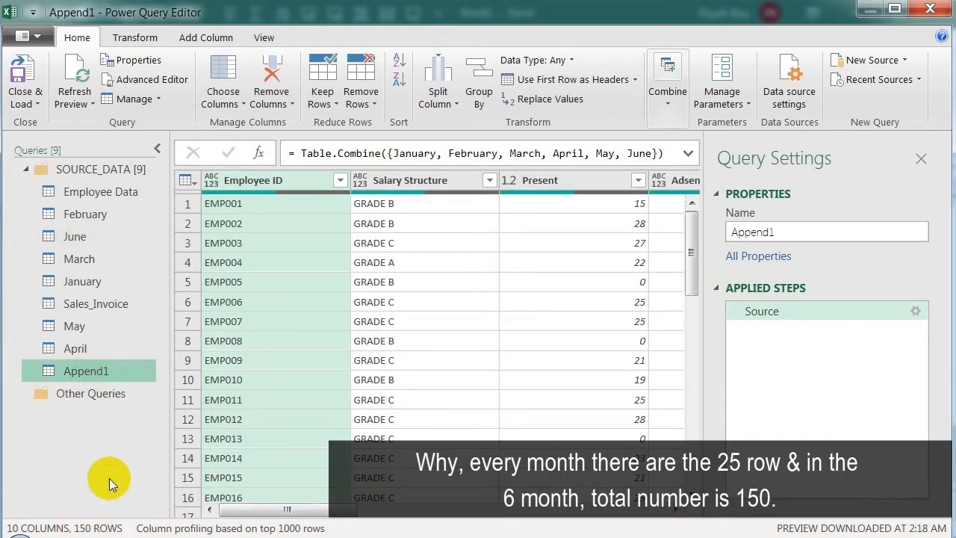
# - Create a query group named DATA_PREPARATION and move the Append1 query into it
pyautogui.rightClick(57, 425)
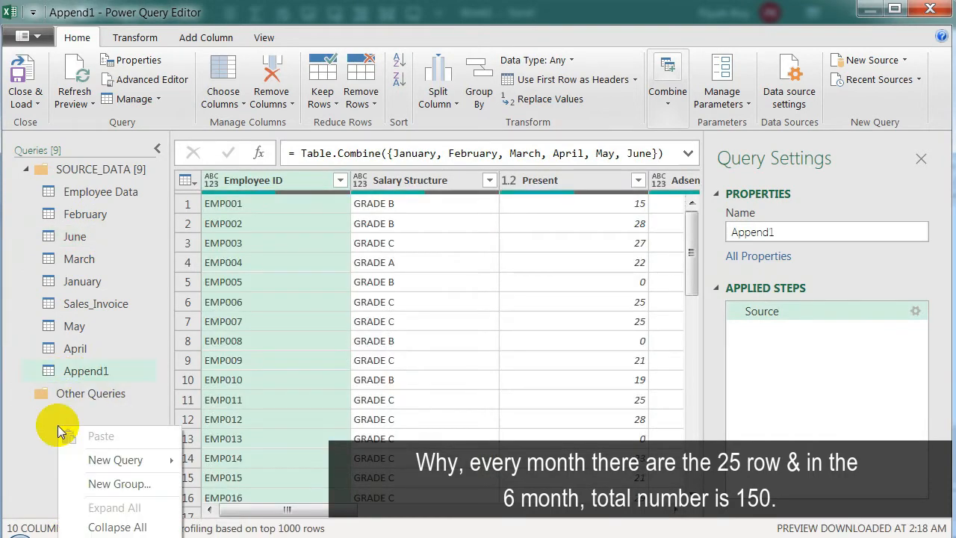
pyautogui.click(112, 484)
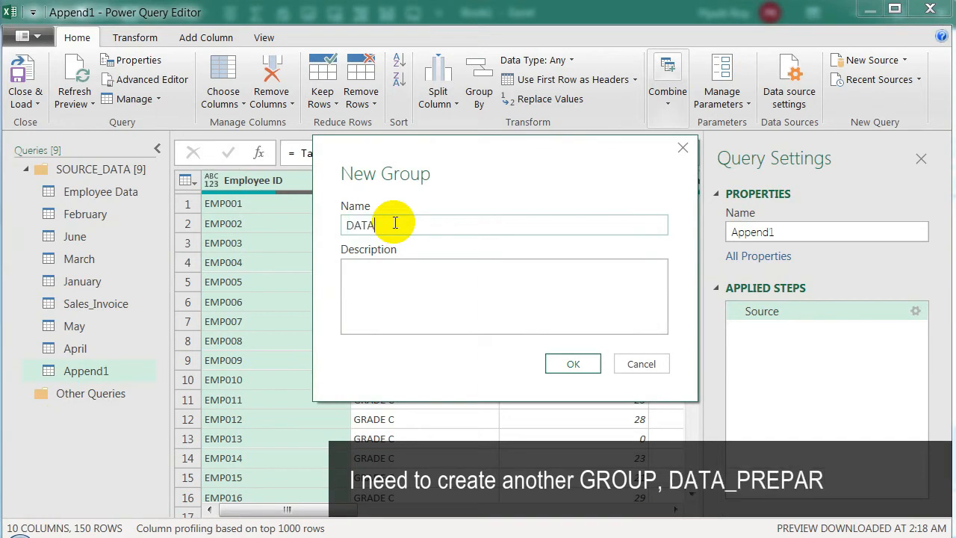
pyautogui.write('DATA_PRE')
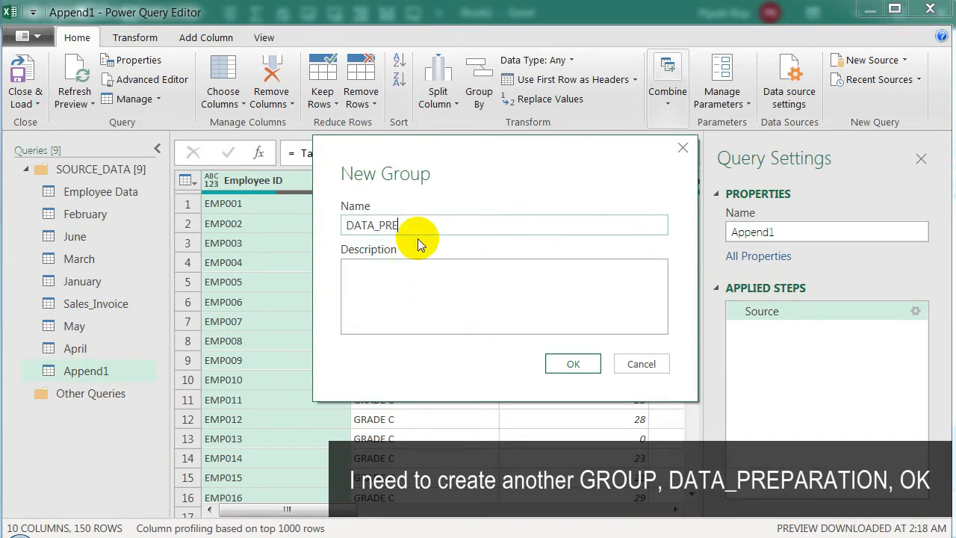
pyautogui.write('PARATION')
pyautogui.click(576, 365)
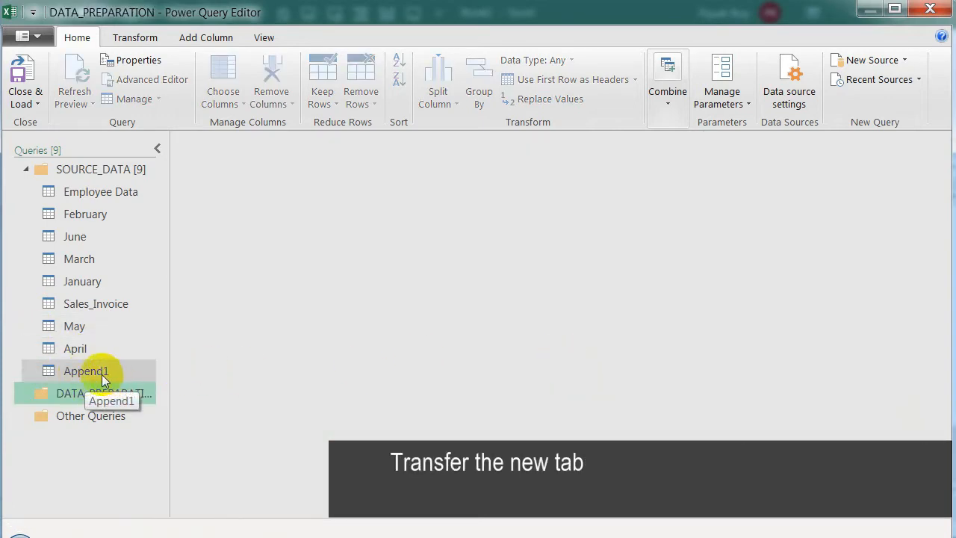
pyautogui.moveTo(93, 373); pyautogui.dragTo(110, 394)
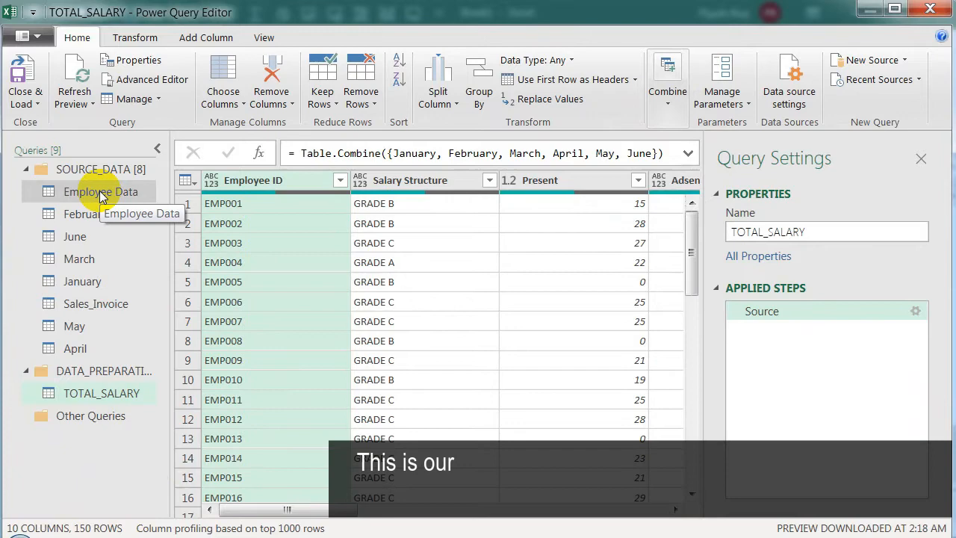
# - Create a reference of the Sales_Invoice query and move it into the DATA_PREPARATION group
pyautogui.click(101, 193)
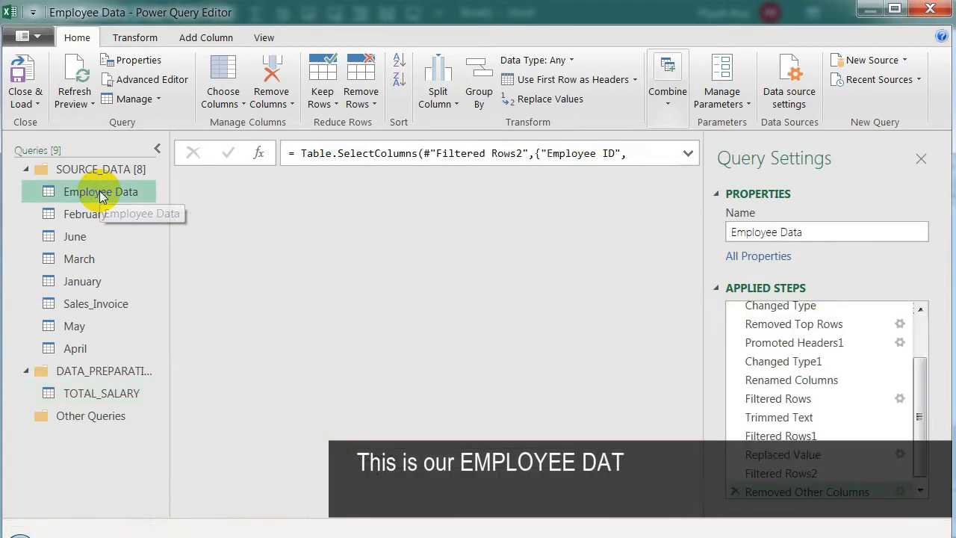
pyautogui.click(108, 307)
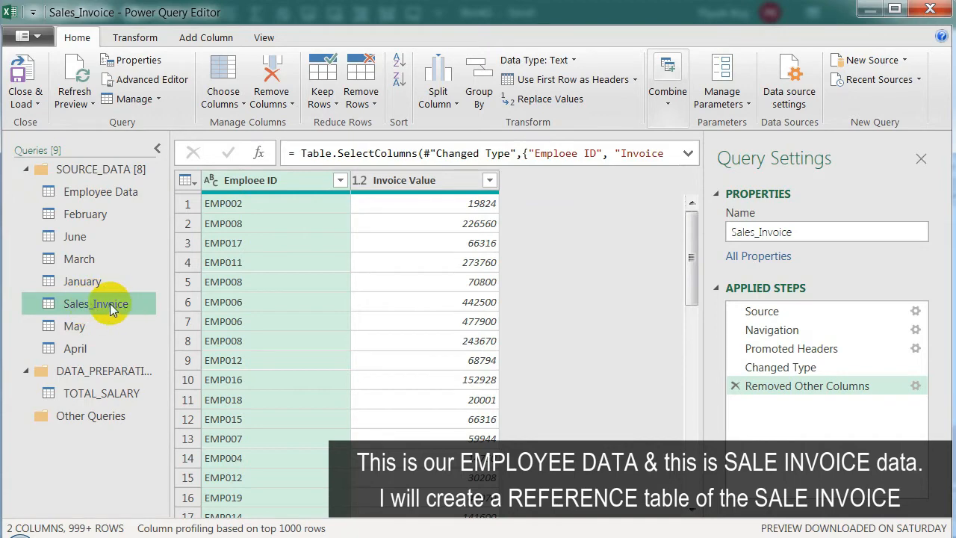
pyautogui.rightClick(110, 303)
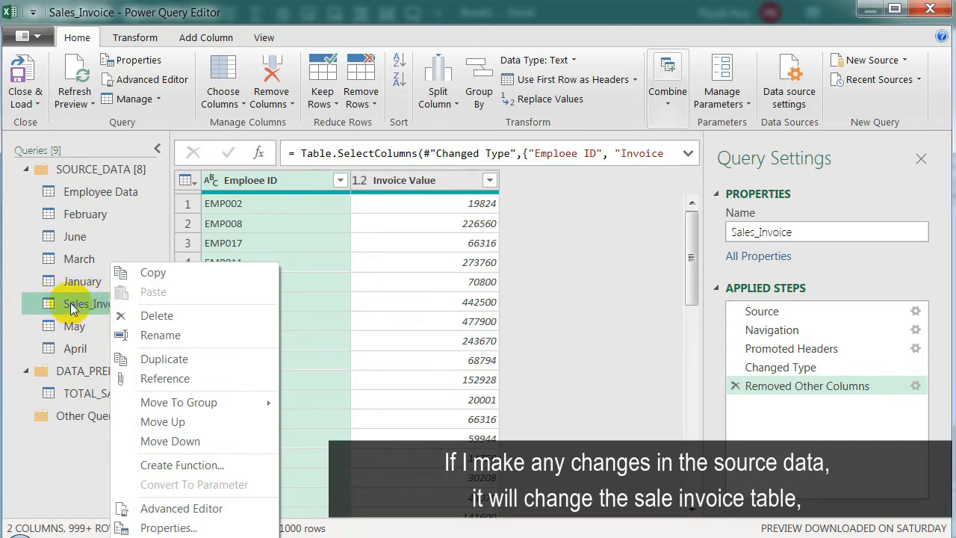
pyautogui.click(189, 382)
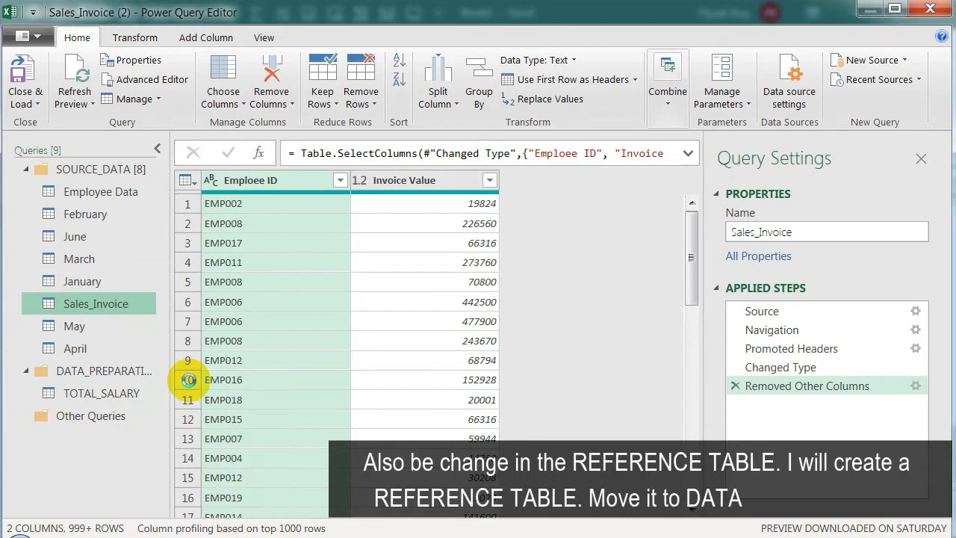
pyautogui.moveTo(117, 371); pyautogui.dragTo(123, 404)
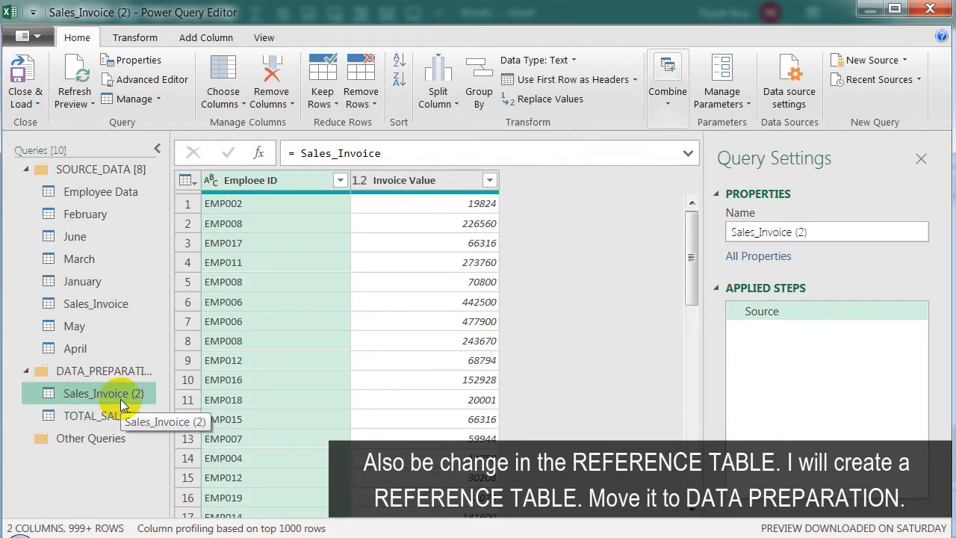
# - Rename the referenced sales invoice query as INCENTIVE_DATA
pyautogui.click(725, 232)
pyautogui.write('INCENTIVE_DATA')
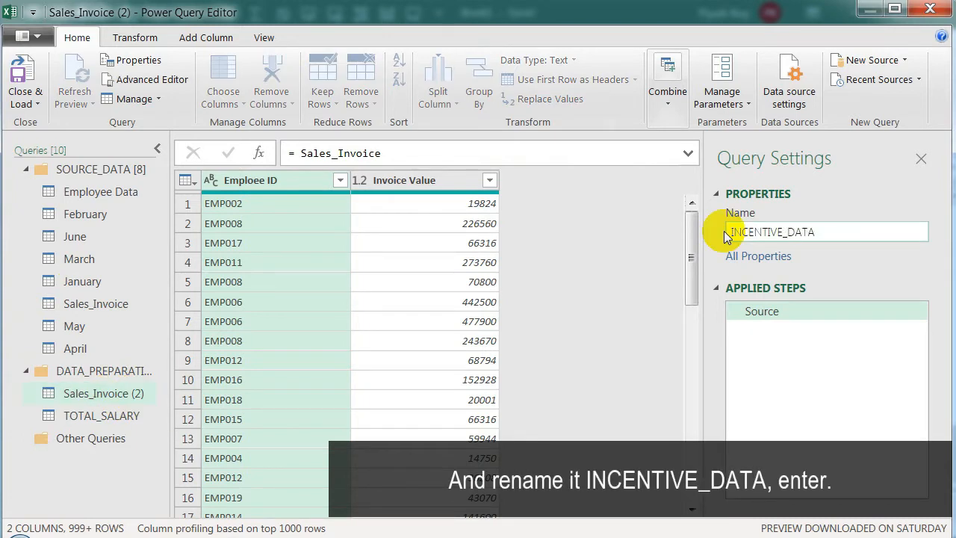
pyautogui.press('Return')
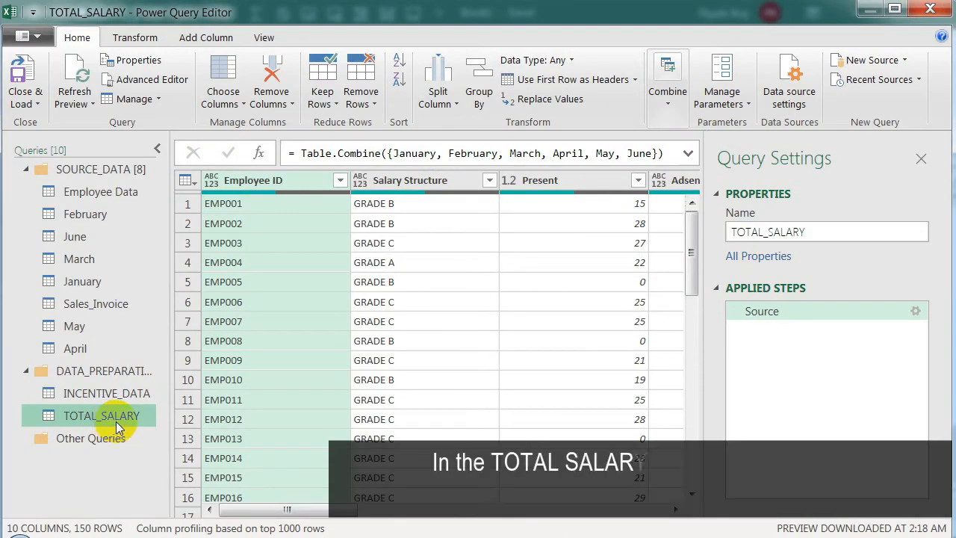
# - Filter the null values out of the Employee ID column in TOTAL_SALARY and check the remaining rows
pyautogui.scroll(-20, 269, 315)
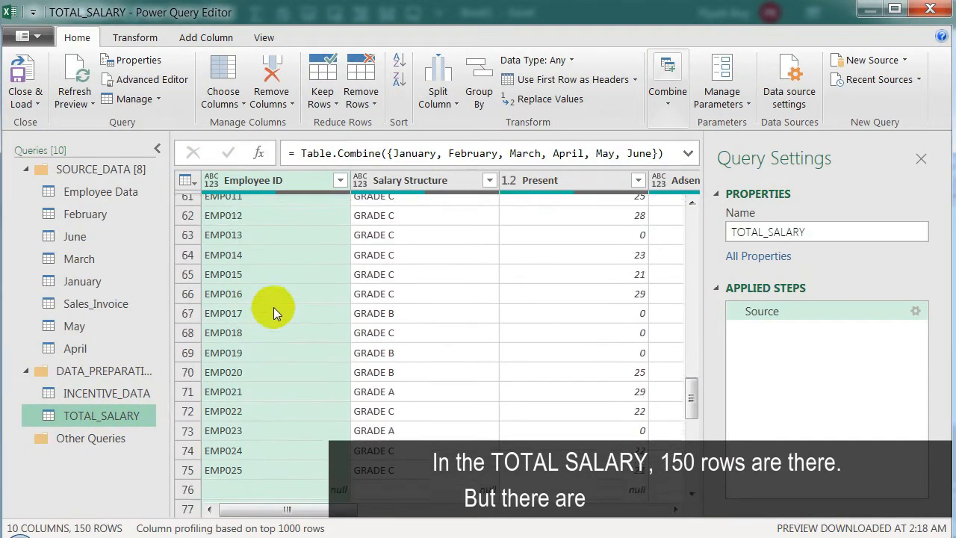
pyautogui.scroll(-6, 273, 309)
pyautogui.scroll(3, 273, 310)
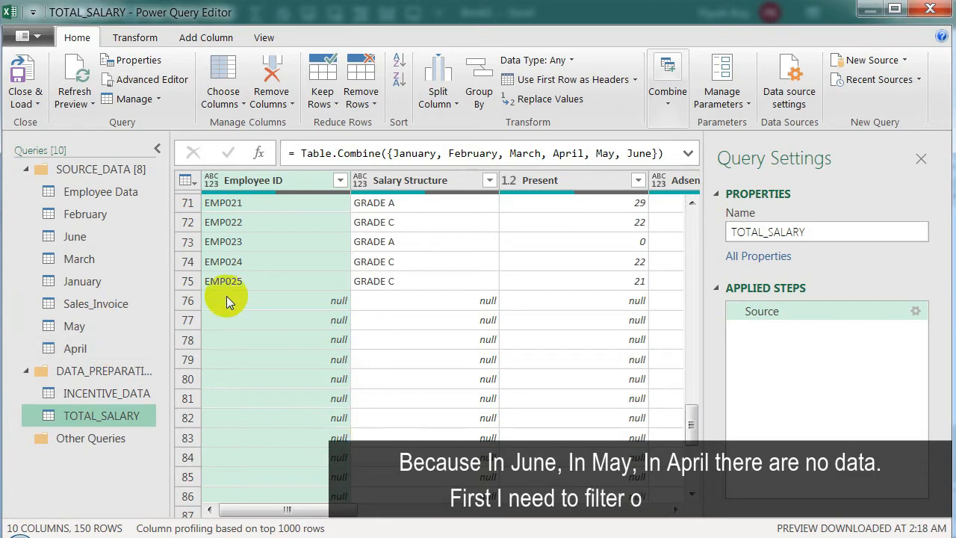
pyautogui.scroll(20, 288, 224)
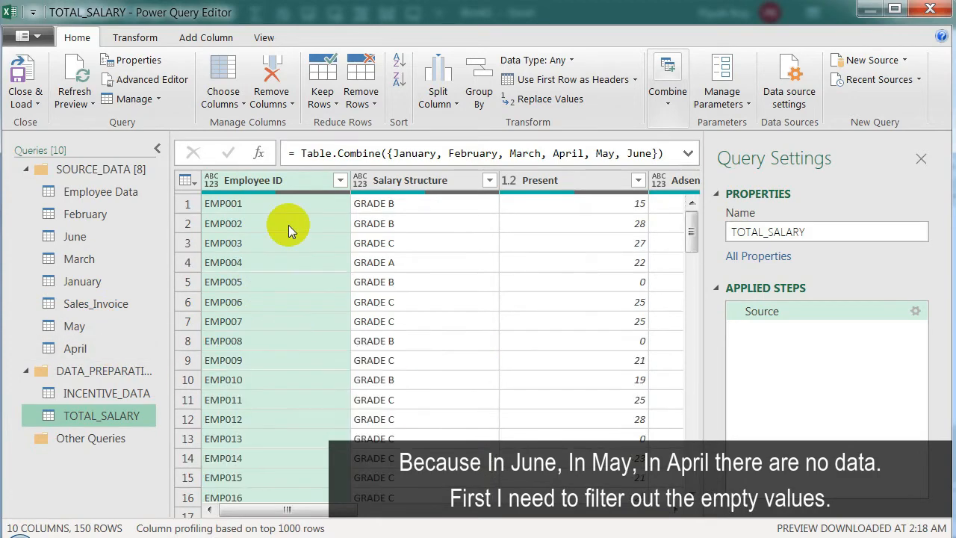
pyautogui.click(340, 181)
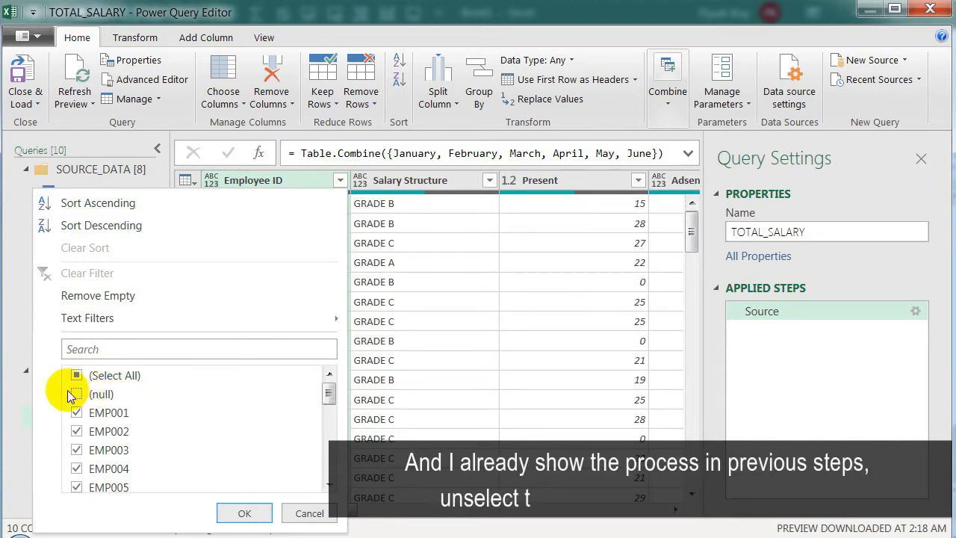
pyautogui.scroll(-3, 209, 434)
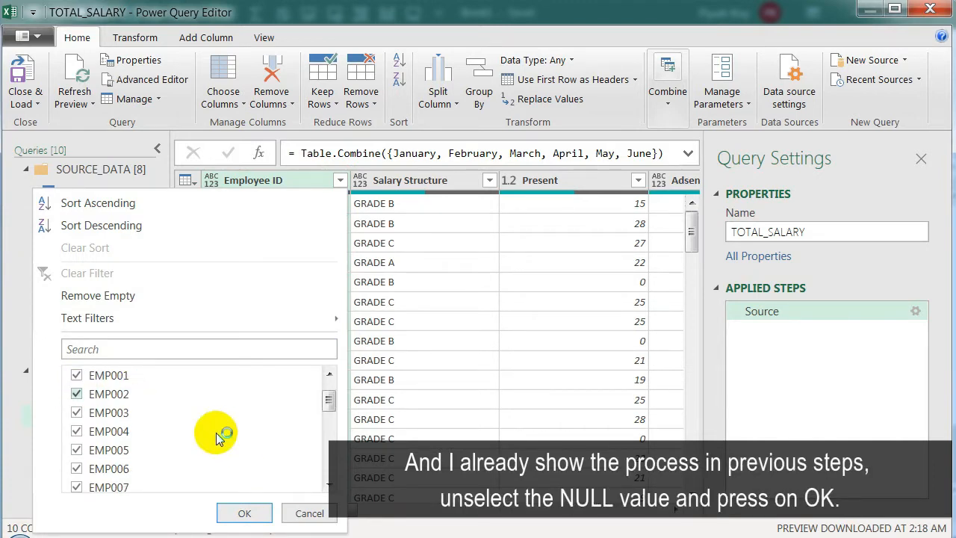
pyautogui.scroll(-3, 206, 435)
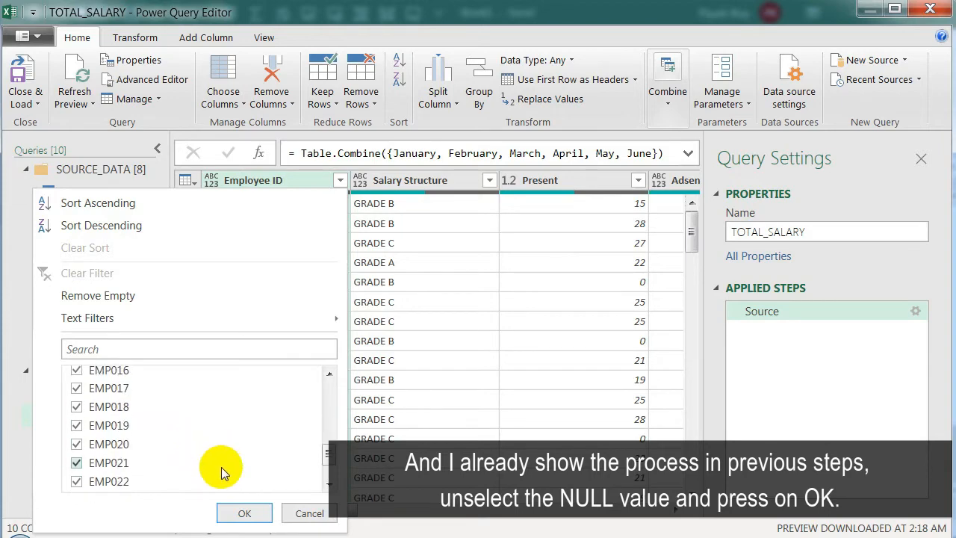
pyautogui.click(242, 511)
pyautogui.scroll(-4, 247, 324)
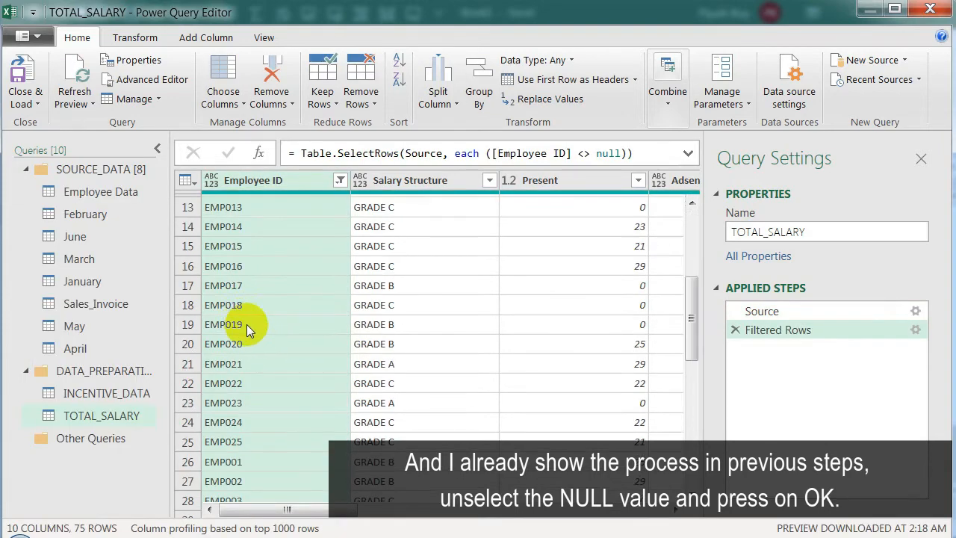
pyautogui.scroll(-15, 264, 348)
pyautogui.scroll(8, 271, 327)
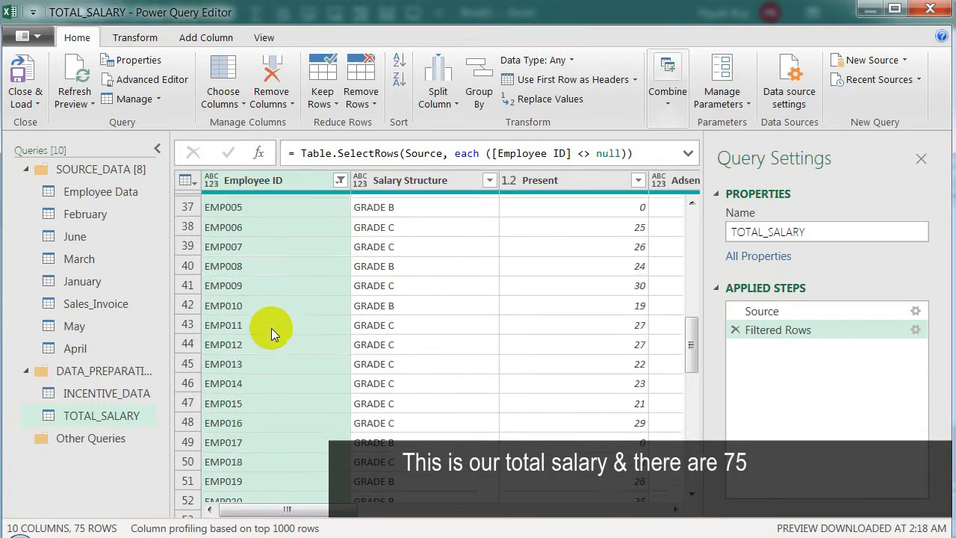
pyautogui.scroll(12, 271, 328)
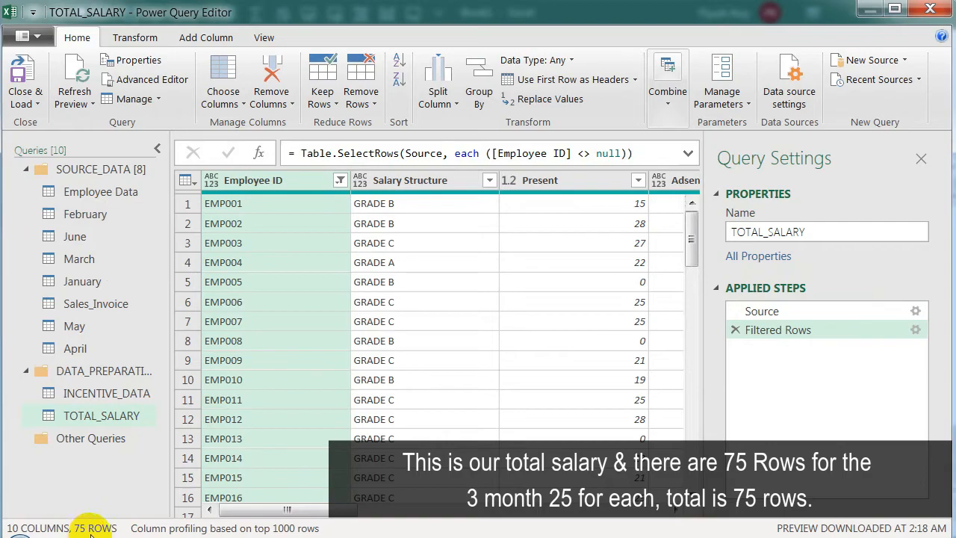
# - Change the data type of the Employee ID column in TOTAL_SALARY to Text
pyautogui.click(211, 180)
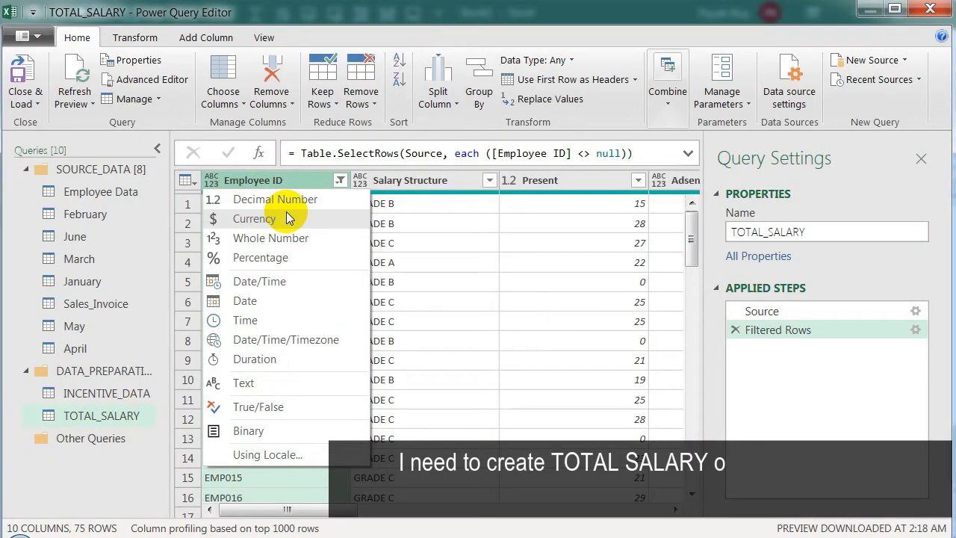
pyautogui.click(213, 183)
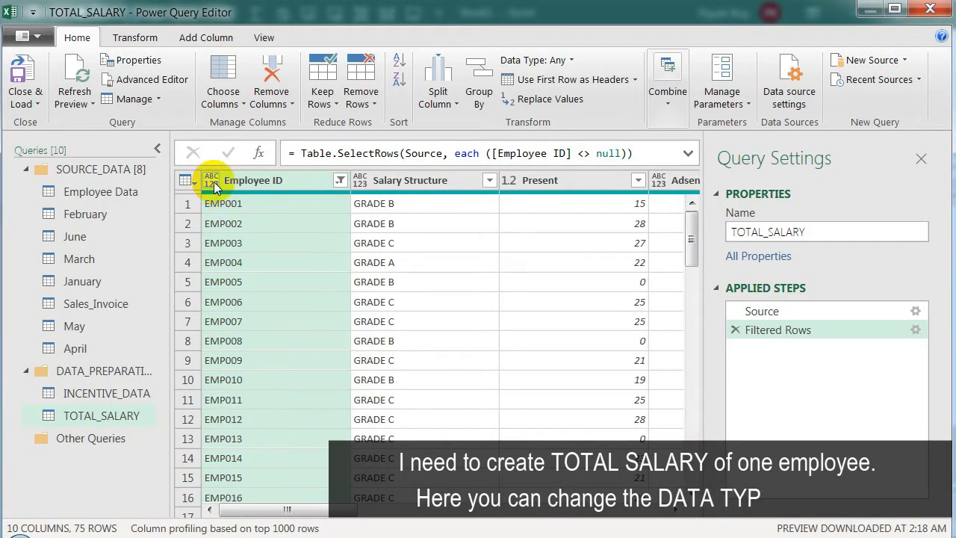
pyautogui.click(213, 183)
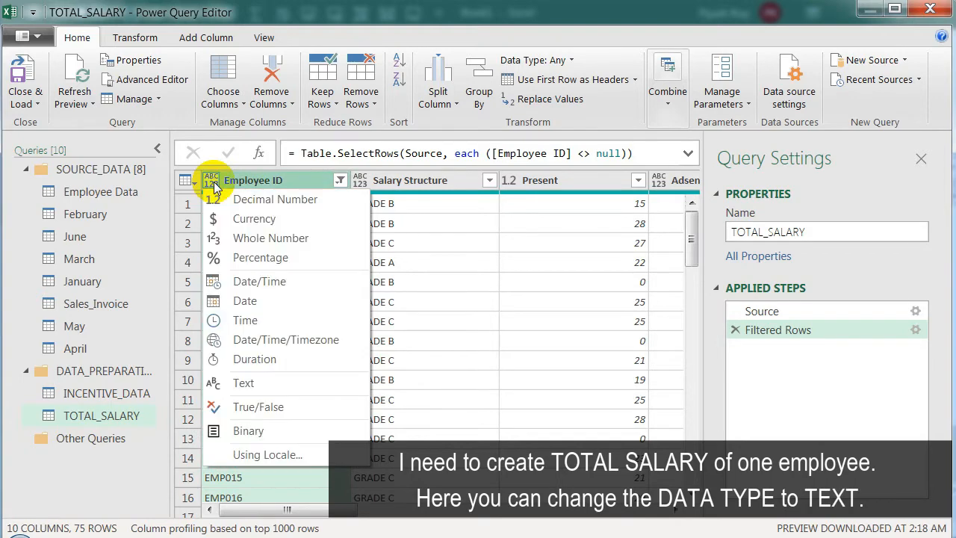
pyautogui.click(277, 383)
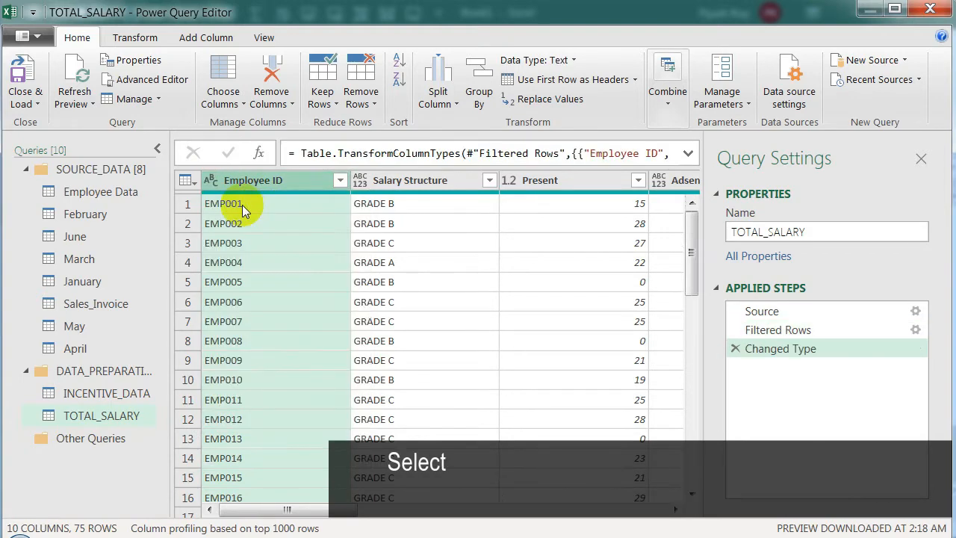
# - Filter TOTAL_SALARY by the employee ID copied from the first row to check that employee's entries, and delete the filter step
pyautogui.click(242, 205)
pyautogui.moveTo(226, 427); pyautogui.dragTo(172, 423)
pyautogui.hotkey('ctrl', 'c')
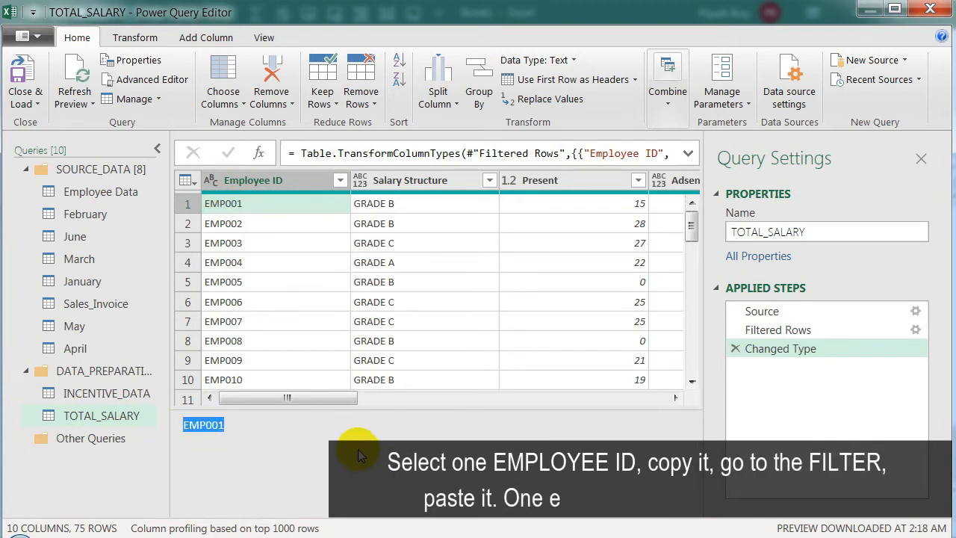
pyautogui.click(341, 180)
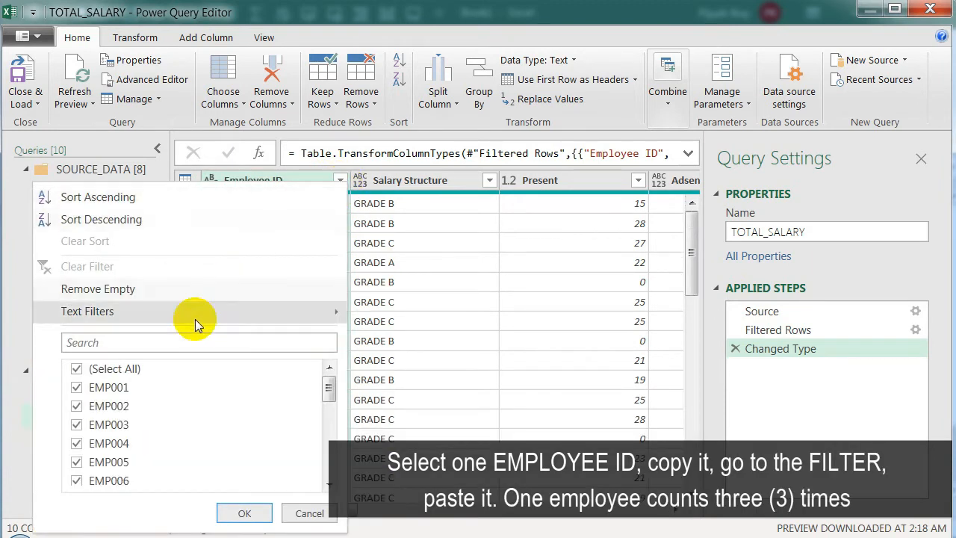
pyautogui.click(185, 343)
pyautogui.hotkey('ctrl', 'v')
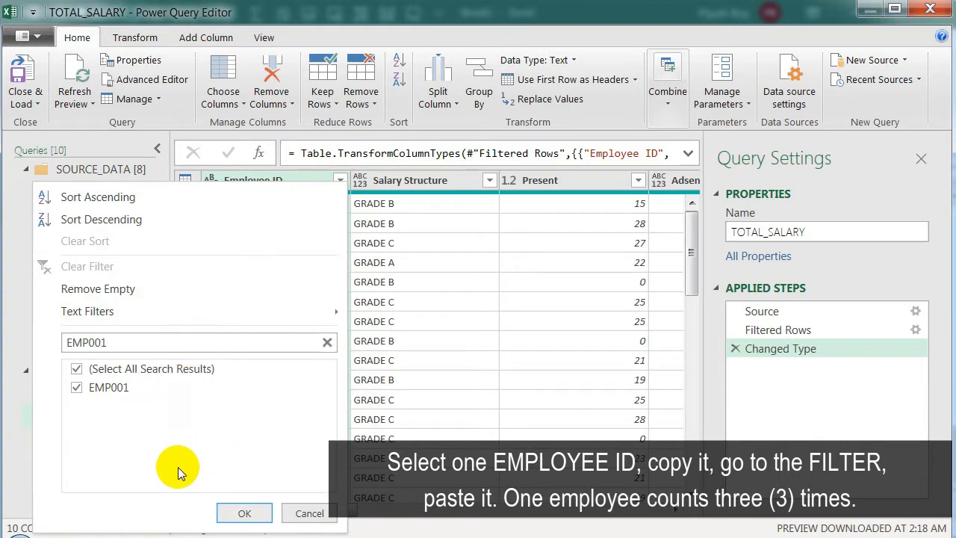
pyautogui.click(243, 508)
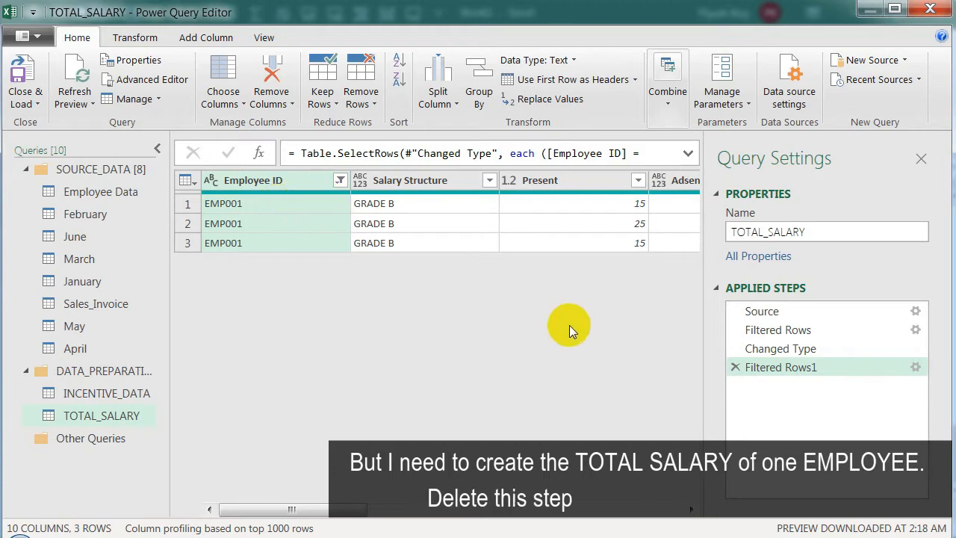
pyautogui.click(735, 366)
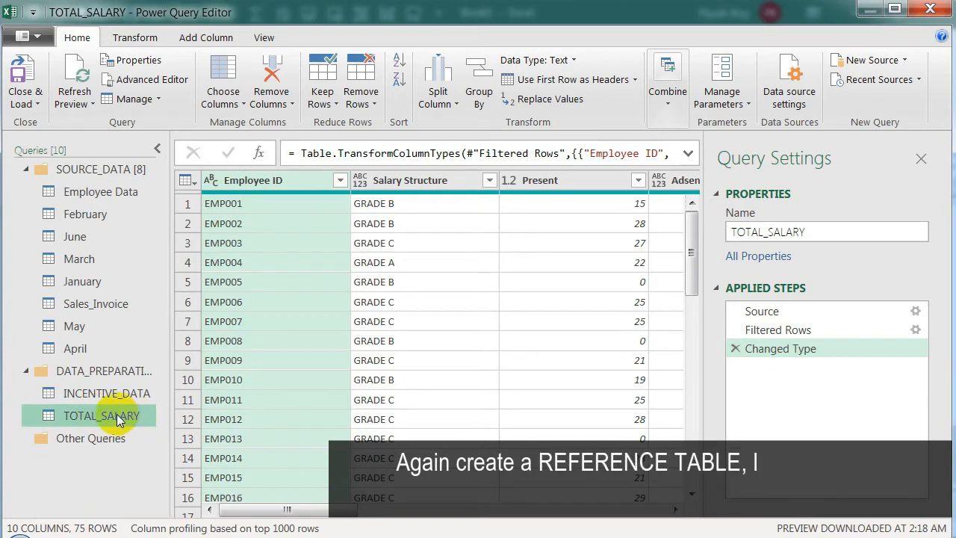
# - Create a reference of the TOTAL_SALARY query
pyautogui.rightClick(120, 420)
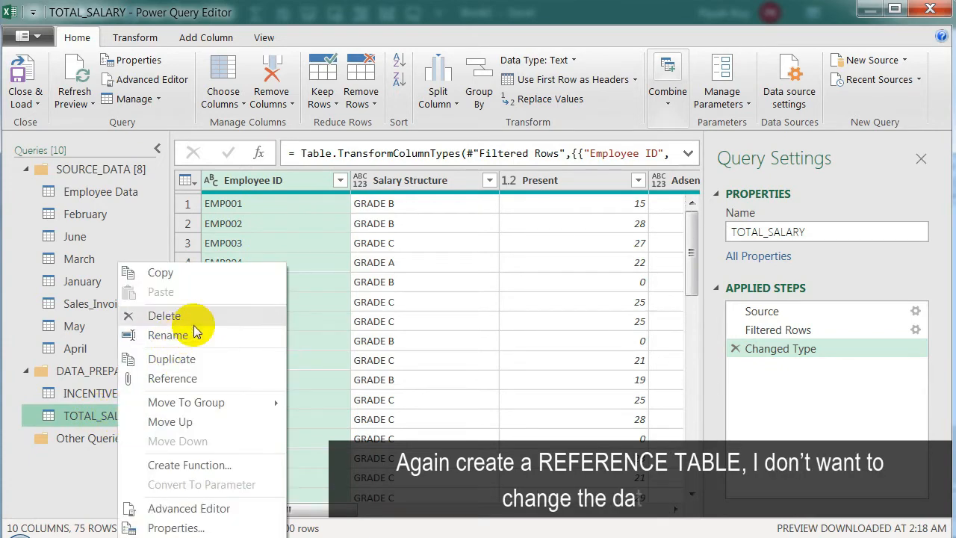
pyautogui.click(179, 379)
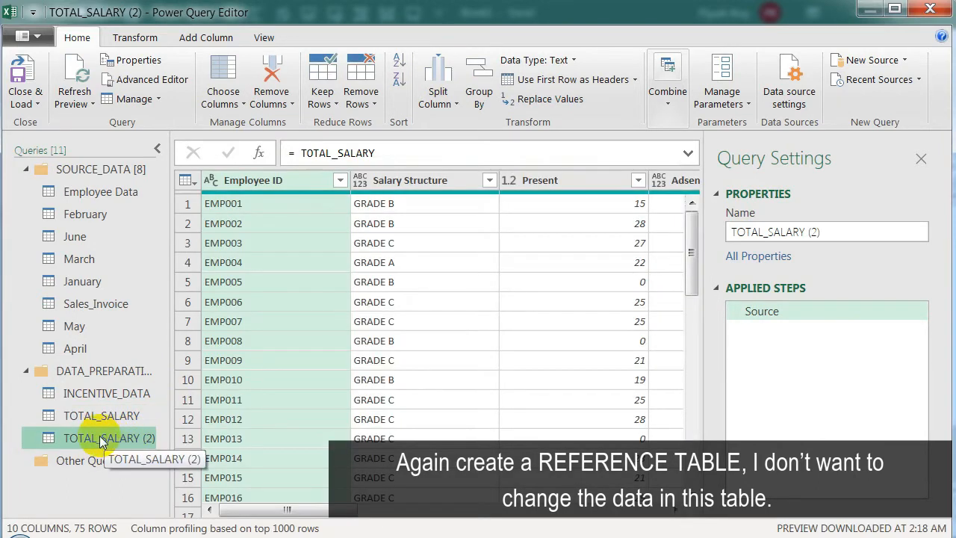
# - Rename the referenced TOTAL_SALARY (2) query as EMPWISE_TOTAL_SAL
pyautogui.click(852, 230)
pyautogui.moveTo(853, 230); pyautogui.dragTo(711, 236)
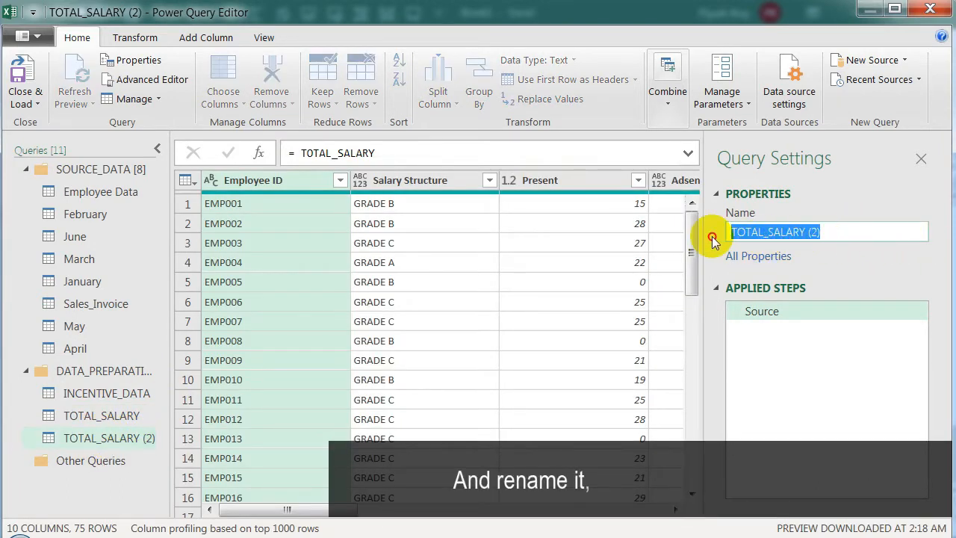
pyautogui.write('EM')
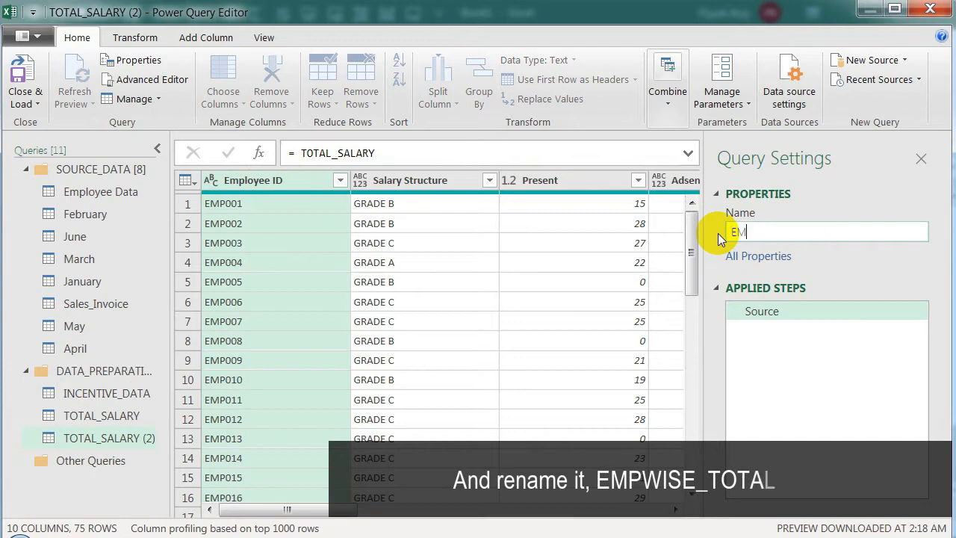
pyautogui.write('PWIS')
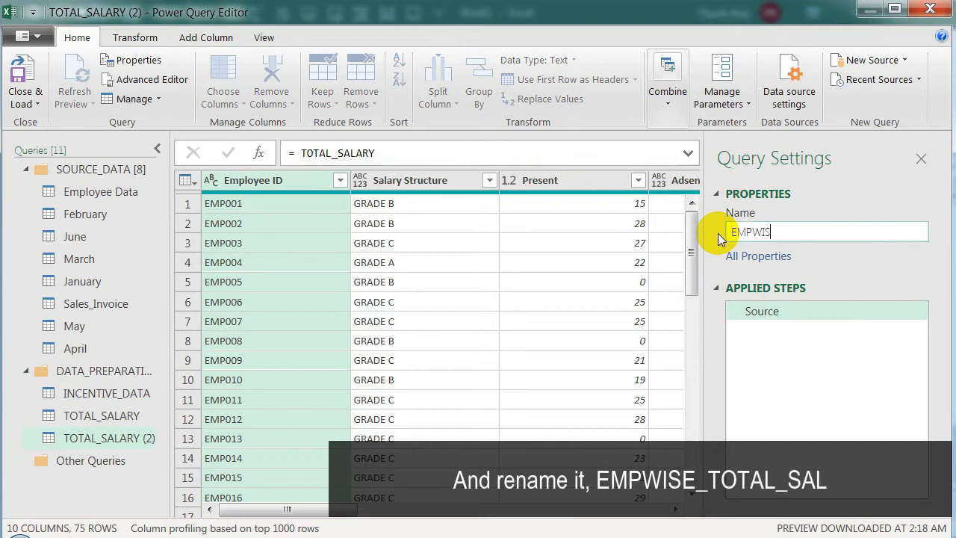
pyautogui.write('E_TOTAL_SAL')
pyautogui.press('Return')
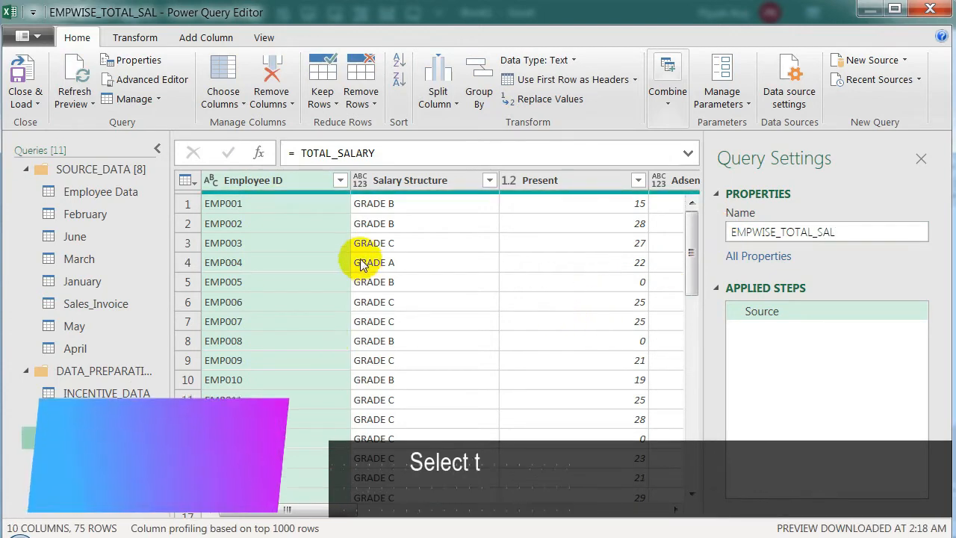
# - Start an advanced Group By on EMPWISE_TOTAL_SAL with Employee ID and Salary Structure as the grouping columns
pyautogui.click(303, 180)
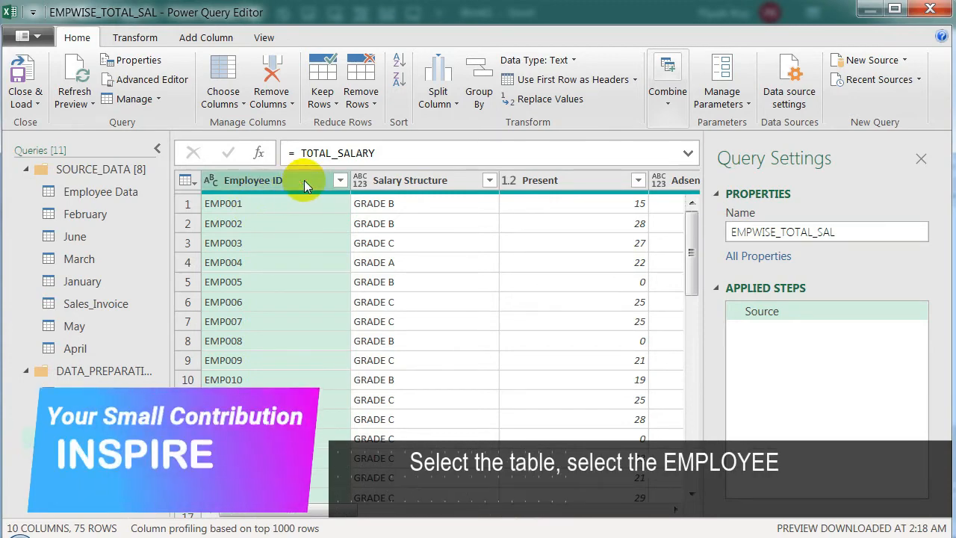
pyautogui.click(481, 104)
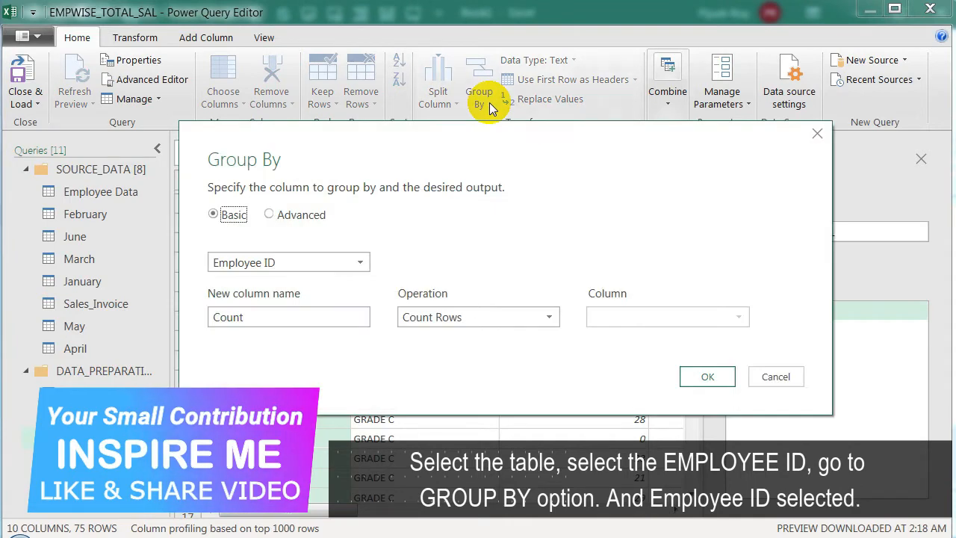
pyautogui.click(285, 217)
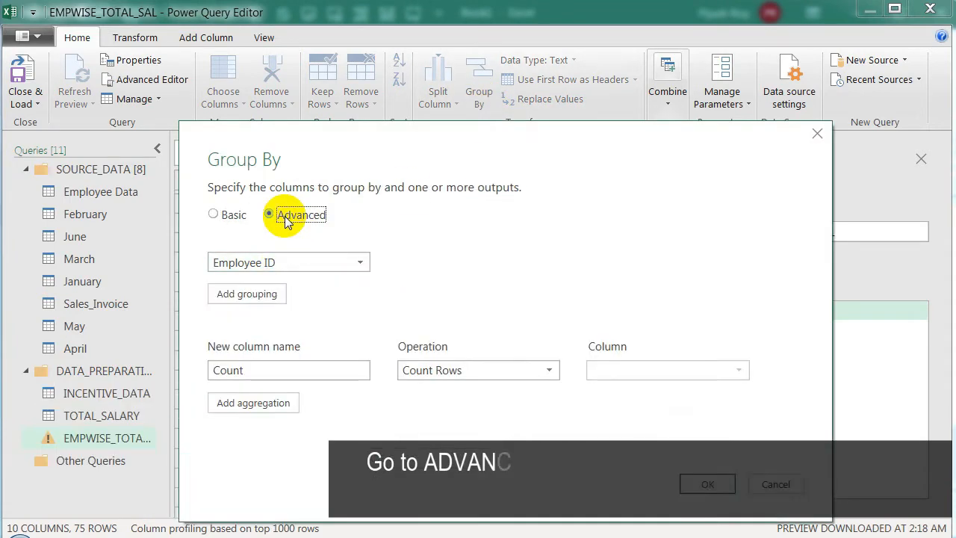
pyautogui.click(255, 295)
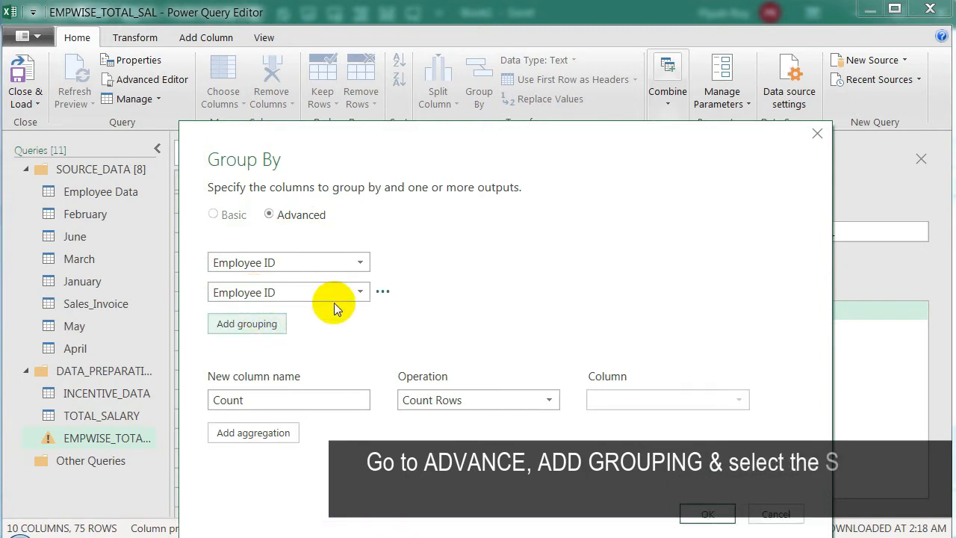
pyautogui.click(357, 291)
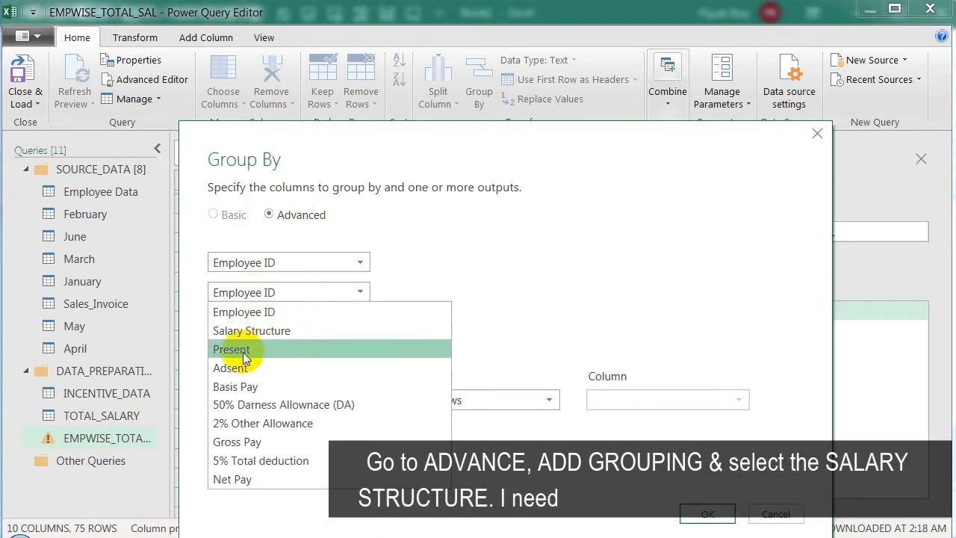
pyautogui.click(279, 330)
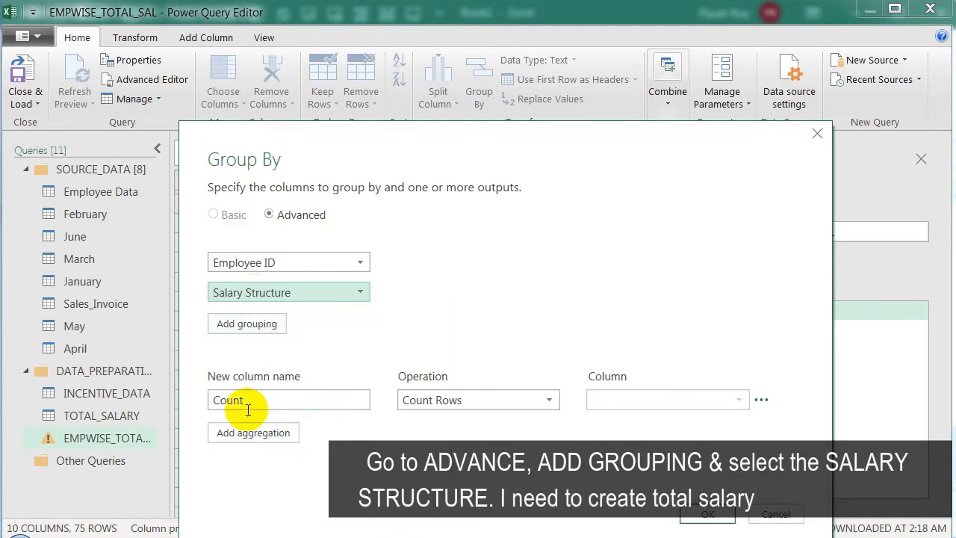
# - Define the first aggregation as a new column NET_SALARY that sums Net Pay
pyautogui.doubleClick(299, 399)
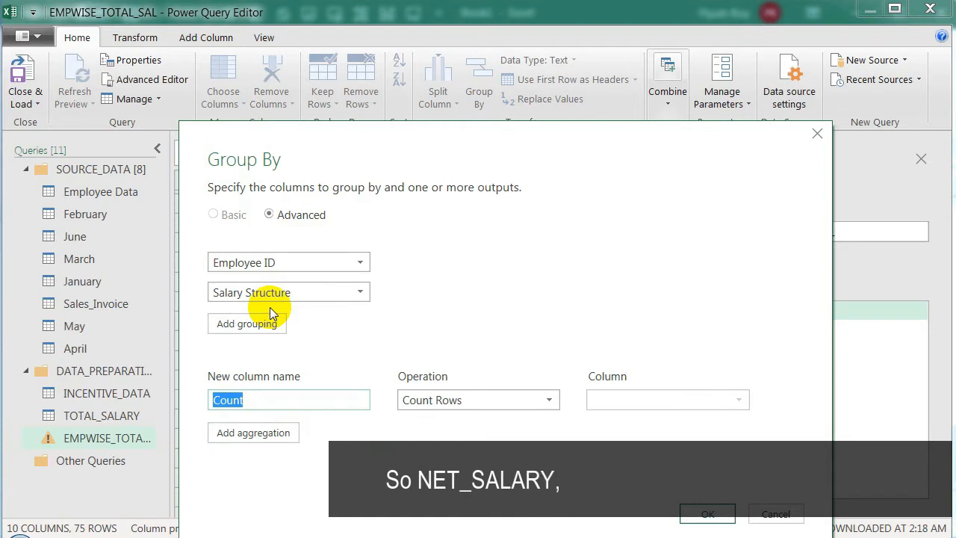
pyautogui.write('NET_SALARY')
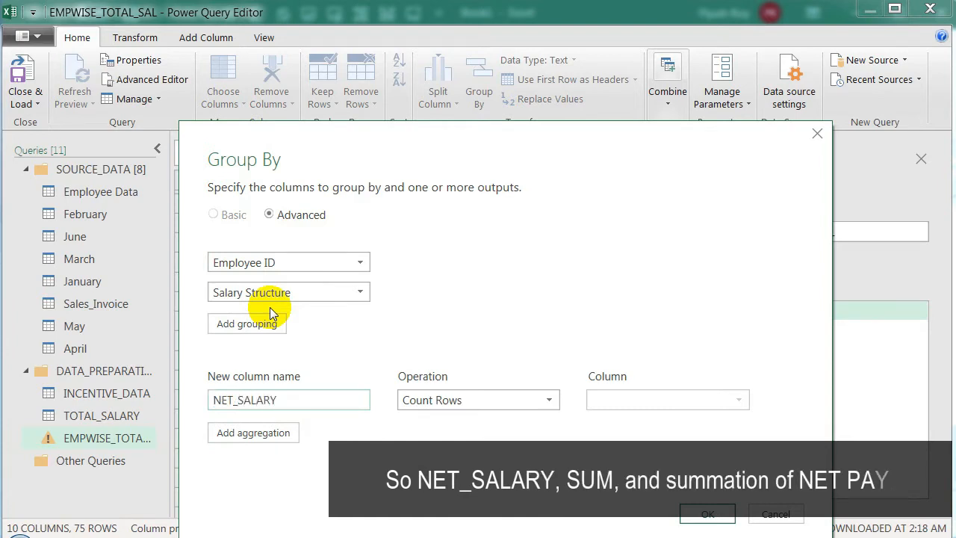
pyautogui.click(427, 396)
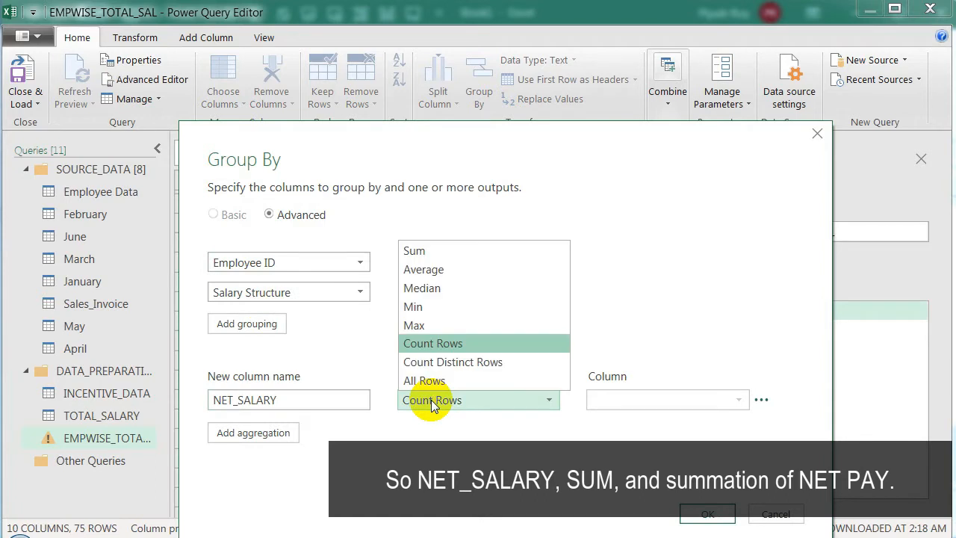
pyautogui.click(460, 249)
pyautogui.click(644, 405)
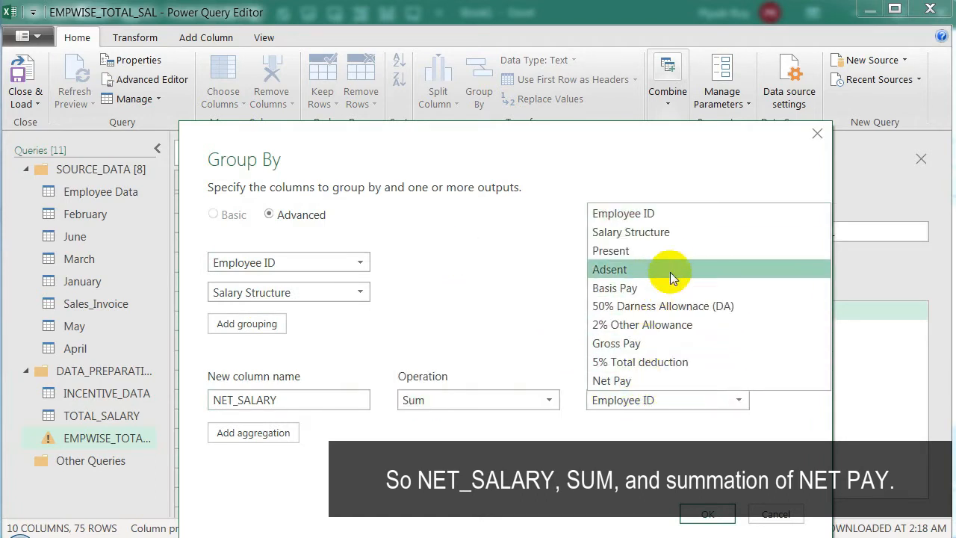
pyautogui.click(664, 381)
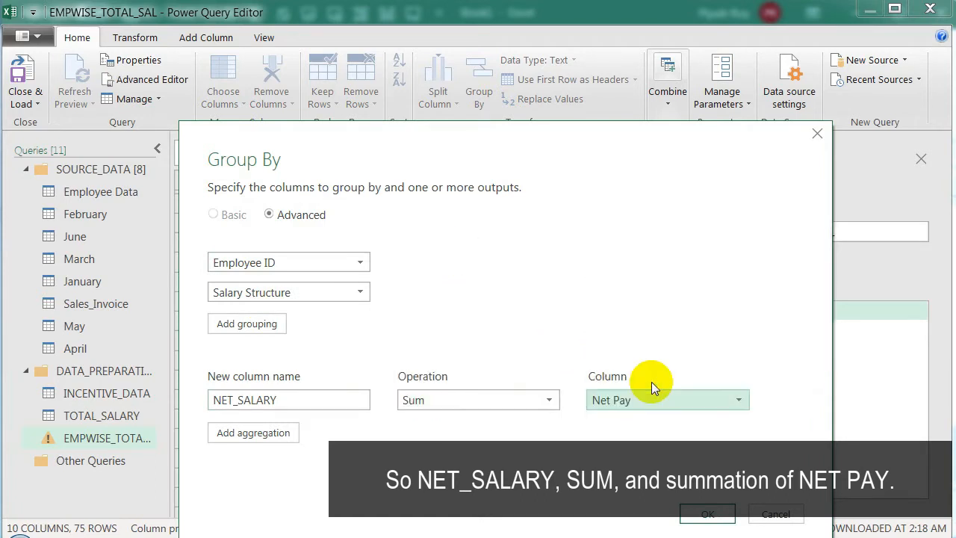
# - Add a second aggregation named GROSS_SALARY that sums Gross Pay, and apply the grouping
pyautogui.click(258, 435)
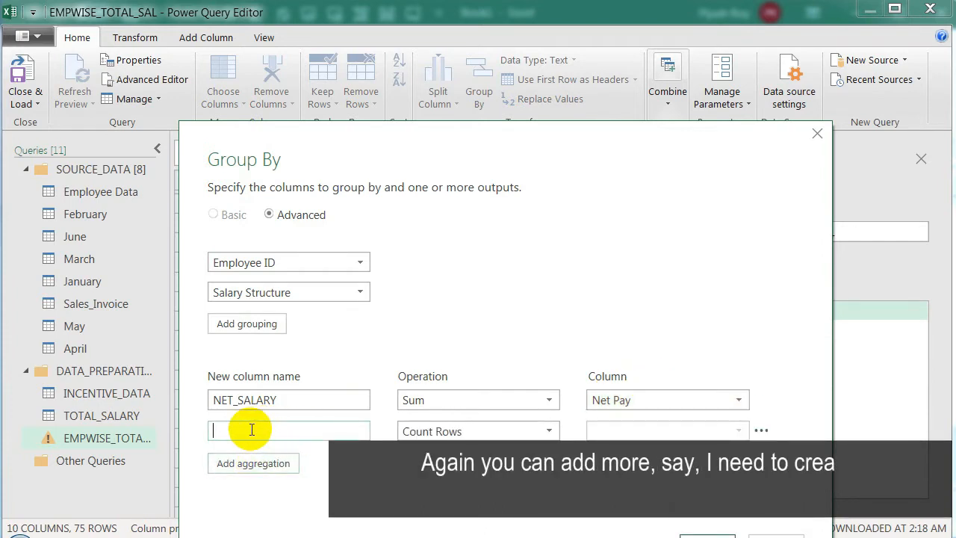
pyautogui.write('NET')
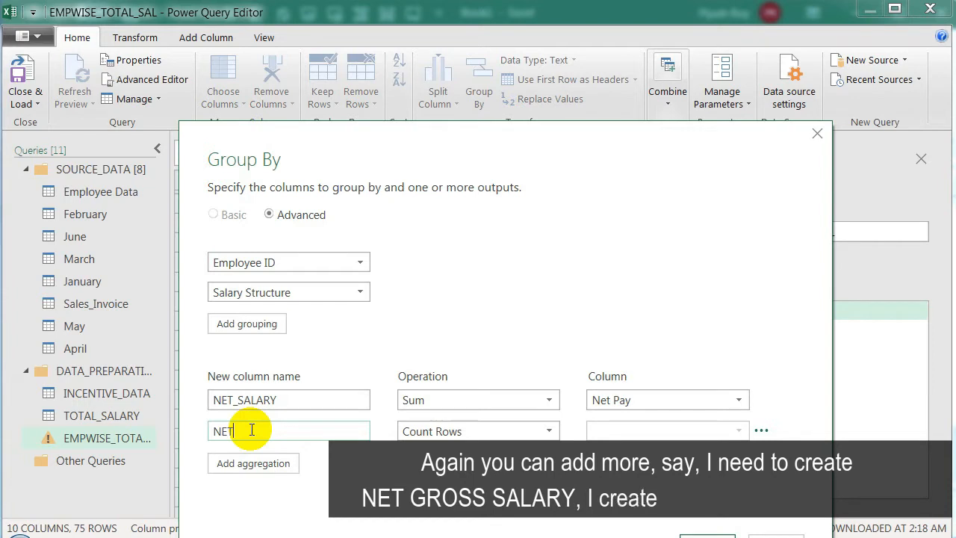
pyautogui.press('BackSpace')
pyautogui.press('BackSpace')
pyautogui.press('BackSpace')
pyautogui.write('GROSS_SALARY')
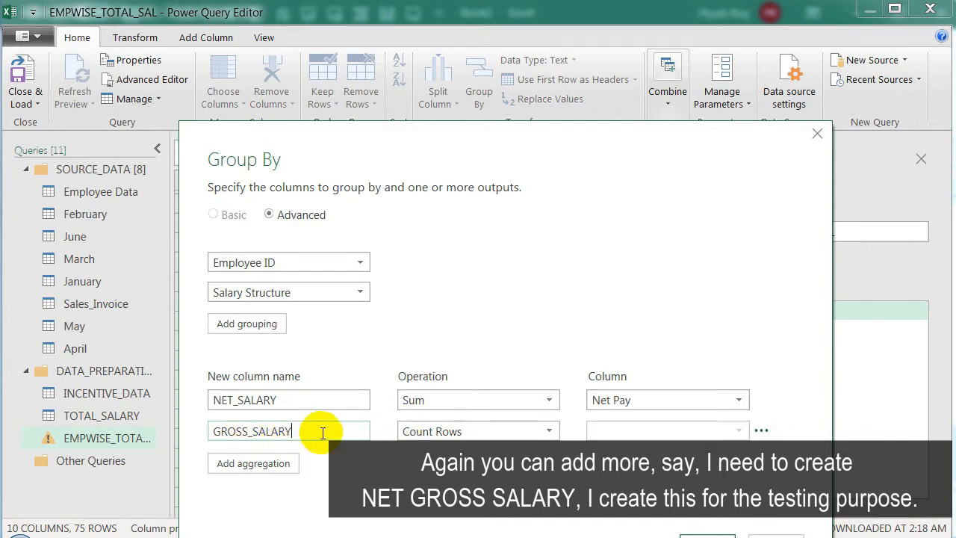
pyautogui.click(433, 430)
pyautogui.click(445, 280)
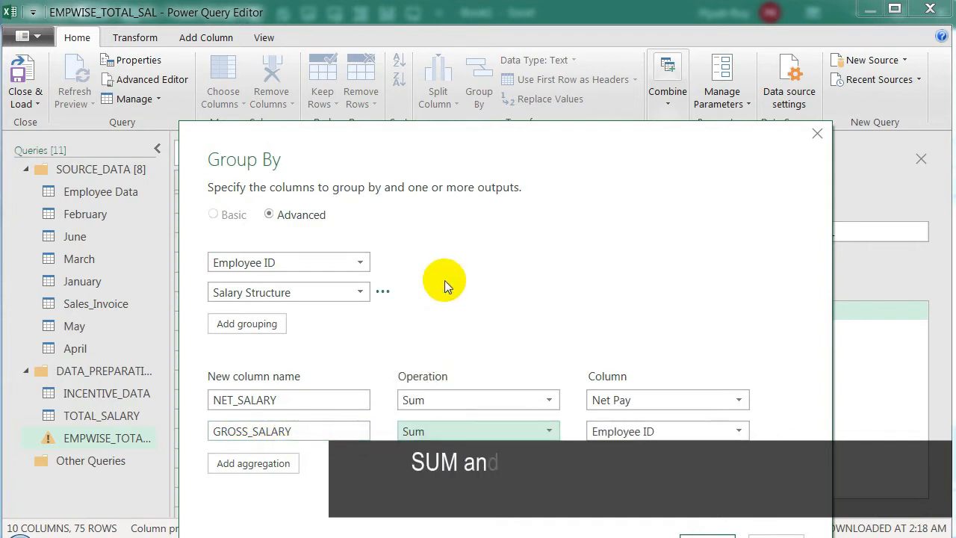
pyautogui.click(651, 431)
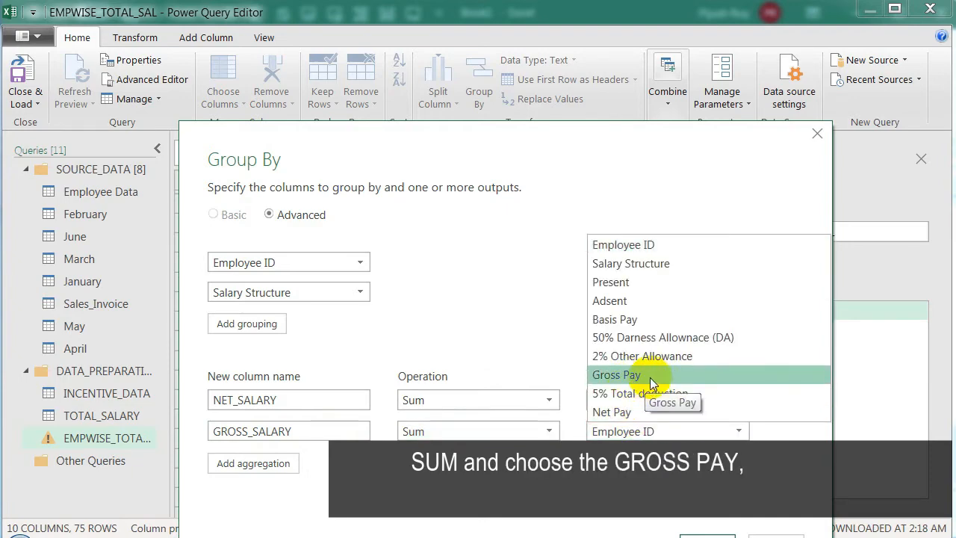
pyautogui.click(648, 376)
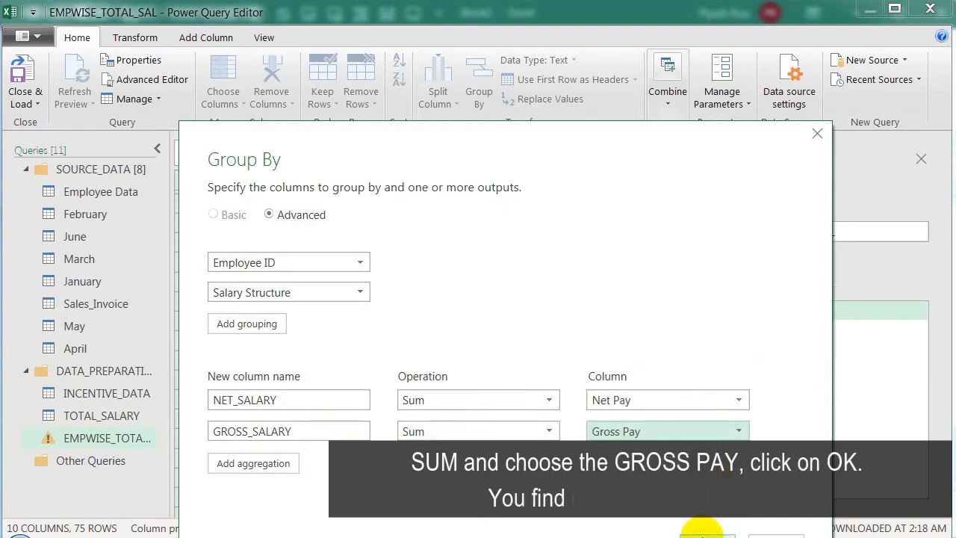
pyautogui.click(704, 535)
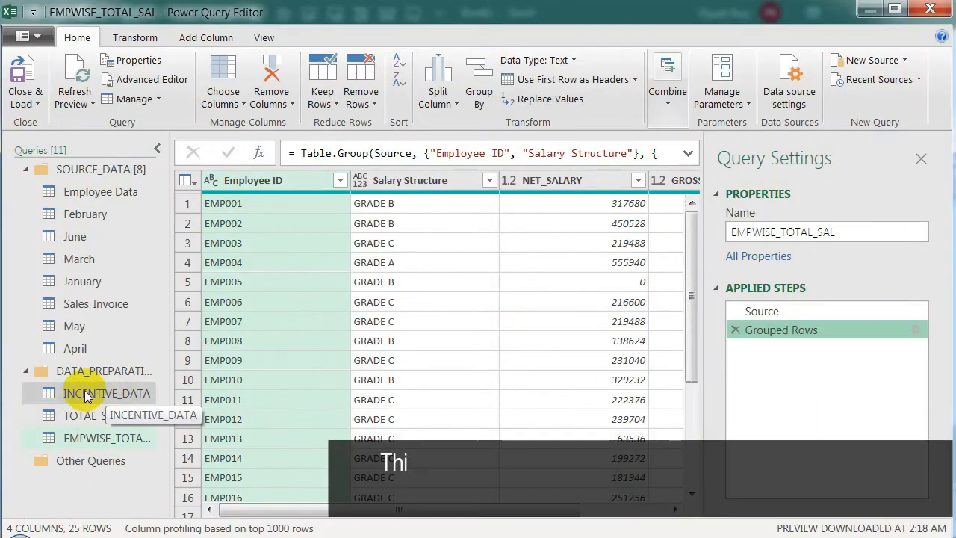
# - Add a custom column INCENTIVE_AMO to INCENTIVE_DATA with the formula [Invoice Value]*0.05 and set its data type to Decimal Number
pyautogui.click(97, 393)
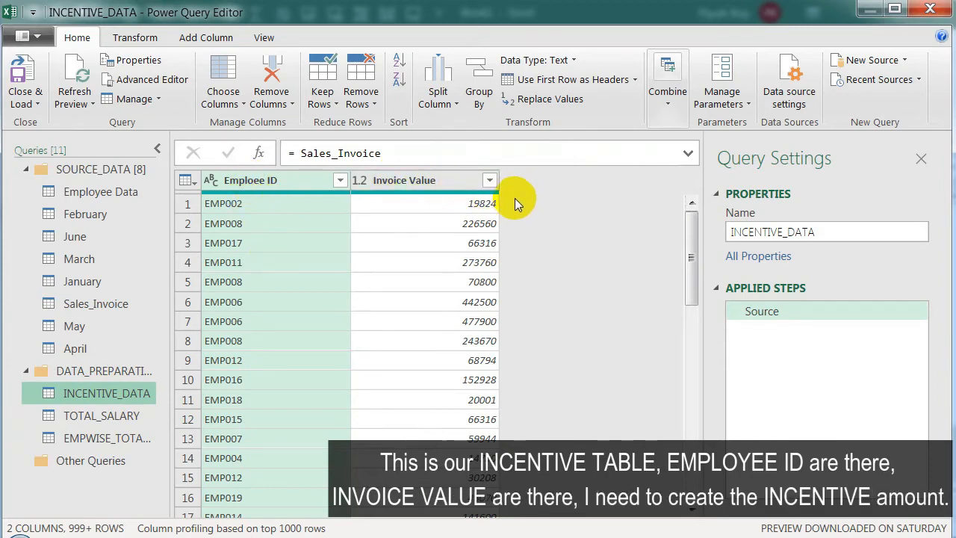
pyautogui.click(210, 38)
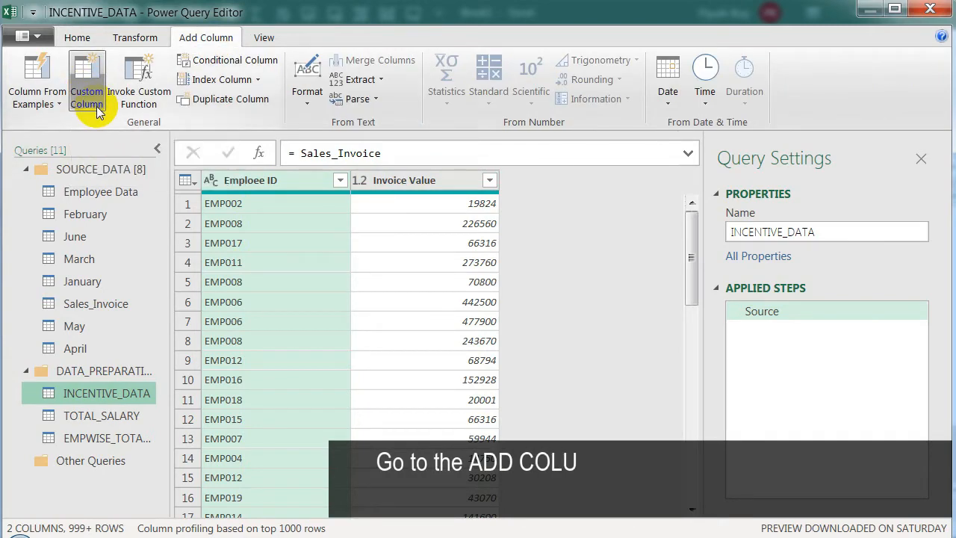
pyautogui.click(85, 82)
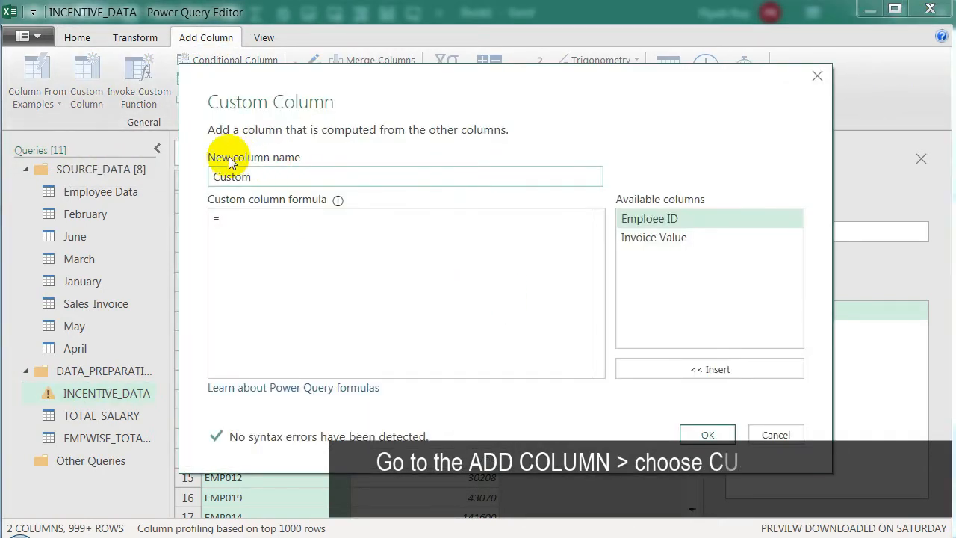
pyautogui.click(261, 176)
pyautogui.doubleClick(220, 176)
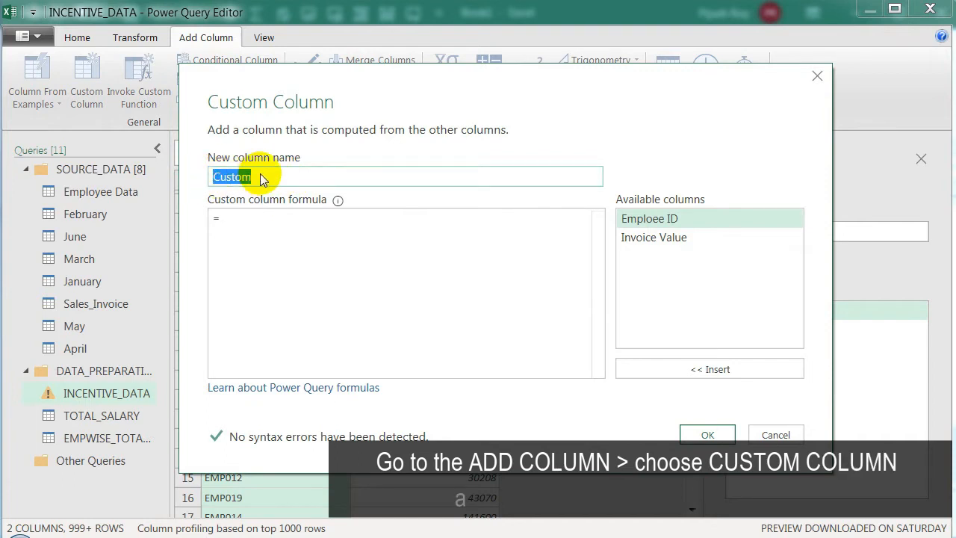
pyautogui.write('INCENTIVE_AMO')
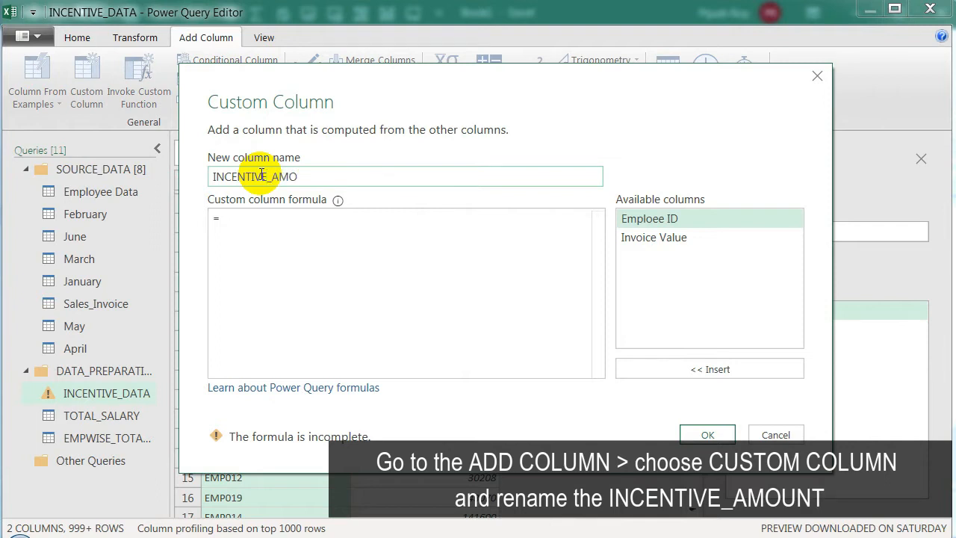
pyautogui.click(257, 218)
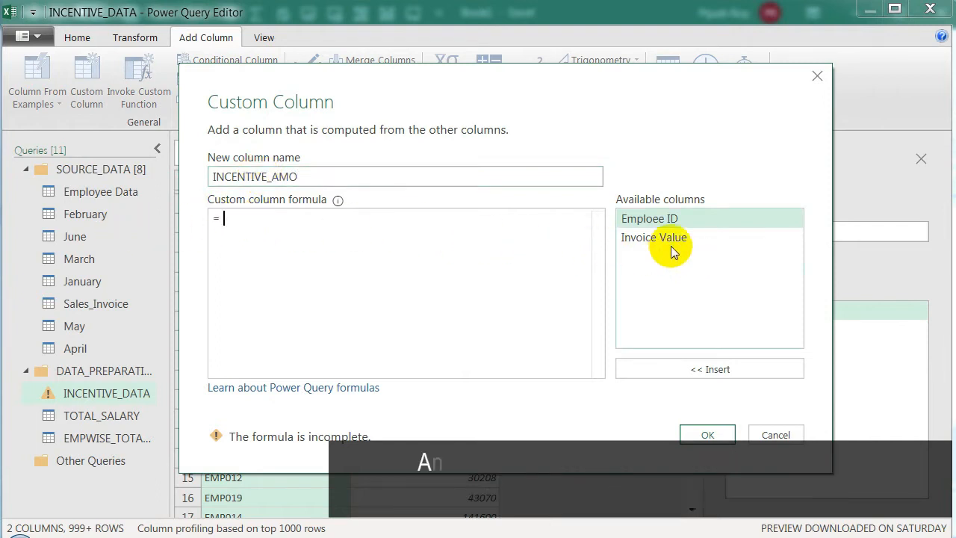
pyautogui.doubleClick(643, 237)
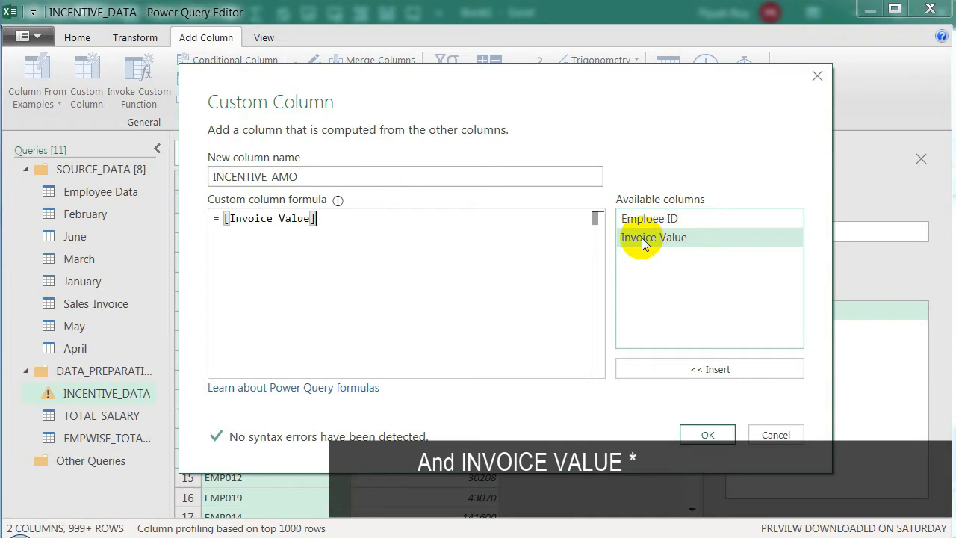
pyautogui.write('*0.05')
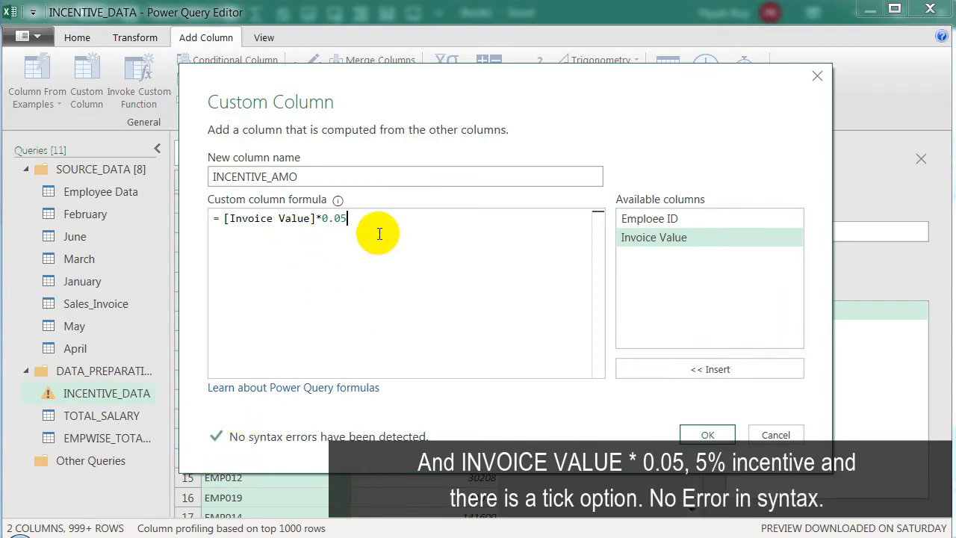
pyautogui.click(708, 435)
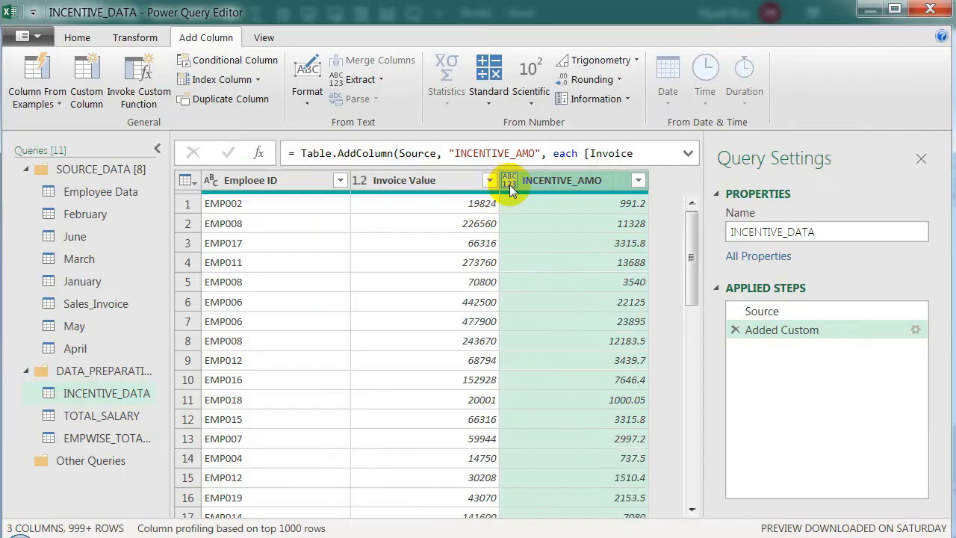
pyautogui.click(509, 182)
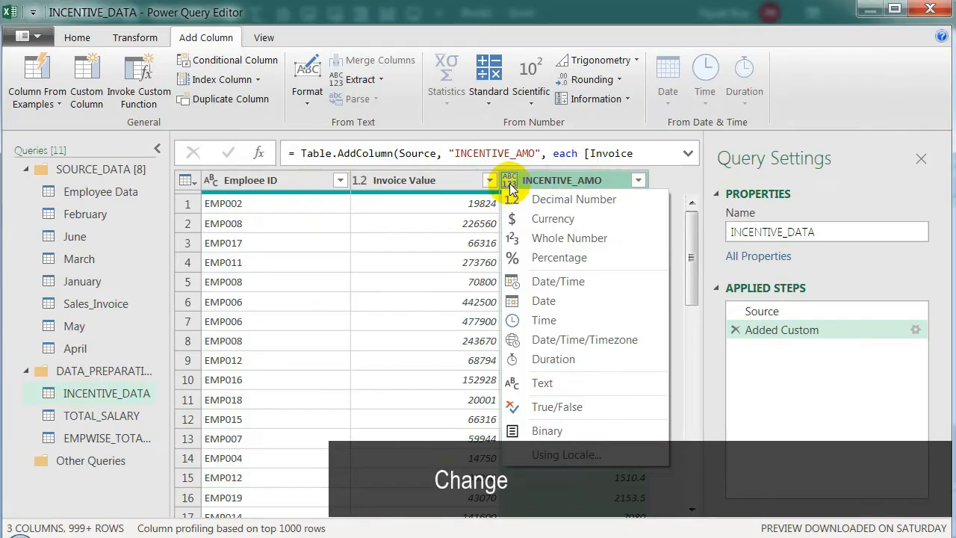
pyautogui.click(555, 201)
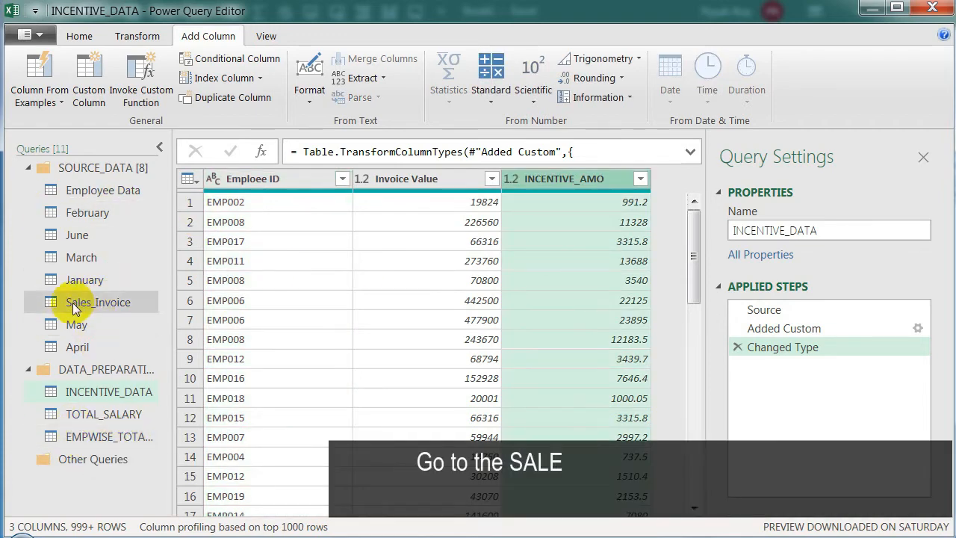
# - Edit the Removed Other Columns step of the Sales_Invoice query so that Bill Date is also kept
pyautogui.click(125, 306)
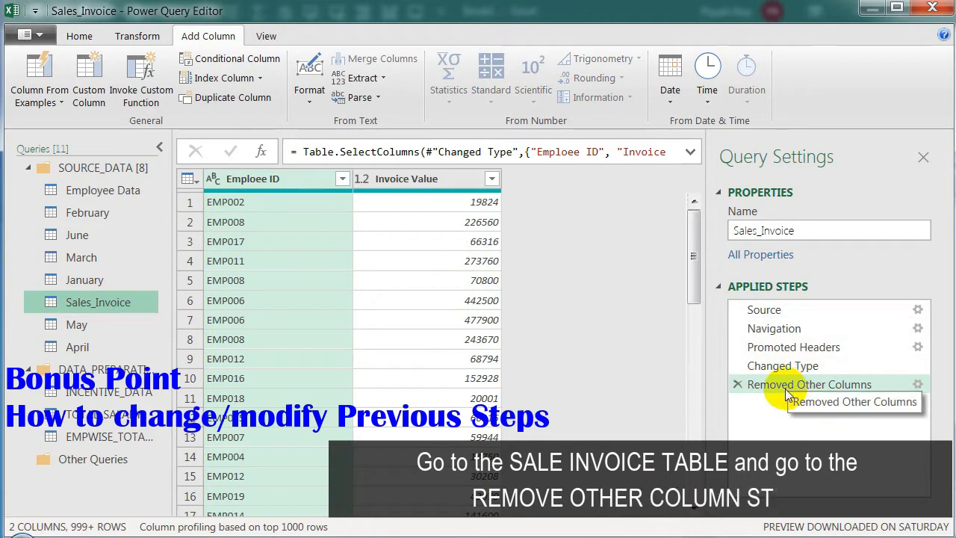
pyautogui.click(918, 384)
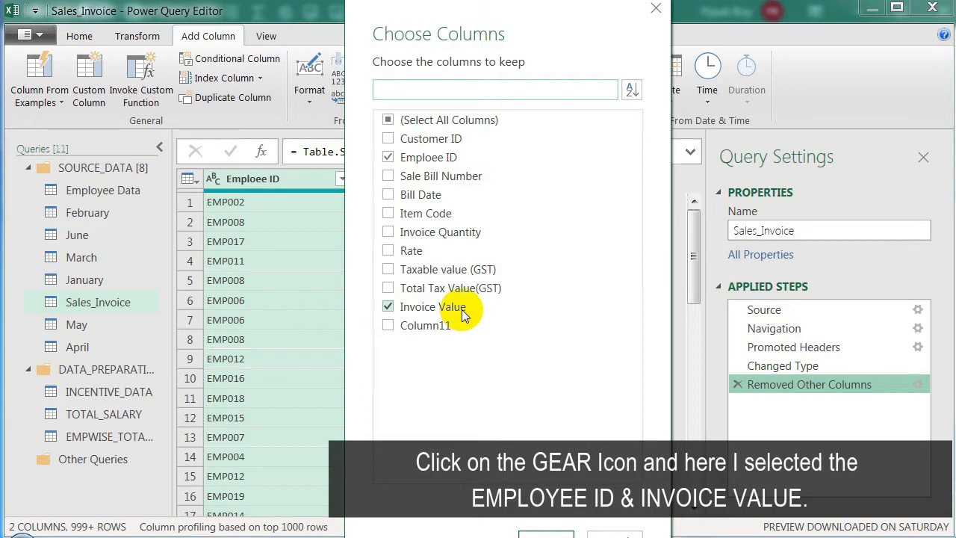
pyautogui.click(387, 195)
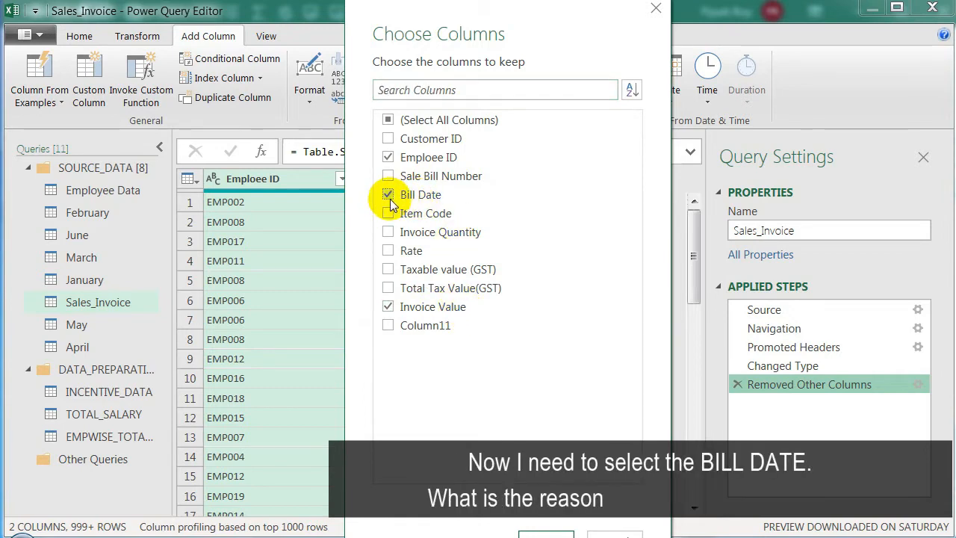
pyautogui.press('Return')
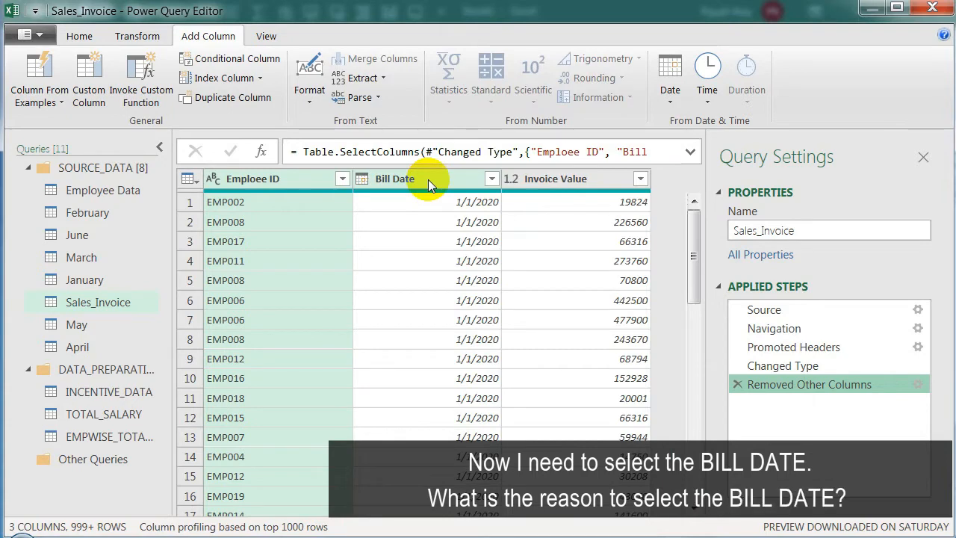
# - Duplicate the Bill Date column in the INCENTIVE_DATA query and rename the copy MONTH
pyautogui.click(109, 391)
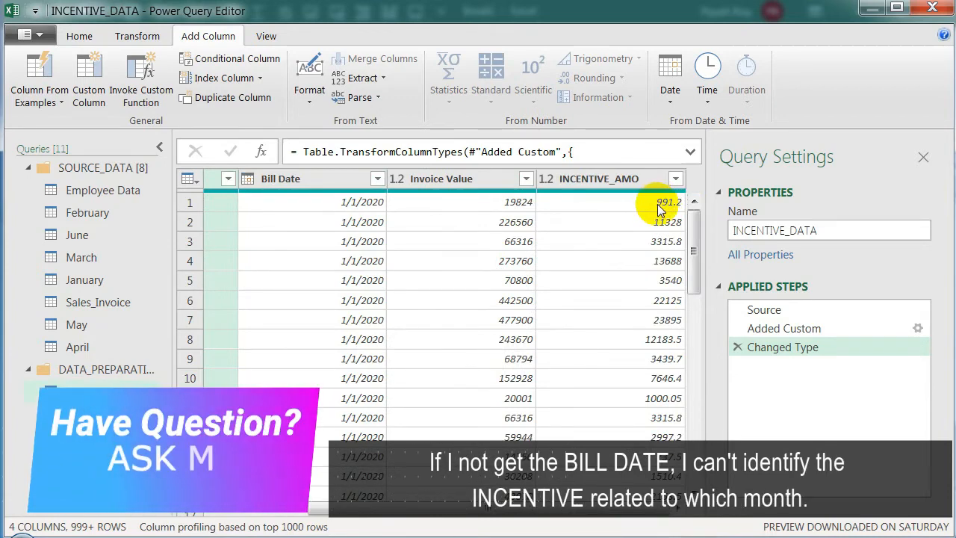
pyautogui.click(322, 176)
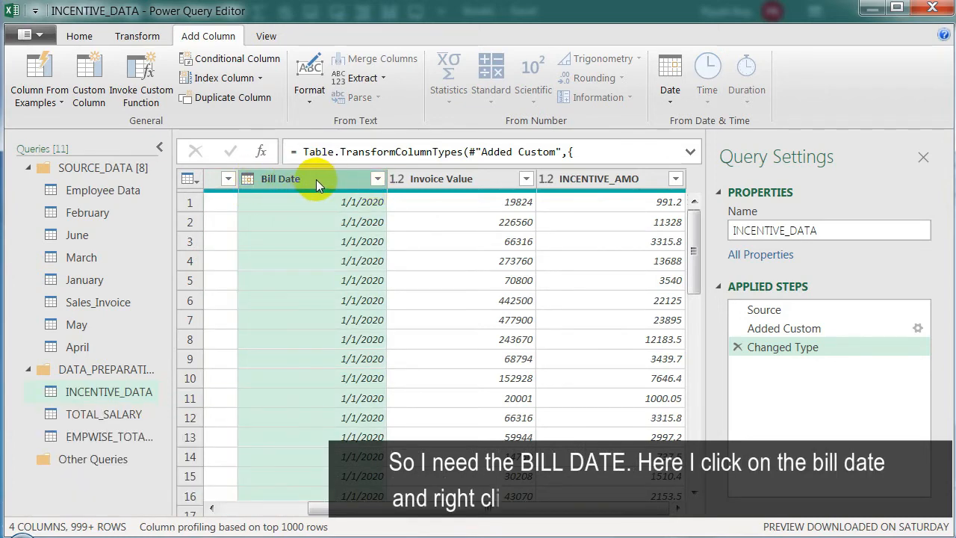
pyautogui.rightClick(316, 179)
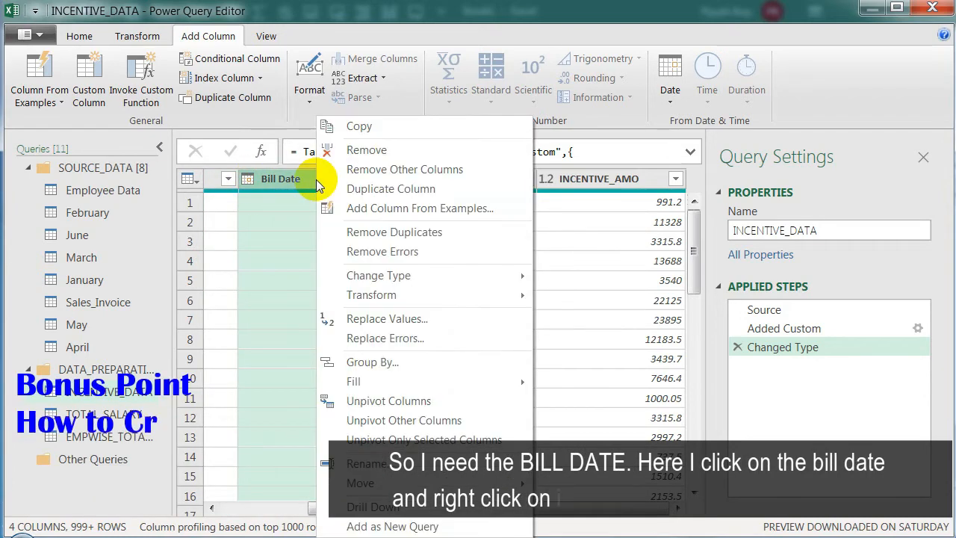
pyautogui.click(392, 191)
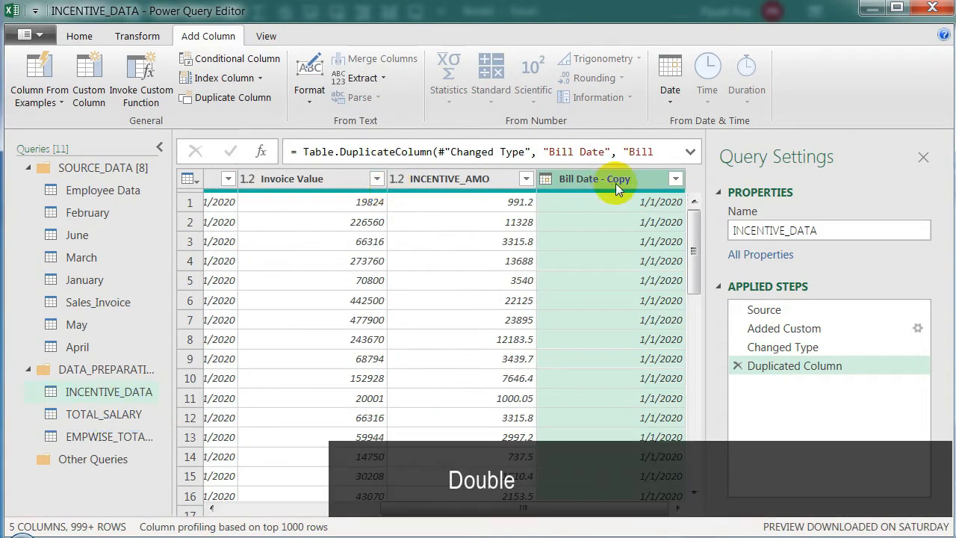
pyautogui.doubleClick(617, 183)
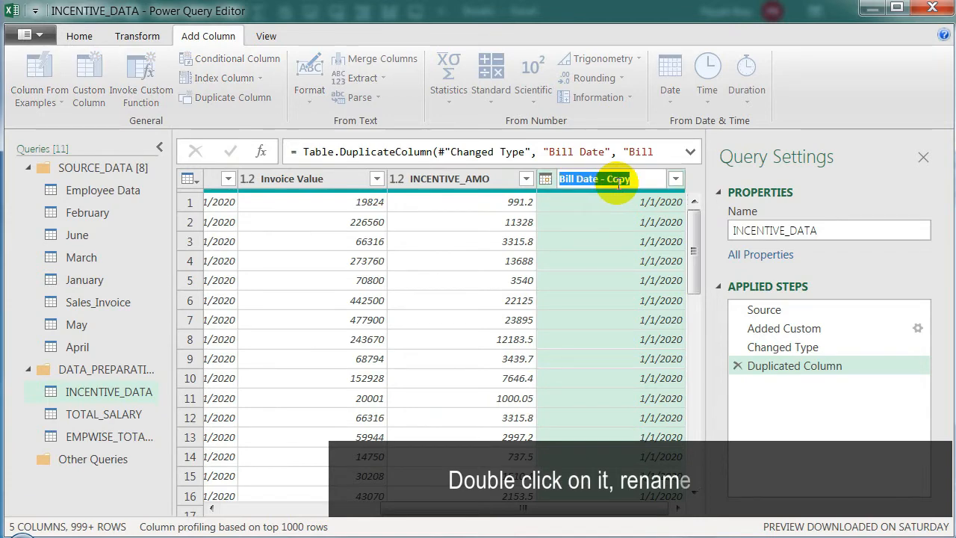
pyautogui.write('MON')
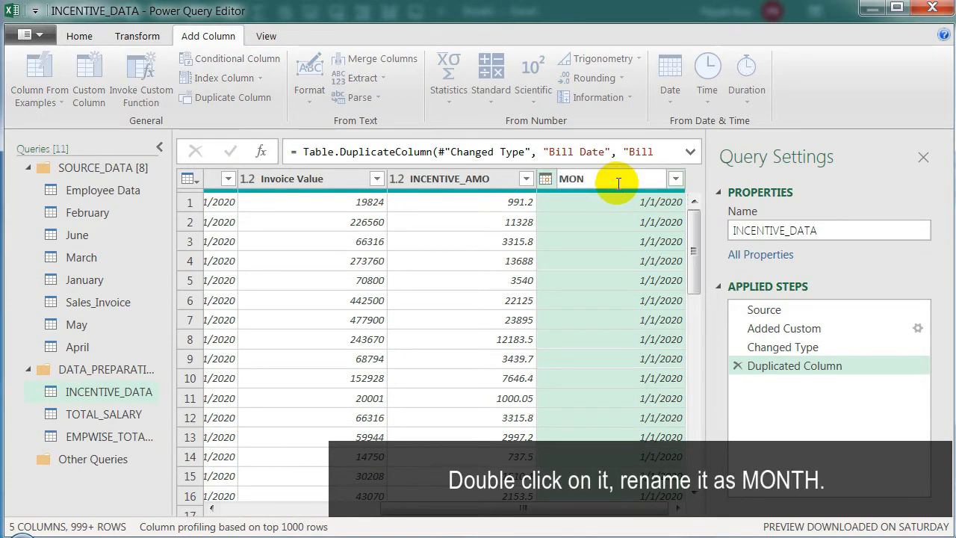
pyautogui.write('TH')
pyautogui.press('Return')
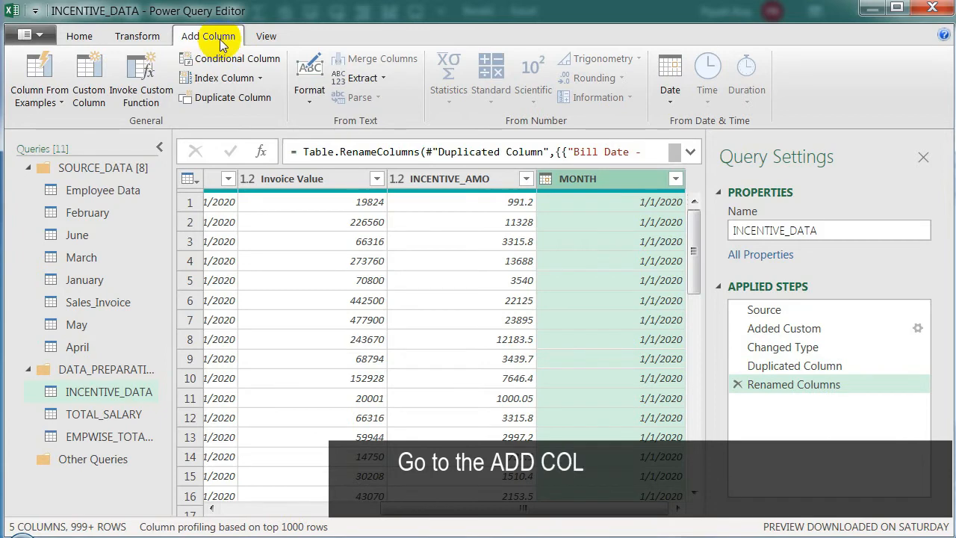
# - Add a column with the name of the month derived from the MONTH date column
pyautogui.click(670, 97)
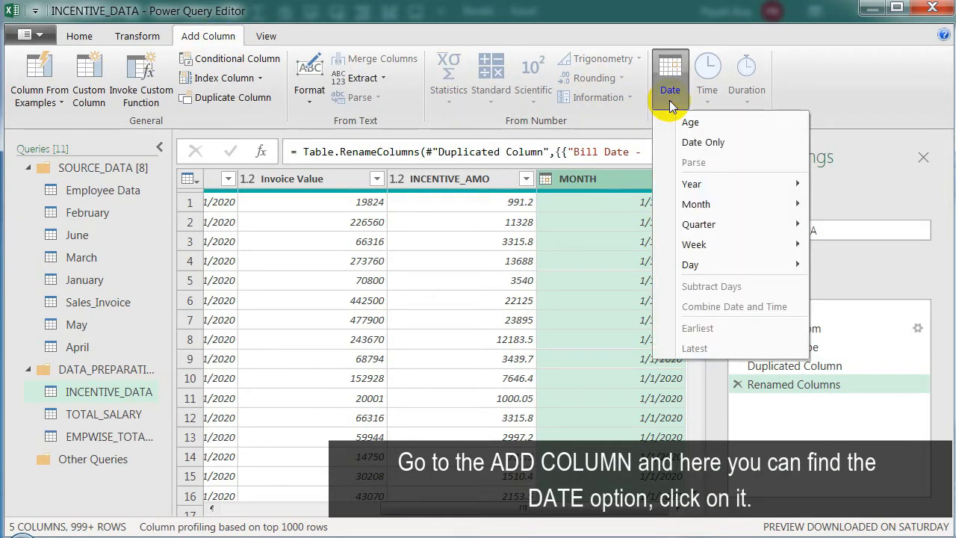
pyautogui.moveTo(735, 202)
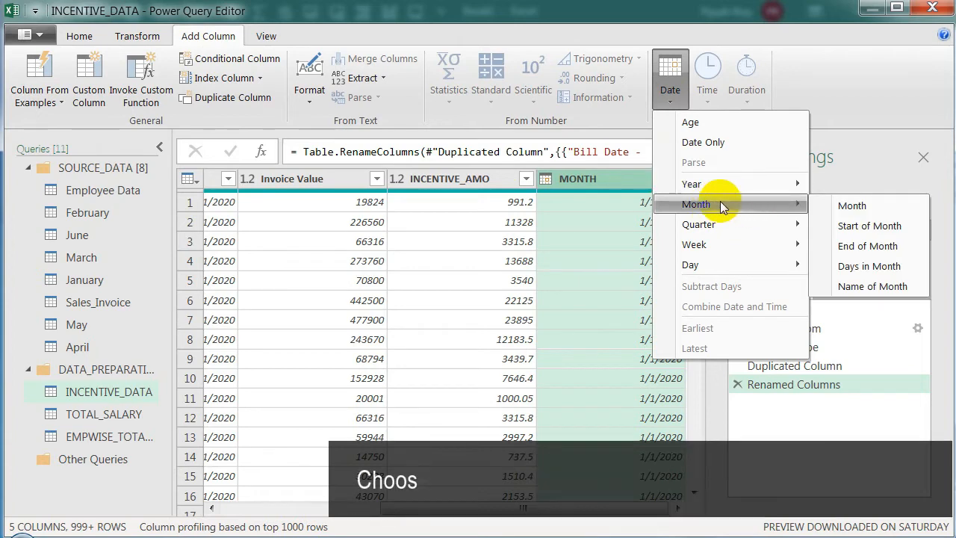
pyautogui.click(872, 286)
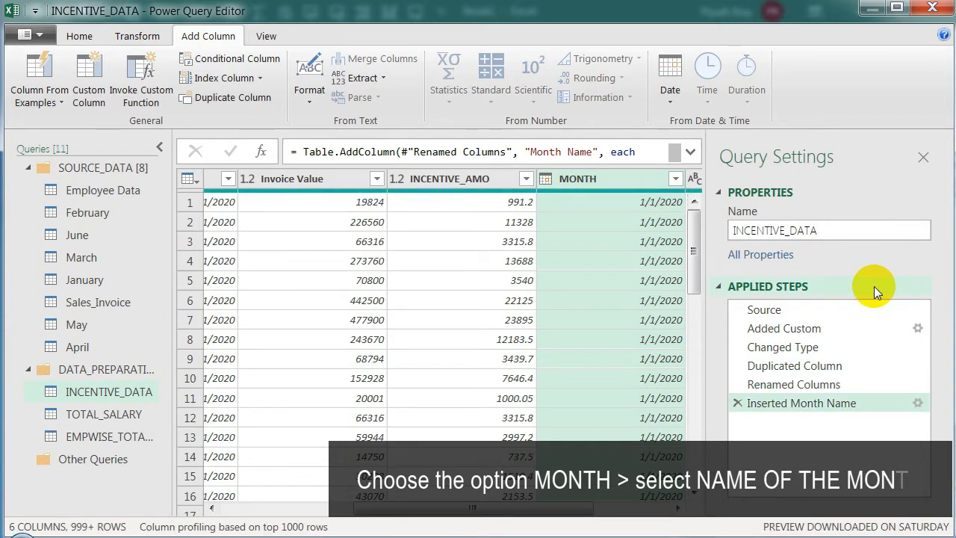
pyautogui.moveTo(568, 510); pyautogui.dragTo(644, 510)
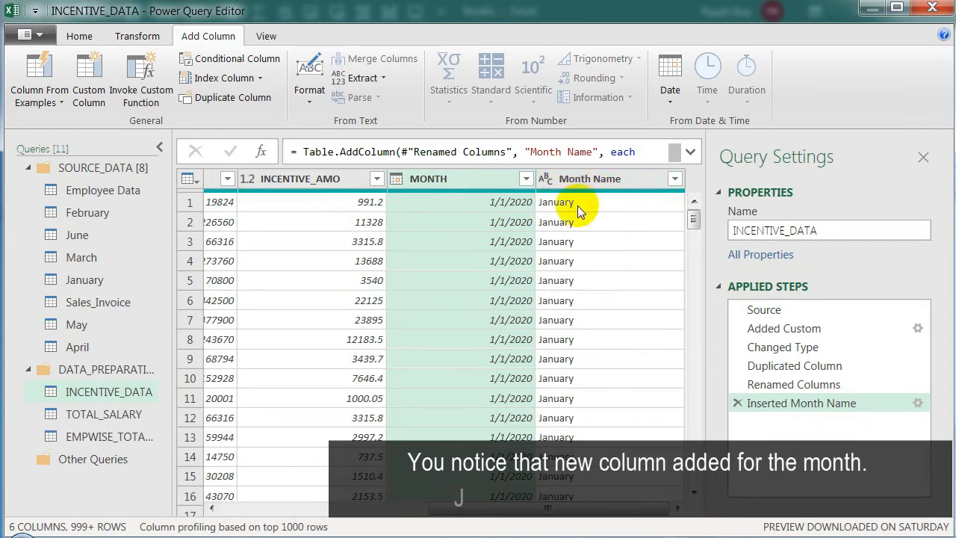
# - Load the full list of values in the Month Name filter and apply it with every month included
pyautogui.moveTo(694, 221); pyautogui.dragTo(681, 201)
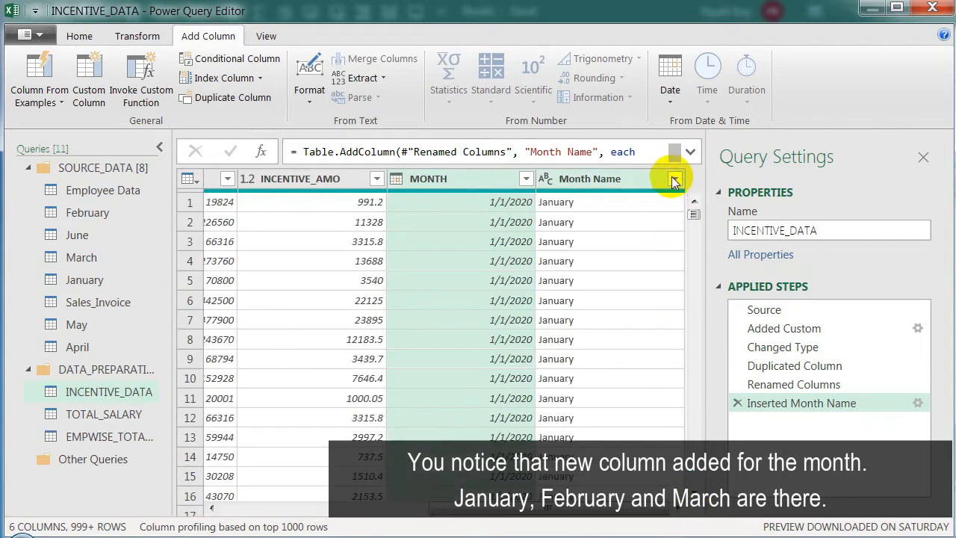
pyautogui.click(674, 180)
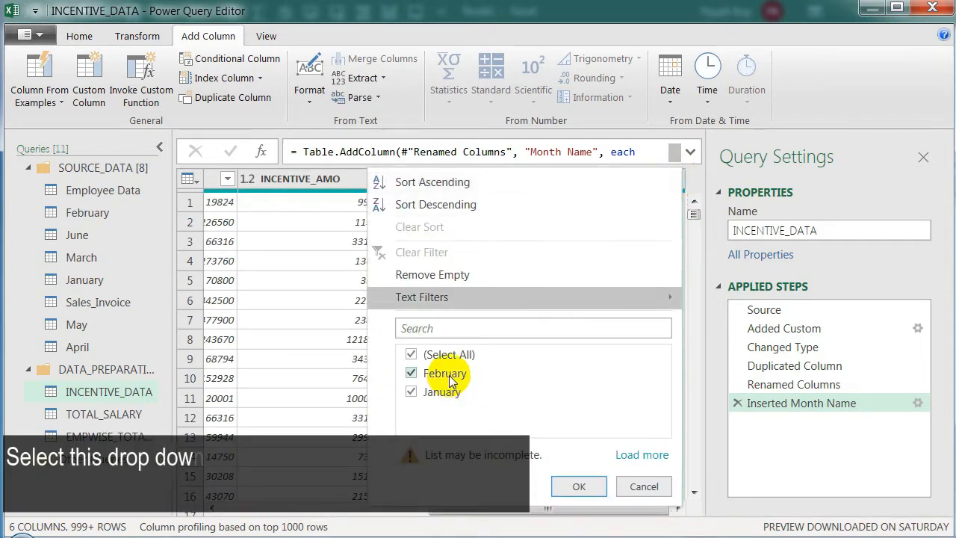
pyautogui.click(642, 454)
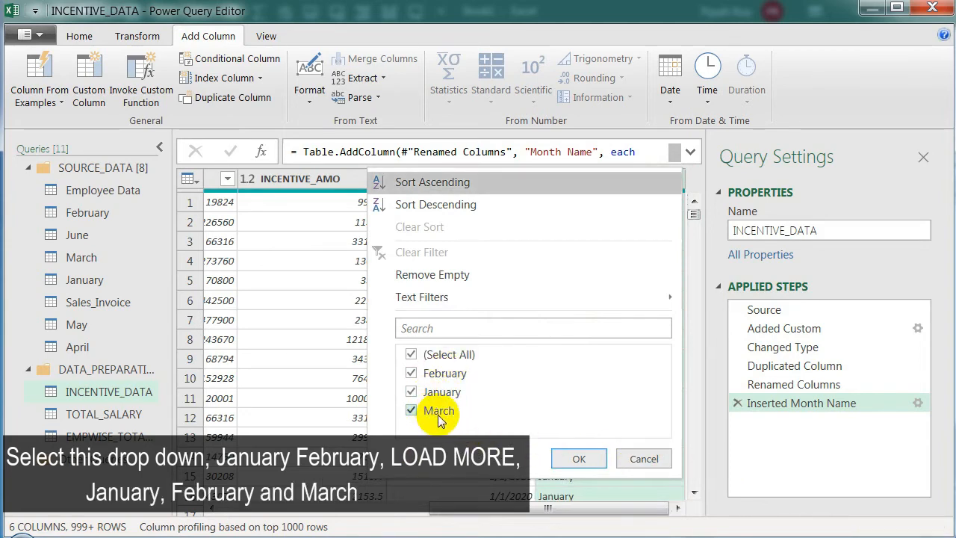
pyautogui.click(578, 458)
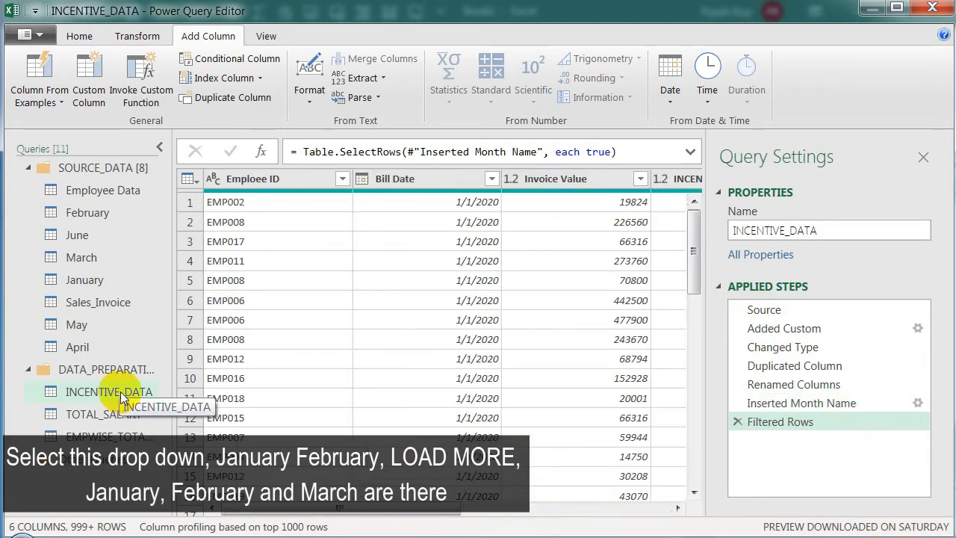
# - Create a reference of the INCENTIVE_DATA query and rename it EMPWISE_INCENTIVE
pyautogui.rightClick(122, 393)
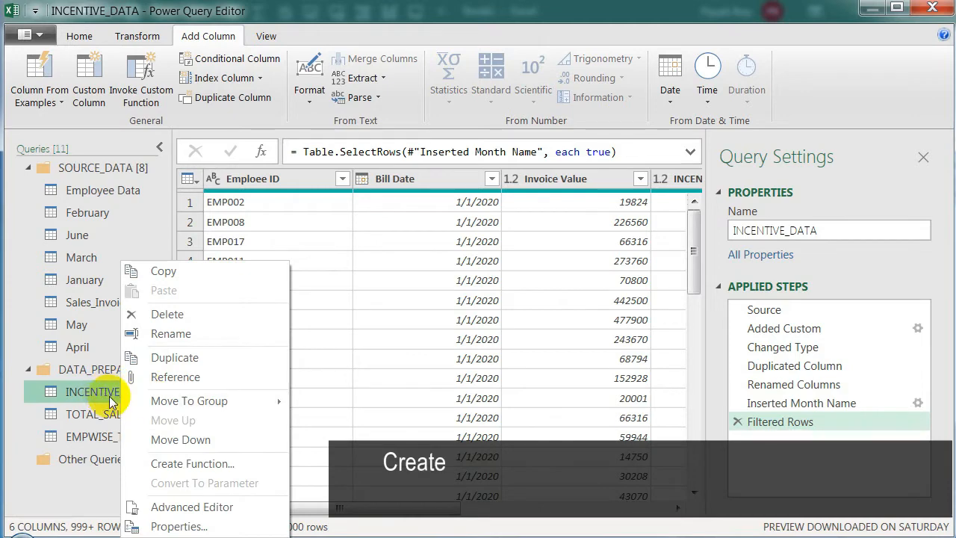
pyautogui.click(177, 382)
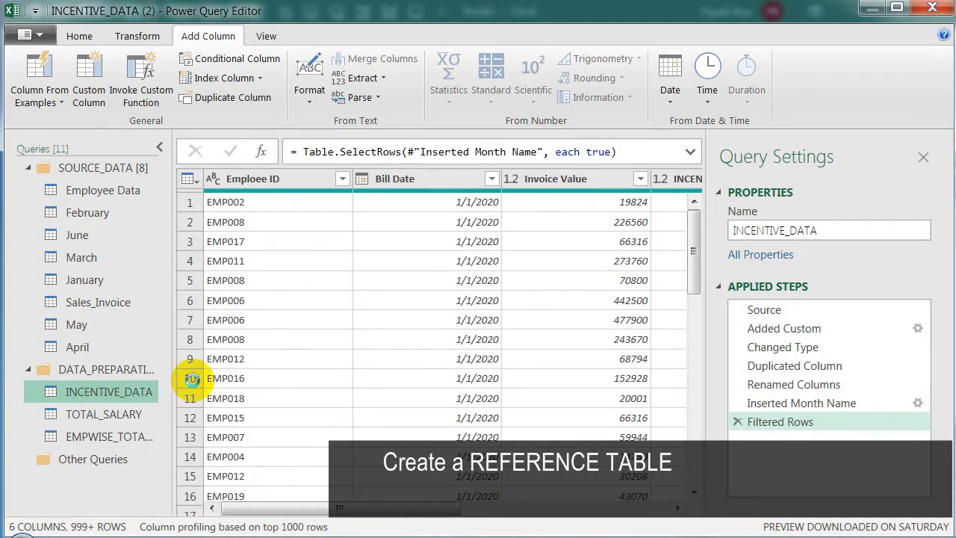
pyautogui.doubleClick(110, 459)
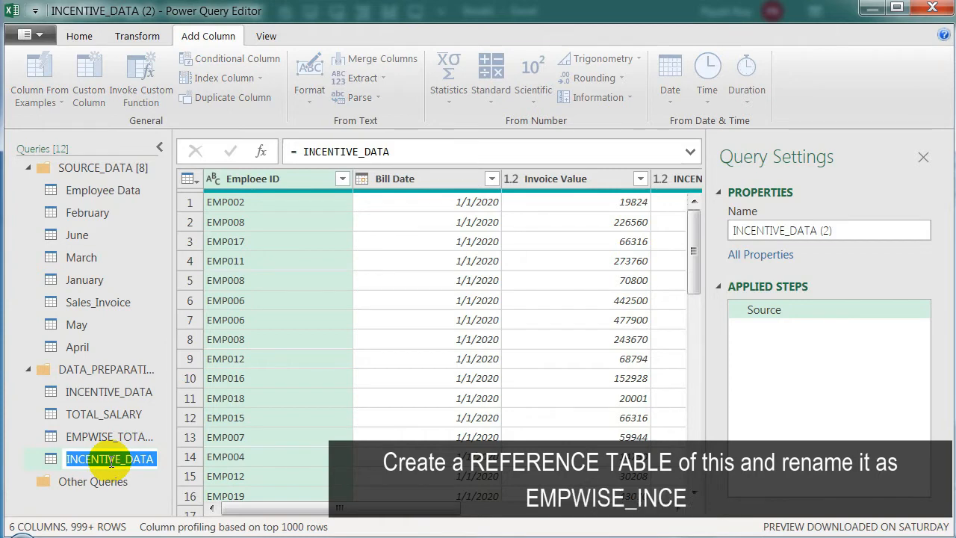
pyautogui.write('EMPWISE_INCE')
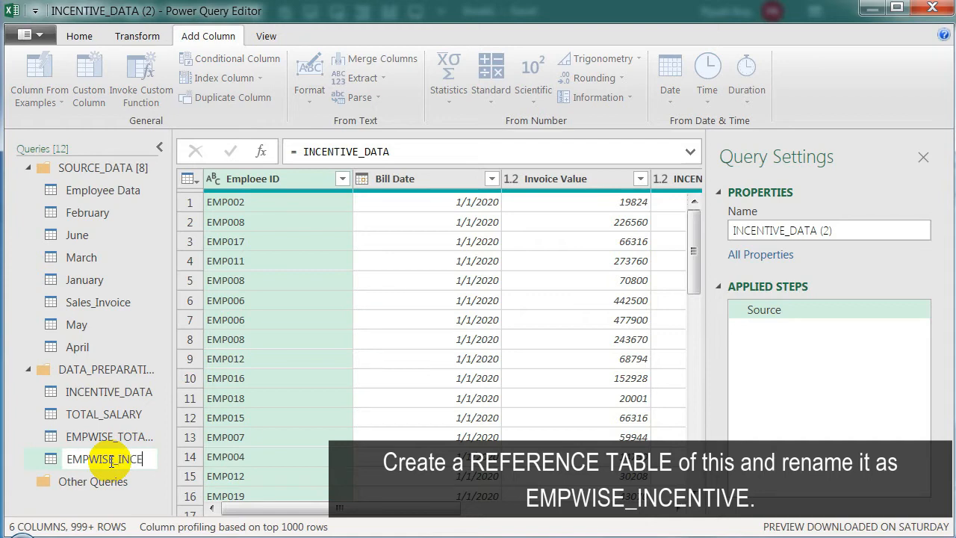
pyautogui.write('NTIVE')
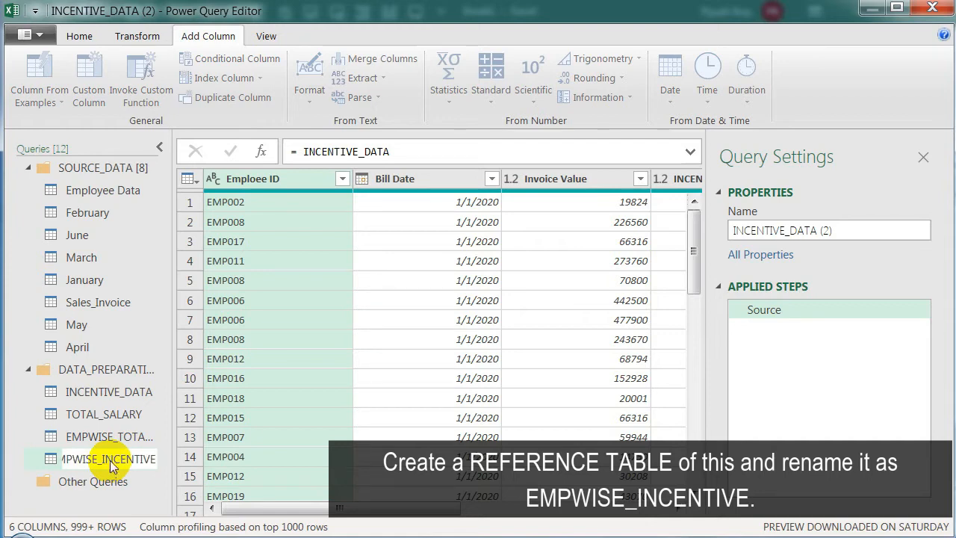
pyautogui.press('Return')
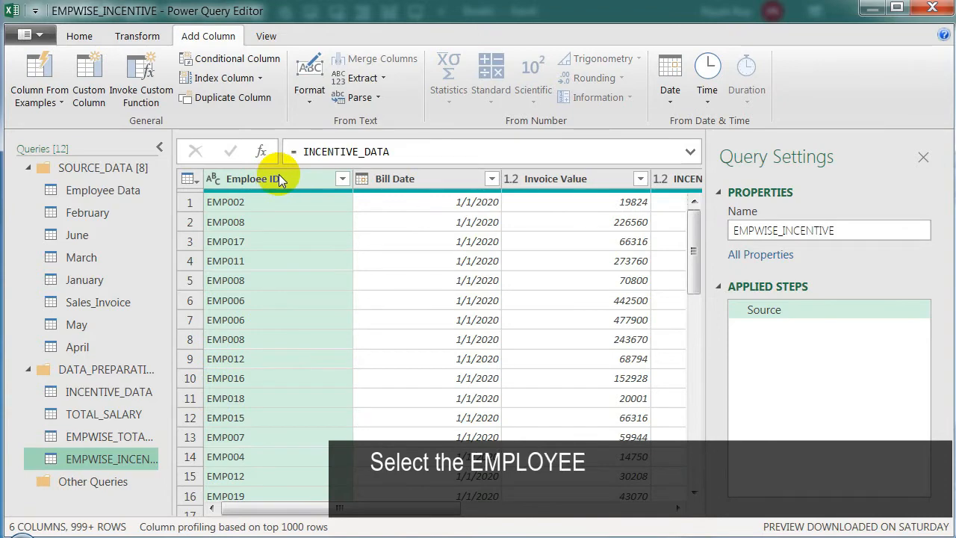
# - Group EMPWISE_INCENTIVE by Emploee ID with a new column TOTAL_INCENTIVE that sums INCENTIVE_AMO
pyautogui.click(80, 38)
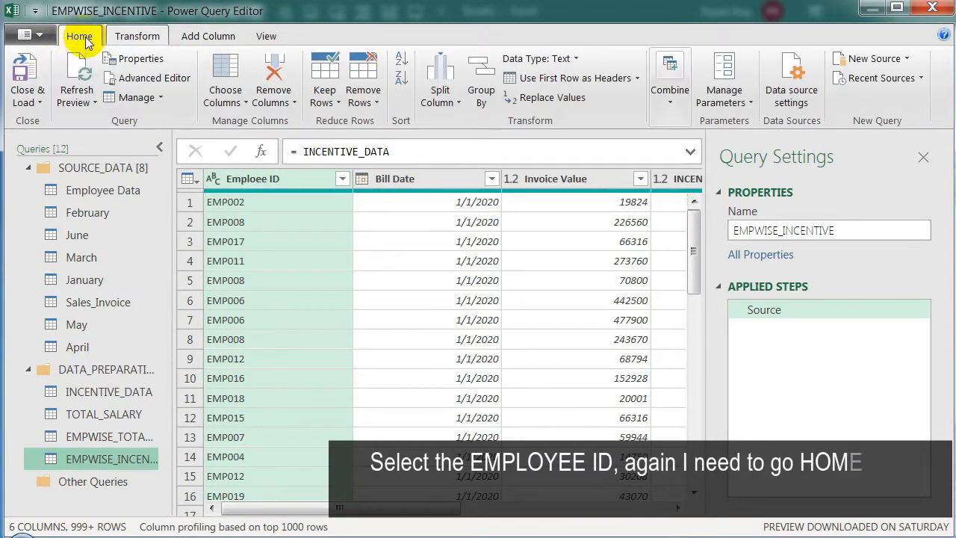
pyautogui.click(482, 95)
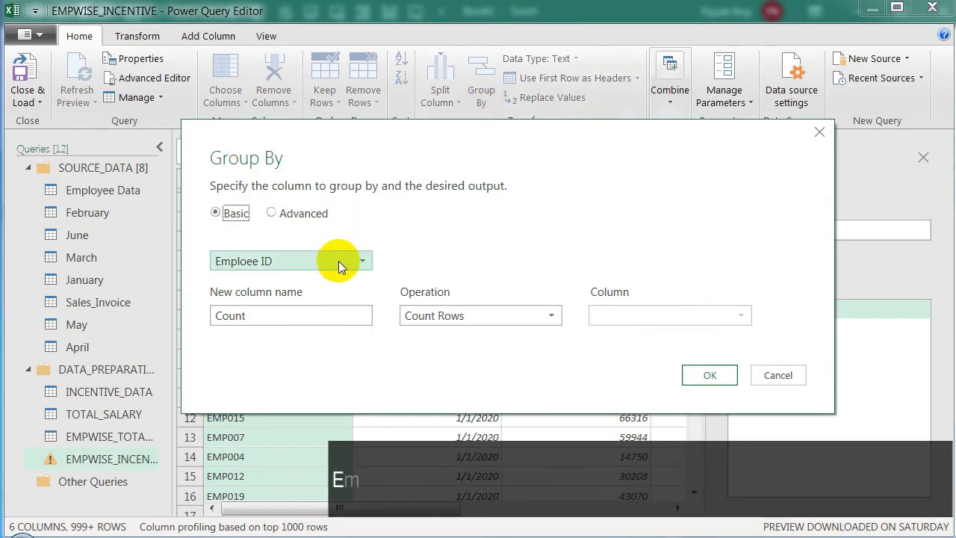
pyautogui.moveTo(317, 320); pyautogui.dragTo(153, 319)
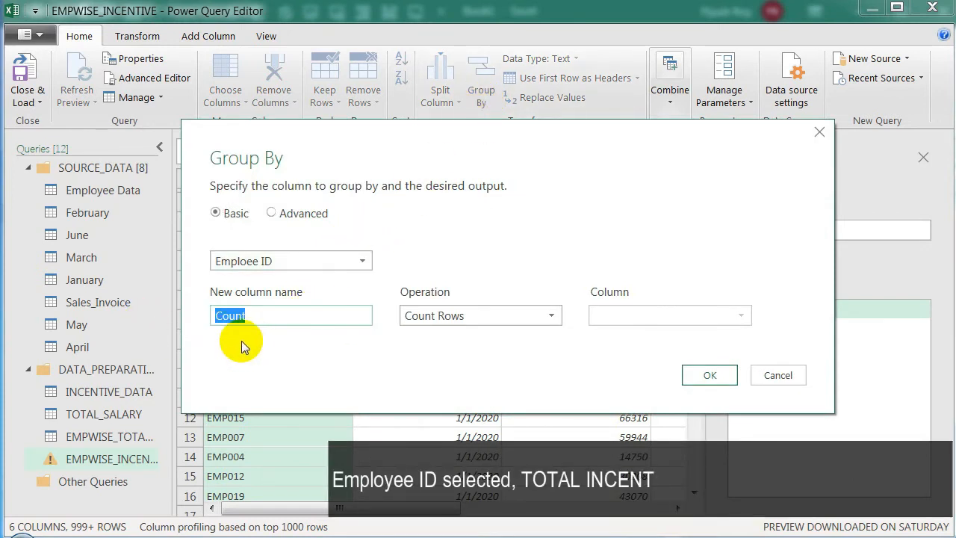
pyautogui.write('T')
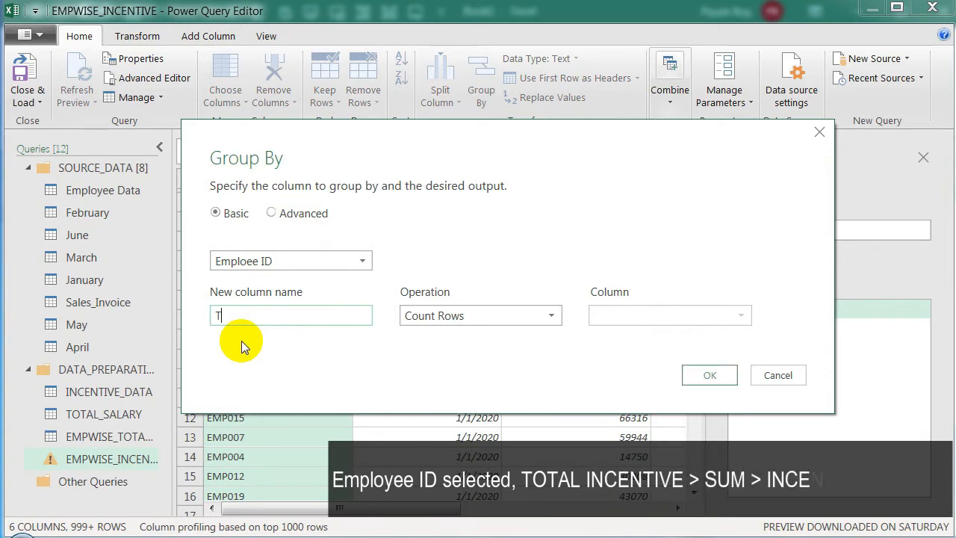
pyautogui.write('OTAL')
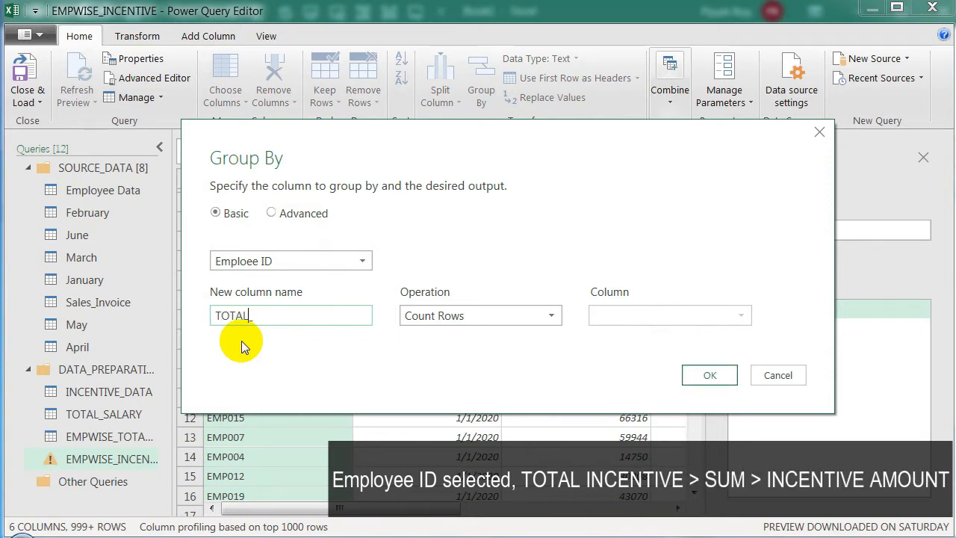
pyautogui.write('_INCENTIVE')
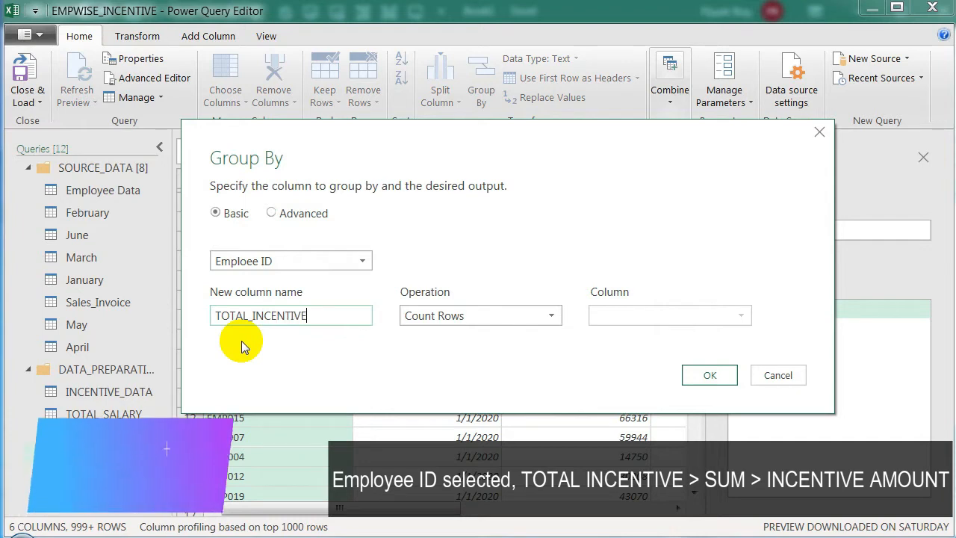
pyautogui.click(471, 317)
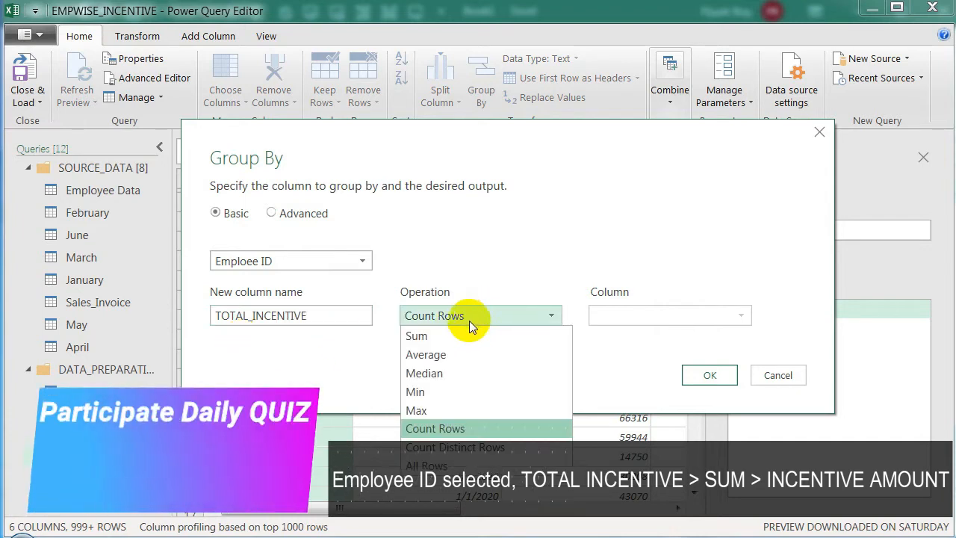
pyautogui.click(464, 331)
pyautogui.click(635, 318)
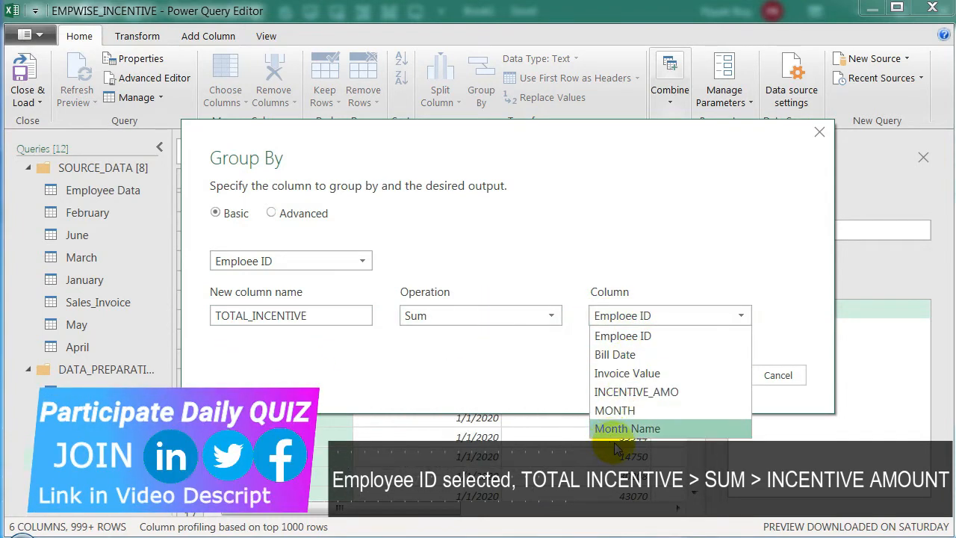
pyautogui.click(672, 392)
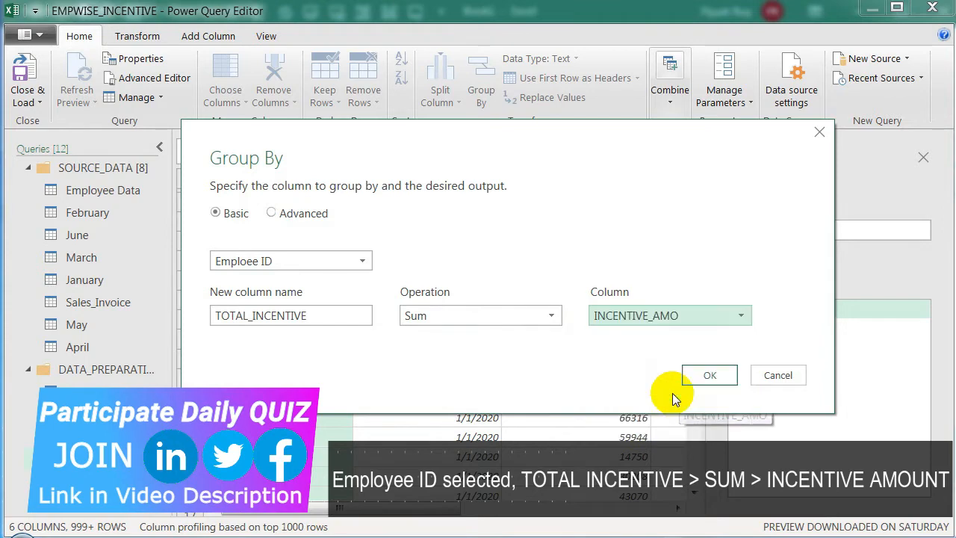
pyautogui.click(706, 376)
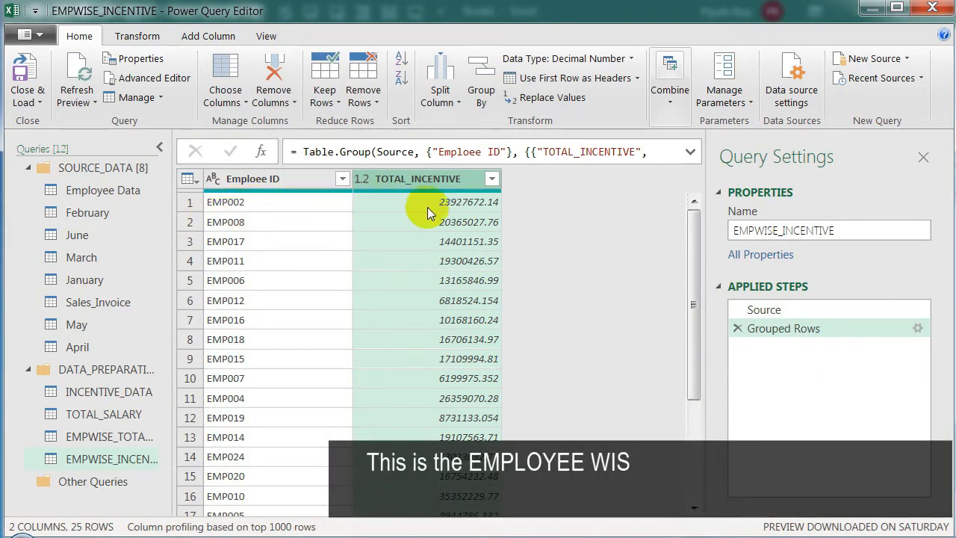
# - Start a merge as a new query with EMPWISE_TOTAL_SAL as the first table
pyautogui.click(255, 214)
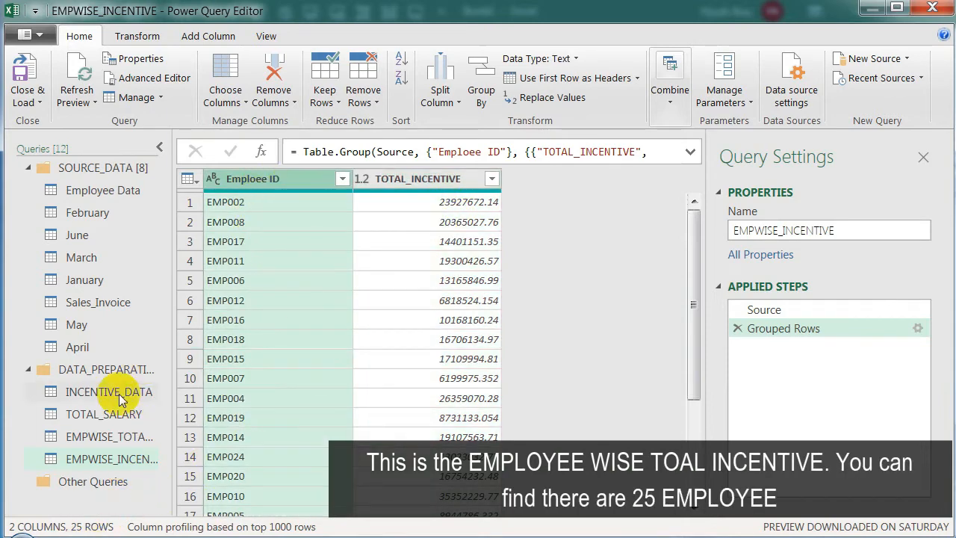
pyautogui.click(115, 440)
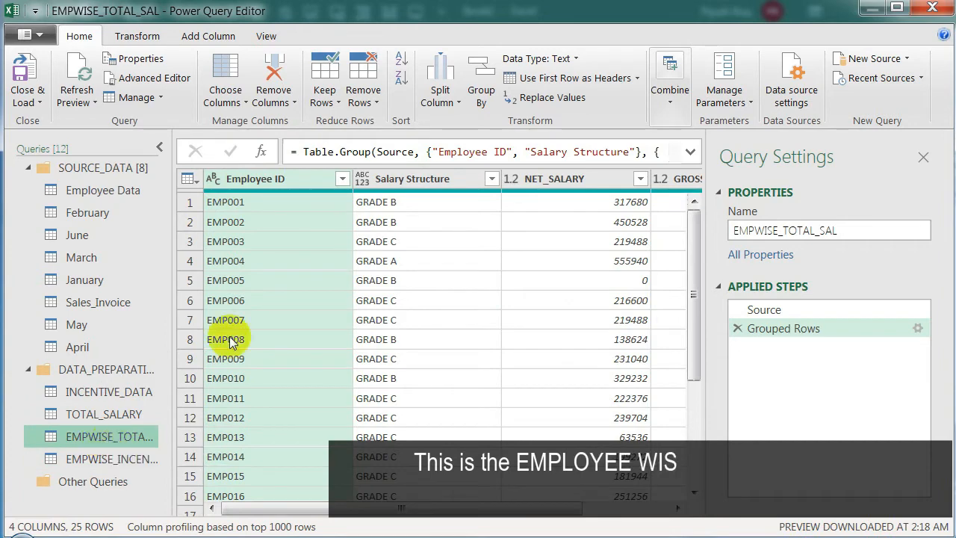
pyautogui.click(131, 453)
pyautogui.click(131, 442)
pyautogui.click(130, 453)
pyautogui.click(130, 441)
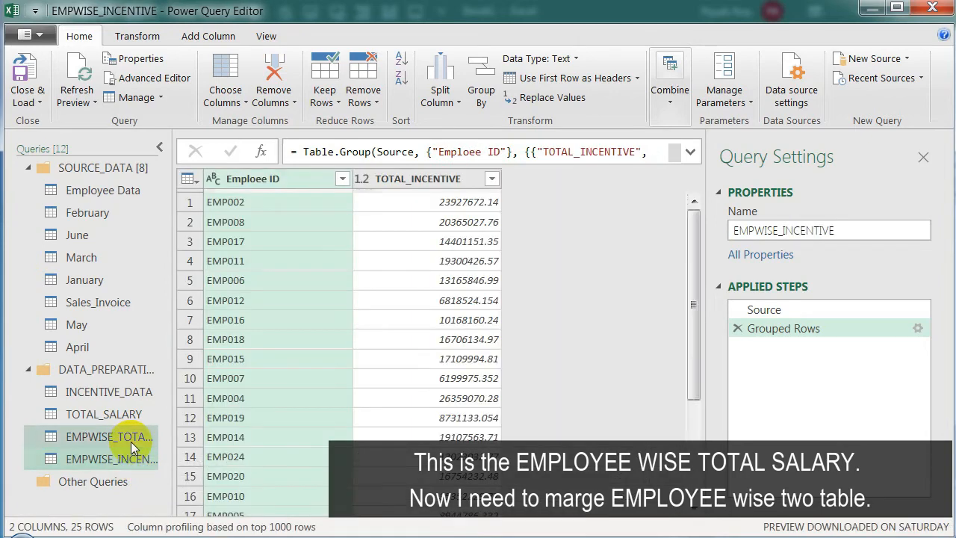
pyautogui.click(671, 100)
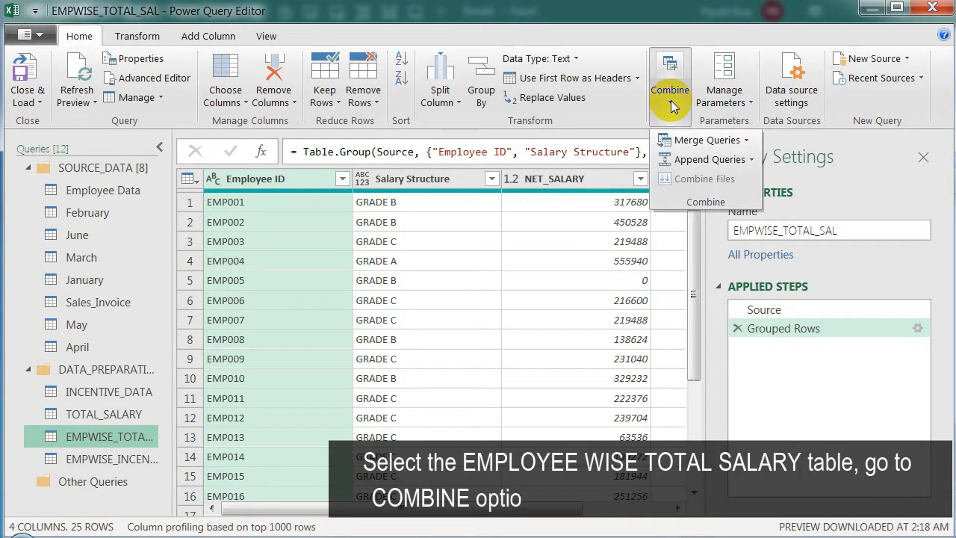
pyautogui.click(747, 141)
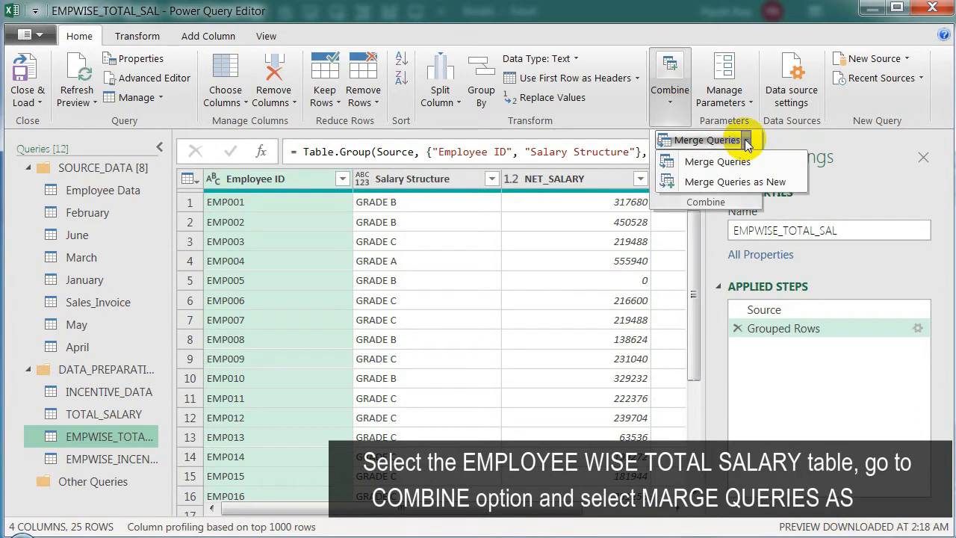
pyautogui.click(733, 182)
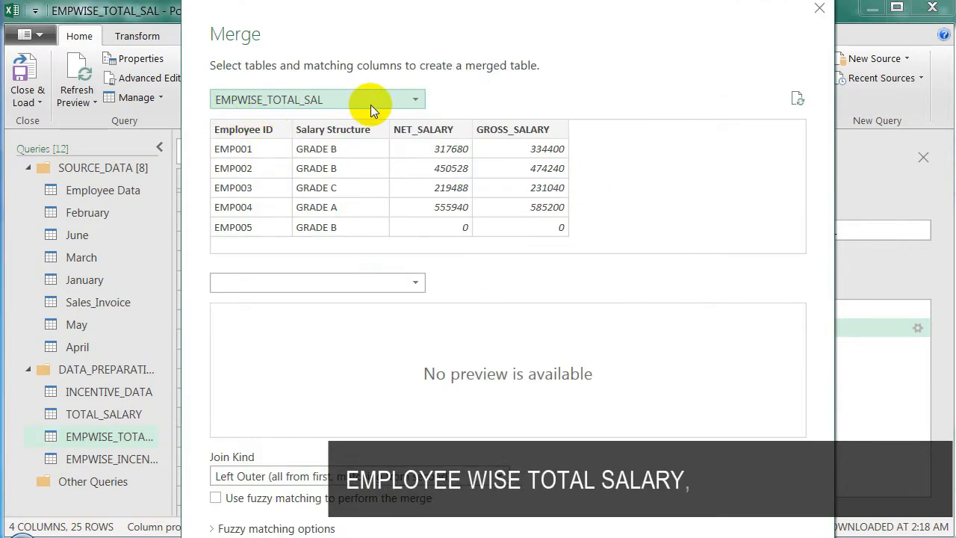
# - Merge with EMPWISE_INCENTIVE by matching Employee ID to Emploee ID, using a Left Outer join
pyautogui.click(250, 129)
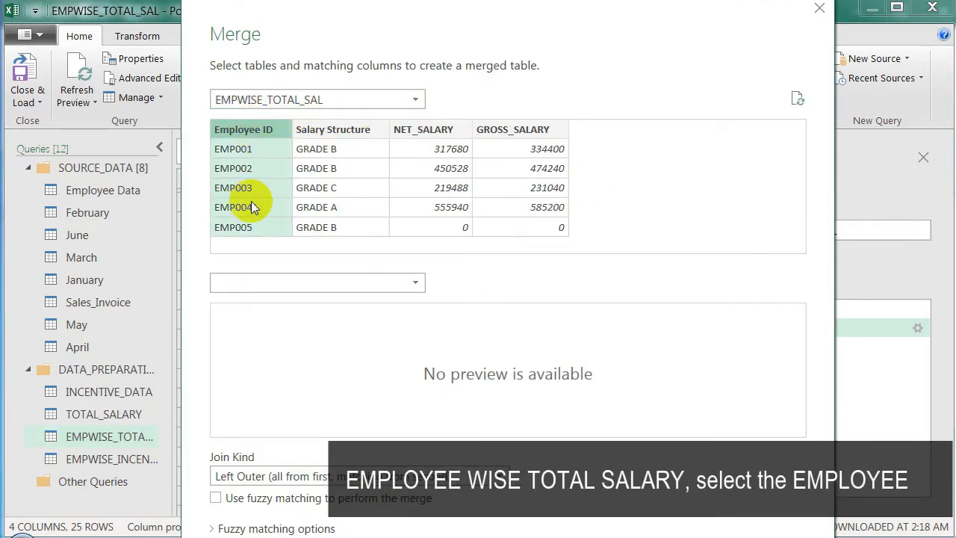
pyautogui.click(286, 282)
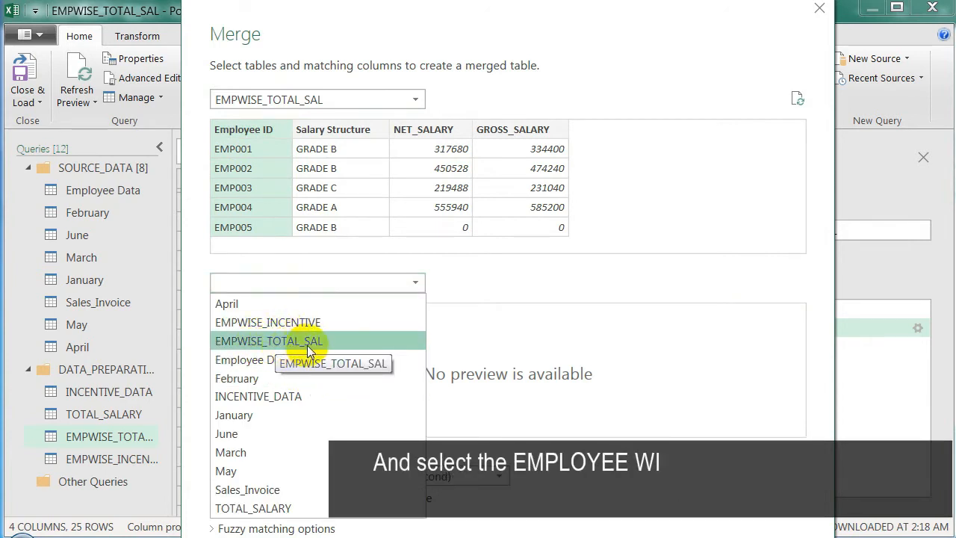
pyautogui.click(316, 321)
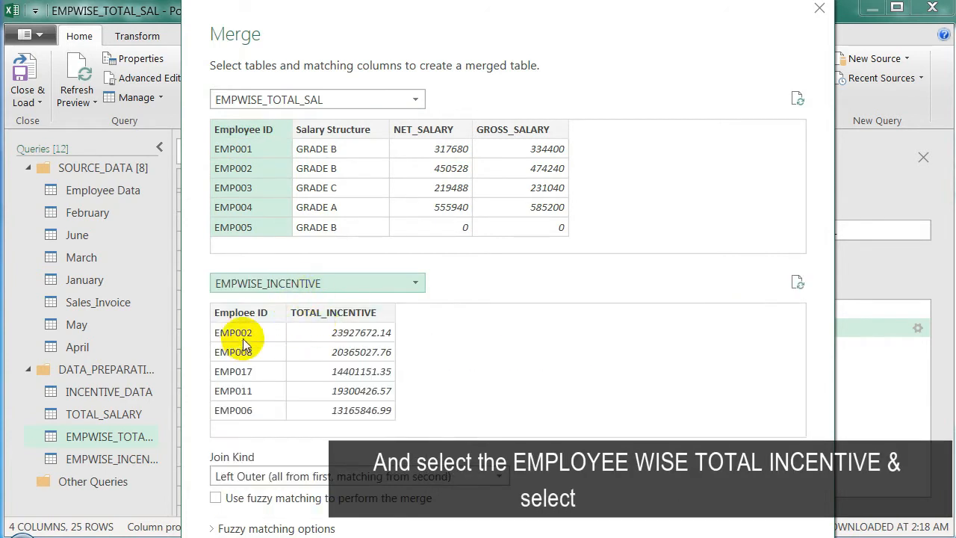
pyautogui.click(240, 312)
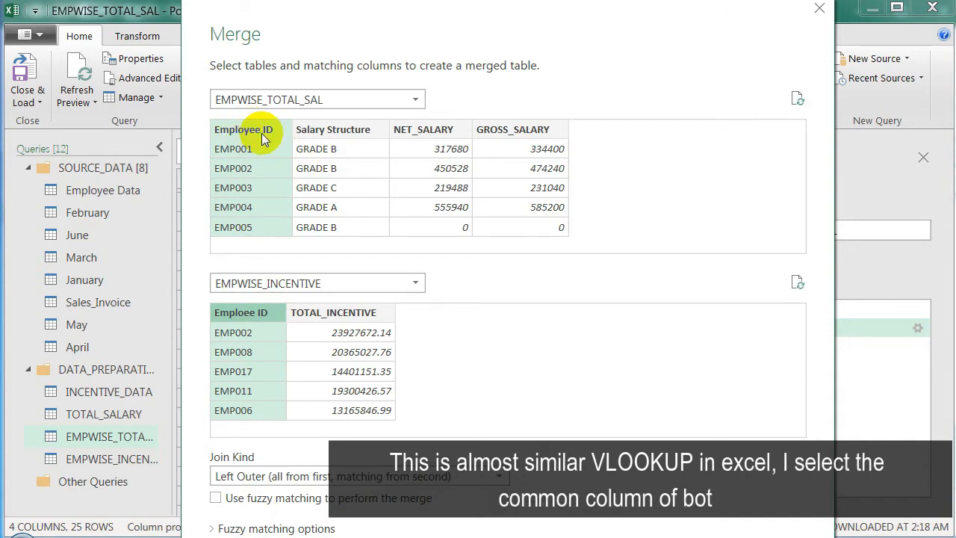
pyautogui.click(367, 478)
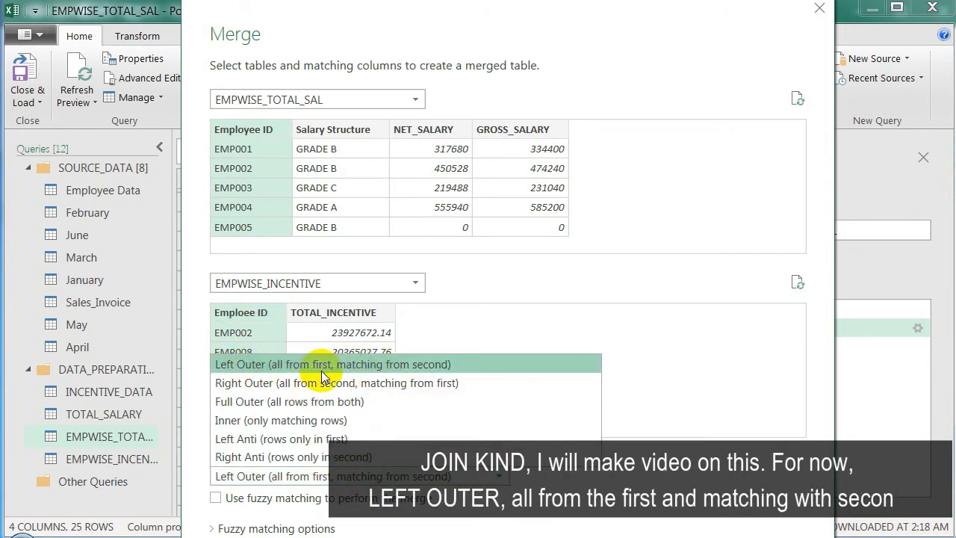
pyautogui.click(422, 366)
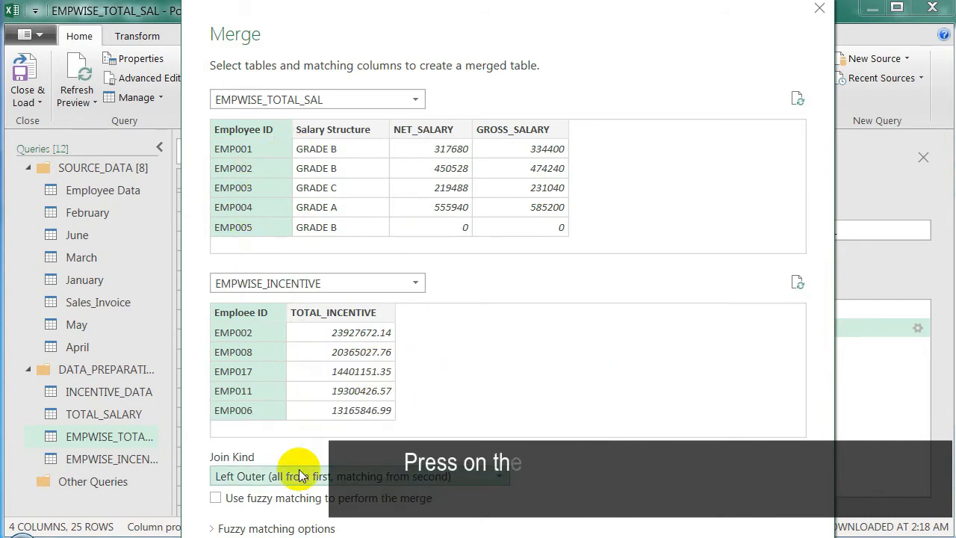
pyautogui.press('Tab')
pyautogui.press('Tab')
pyautogui.press('Tab')
pyautogui.press('Return')
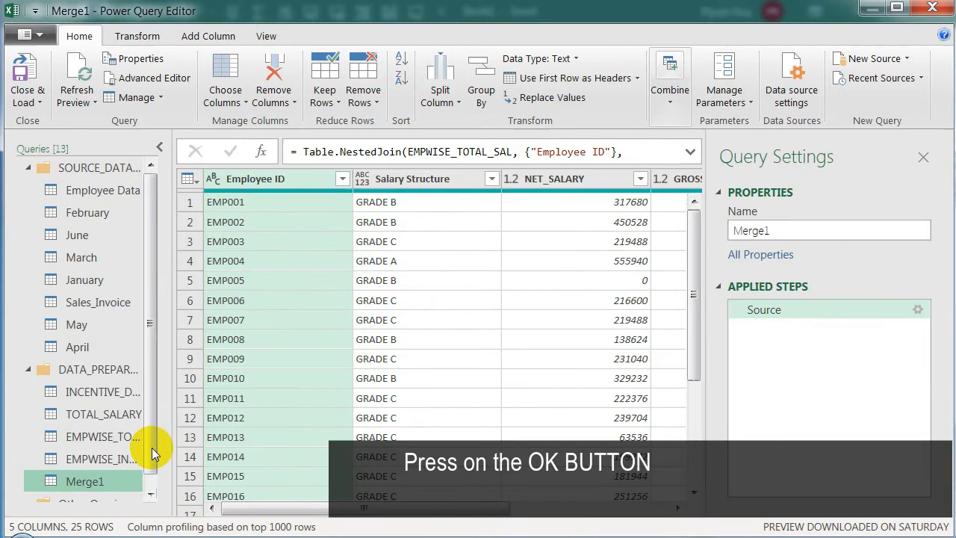
# - Rename the newly merged query SALARY_INCENTIVE
pyautogui.scroll(-1, 152, 447)
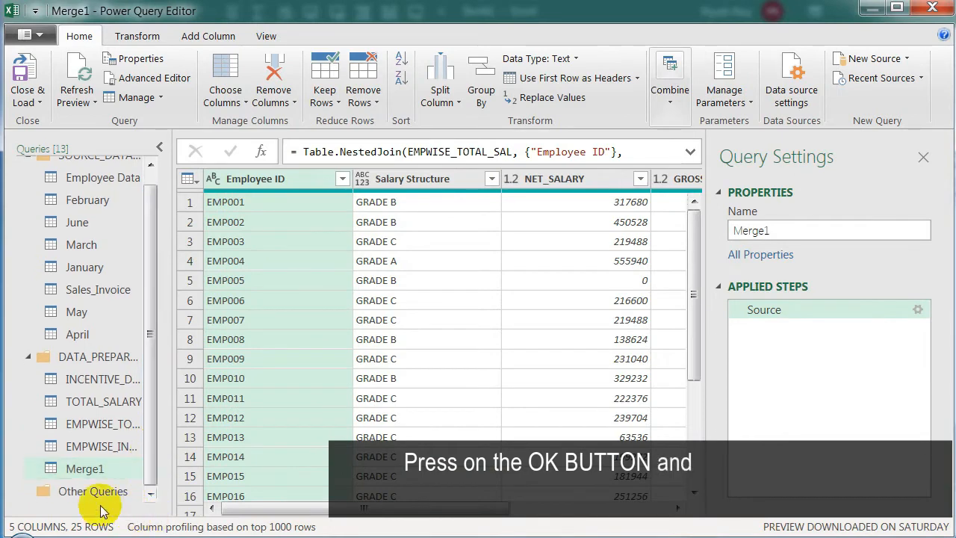
pyautogui.doubleClick(93, 469)
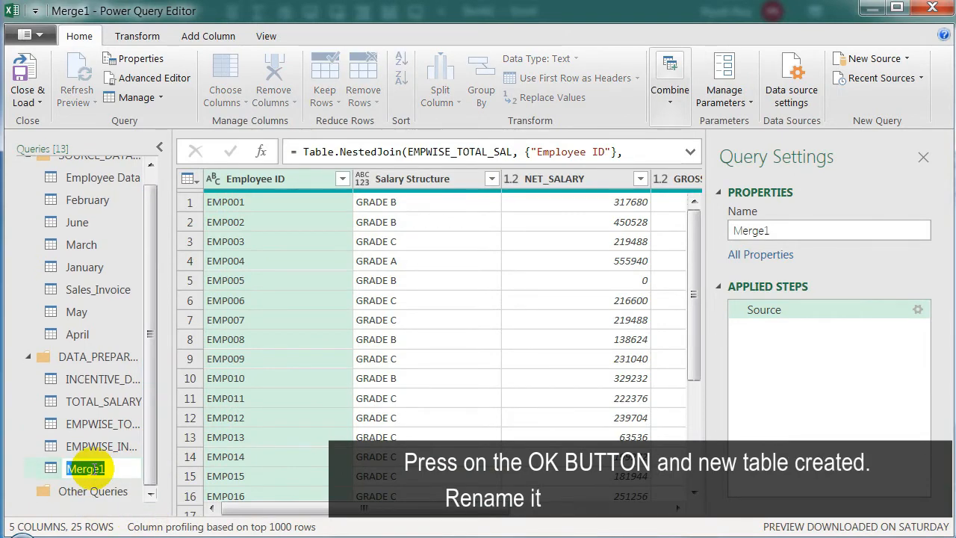
pyautogui.write('sa')
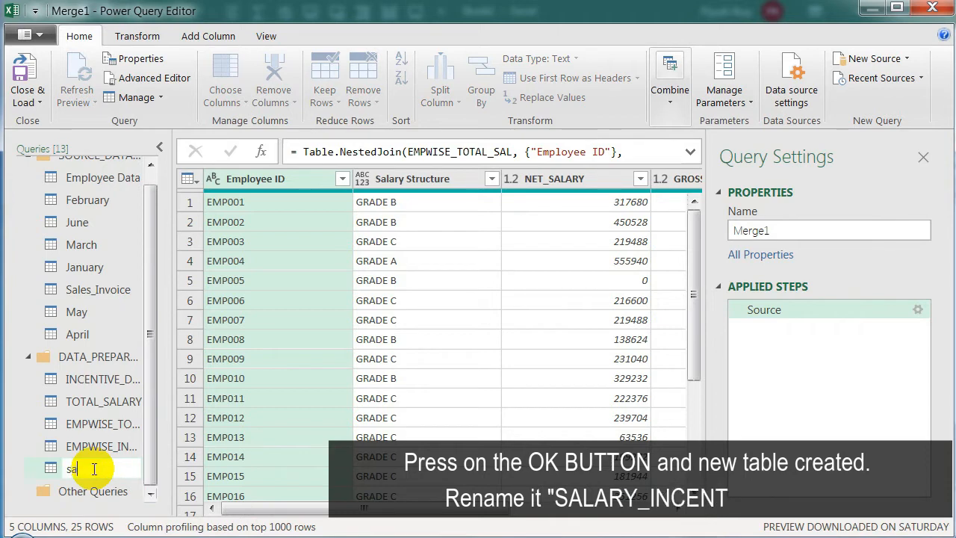
pyautogui.press('BackSpace')
pyautogui.press('BackSpace')
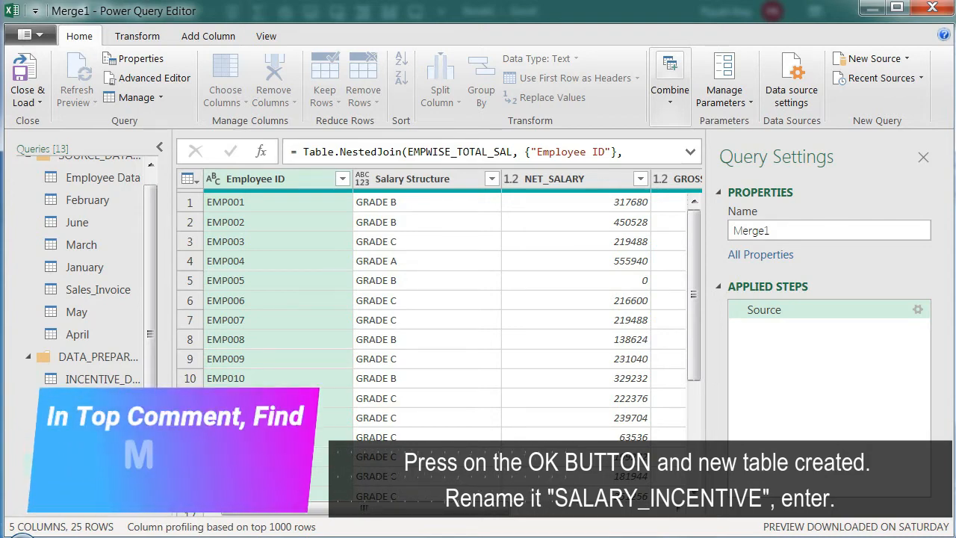
pyautogui.press('Return')
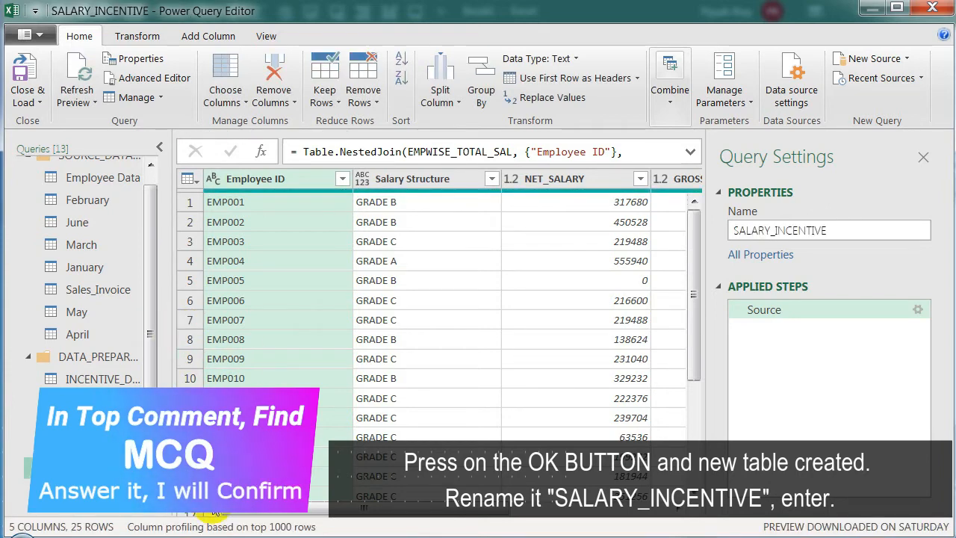
# - Expand the EMPWISE_INCENTIVE column to only TOTAL_INCENTIVE, without the original column name as prefix
pyautogui.moveTo(359, 512); pyautogui.dragTo(576, 517)
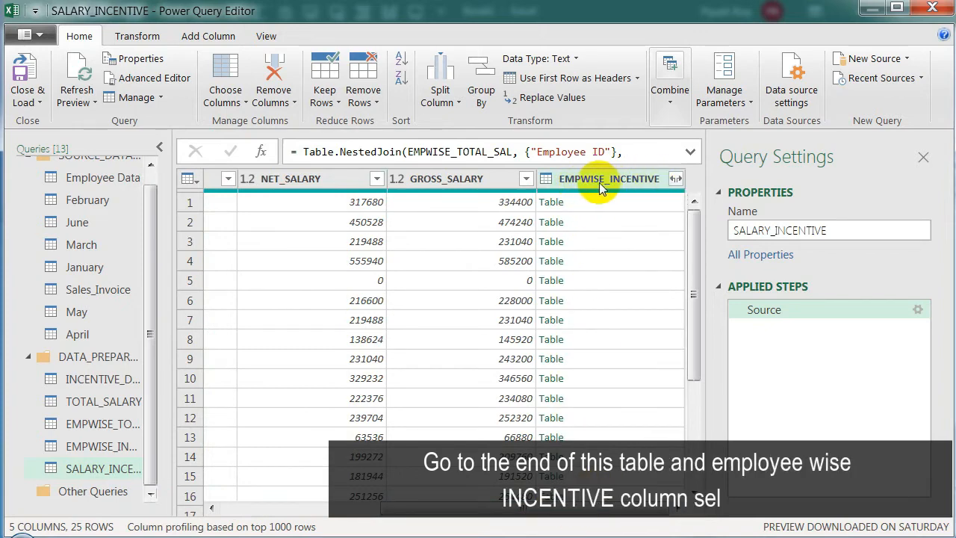
pyautogui.click(676, 179)
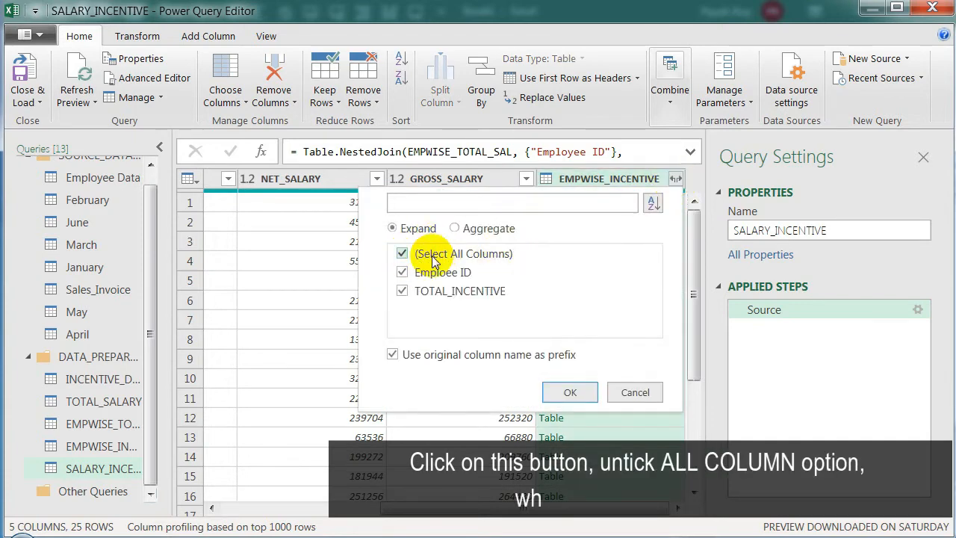
pyautogui.click(423, 253)
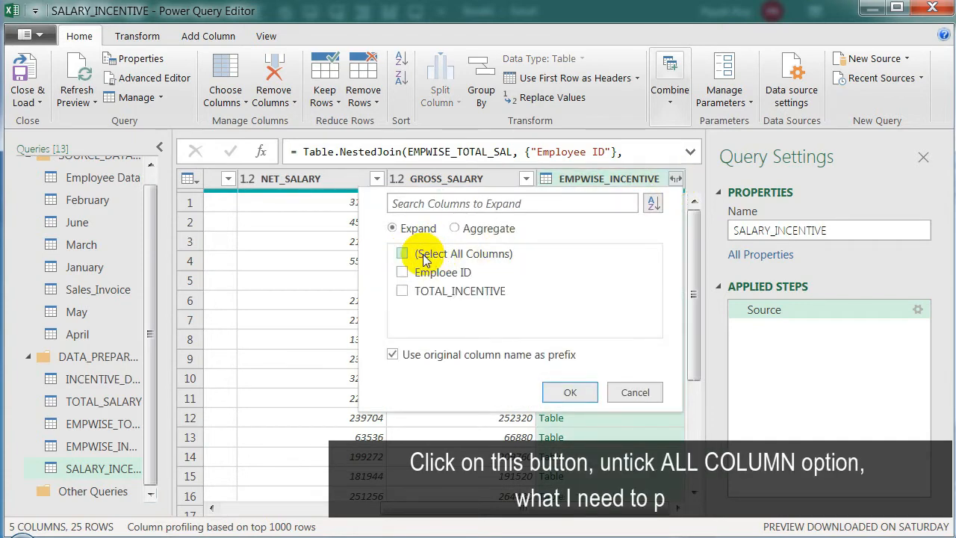
pyautogui.click(401, 291)
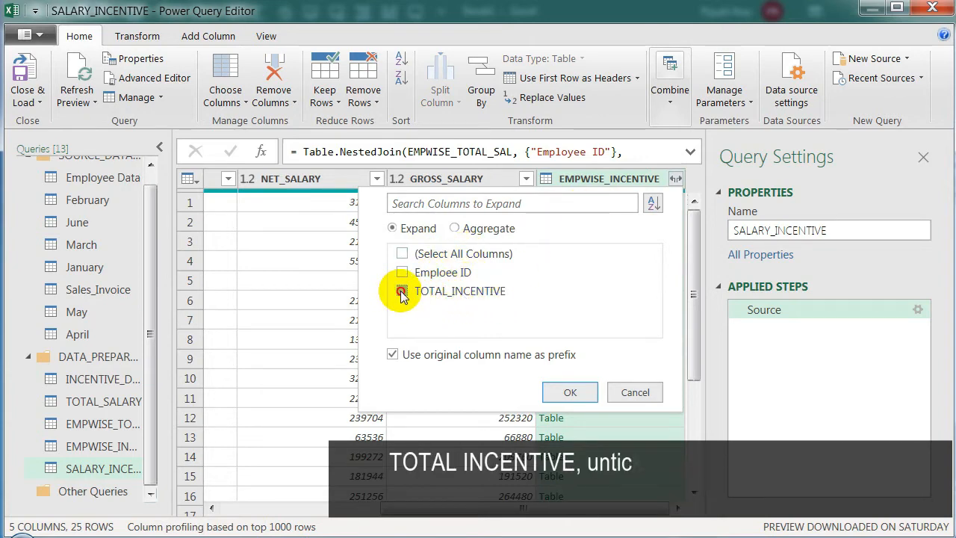
pyautogui.click(393, 354)
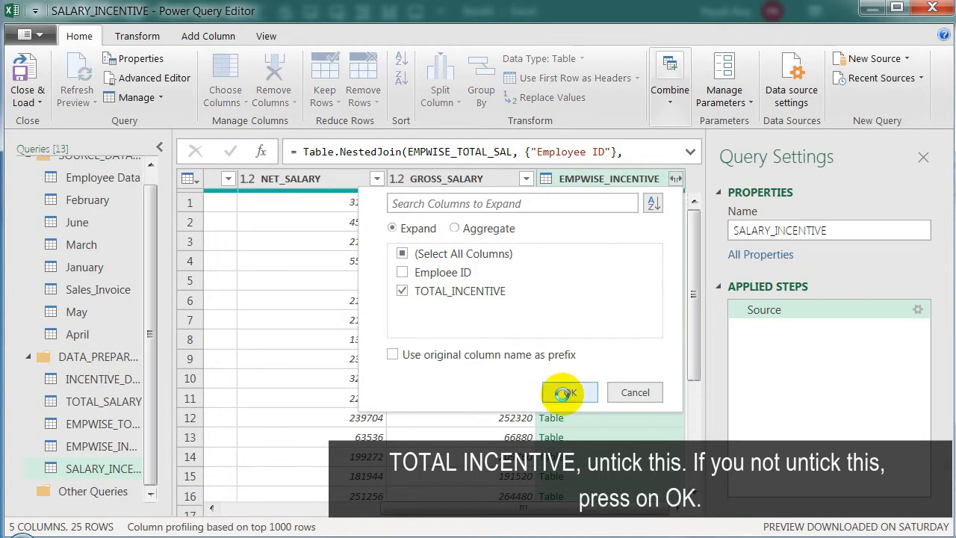
pyautogui.click(569, 392)
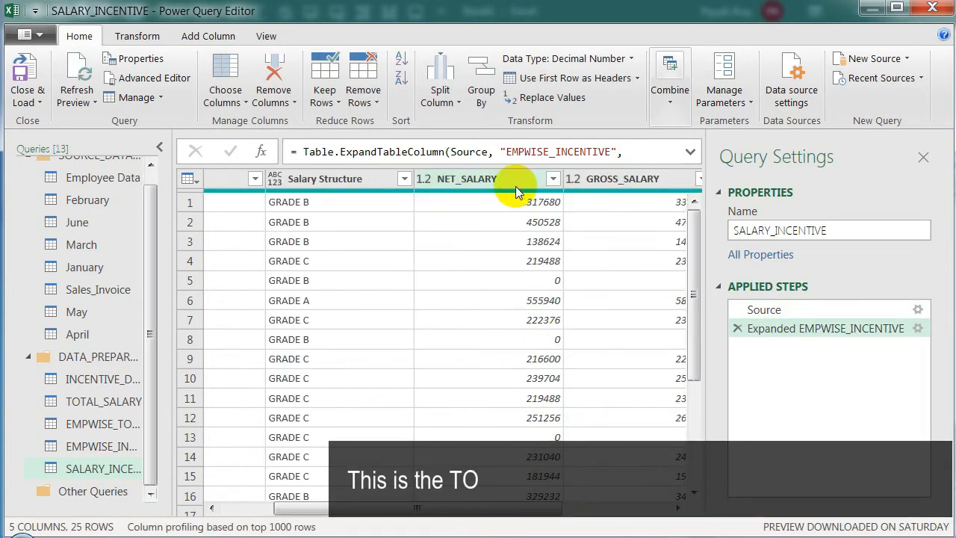
# - Add a custom column named SALARY_INCENTIVE with the formula [NET_SALARY]+[TOTAL_INCENTIVE]
pyautogui.moveTo(454, 508); pyautogui.dragTo(607, 504)
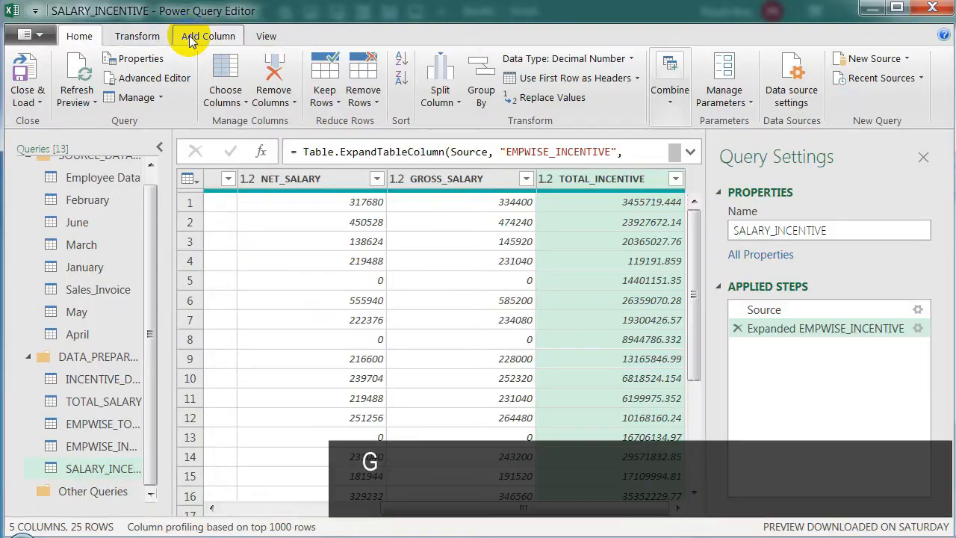
pyautogui.click(188, 37)
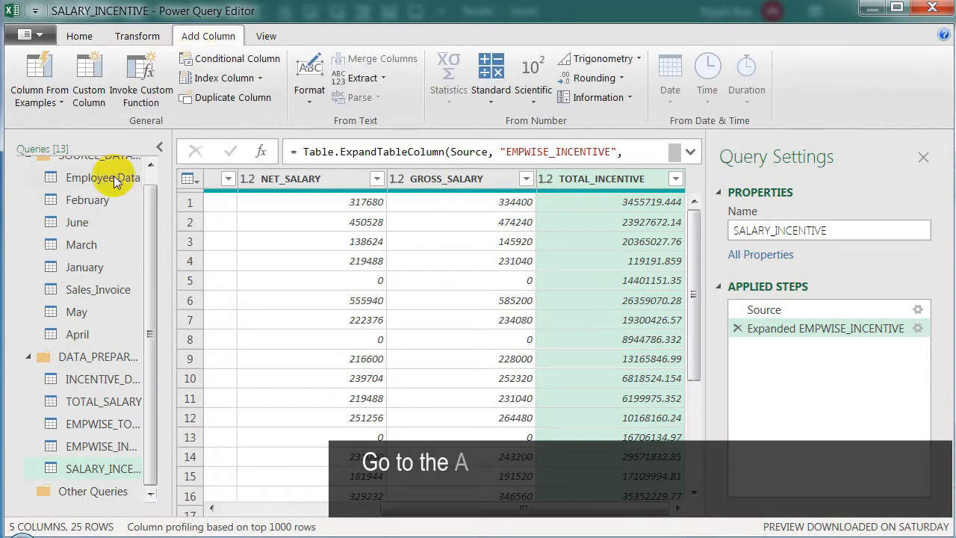
pyautogui.click(86, 102)
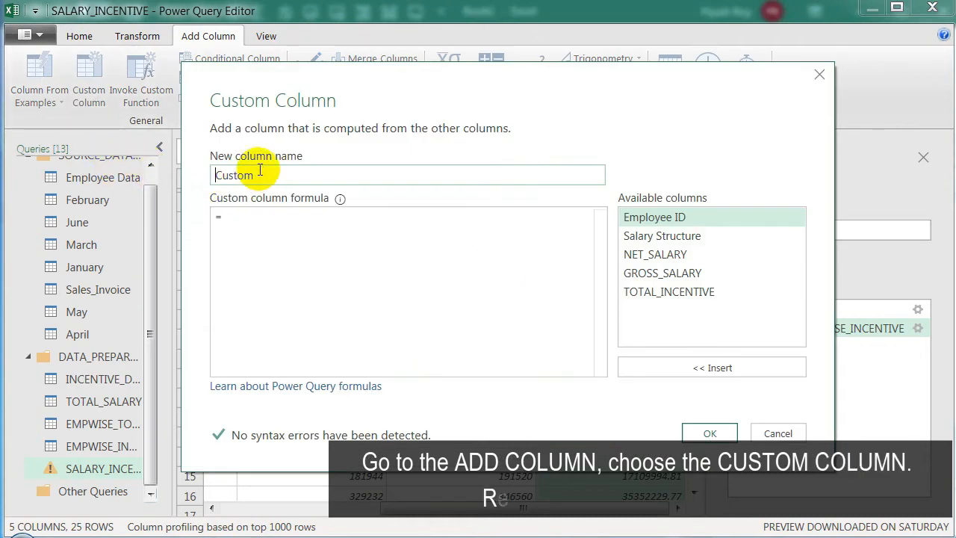
pyautogui.moveTo(260, 171); pyautogui.dragTo(214, 178)
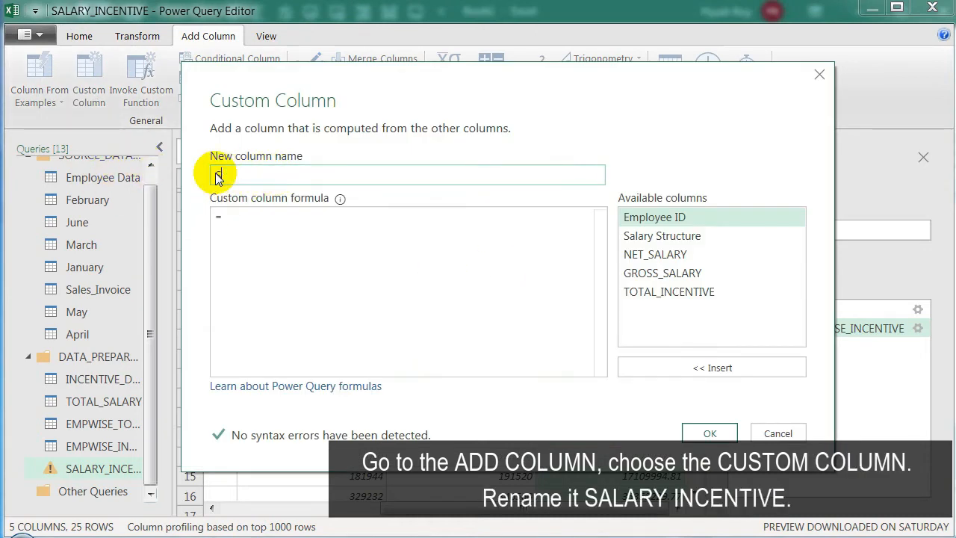
pyautogui.write('SALARY')
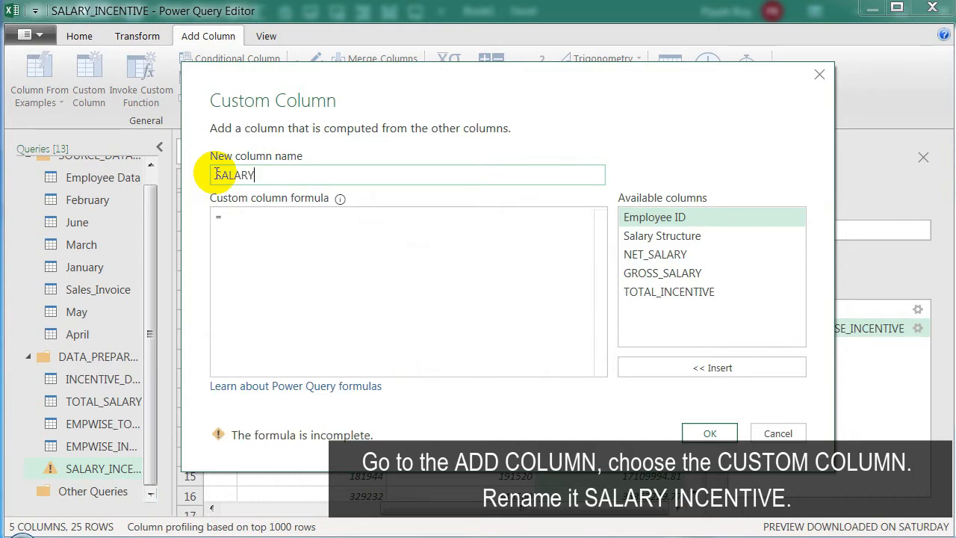
pyautogui.write('_INCENTIVE')
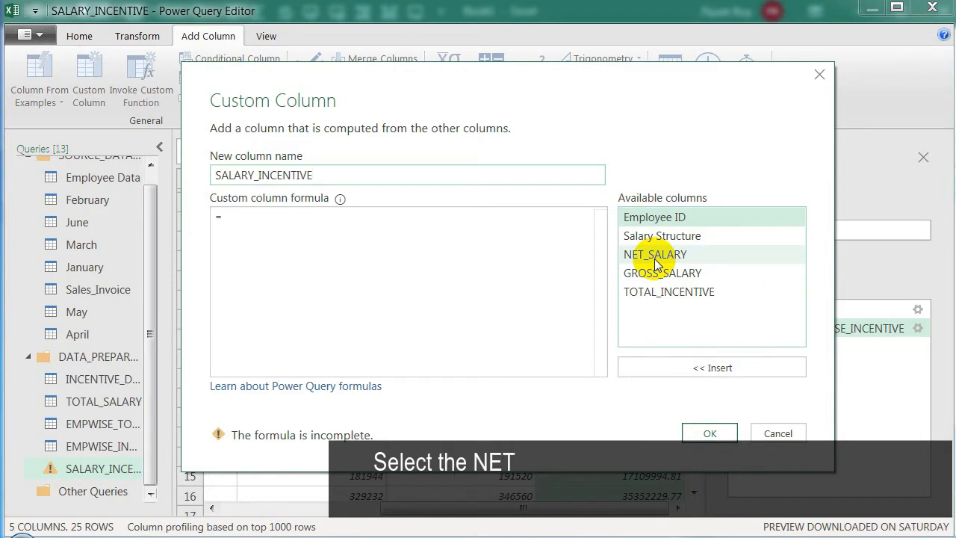
pyautogui.doubleClick(655, 255)
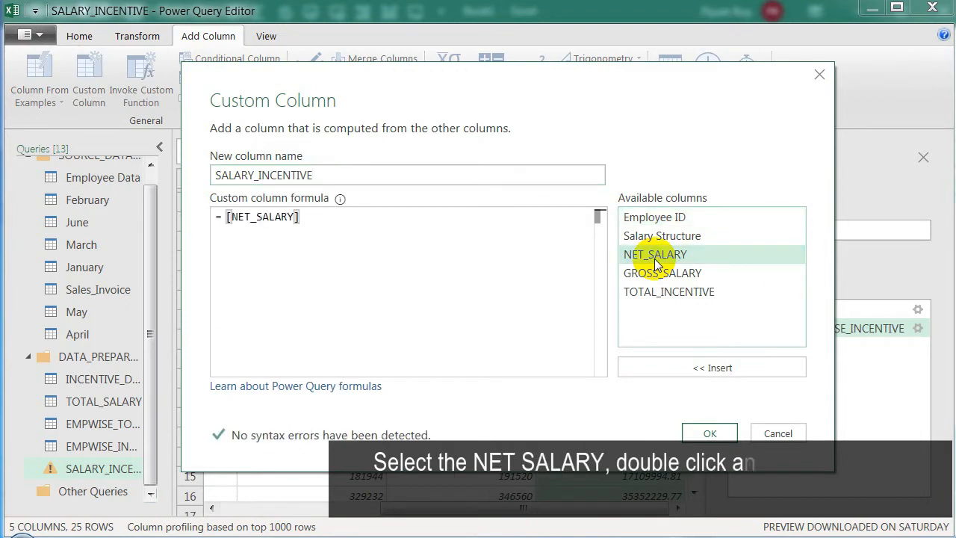
pyautogui.write('+')
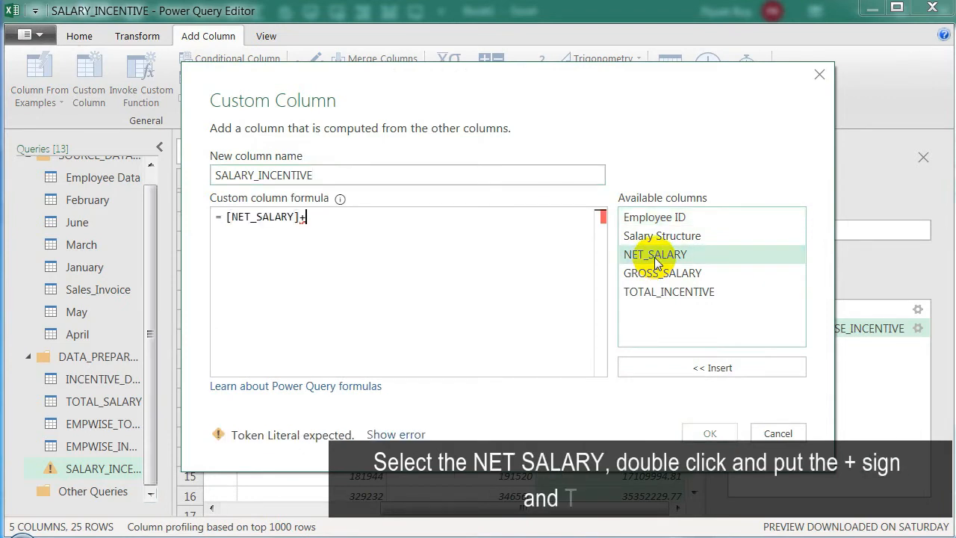
pyautogui.doubleClick(675, 293)
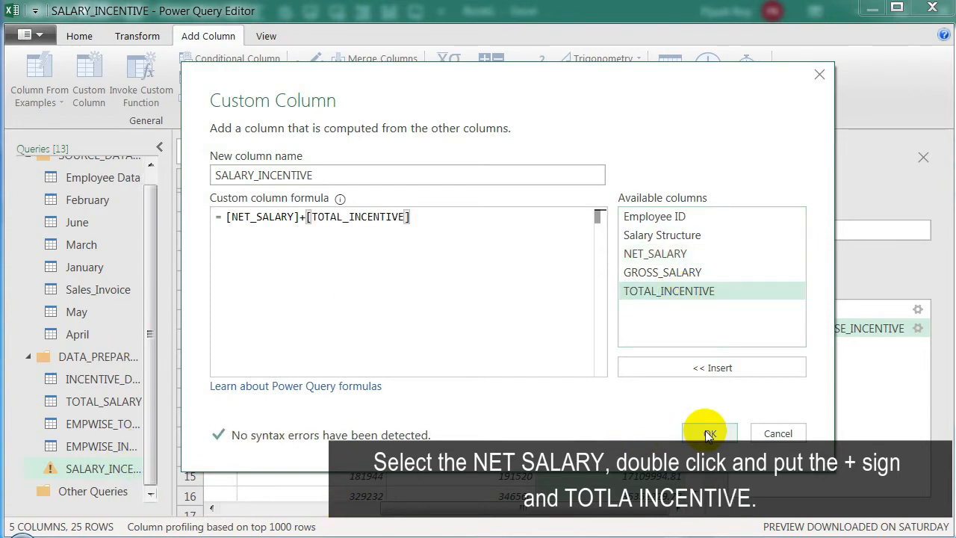
pyautogui.click(708, 435)
# - Set the SALARY_INCENTIVE column's data type to Decimal Number and round its values to 2 decimal places
pyautogui.click(546, 179)
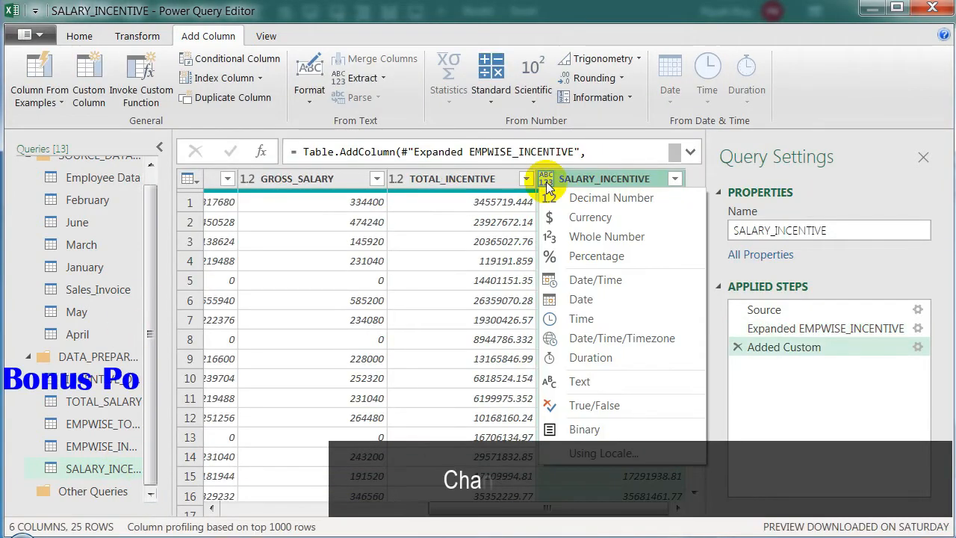
pyautogui.click(579, 201)
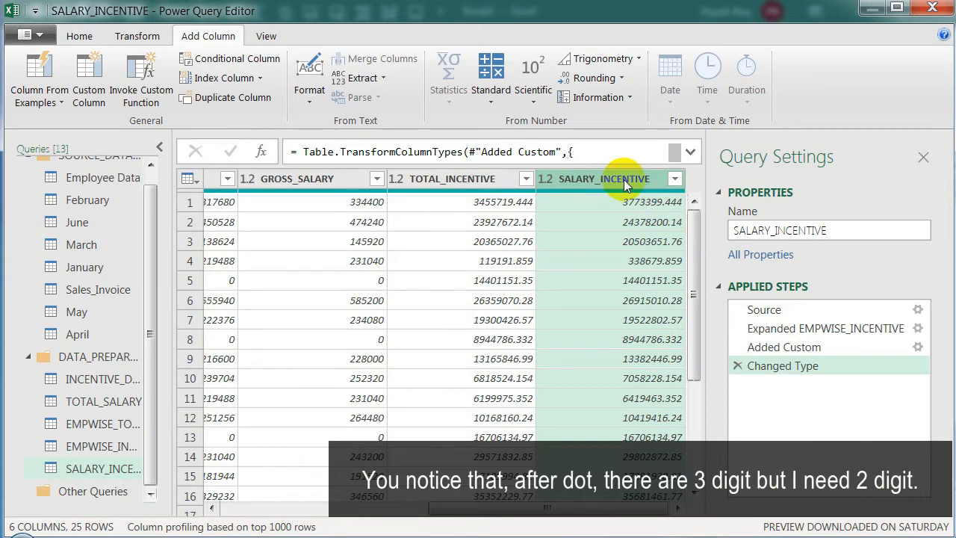
pyautogui.click(137, 37)
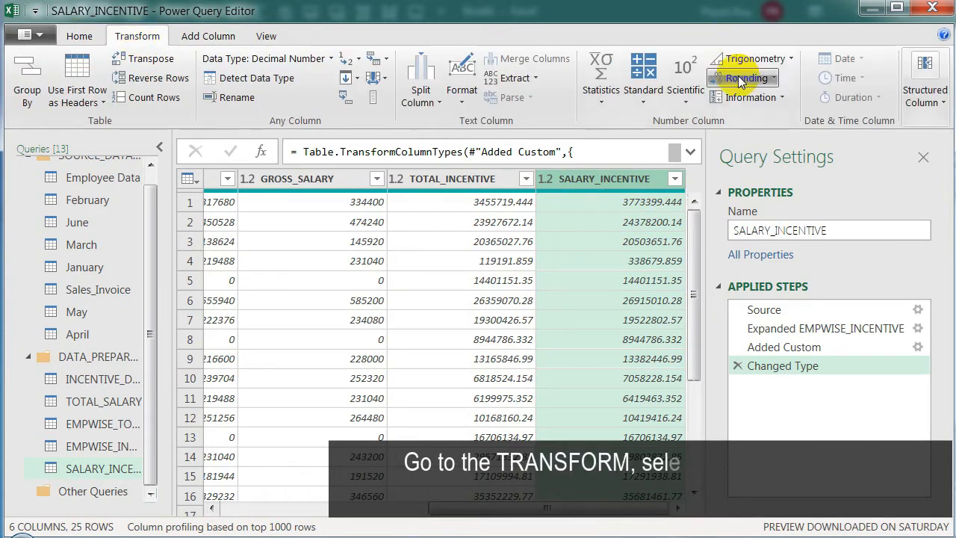
pyautogui.click(774, 78)
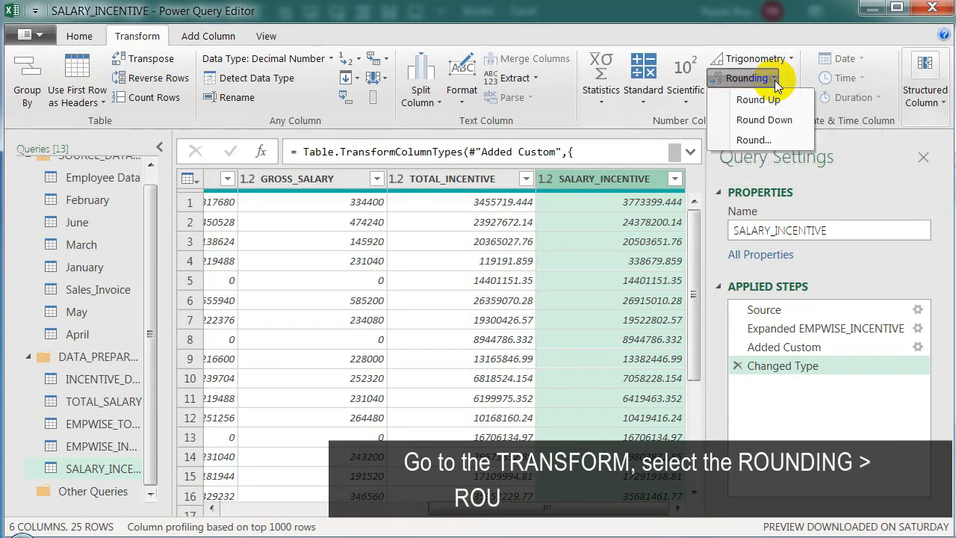
pyautogui.click(776, 138)
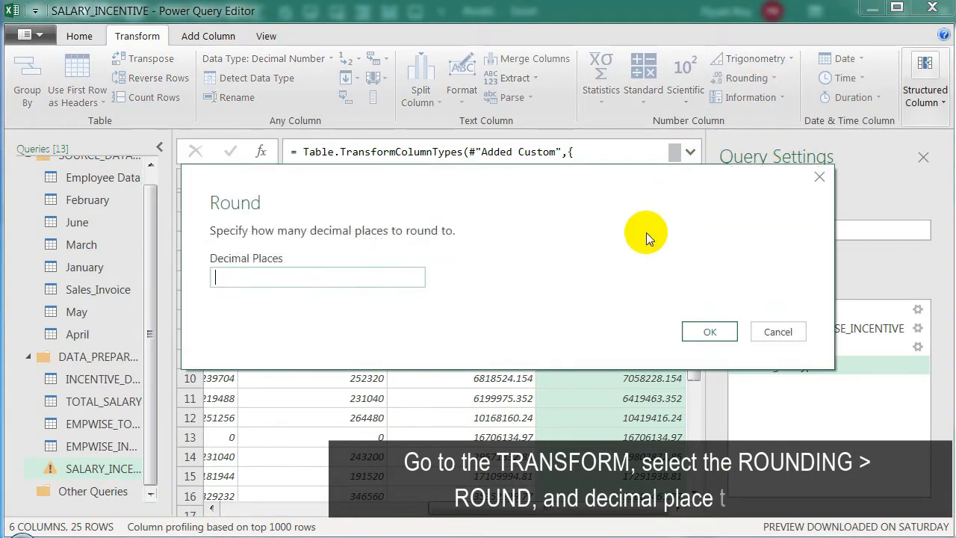
pyautogui.write('2')
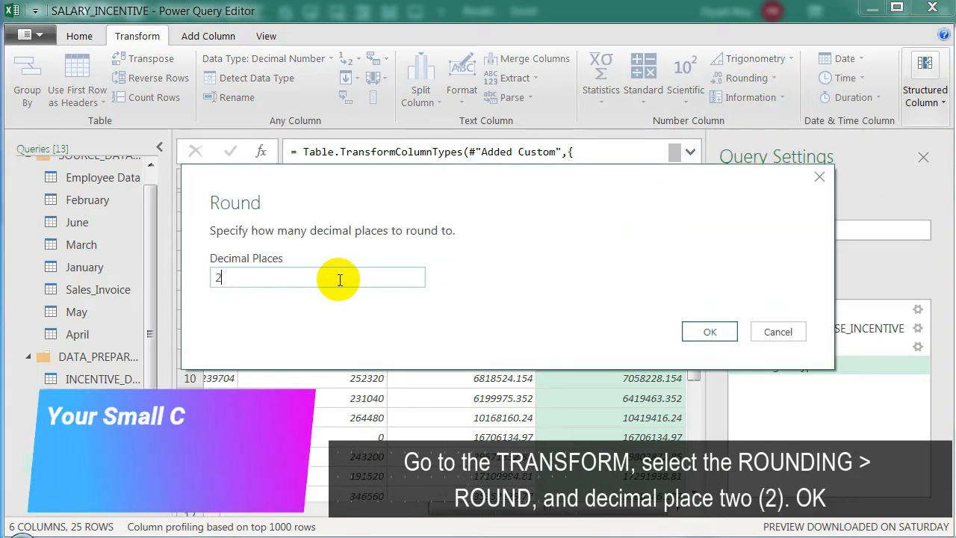
pyautogui.click(704, 331)
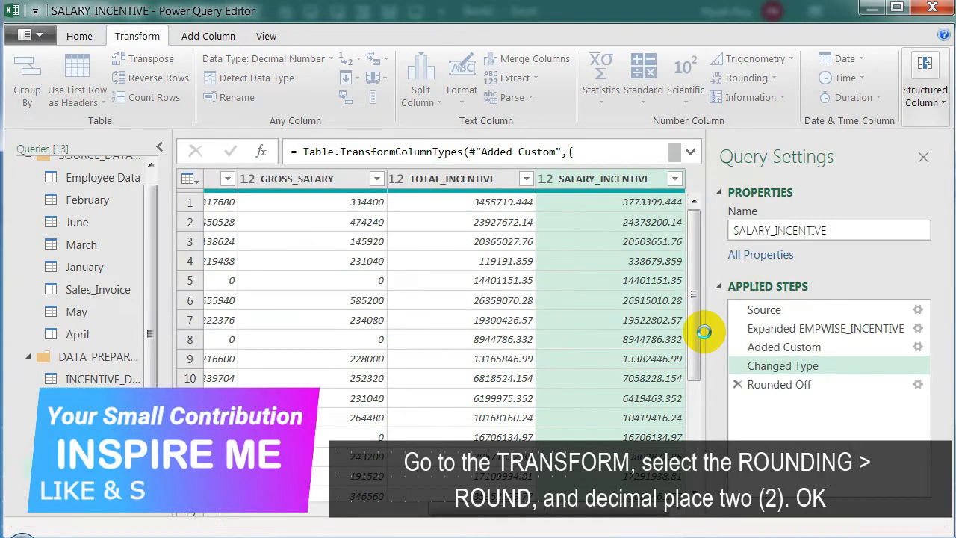
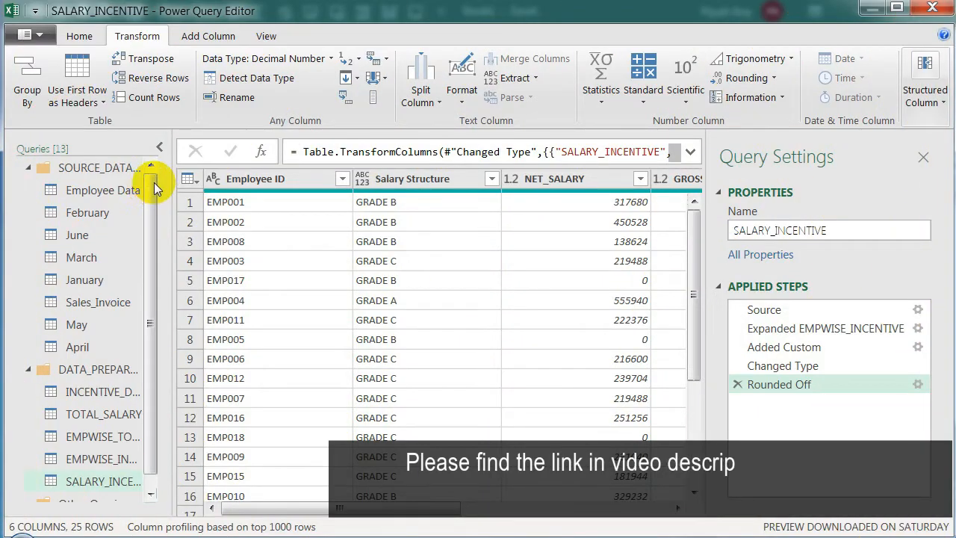
# - Start a custom column in the Employee Data query and name it FULL_NAME
pyautogui.click(98, 191)
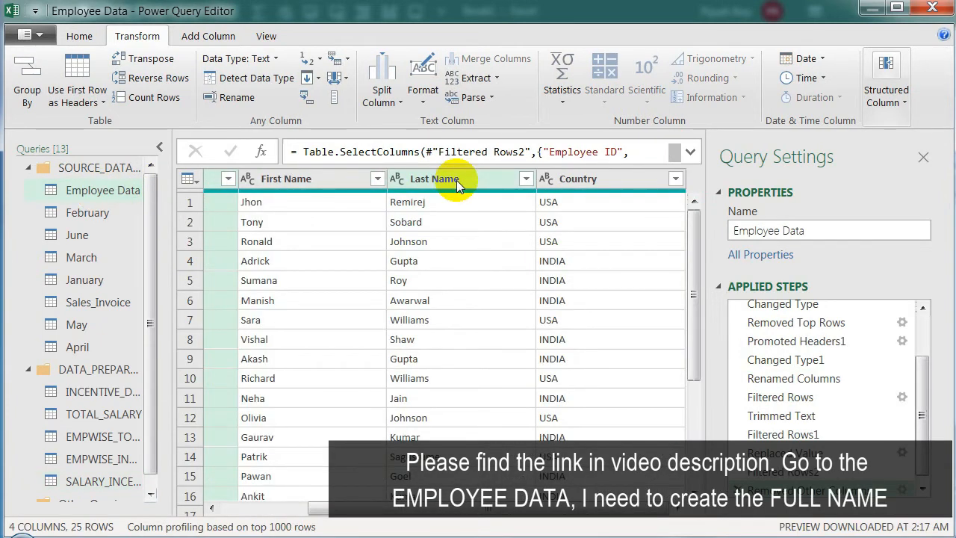
pyautogui.click(214, 41)
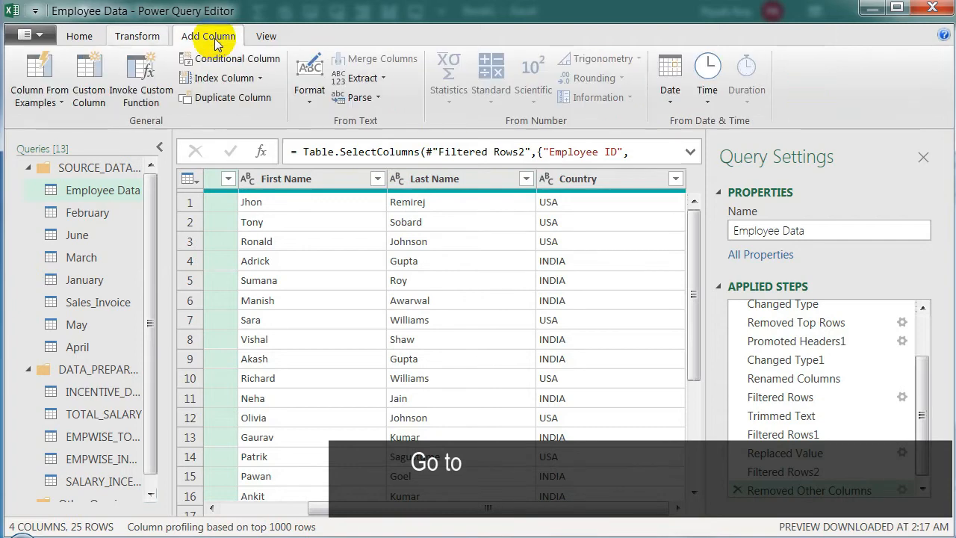
pyautogui.click(91, 88)
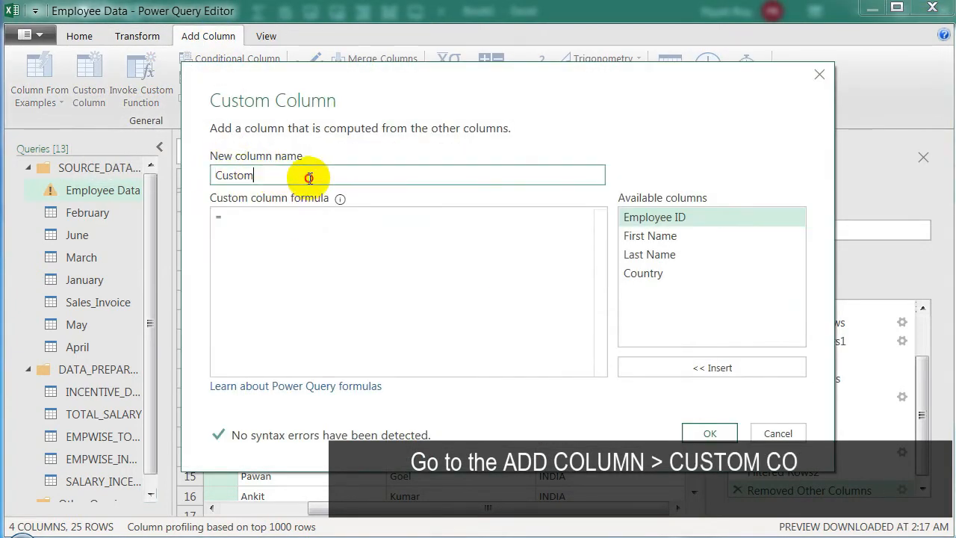
pyautogui.moveTo(309, 179); pyautogui.dragTo(198, 178)
pyautogui.write('FU')
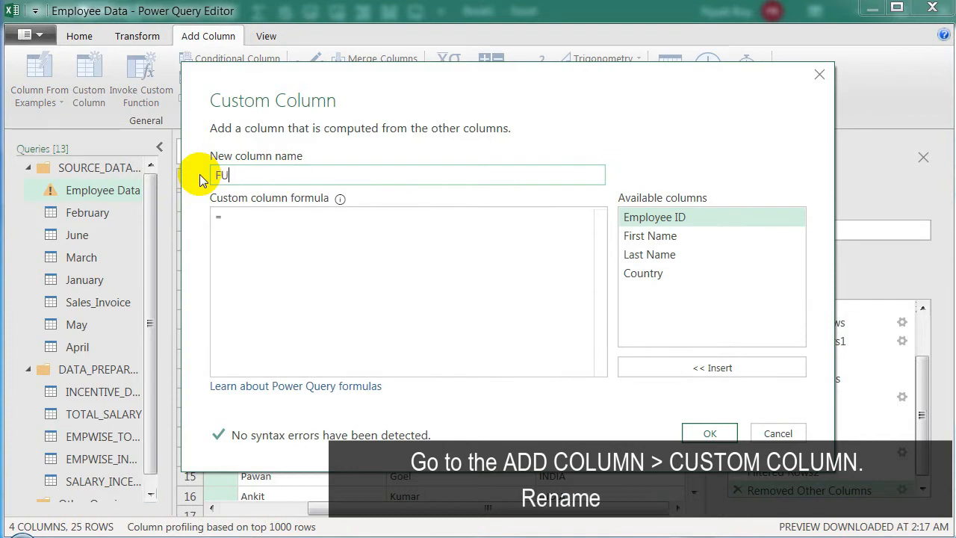
pyautogui.write('LL')
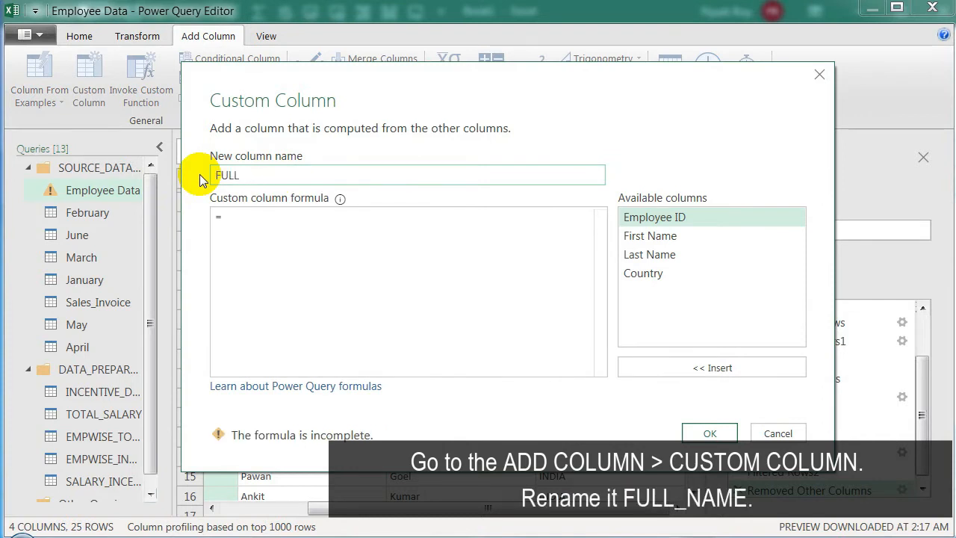
pyautogui.write(' NAM_NAME')
pyautogui.click(291, 215)
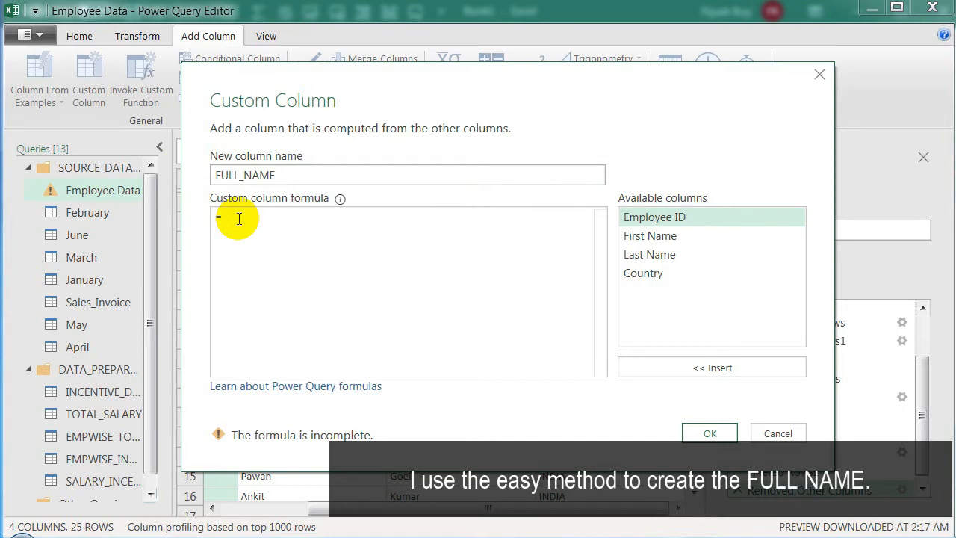
# - Create the FULL_NAME column with the formula [First Name]&" "&[Last Name] and set its data type to Text
pyautogui.doubleClick(659, 237)
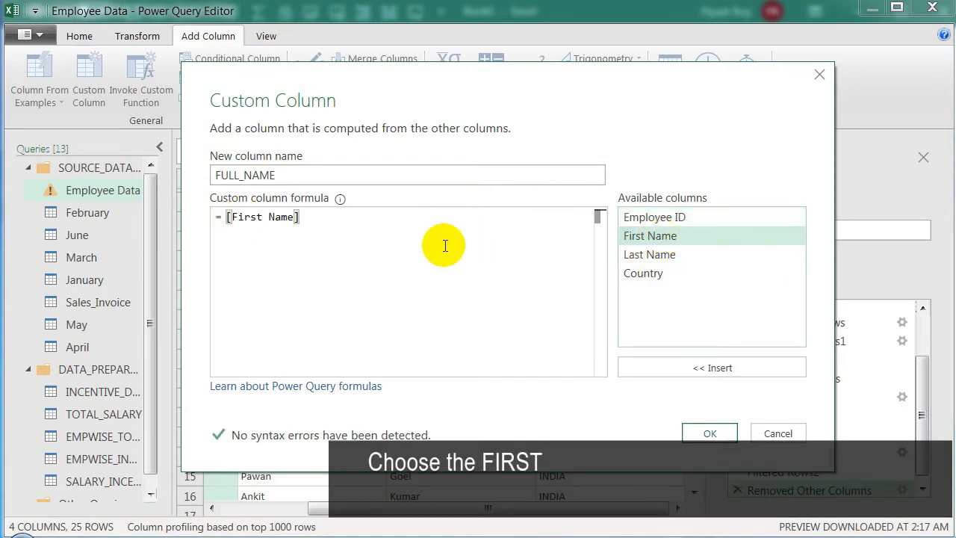
pyautogui.write('&')
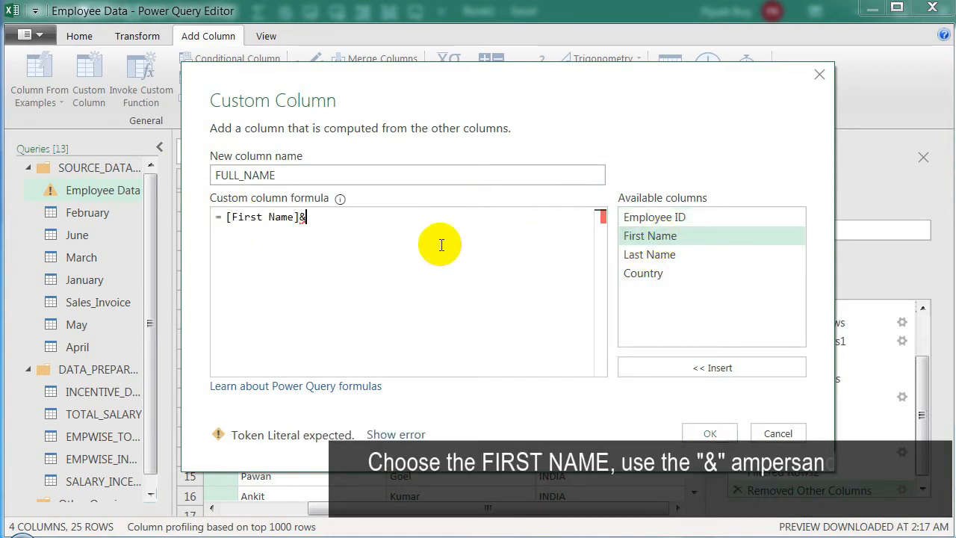
pyautogui.write('""')
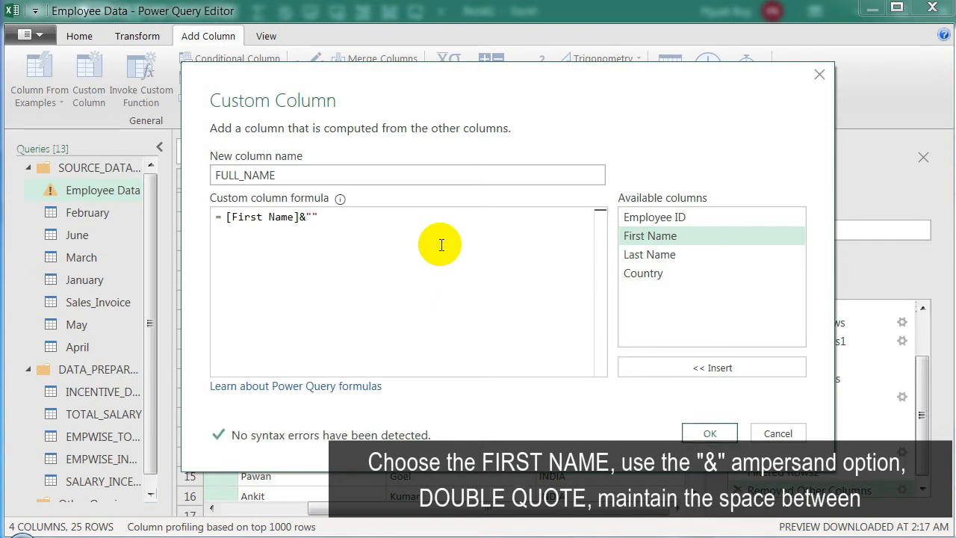
pyautogui.write(' "')
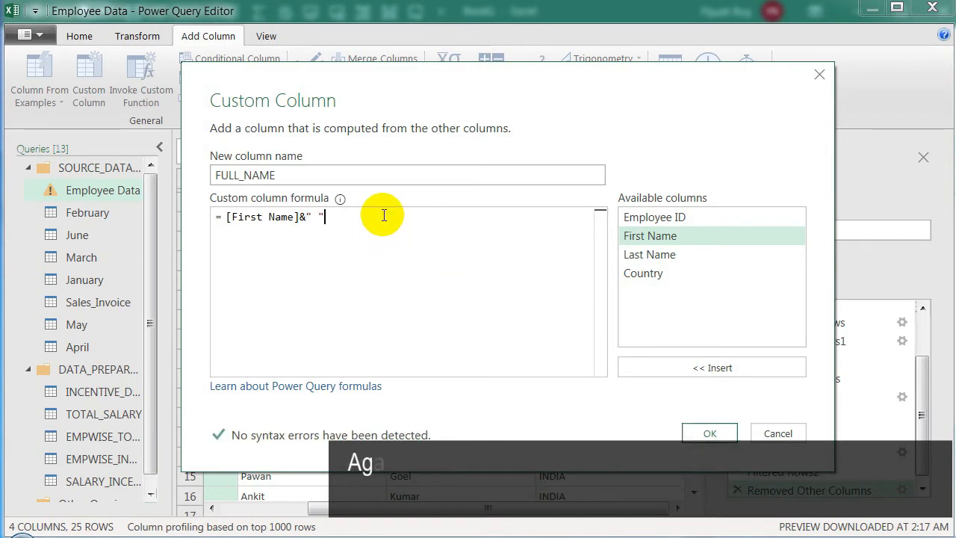
pyautogui.write('&')
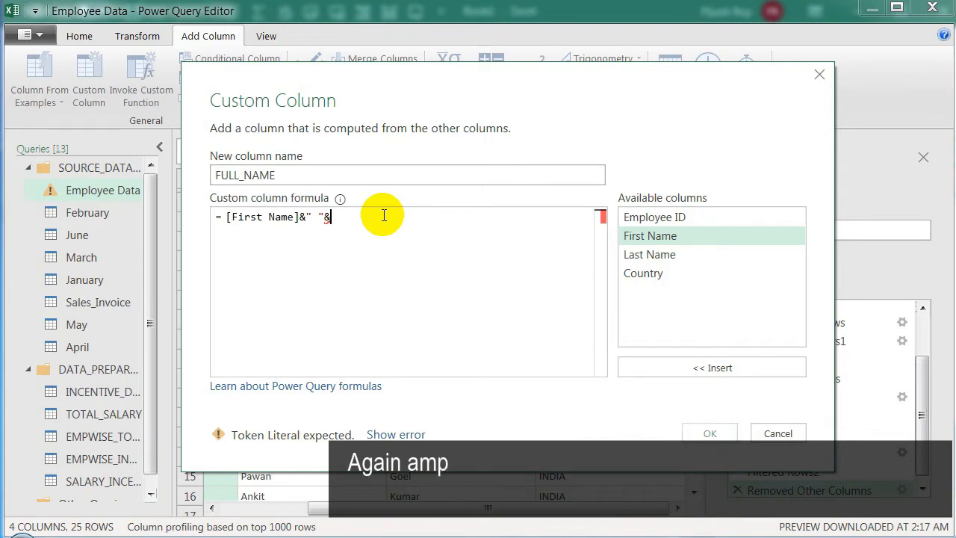
pyautogui.click(649, 254)
pyautogui.doubleClick(650, 255)
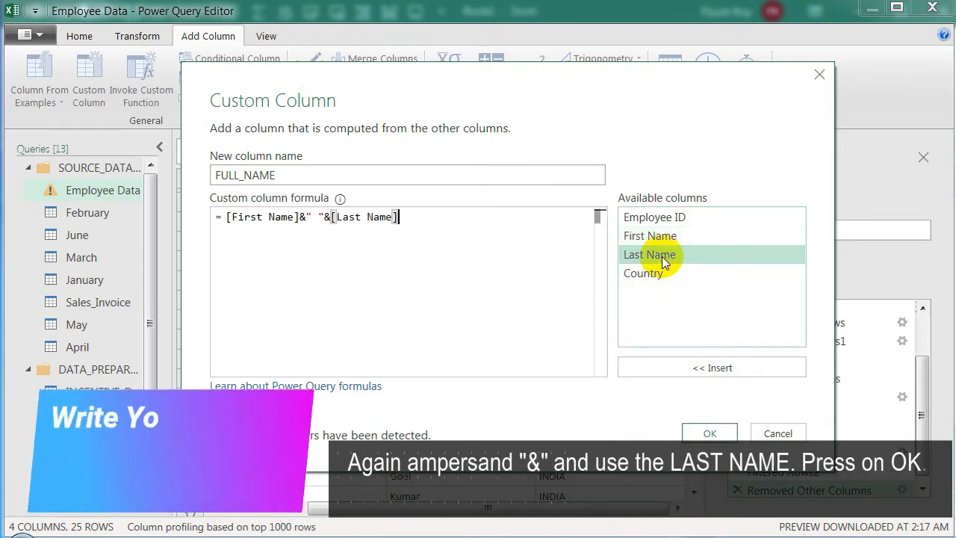
pyautogui.click(710, 433)
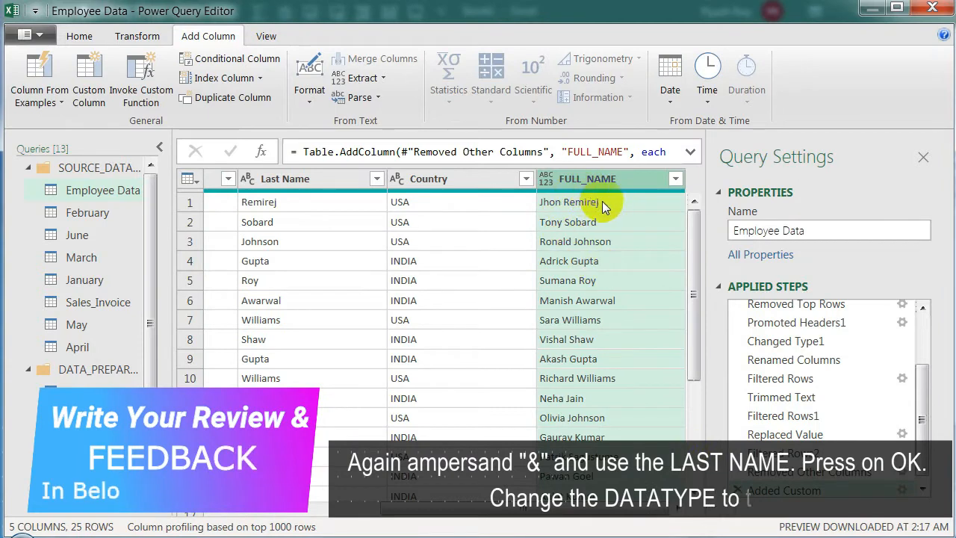
pyautogui.click(546, 178)
pyautogui.click(608, 379)
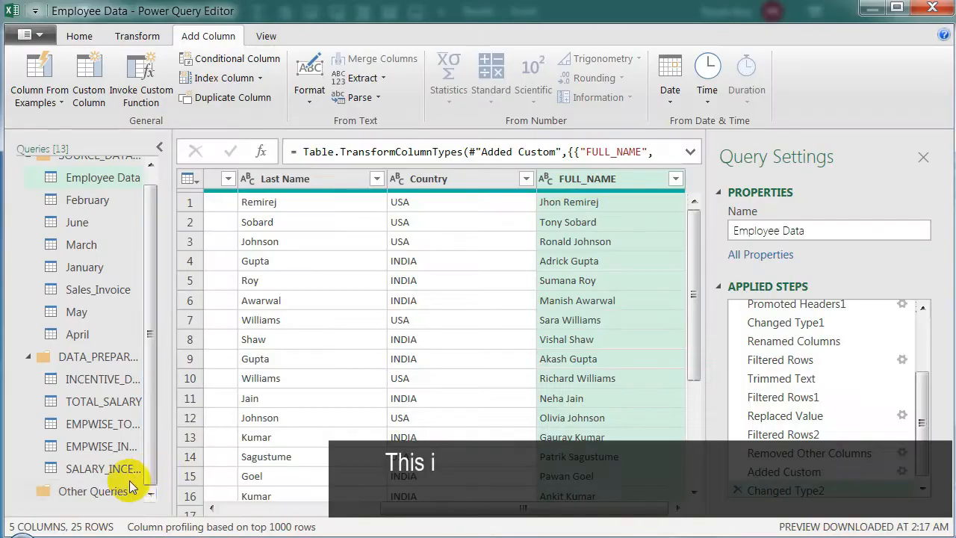
# - Merge Employee Data into the existing SALARY_INCENTIVE query, matching both tables on Employee ID with a Left Outer join
pyautogui.click(105, 468)
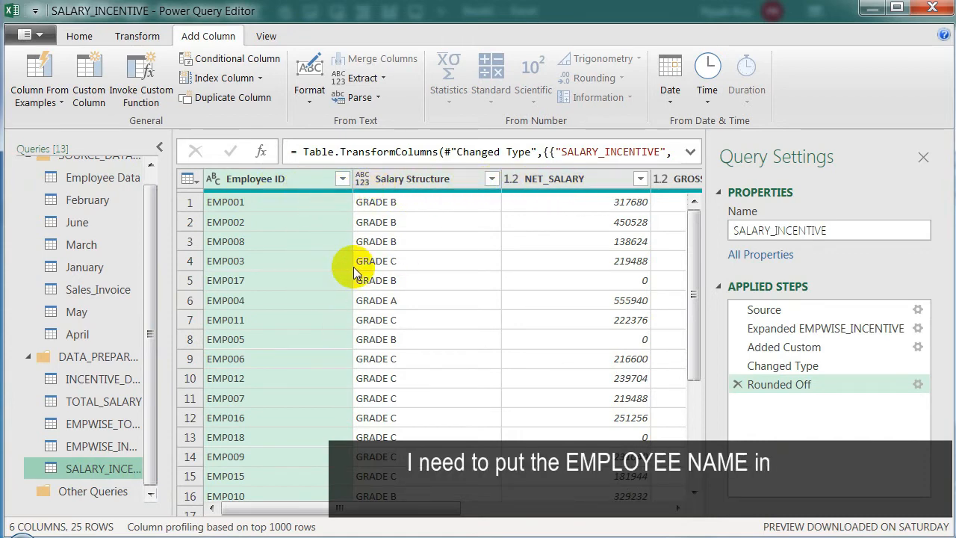
pyautogui.click(82, 37)
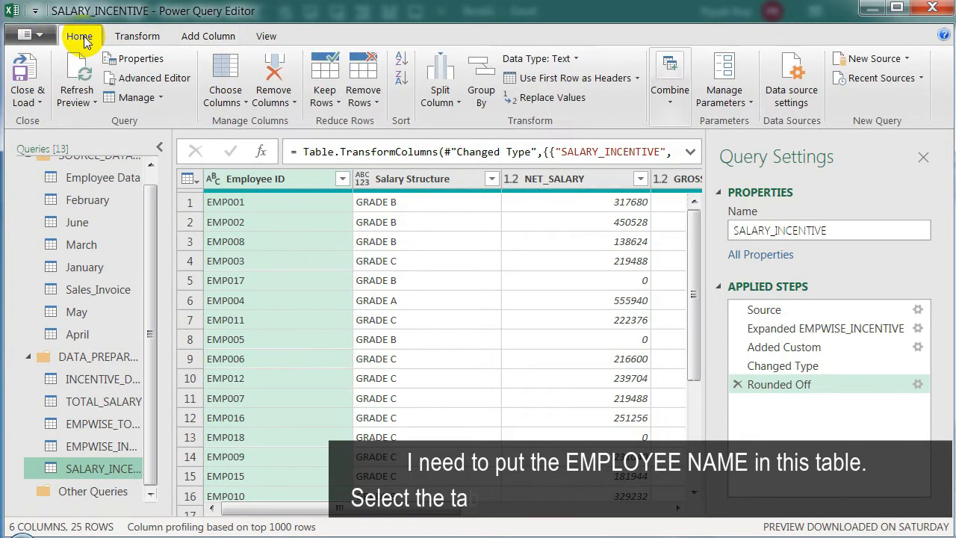
pyautogui.click(675, 106)
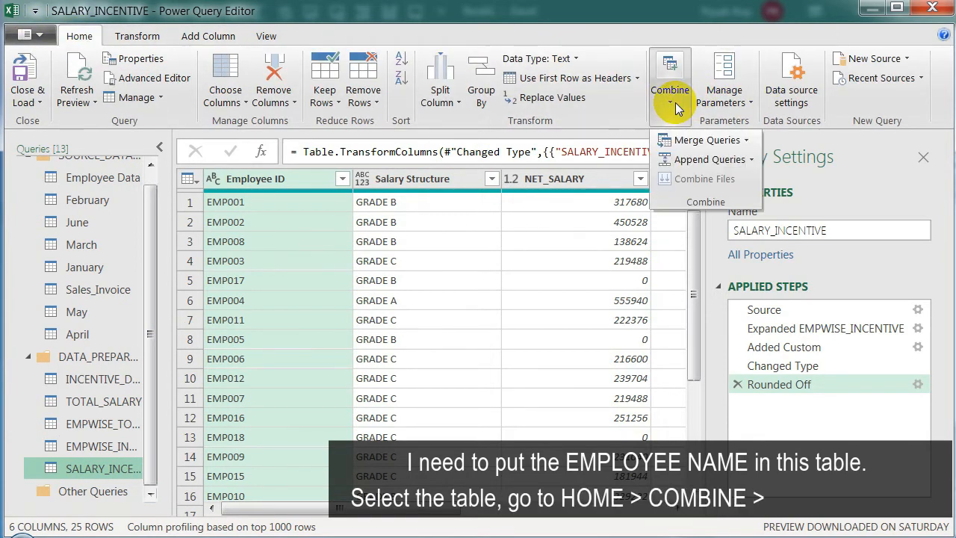
pyautogui.click(746, 140)
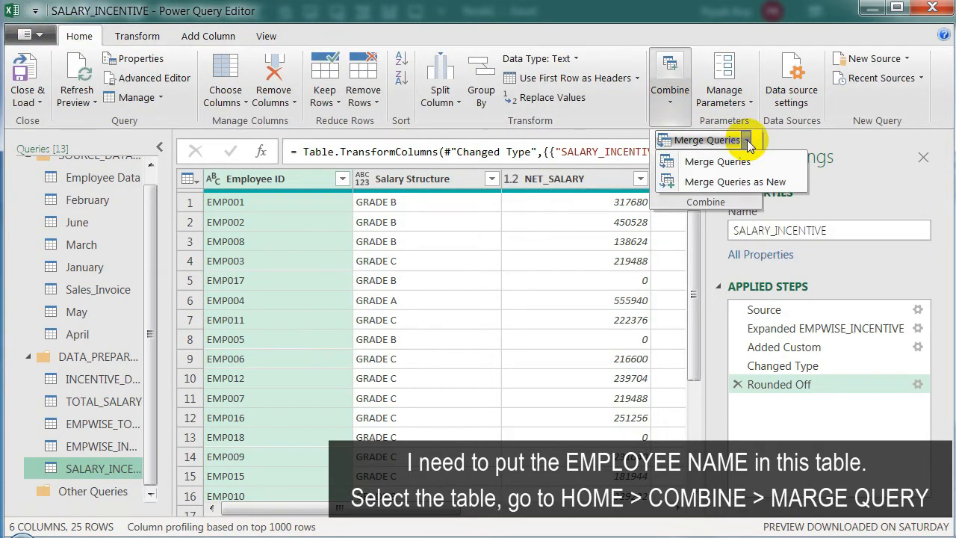
pyautogui.click(757, 163)
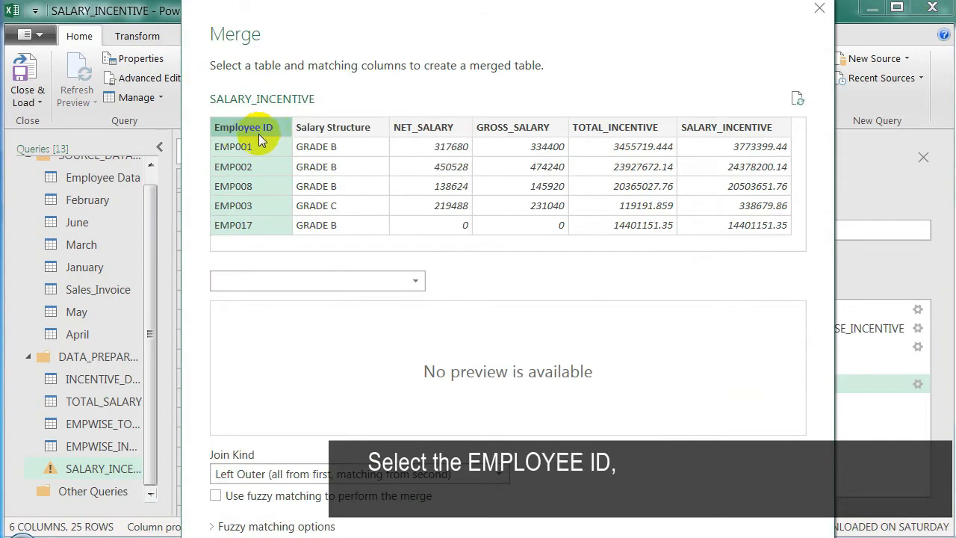
pyautogui.click(329, 280)
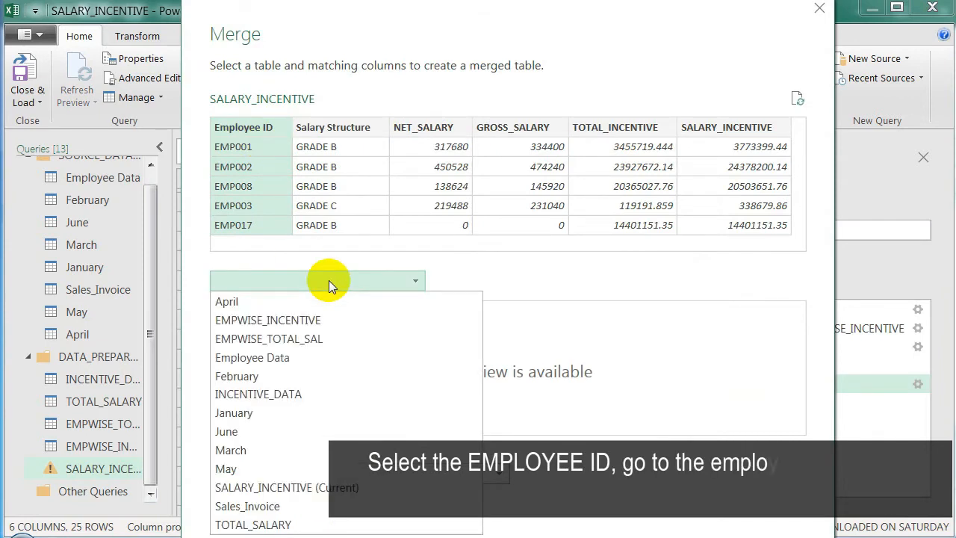
pyautogui.click(310, 358)
pyautogui.click(243, 310)
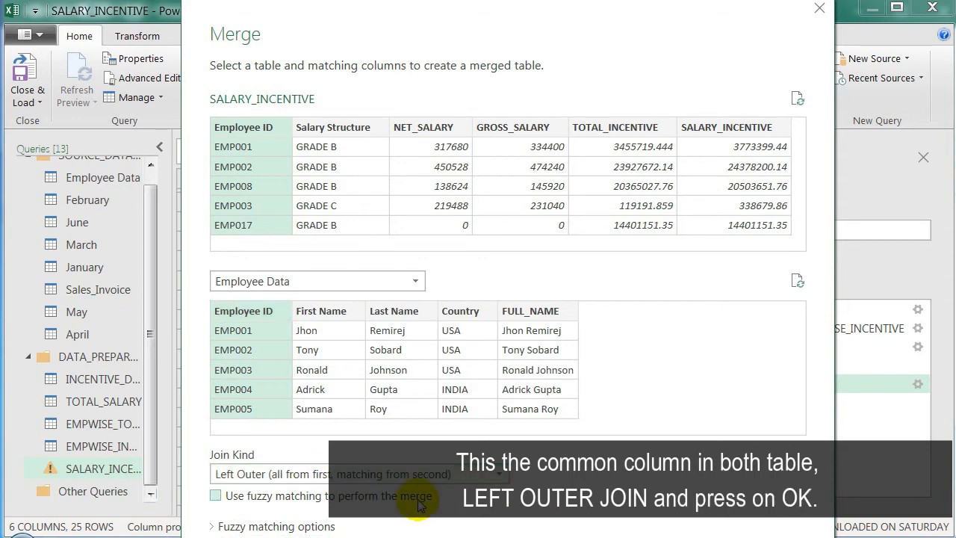
pyautogui.press('Return')
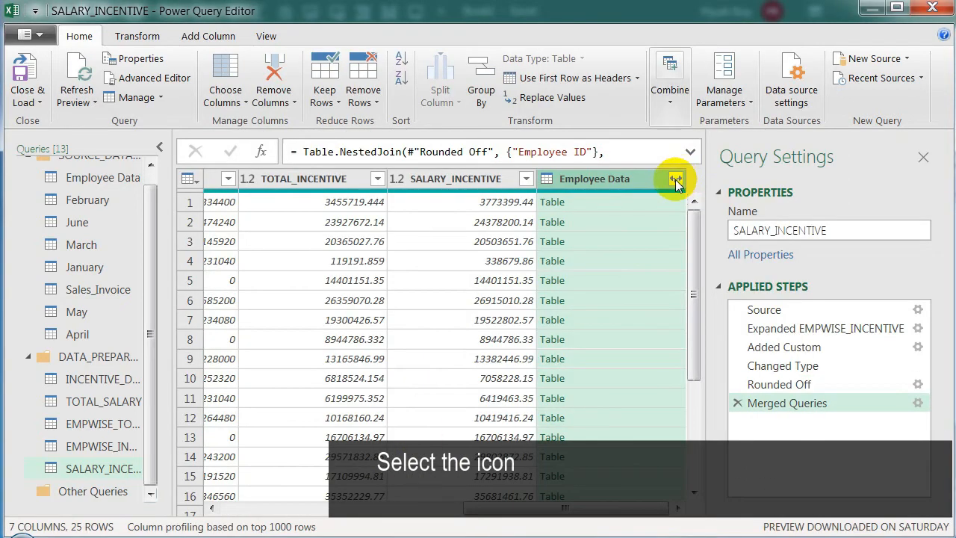
# - Expand the merged Employee Data column to only FULL_NAME, without the original column name as prefix
pyautogui.click(675, 181)
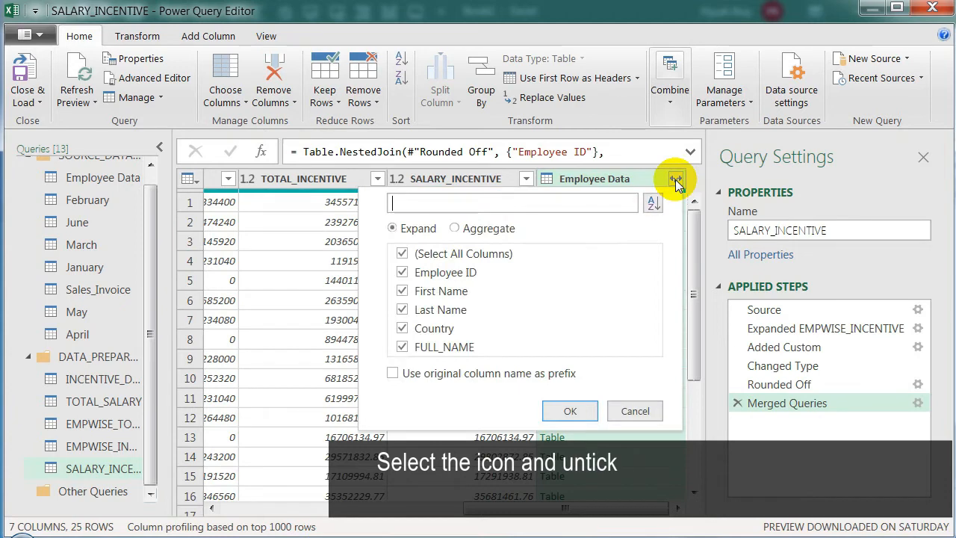
pyautogui.click(403, 253)
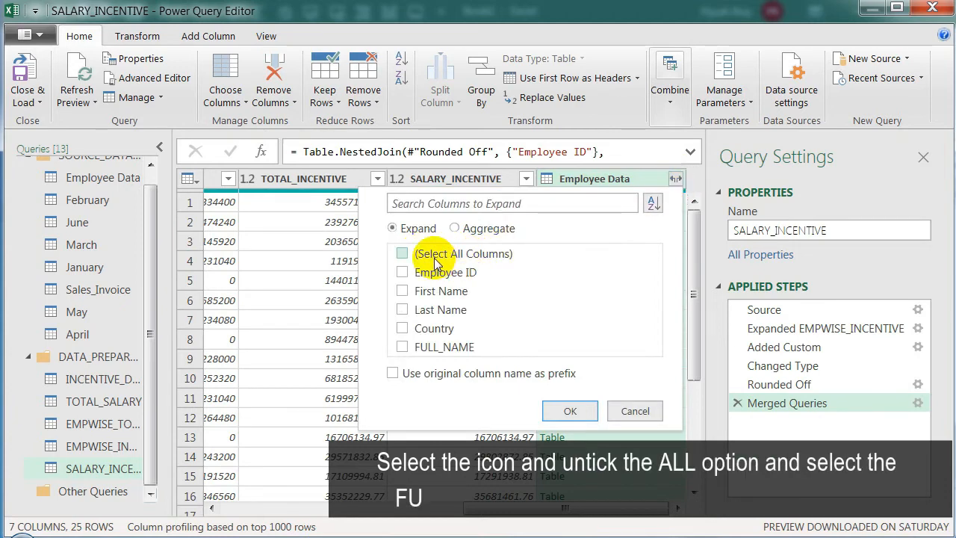
pyautogui.click(401, 347)
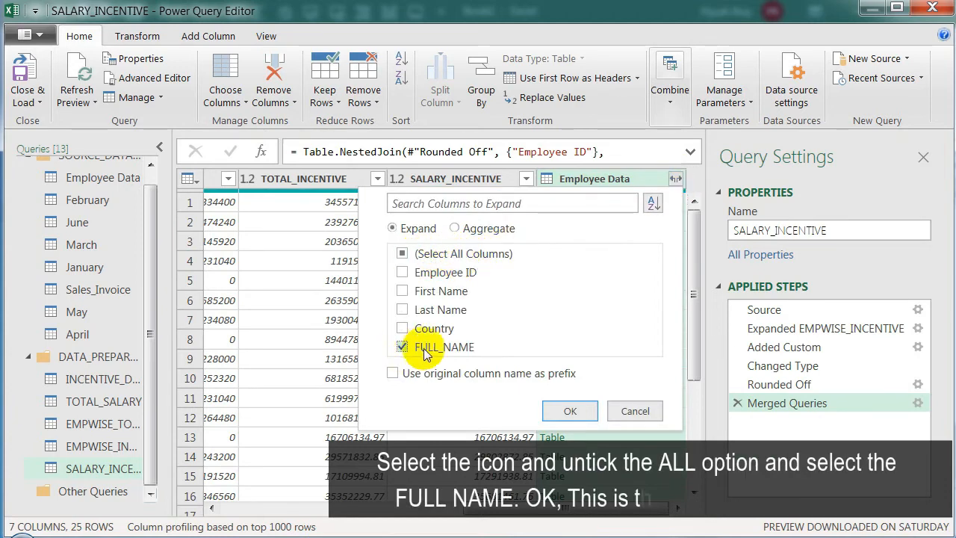
pyautogui.click(561, 411)
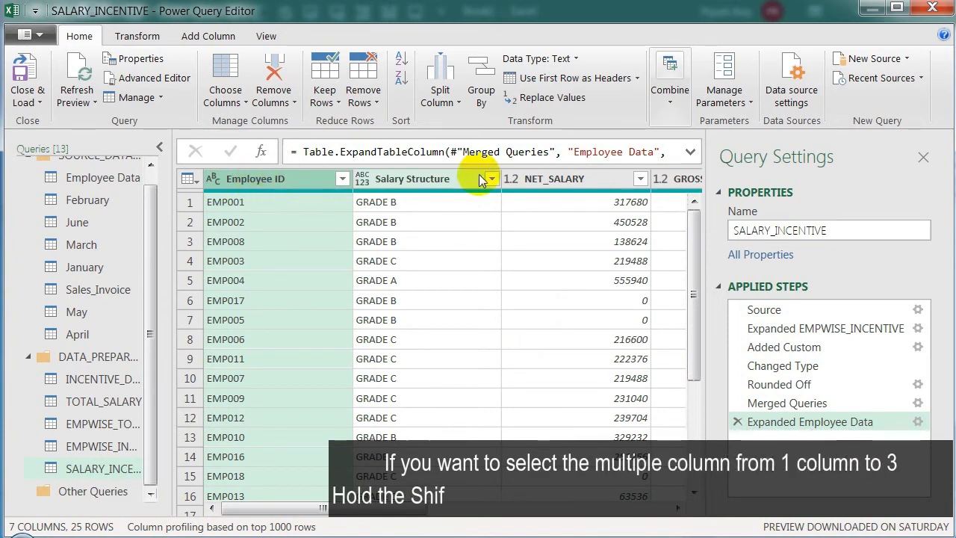
# - Select the adjacent columns from Employee ID through NET_SALARY, and separately select only Employee ID and NET_SALARY together
pyautogui.keyDown('shift'); pyautogui.click(548, 181); pyautogui.keyUp('shift')
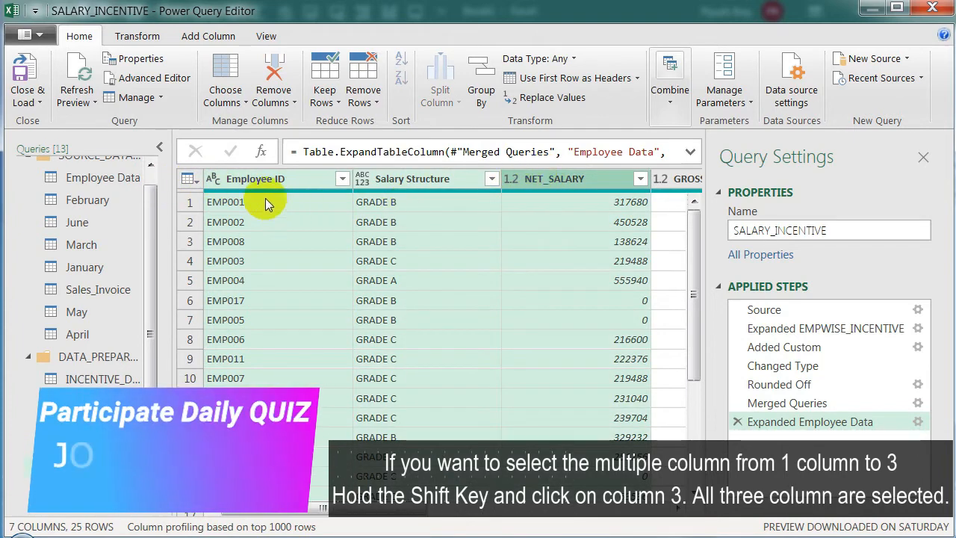
pyautogui.click(292, 186)
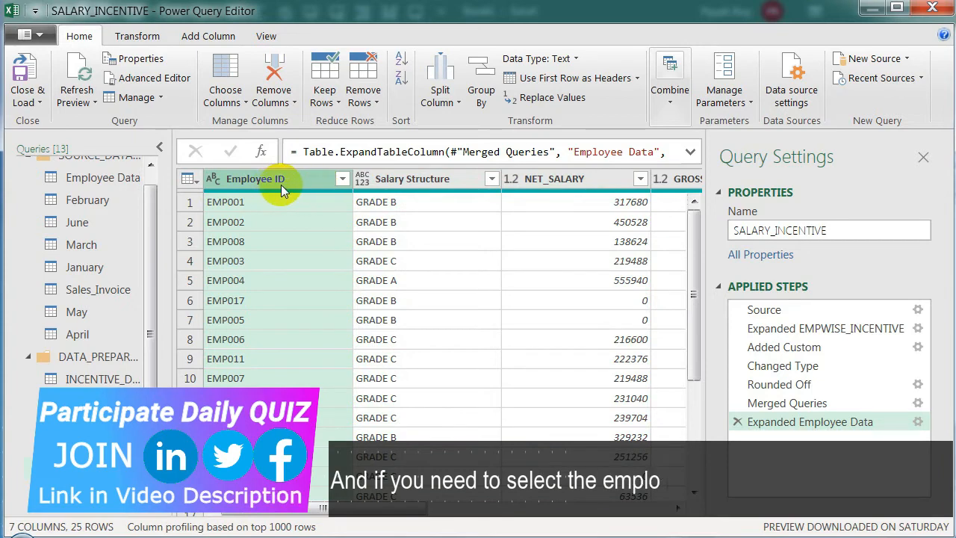
pyautogui.keyDown('ctrl'); pyautogui.click(574, 181); pyautogui.keyUp('ctrl')
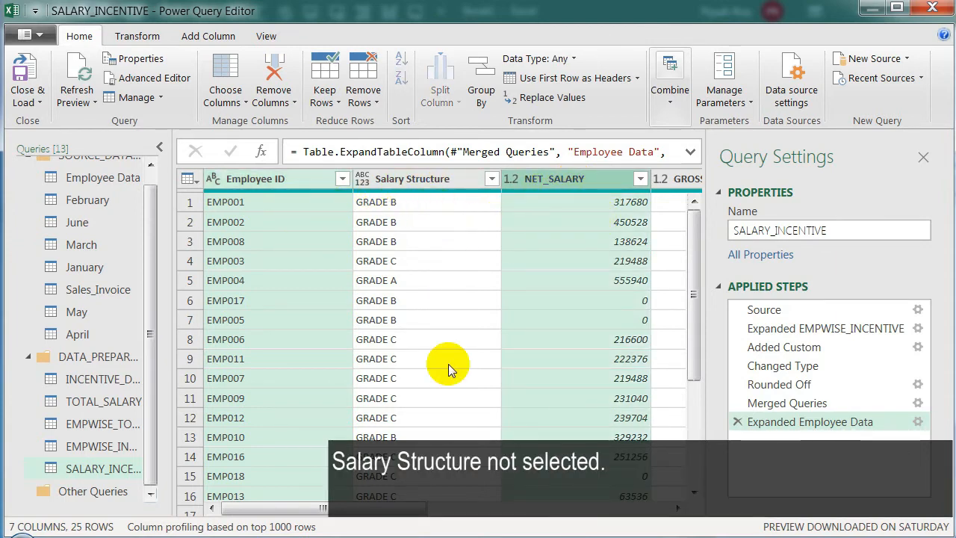
pyautogui.click(299, 186)
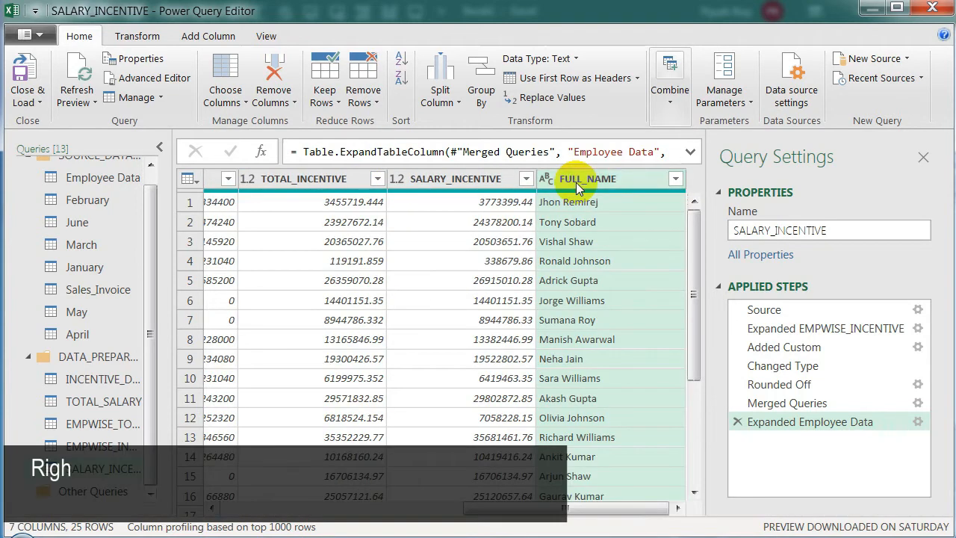
# - Move the FULL_NAME column to the beginning of the table and place Employee ID in front of it
pyautogui.rightClick(576, 182)
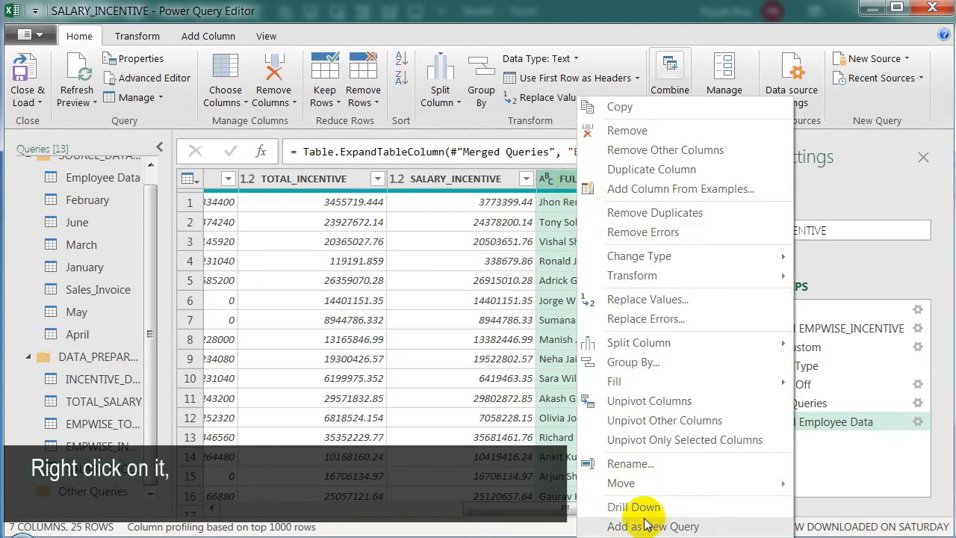
pyautogui.moveTo(663, 489)
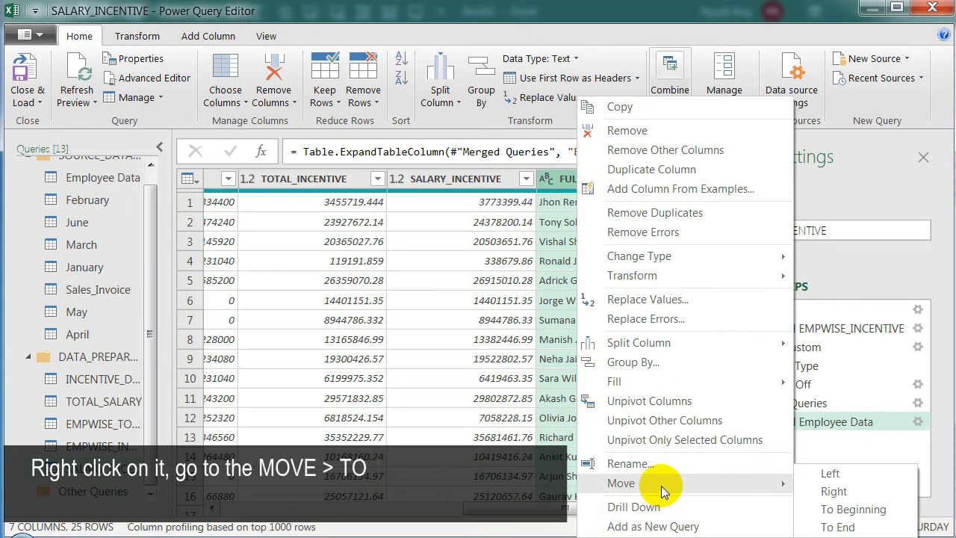
pyautogui.click(856, 512)
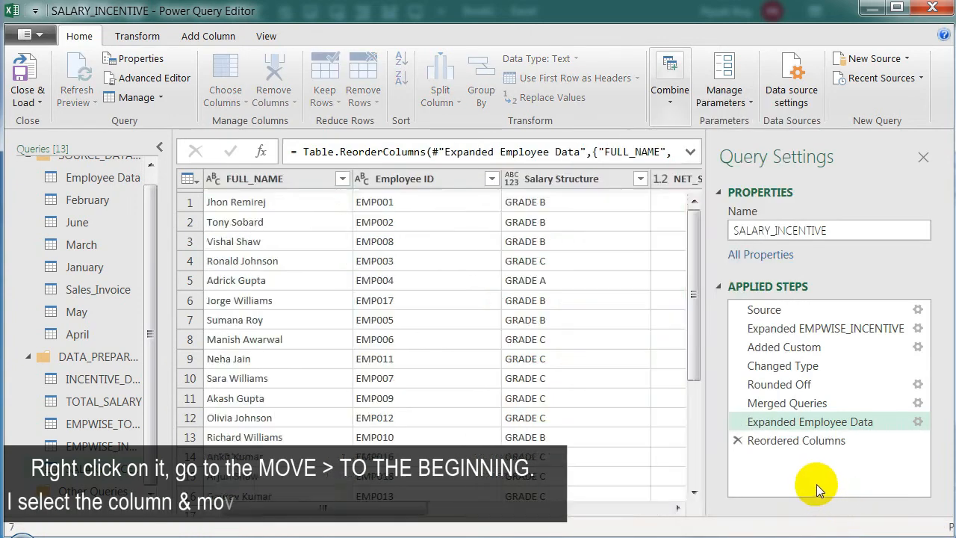
pyautogui.click(434, 181)
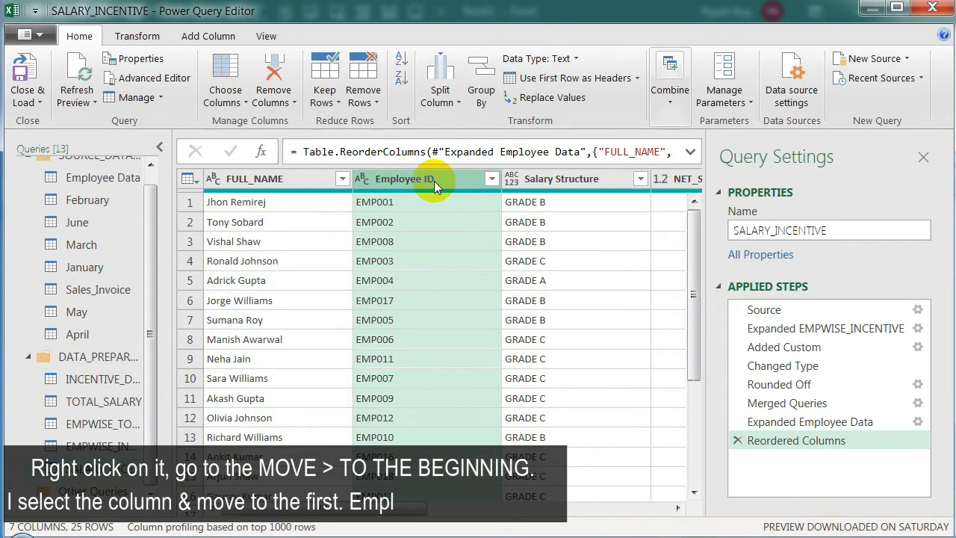
pyautogui.moveTo(434, 180); pyautogui.dragTo(245, 181)
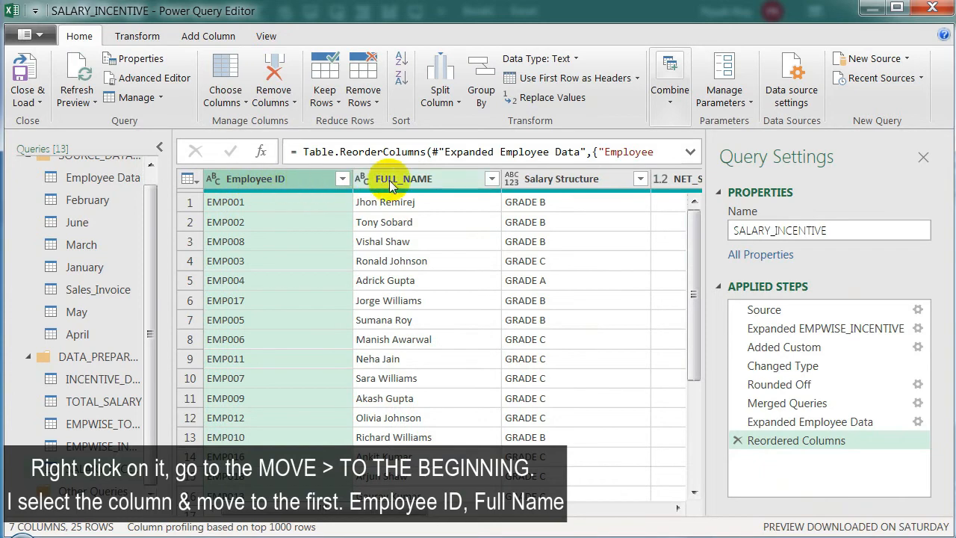
# - Change the Salary Structure column's data type to Text and move the GROSS_SALARY column in front of NET_SALARY
pyautogui.click(512, 182)
pyautogui.click(537, 319)
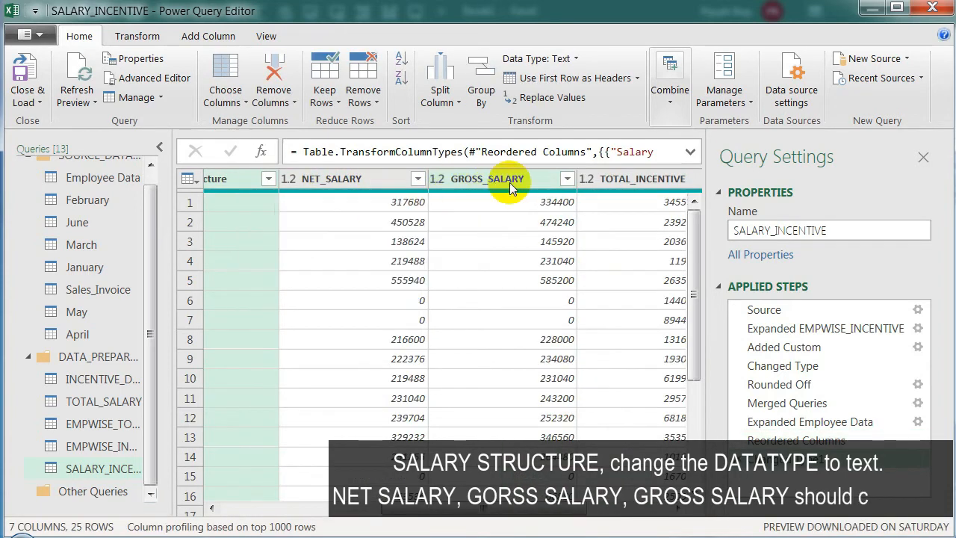
pyautogui.moveTo(448, 192); pyautogui.dragTo(339, 190)
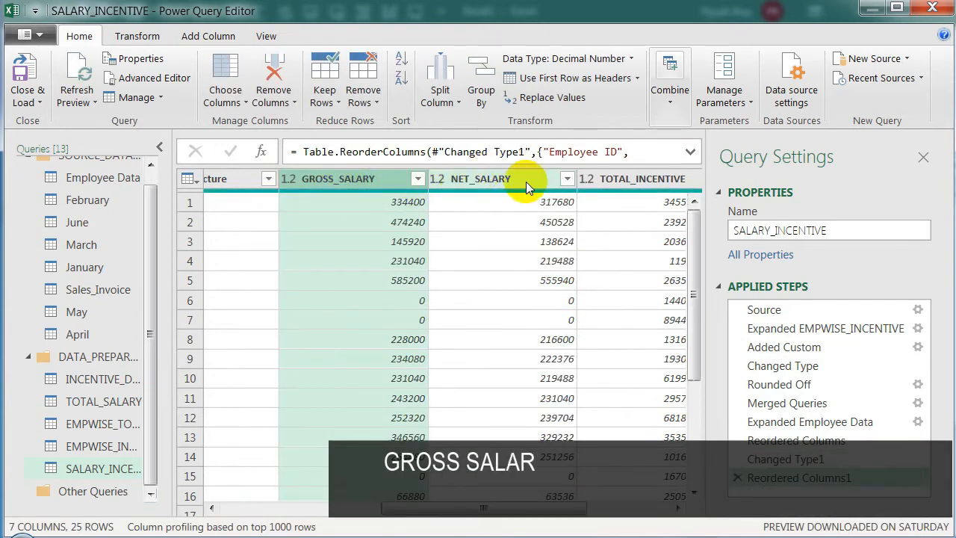
pyautogui.moveTo(522, 509); pyautogui.dragTo(593, 509)
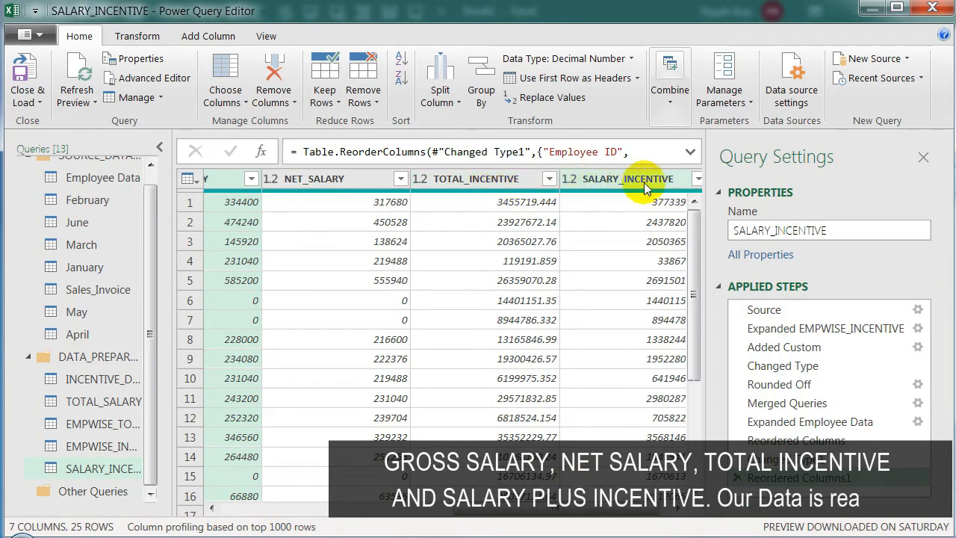
pyautogui.moveTo(636, 509); pyautogui.dragTo(662, 510)
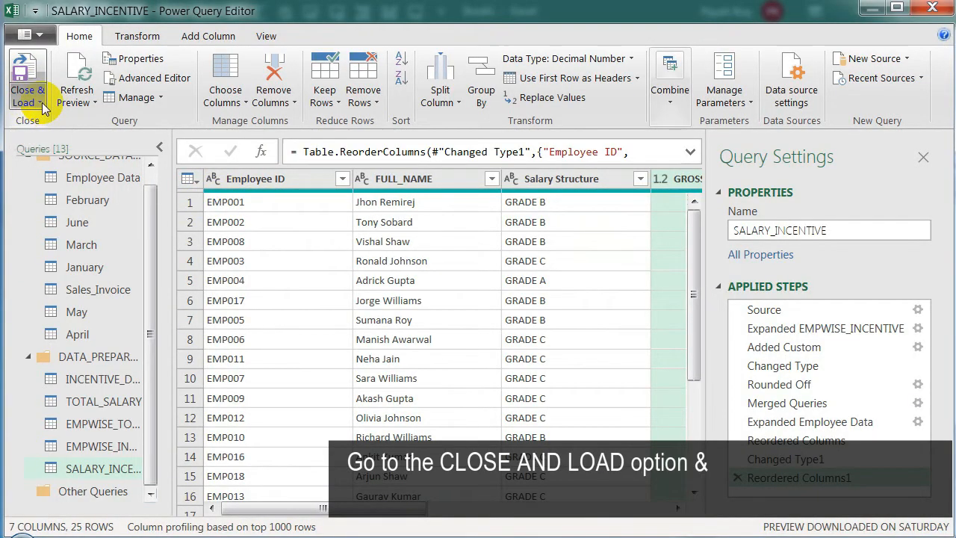
# - Close the query editor and load the queries as Only Create Connection, adding the data to the Data Model
pyautogui.click(41, 104)
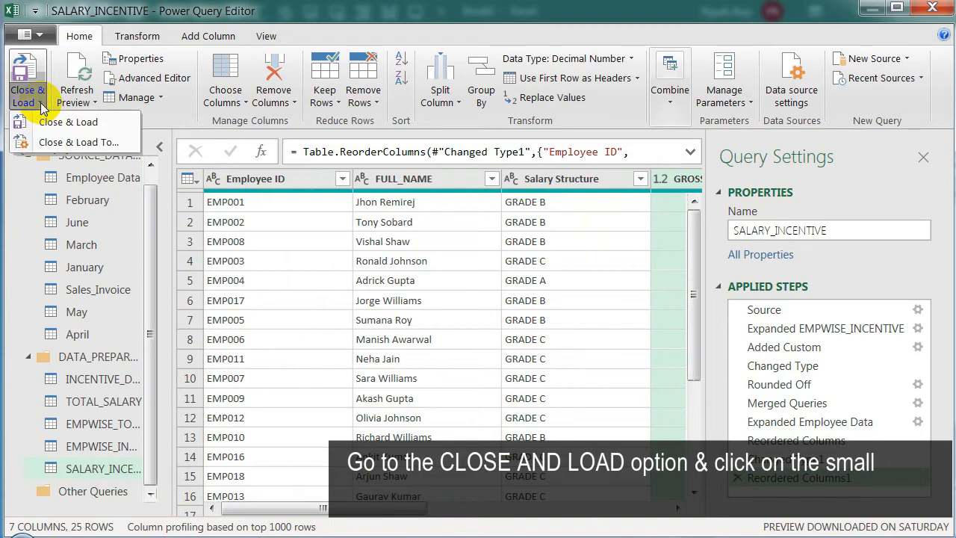
pyautogui.click(113, 143)
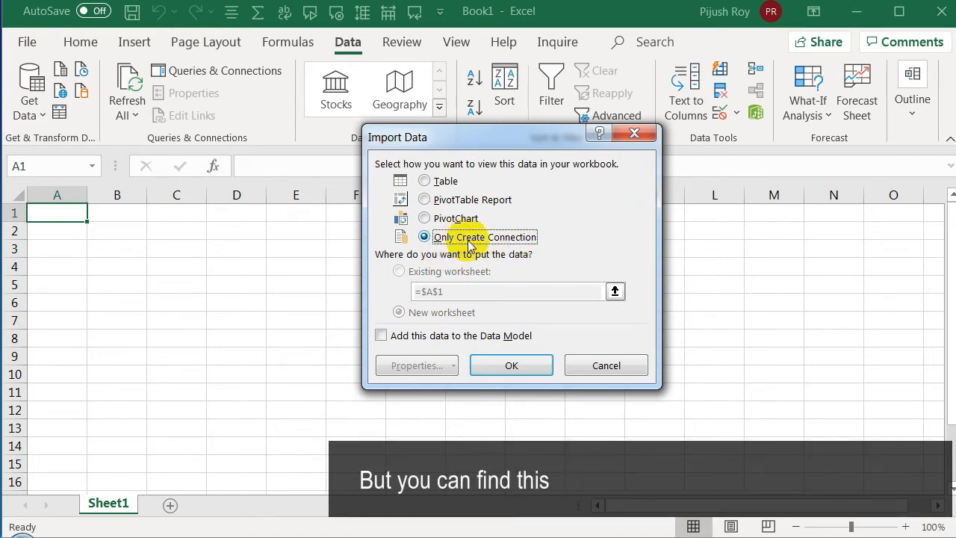
pyautogui.click(442, 180)
pyautogui.click(455, 239)
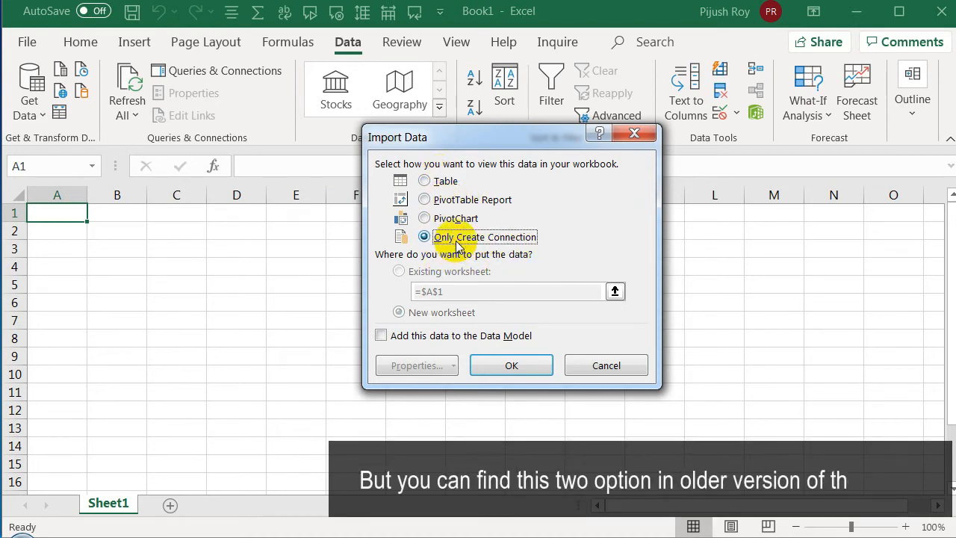
pyautogui.click(382, 335)
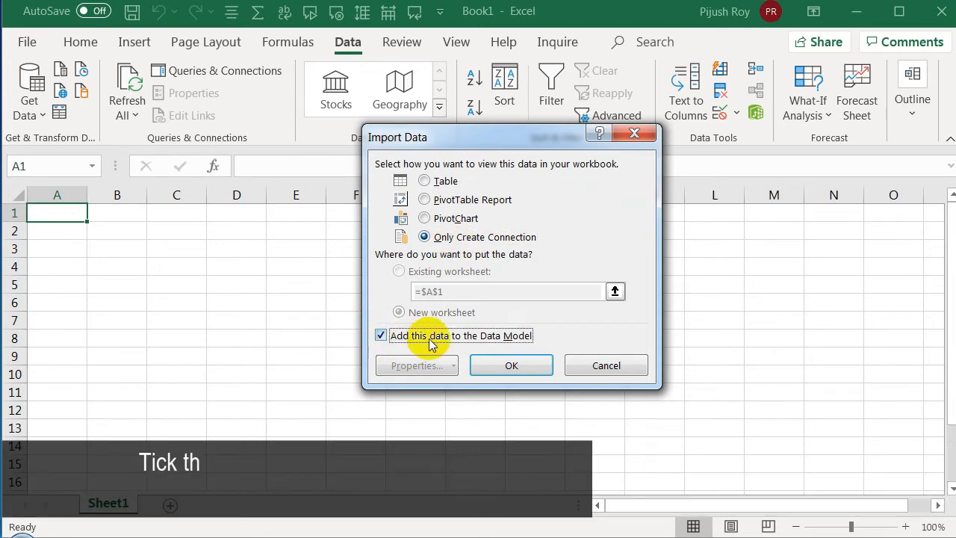
pyautogui.click(511, 368)
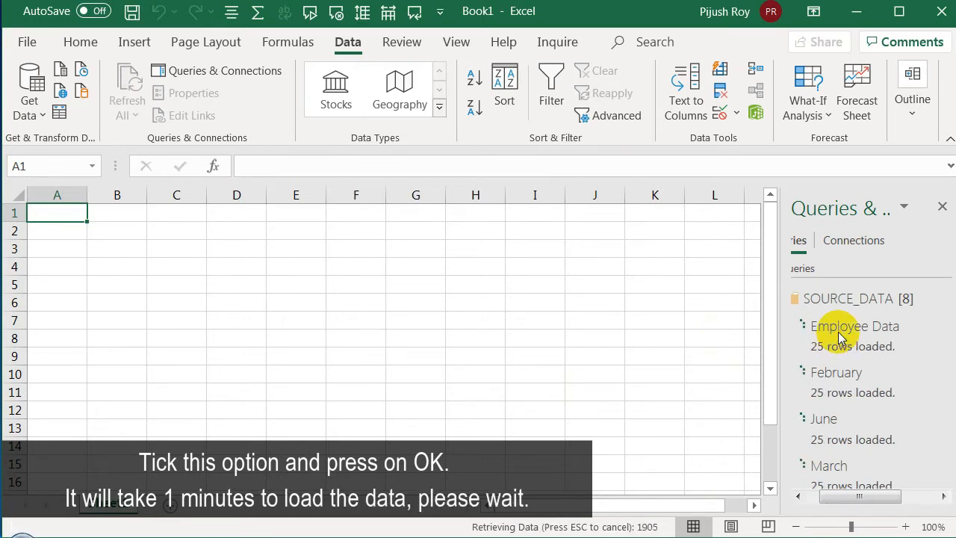
# - Collapse the SOURCE_DATA query group and load SALARY_INCENTIVE as a table into cell A1 of the existing worksheet
pyautogui.moveTo(840, 332)
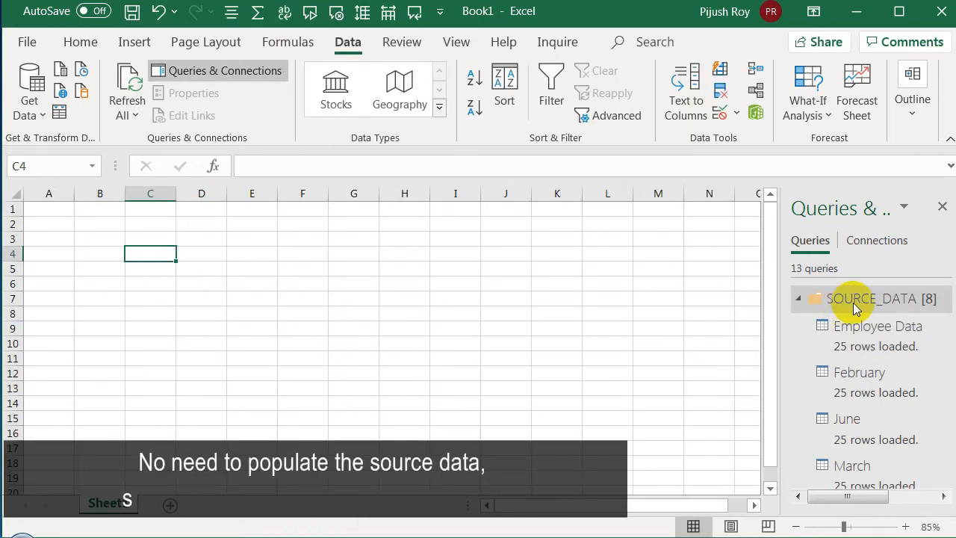
pyautogui.click(797, 301)
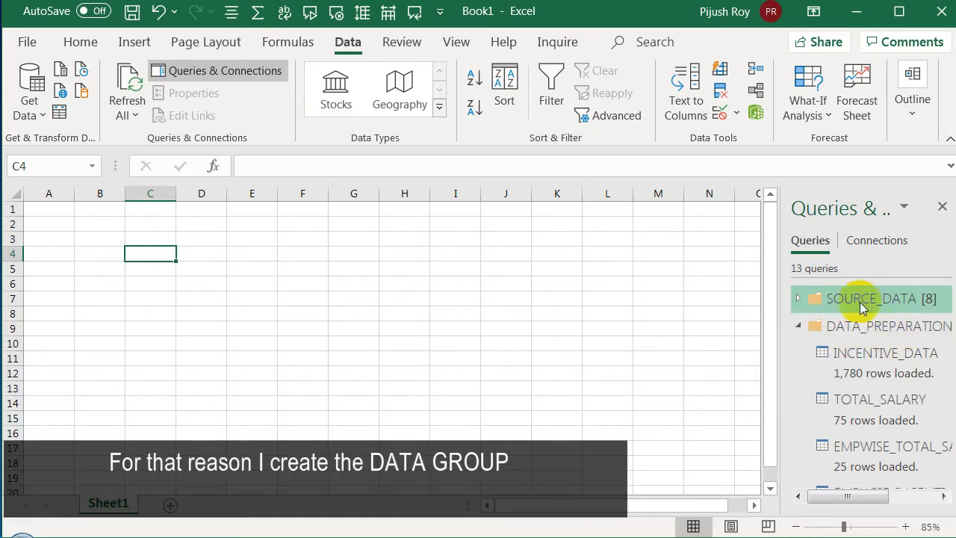
pyautogui.moveTo(881, 365)
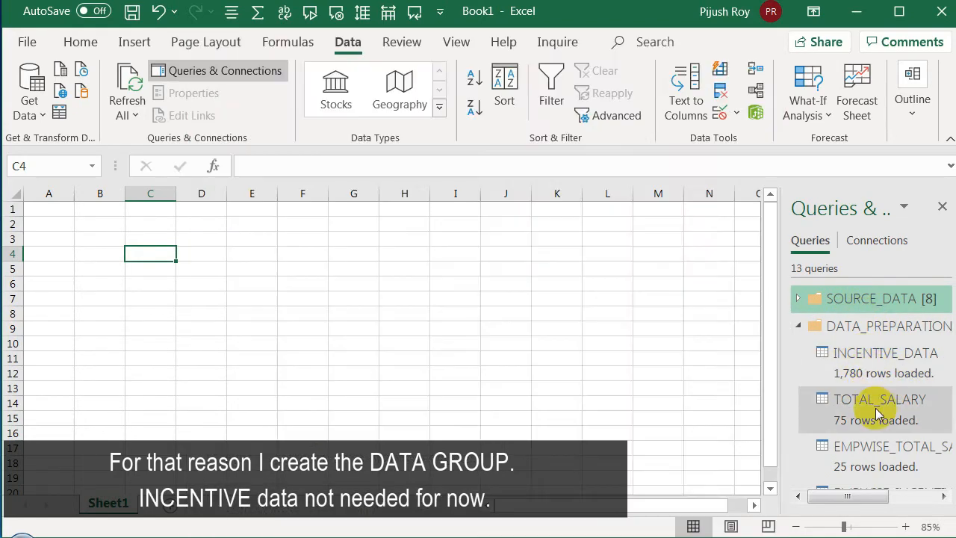
pyautogui.scroll(-3, 873, 418)
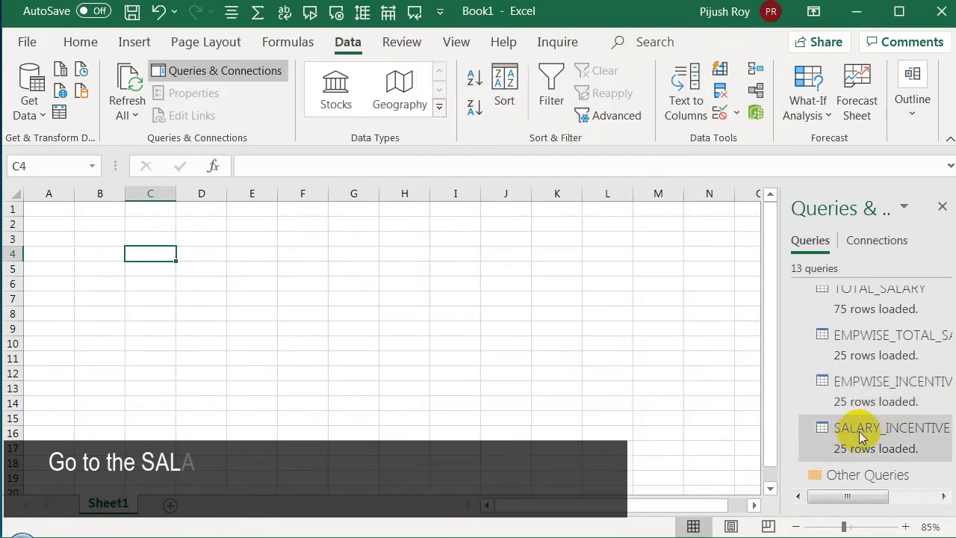
pyautogui.moveTo(886, 439)
pyautogui.click(45, 212)
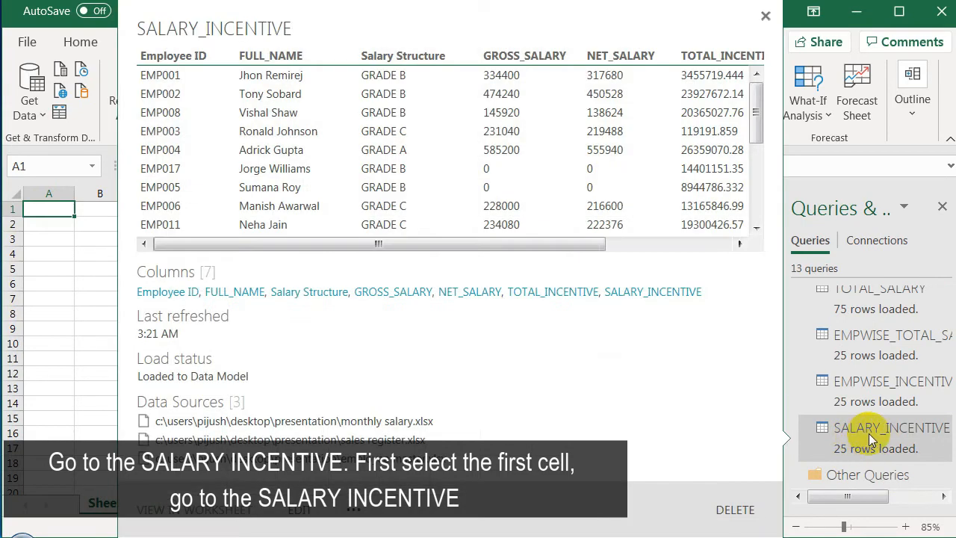
pyautogui.click(868, 433)
pyautogui.rightClick(866, 439)
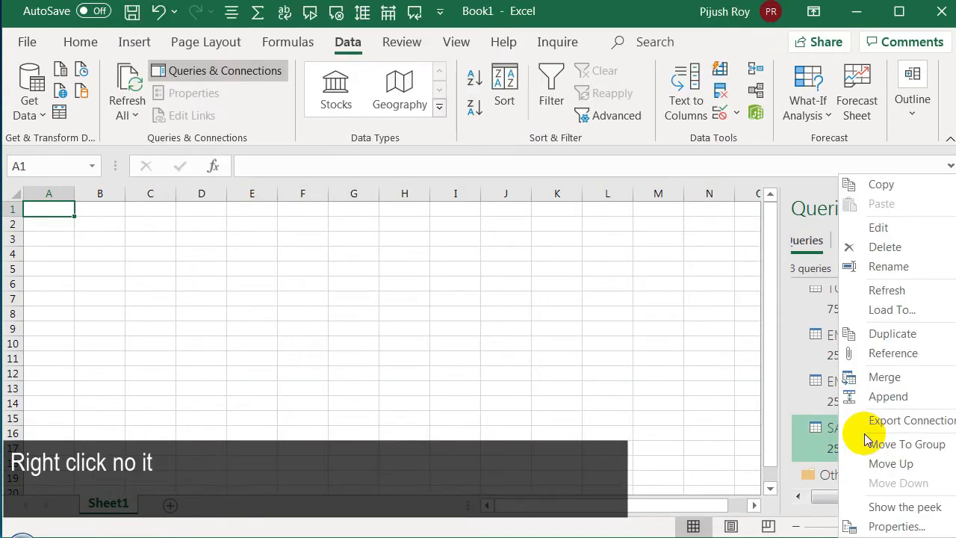
pyautogui.click(891, 311)
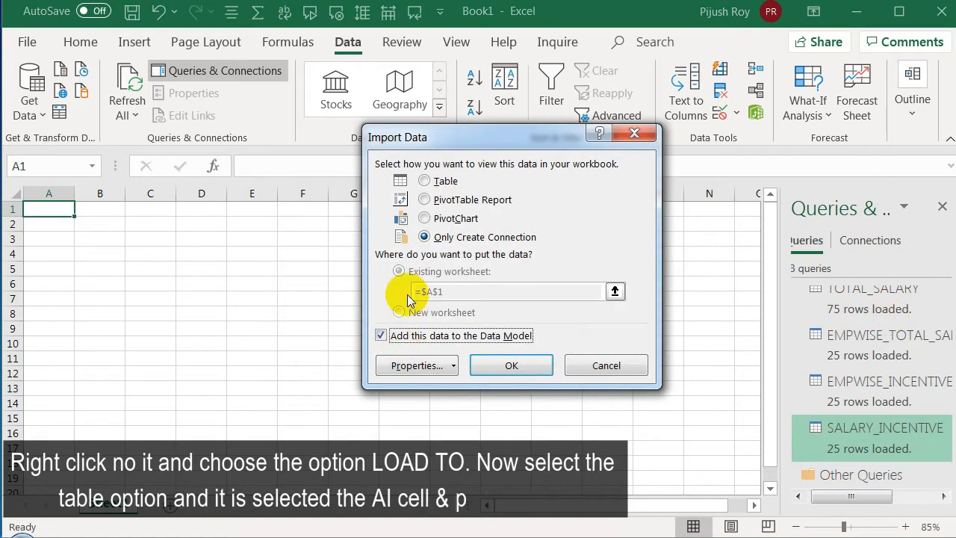
pyautogui.click(424, 181)
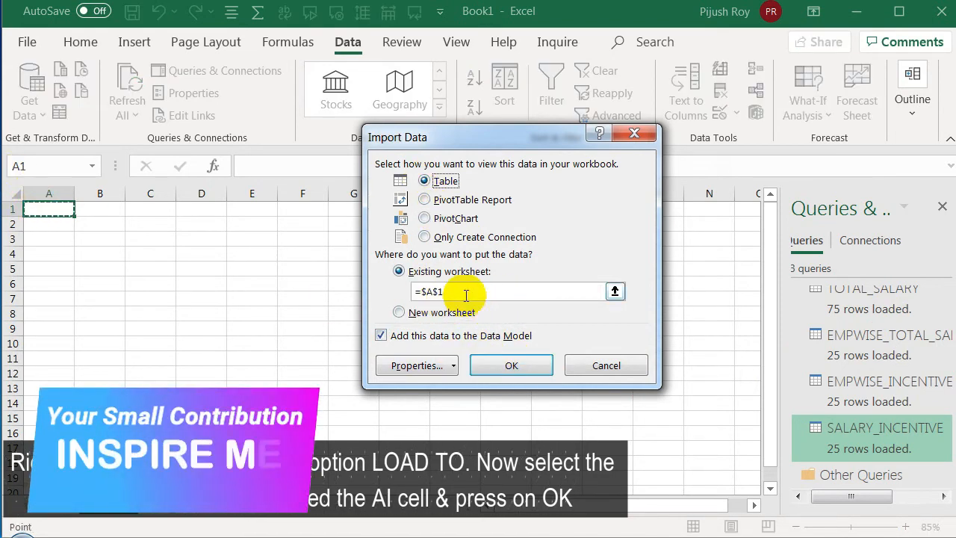
pyautogui.click(508, 366)
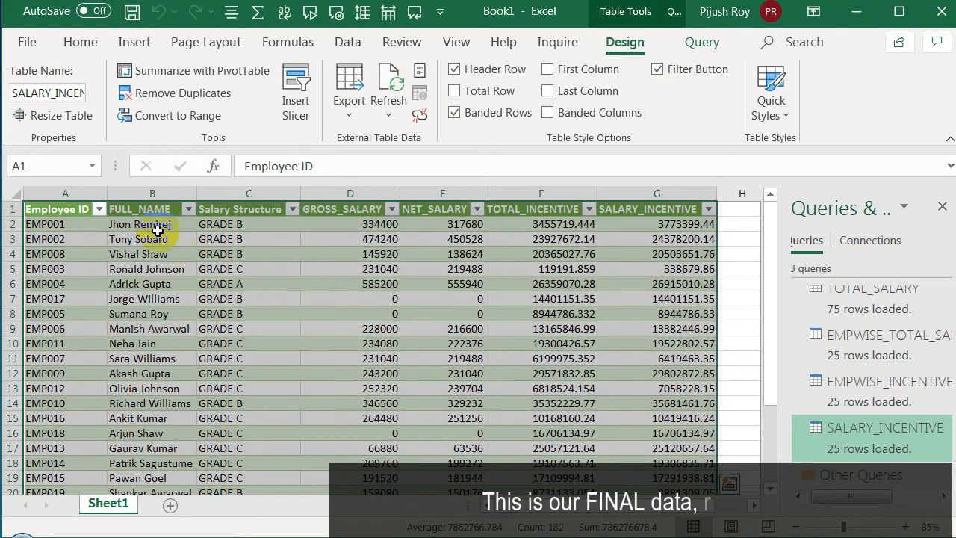
# - Rename the sheet holding the SALARY_INCENTIVE table as Final Data
pyautogui.rightClick(107, 505)
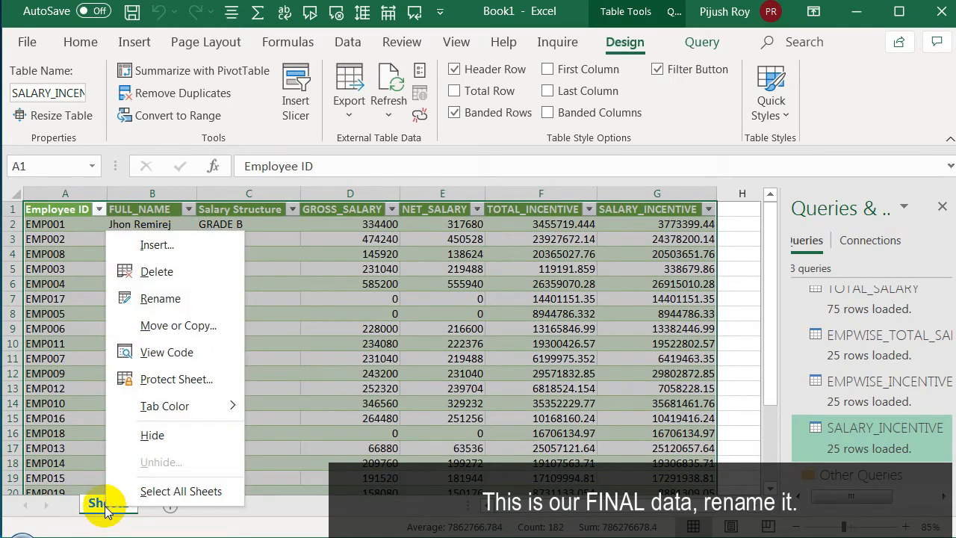
pyautogui.click(179, 301)
pyautogui.write('Final Data')
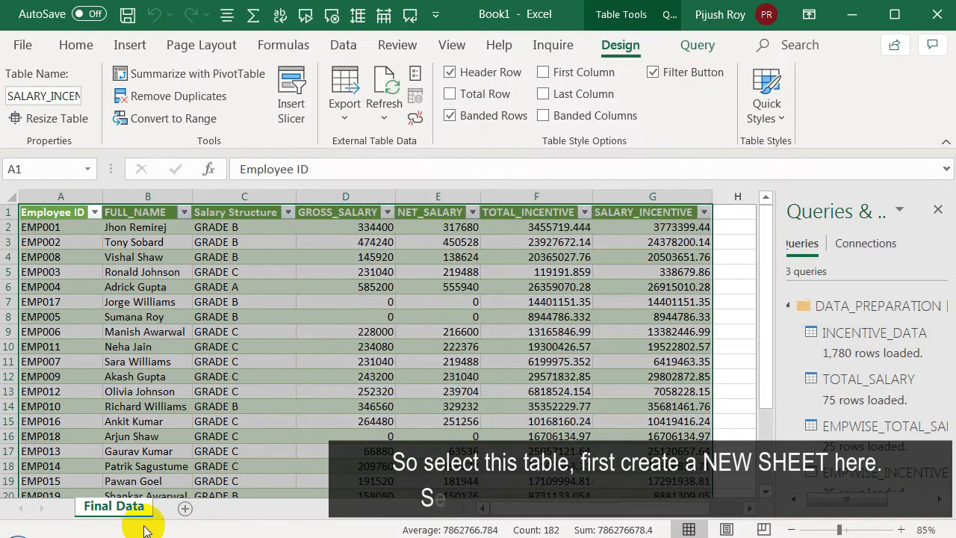
# - Add a new sheet and load the INCENTIVE_DATA query into its cell A1 as a table
pyautogui.click(187, 507)
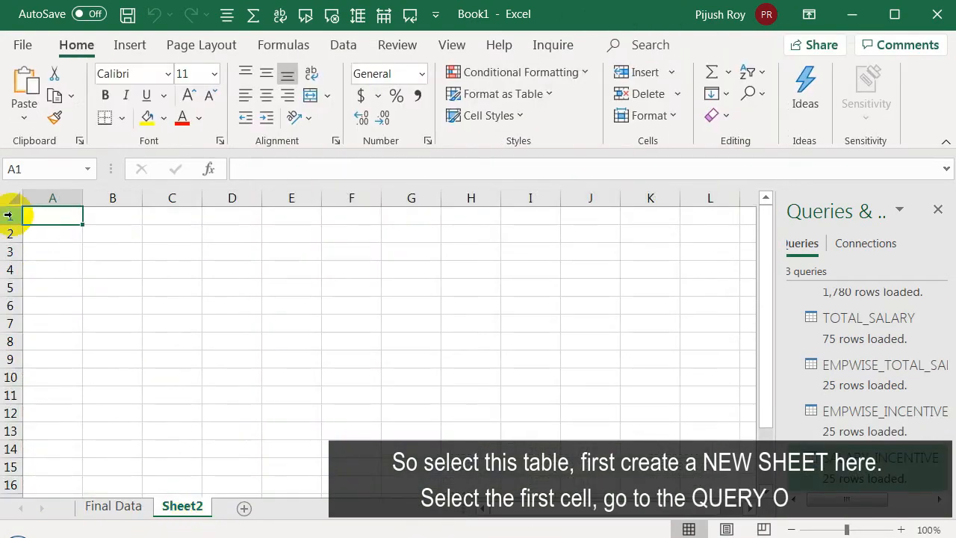
pyautogui.click(838, 529)
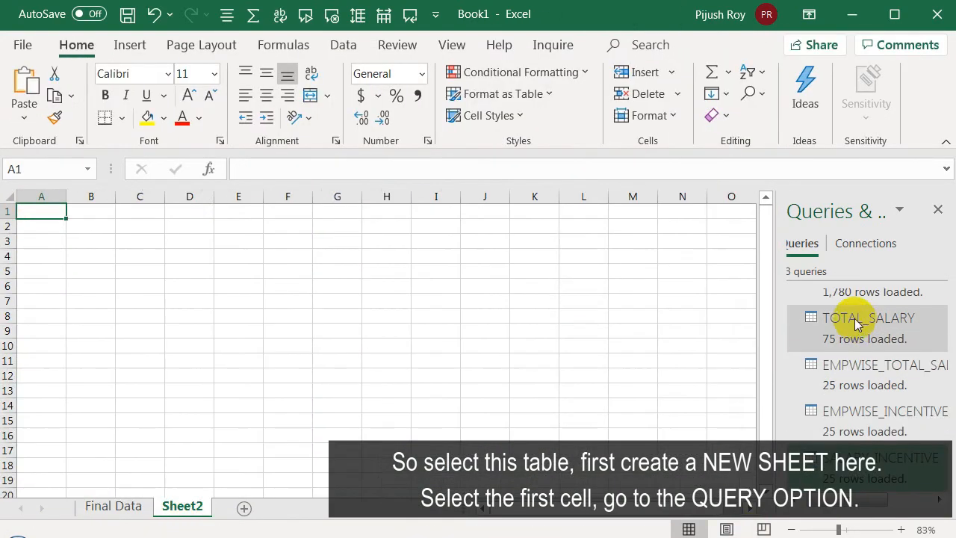
pyautogui.scroll(3, 848, 351)
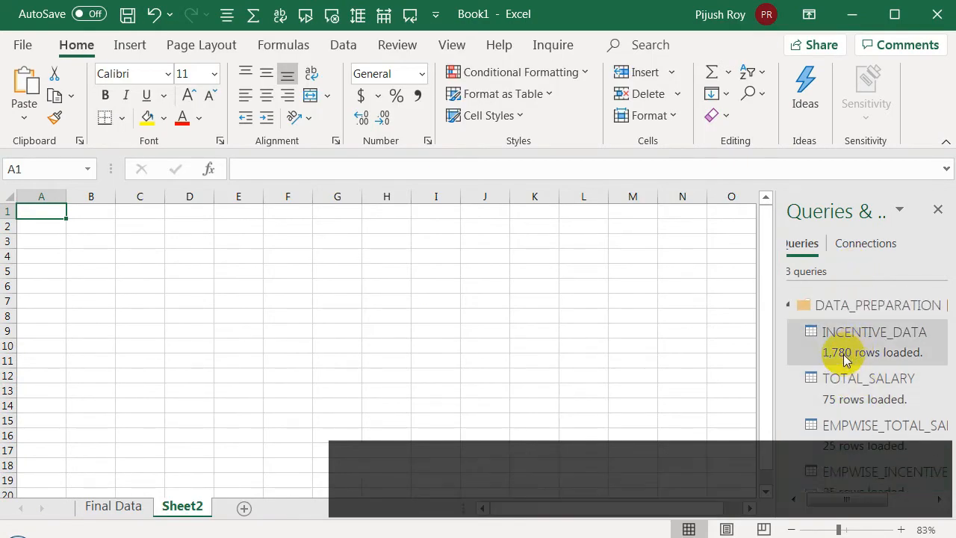
pyautogui.rightClick(855, 361)
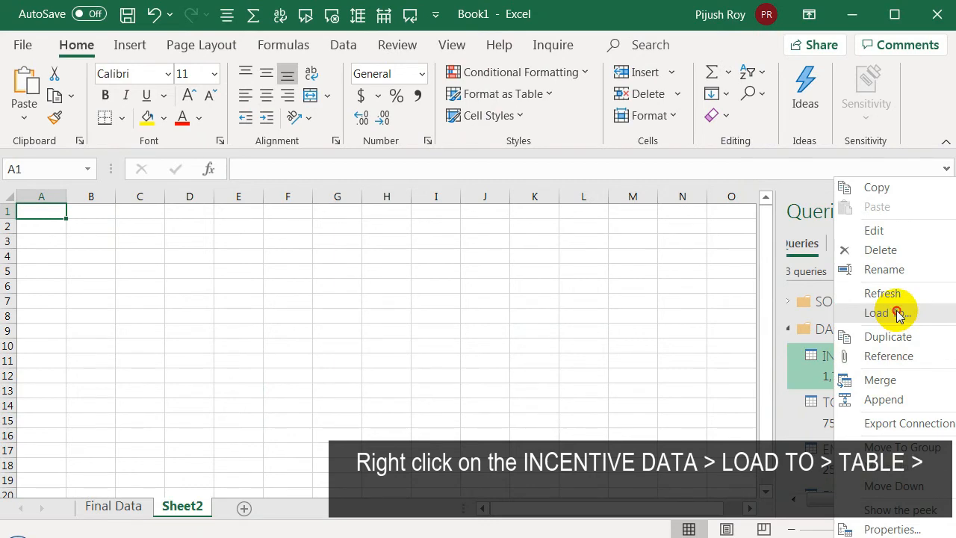
pyautogui.click(898, 313)
pyautogui.click(442, 185)
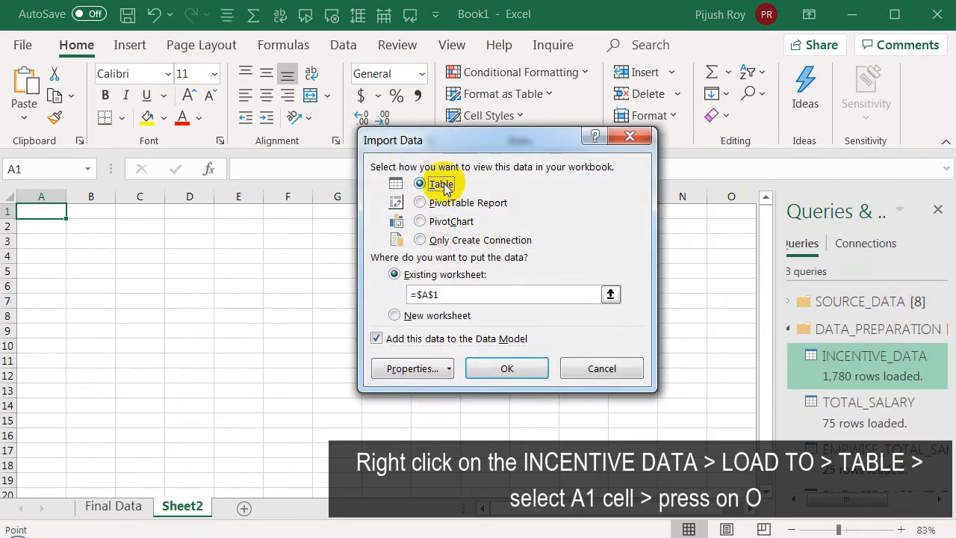
pyautogui.click(55, 212)
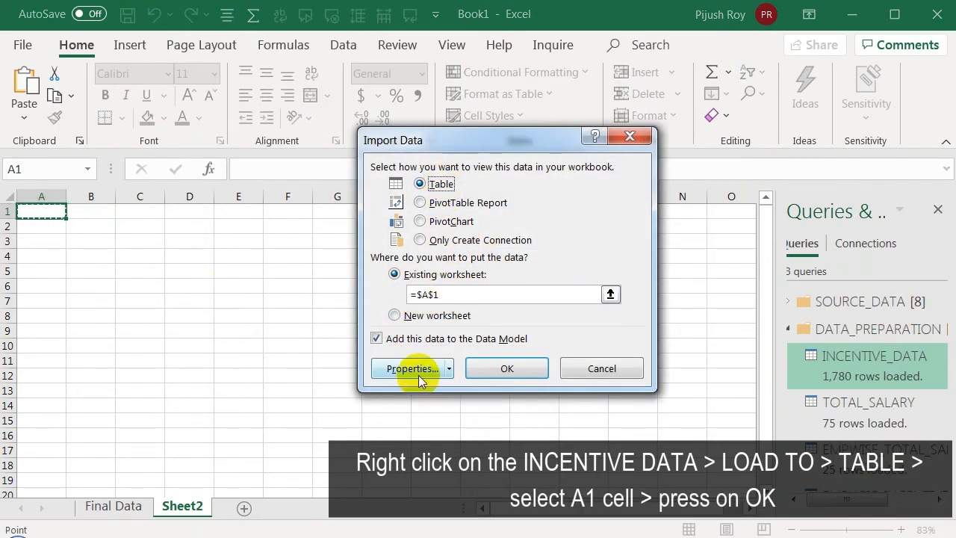
pyautogui.click(513, 368)
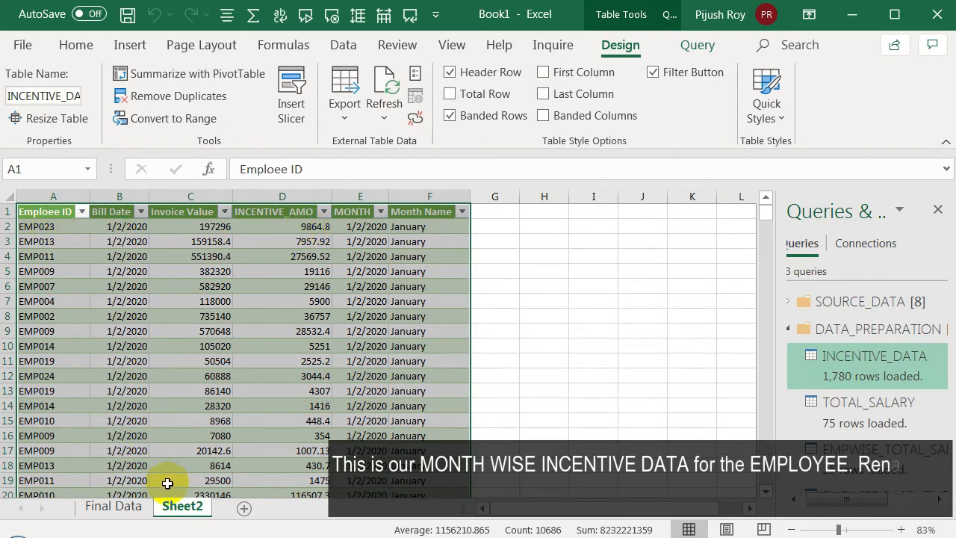
# - Rename the sheet holding the INCENTIVE_DATA table as Month Wise Incentive
pyautogui.rightClick(171, 508)
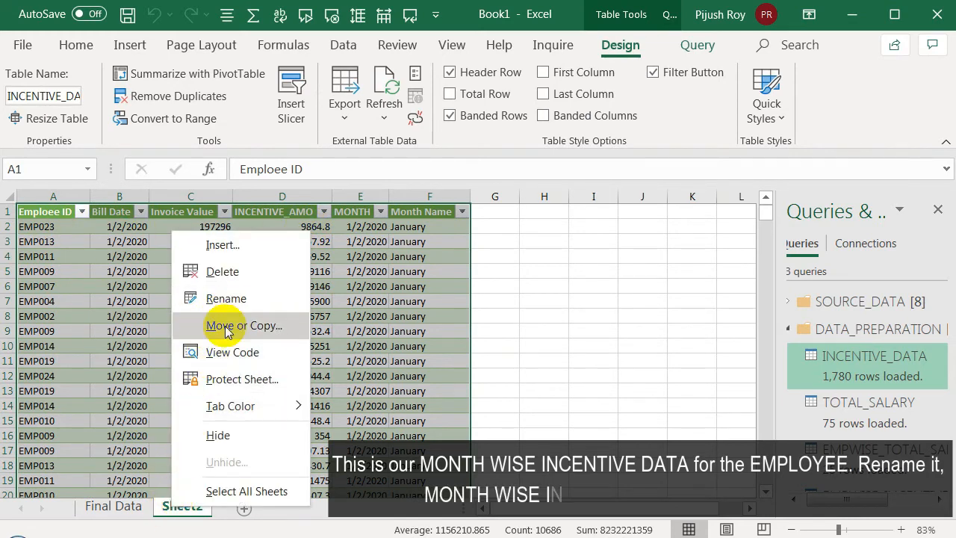
pyautogui.click(236, 298)
pyautogui.write('Month Wise Incen')
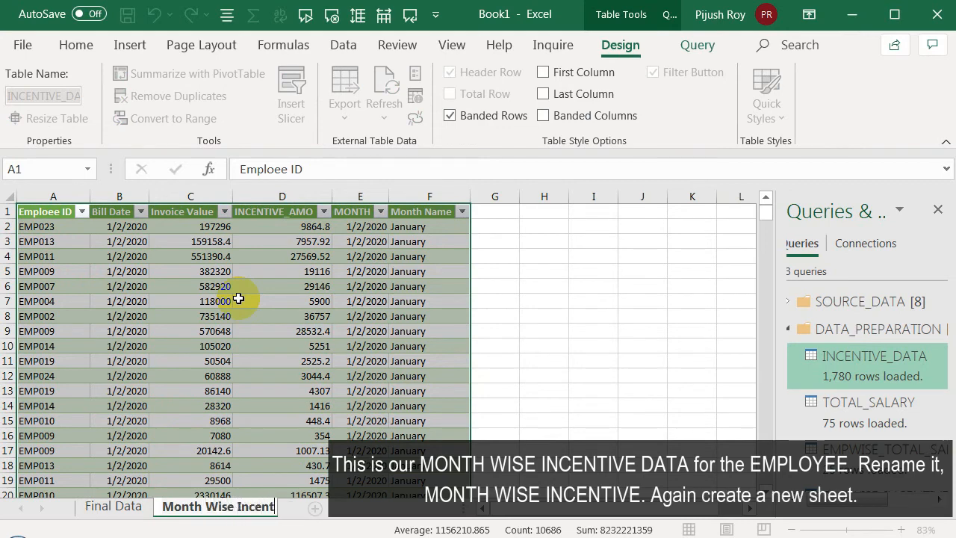
pyautogui.write('tive')
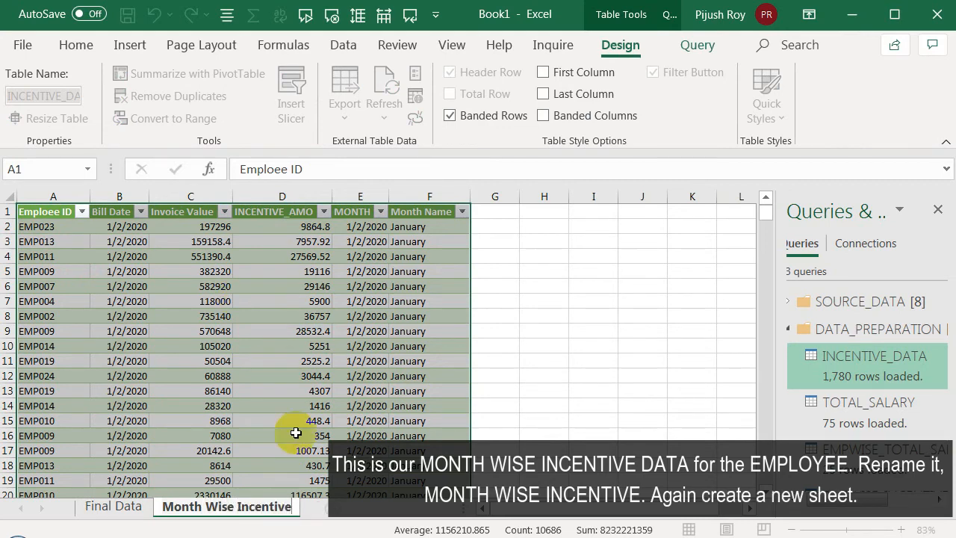
# - Add another new sheet and load the EMPWISE_INCENTIVE query into its cell A1 as a table
pyautogui.click(327, 510)
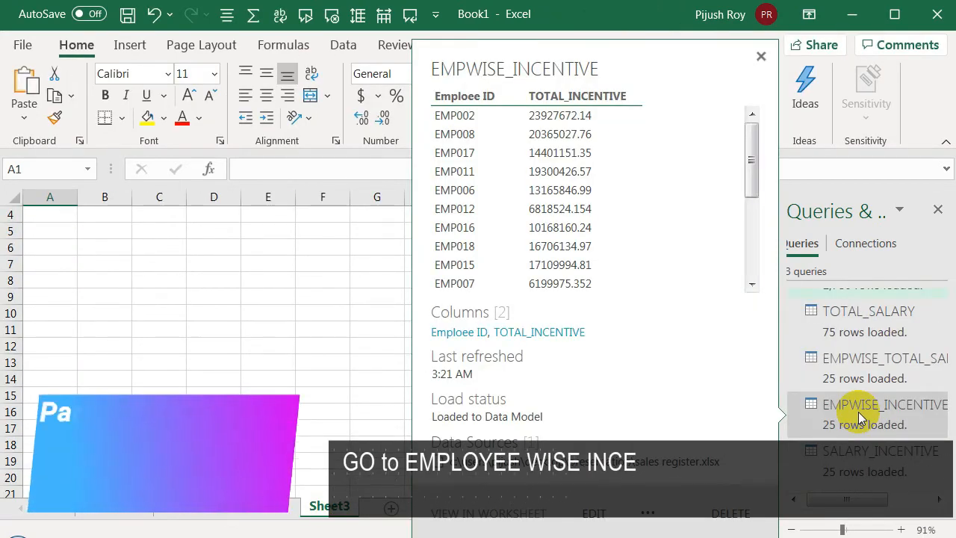
pyautogui.click(858, 411)
pyautogui.rightClick(858, 412)
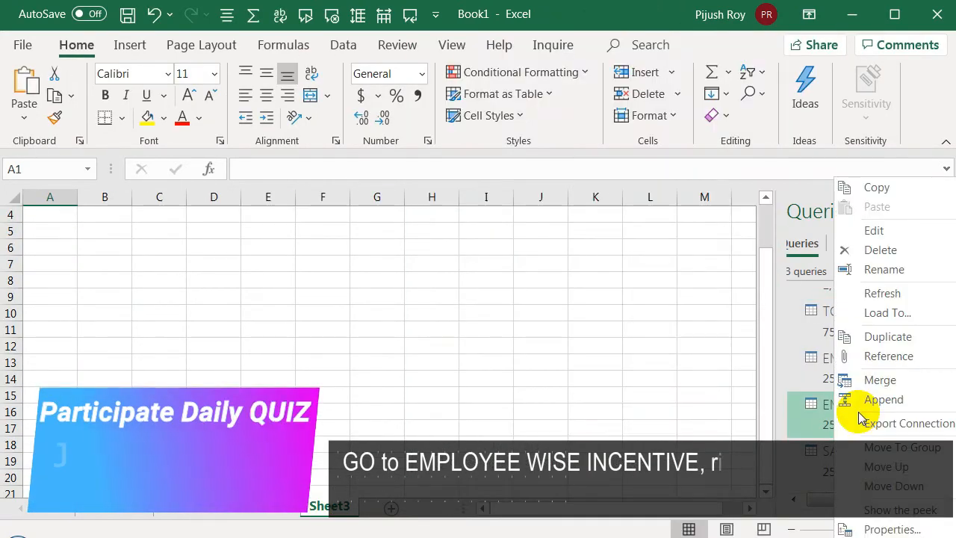
pyautogui.click(899, 314)
pyautogui.click(440, 183)
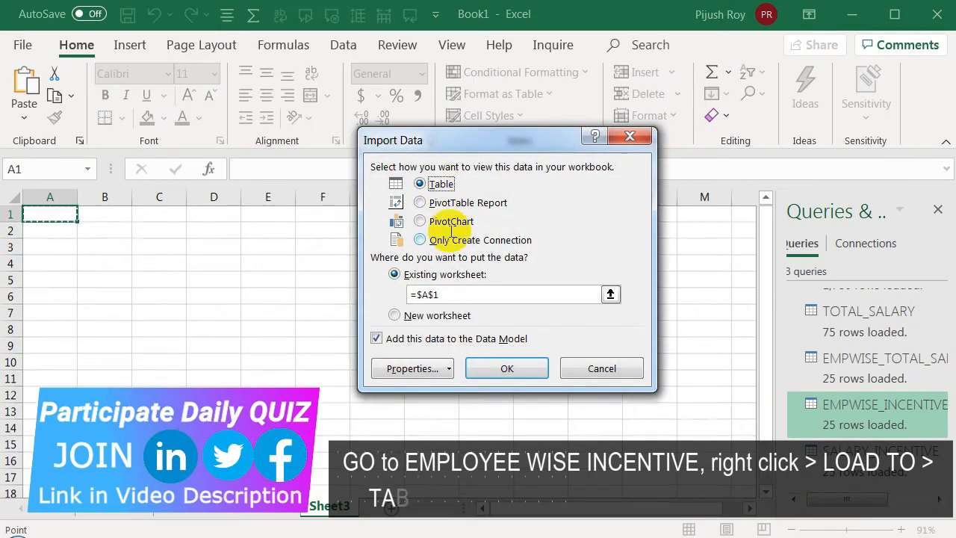
pyautogui.click(487, 369)
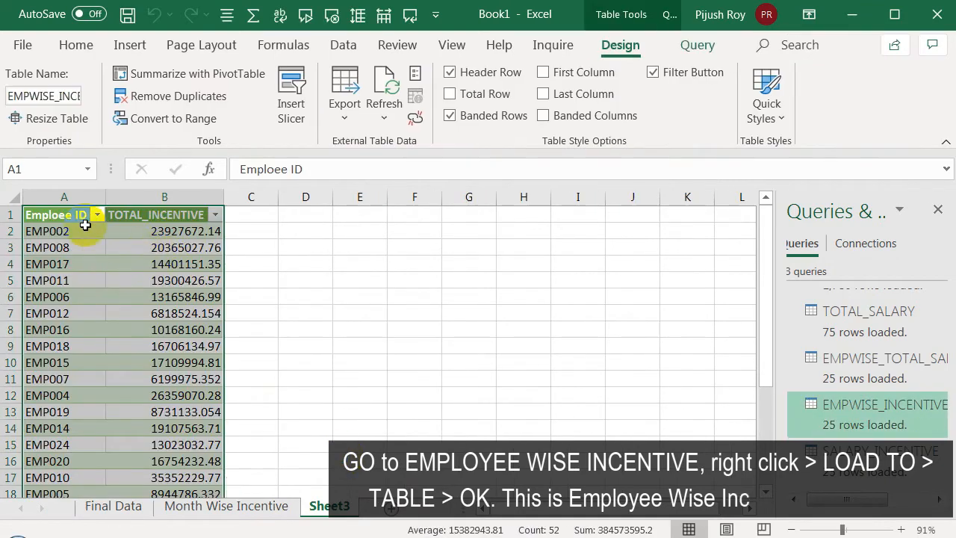
# - Rename the sheet holding the EMPWISE_INCENTIVE table as Emp Wise Incentive
pyautogui.rightClick(332, 508)
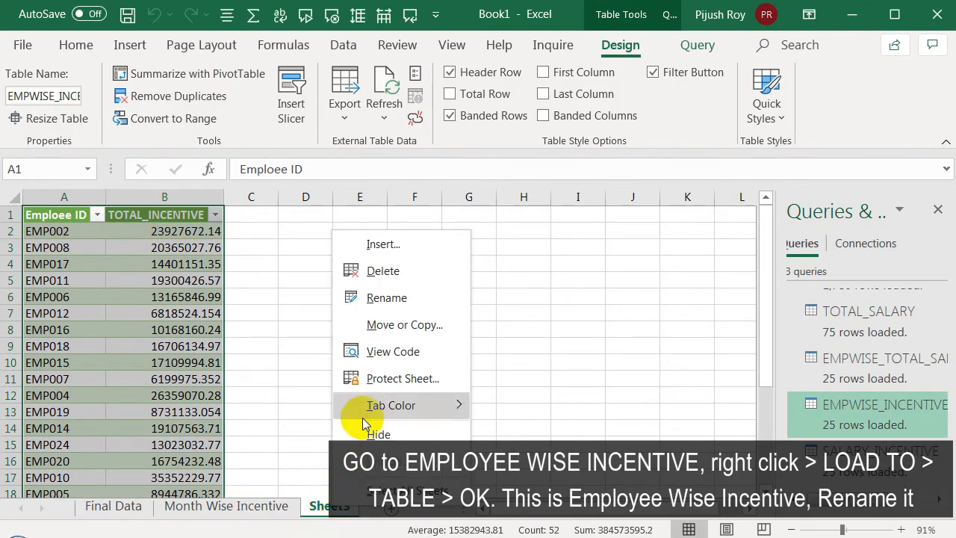
pyautogui.click(369, 239)
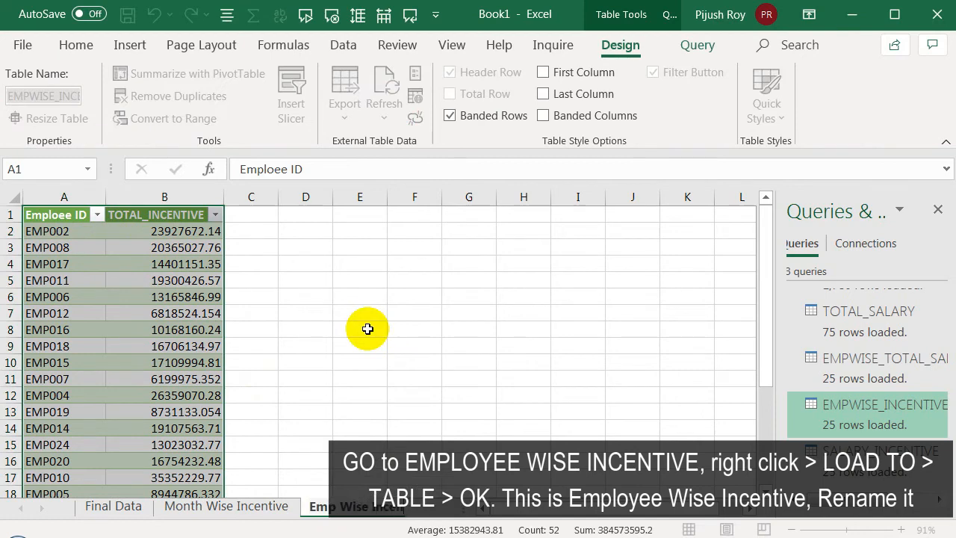
pyautogui.write('Emp Wise Incentive')
pyautogui.press('Return')
pyautogui.click(368, 328)
# - Add a new sheet and load the EMPWISE_TOTAL_SAL query into its cell A1 as a table
pyautogui.click(388, 515)
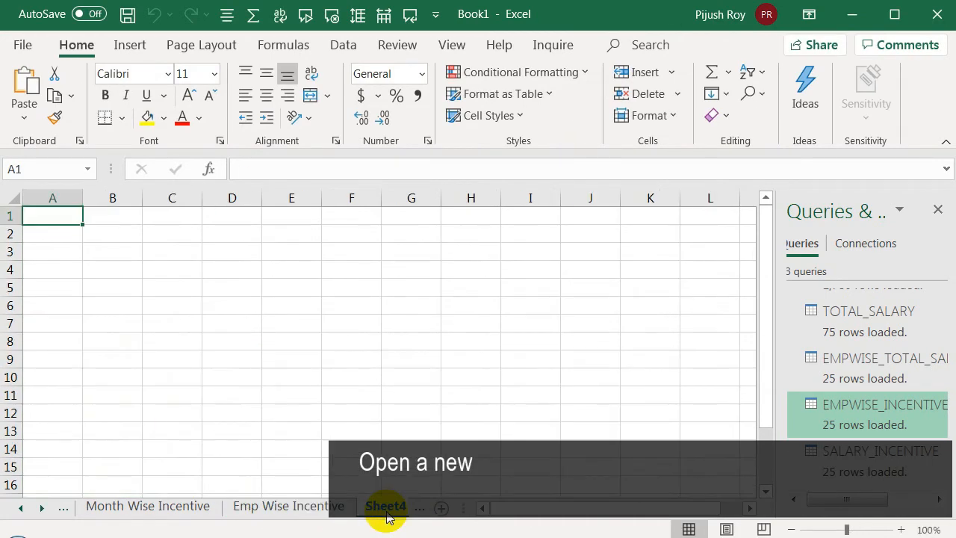
pyautogui.moveTo(861, 371)
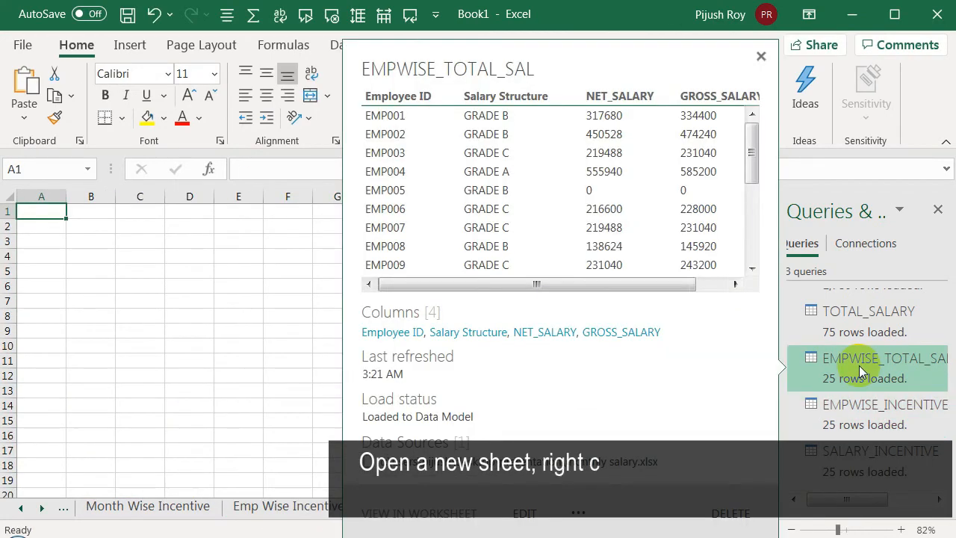
pyautogui.rightClick(861, 371)
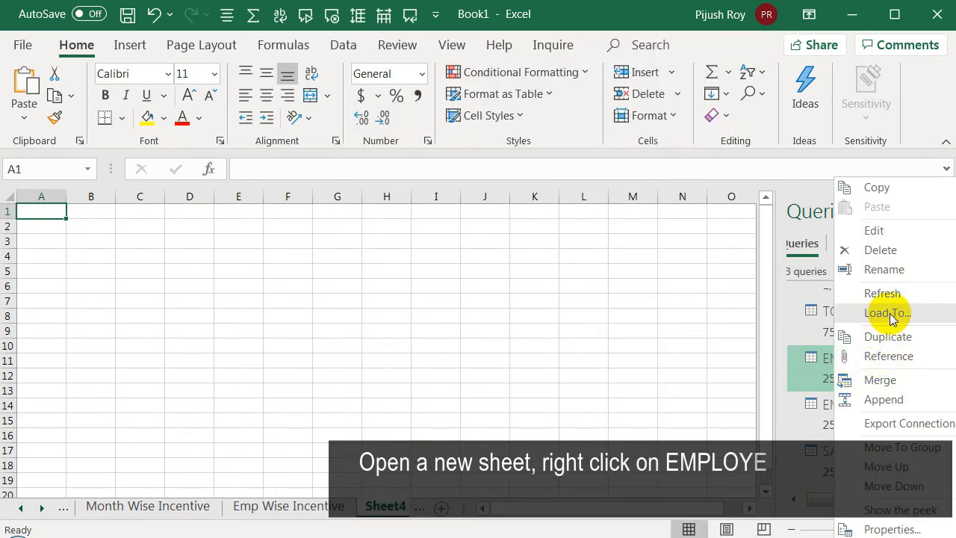
pyautogui.click(887, 313)
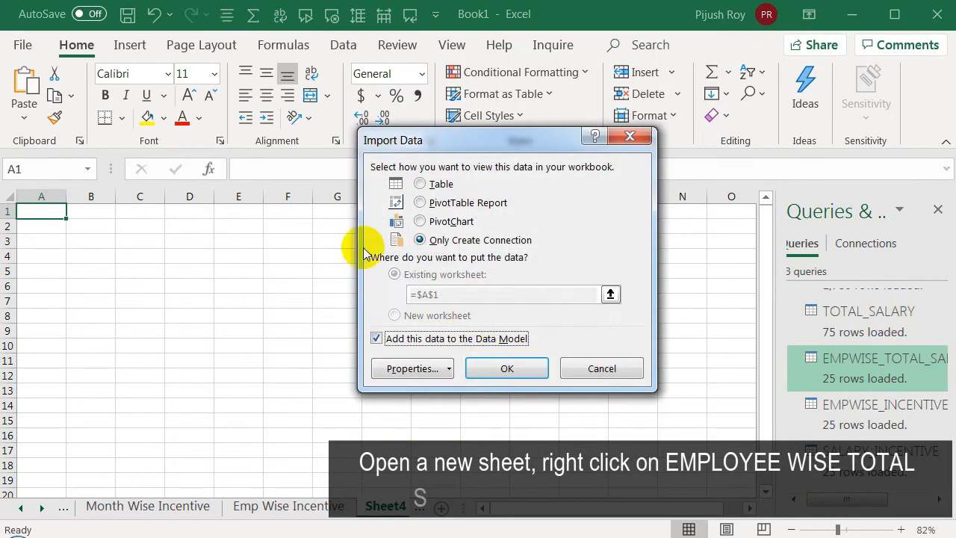
pyautogui.click(435, 185)
pyautogui.click(60, 215)
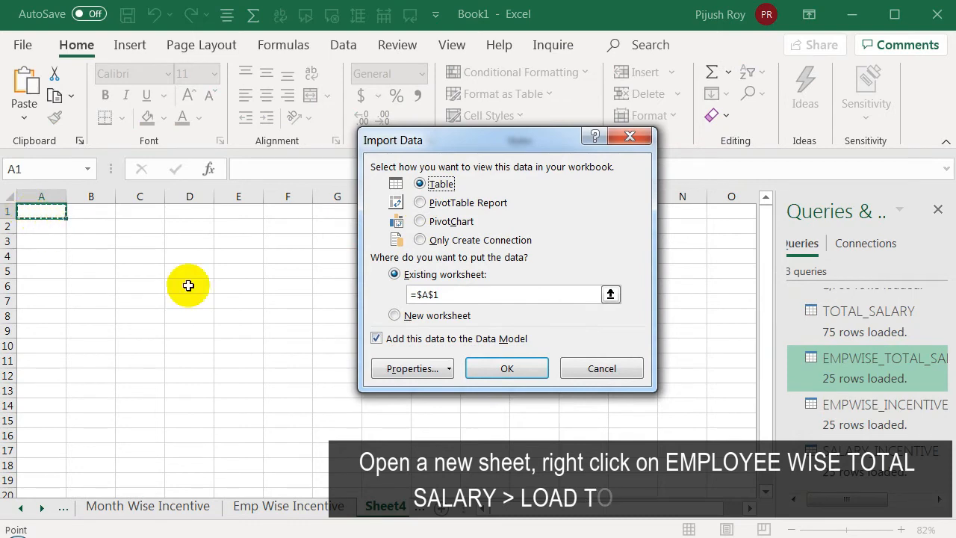
pyautogui.click(495, 368)
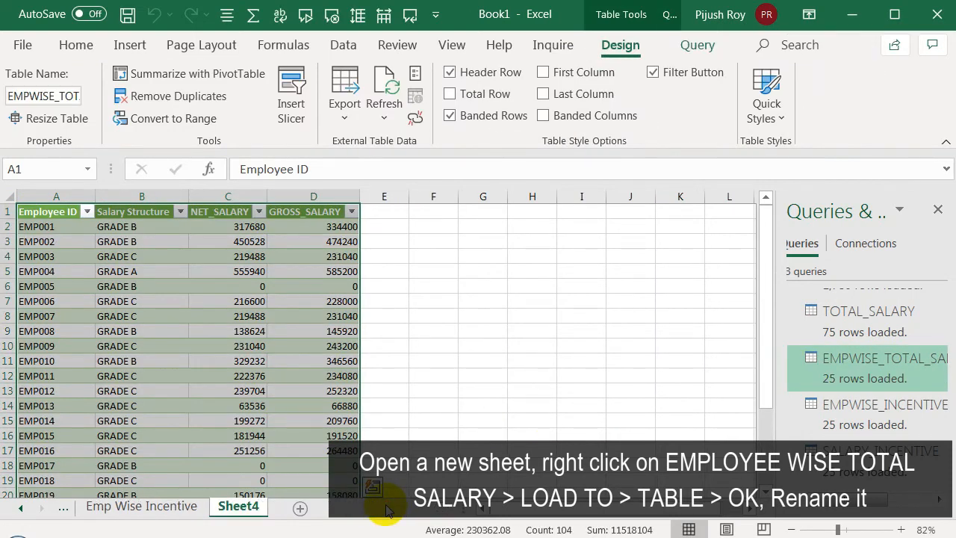
# - Rename the sheet holding the EMPWISE_TOTAL_SAL table as Emp Wise To. Salary and close the queries pane
pyautogui.doubleClick(249, 507)
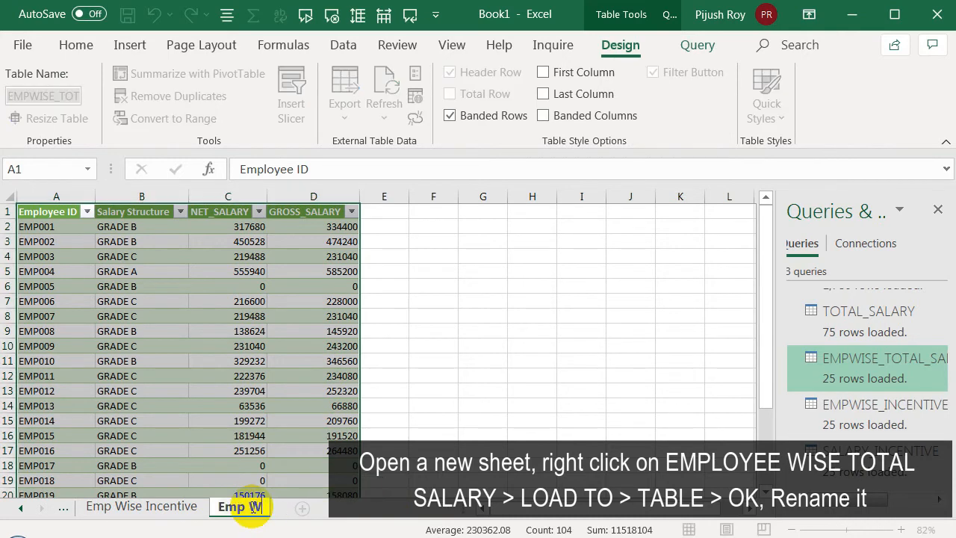
pyautogui.write('Emp Wise To. Salary')
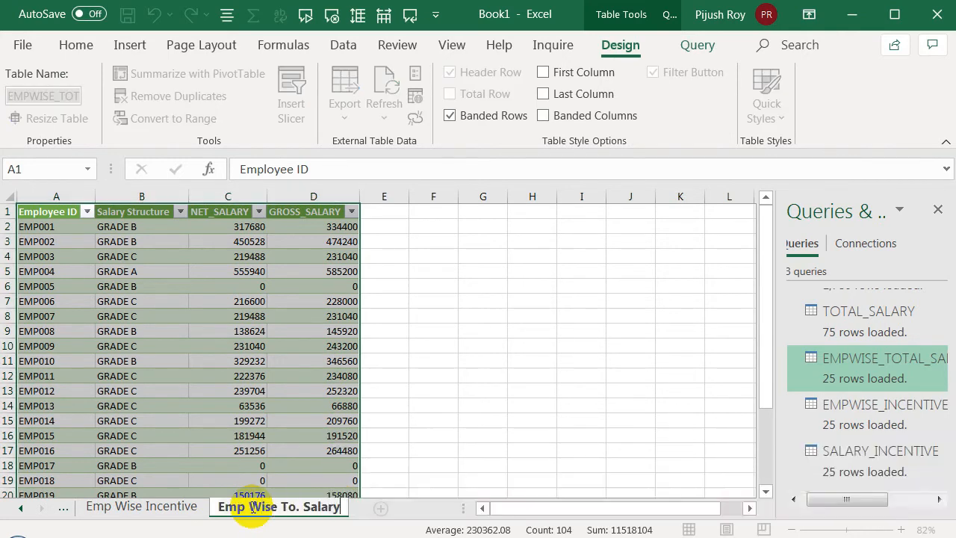
pyautogui.click(581, 361)
pyautogui.click(938, 212)
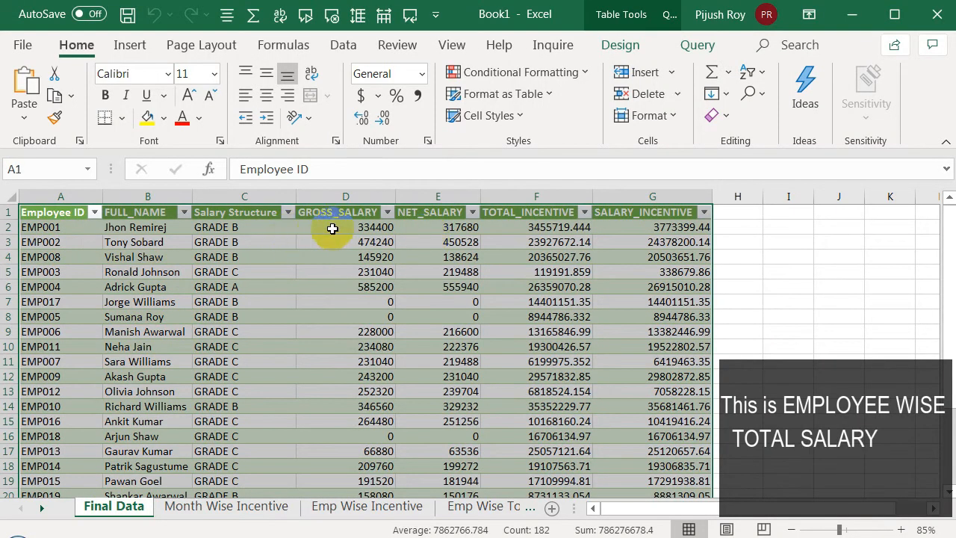
# - Review the loaded tables on the Month Wise Incentive, Emp Wise Incentive and Emp Wise To. Salary sheets
pyautogui.click(224, 507)
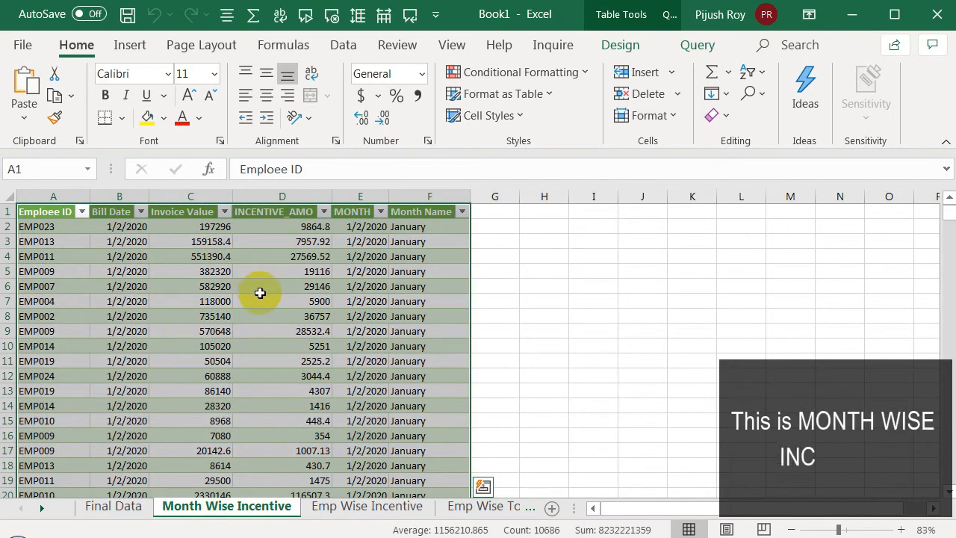
pyautogui.click(348, 505)
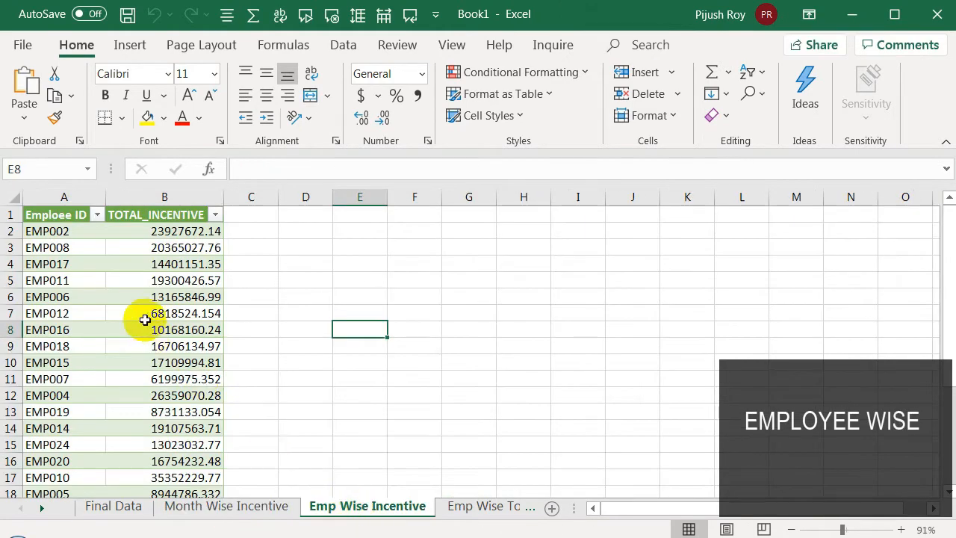
pyautogui.click(480, 509)
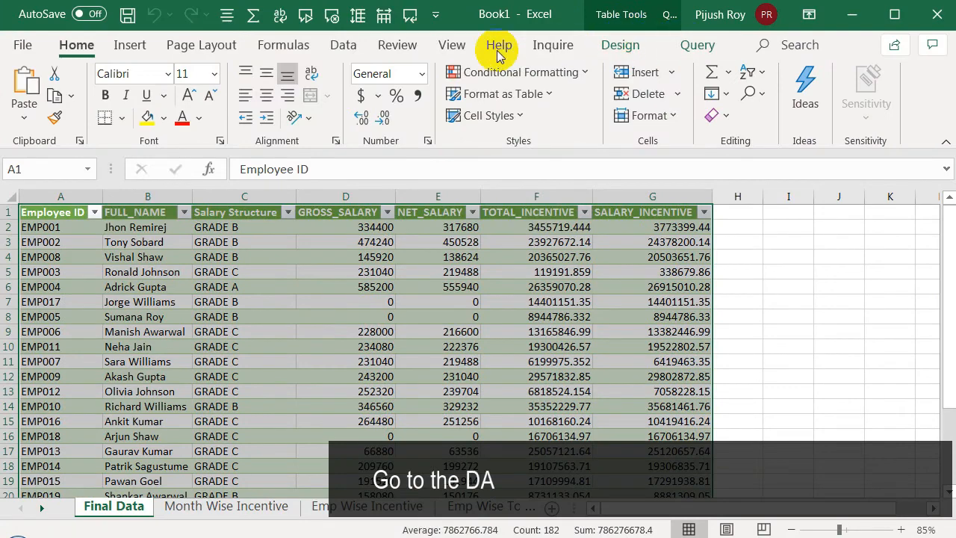
# - Show the workbook's queries again and examine the refresh options for all queries and for the EMPWISE_TOTAL_SAL query alone
pyautogui.click(345, 45)
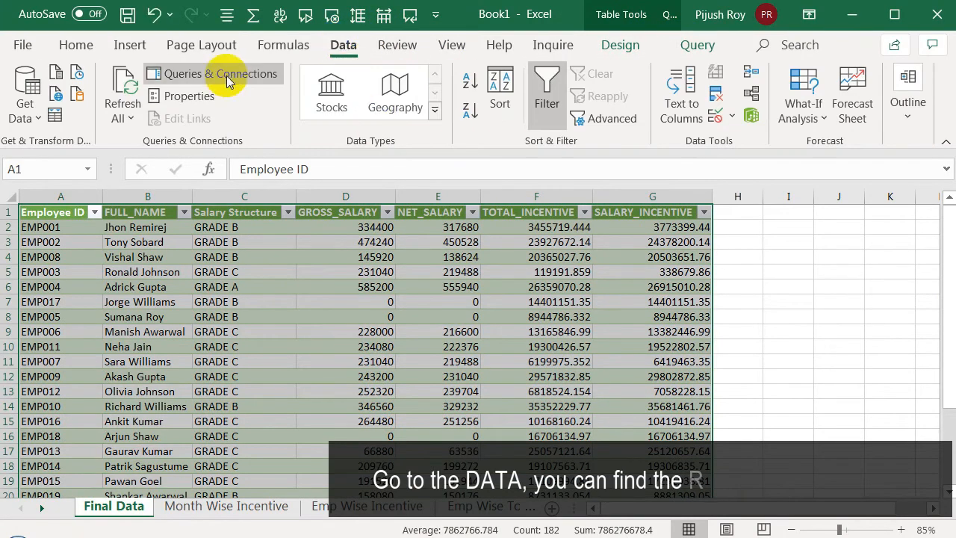
pyautogui.click(226, 77)
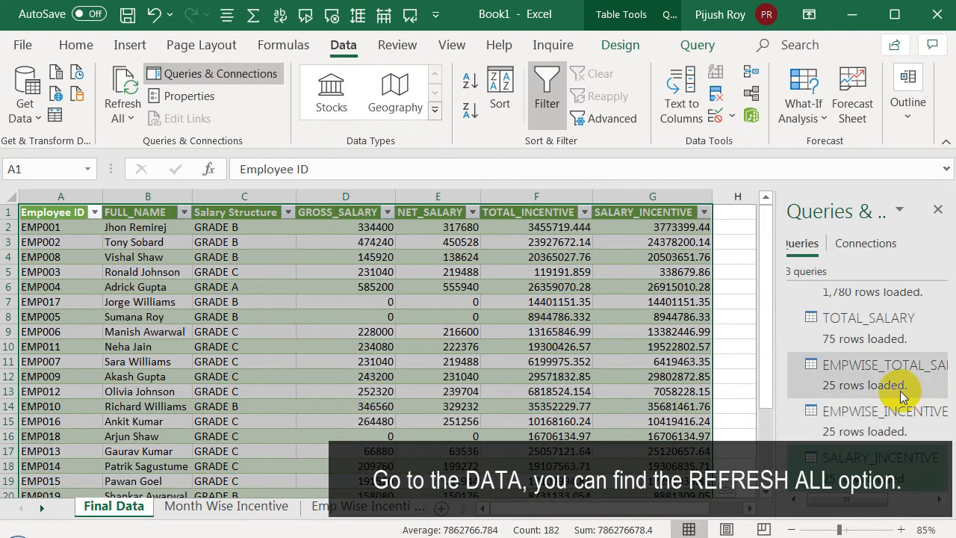
pyautogui.moveTo(900, 396)
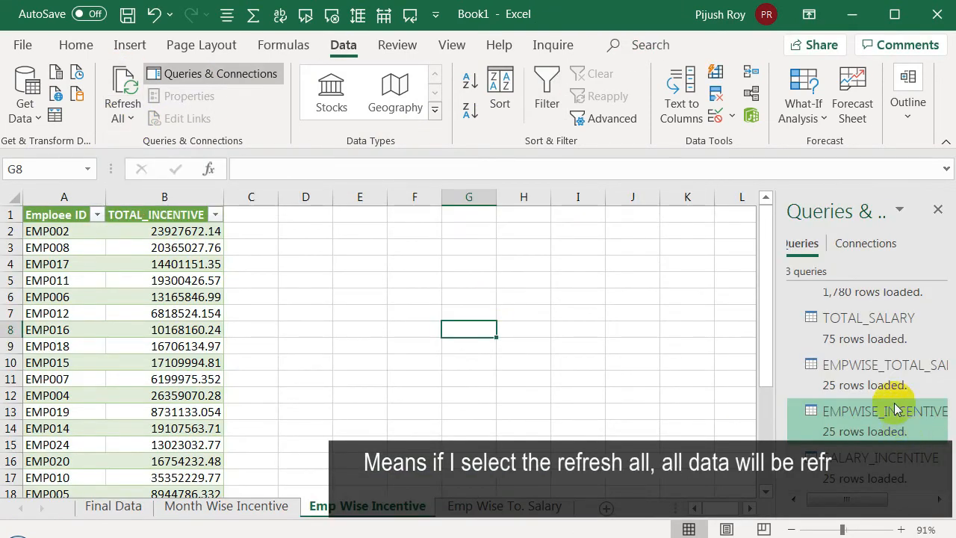
pyautogui.scroll(-4, 855, 393)
pyautogui.scroll(4, 855, 396)
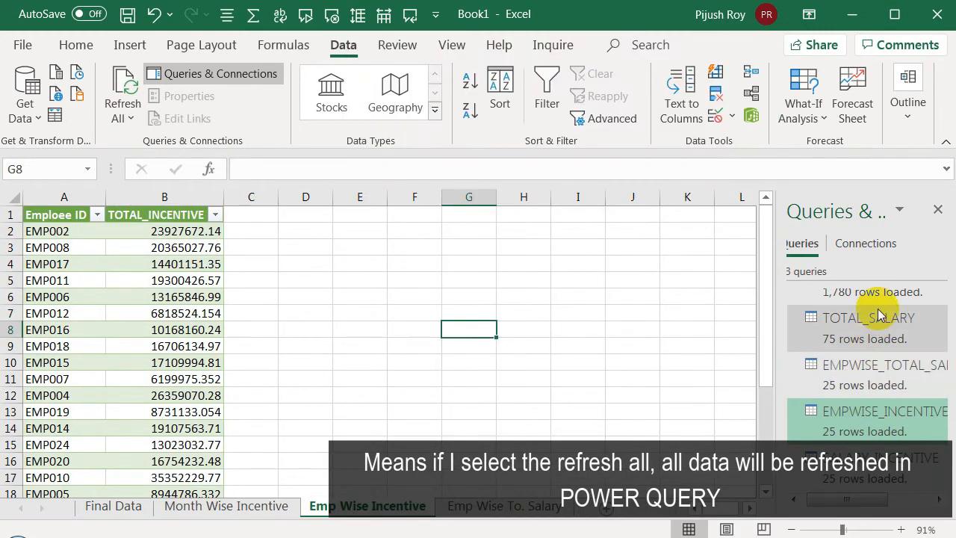
pyautogui.click(128, 122)
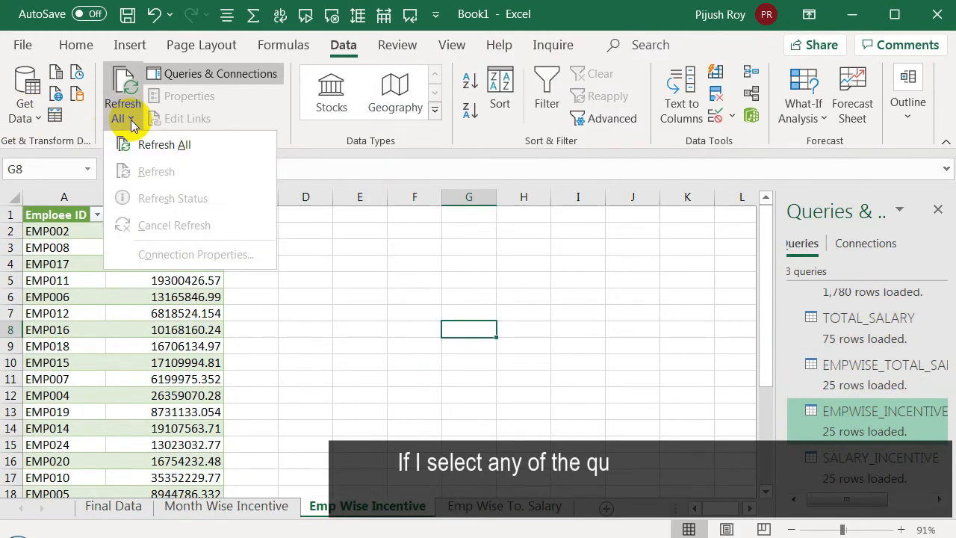
pyautogui.click(858, 377)
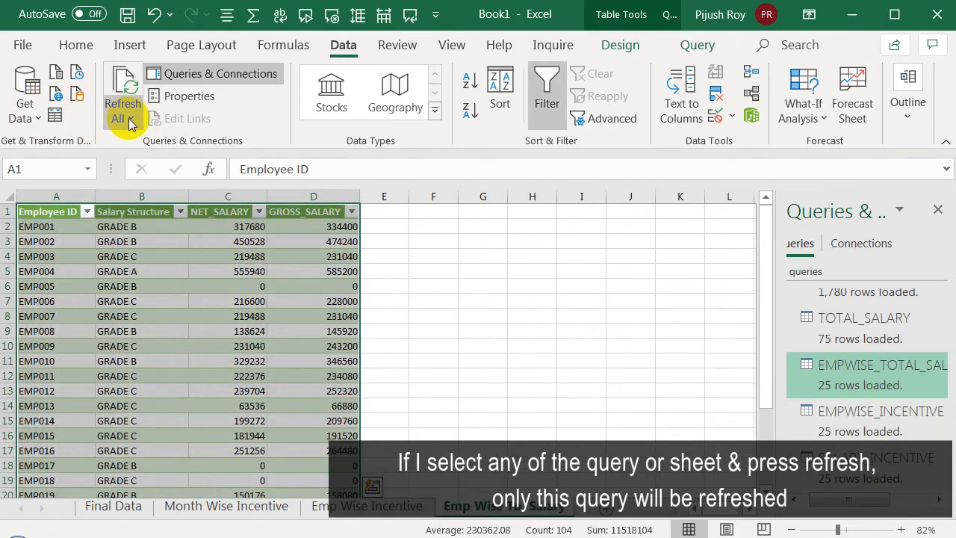
pyautogui.moveTo(844, 378)
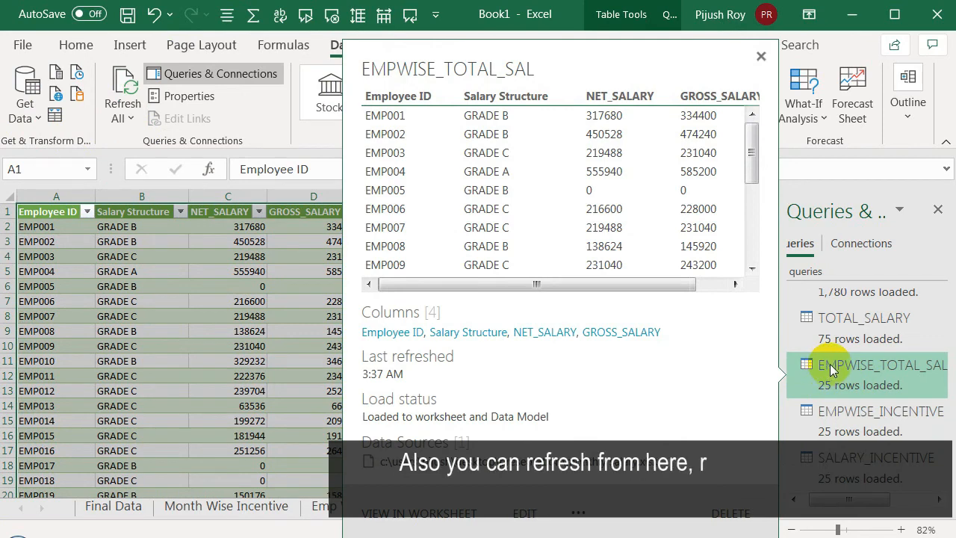
pyautogui.rightClick(829, 364)
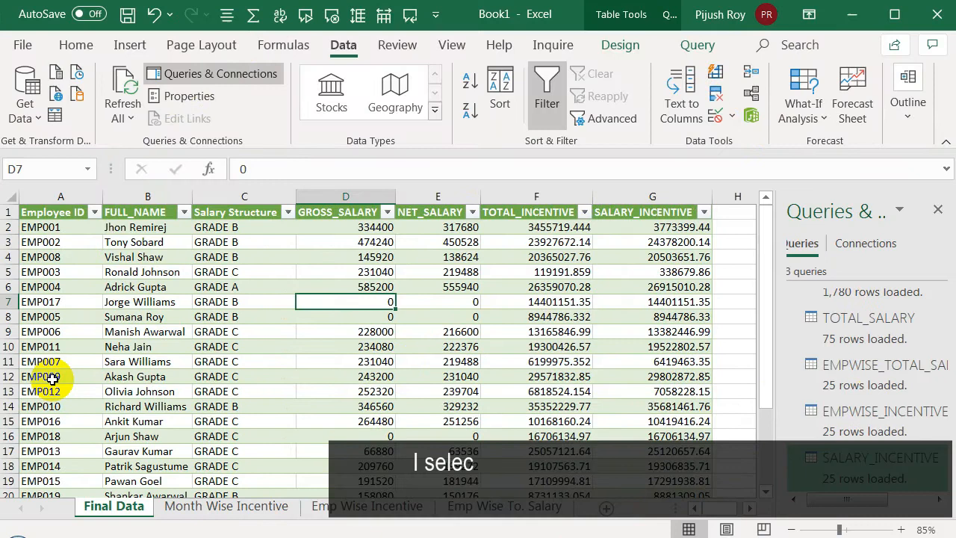
# - Copy row 12 of the Final Data table, columns A to G, and paste it into a new Notepad document
pyautogui.click(66, 377)
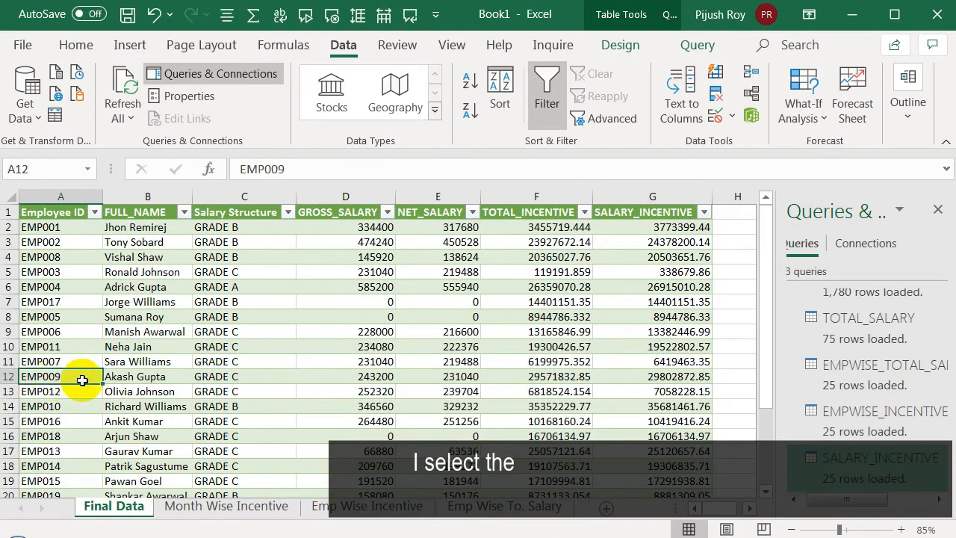
pyautogui.moveTo(77, 379); pyautogui.dragTo(687, 377)
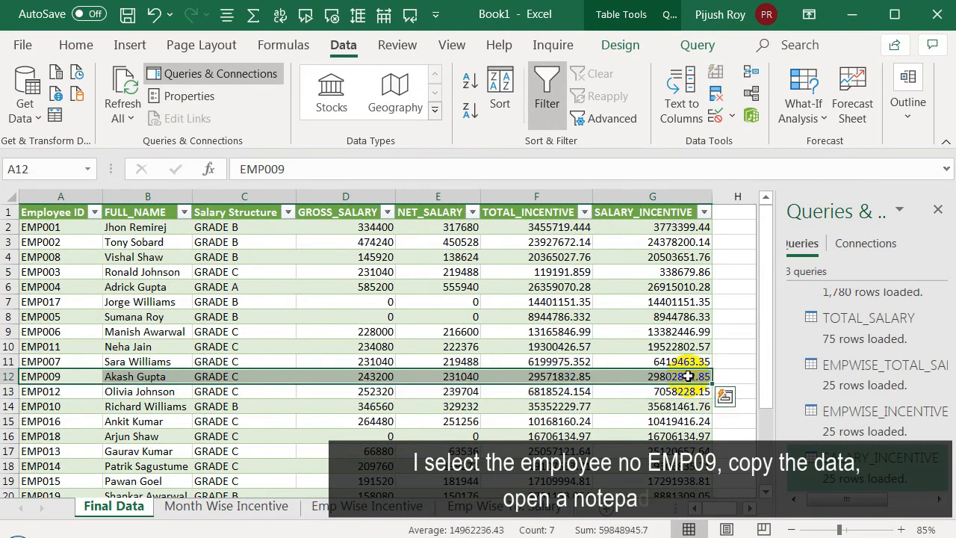
pyautogui.hotkey('ctrl', 'c')
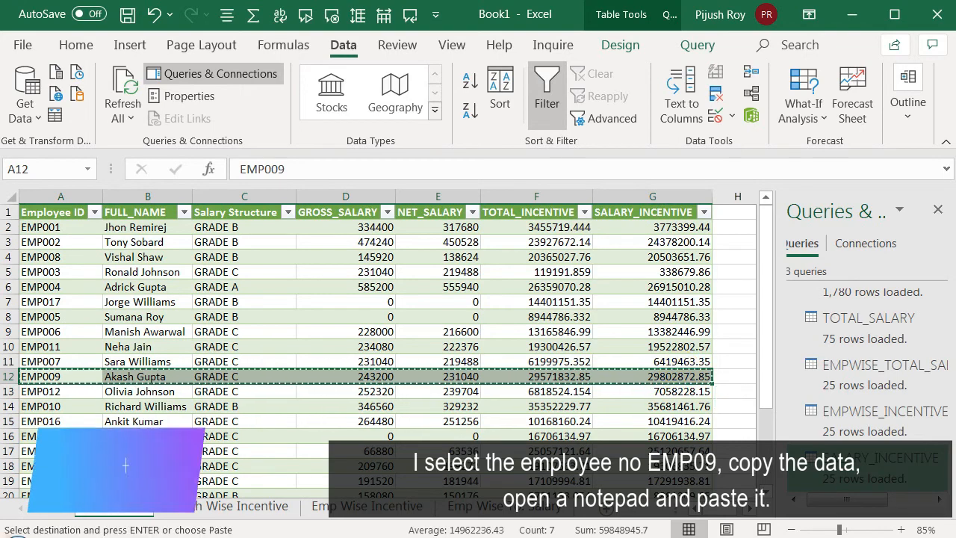
pyautogui.press('super')
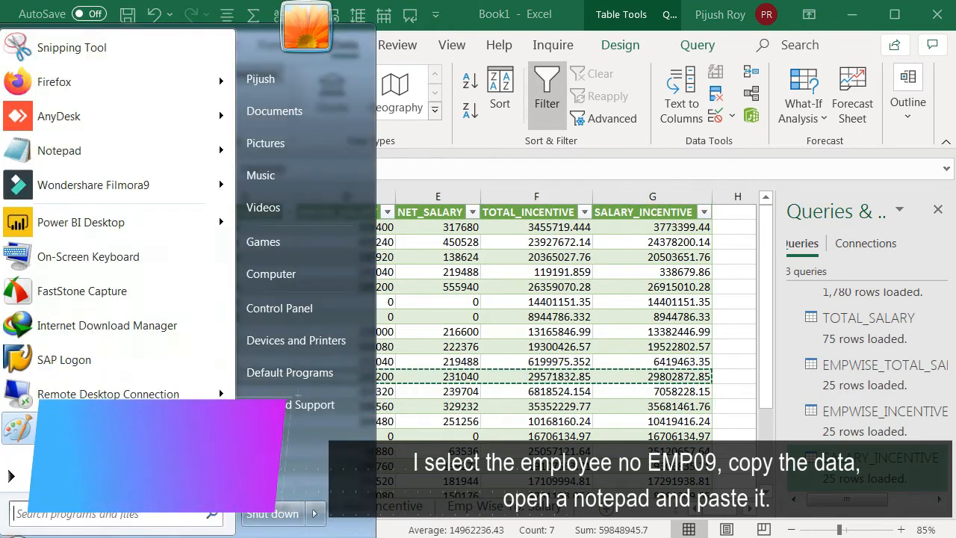
pyautogui.click(121, 151)
pyautogui.hotkey('ctrl', 'v')
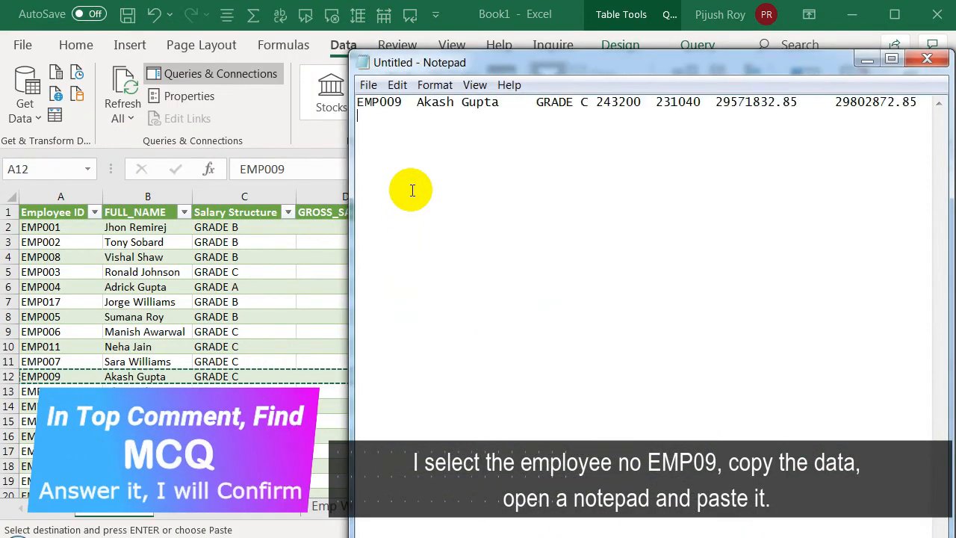
# - Open the source workbook Monthly Salary.xlsx from the presentation folder and move the Notepad window clear of its data
pyautogui.click(338, 369)
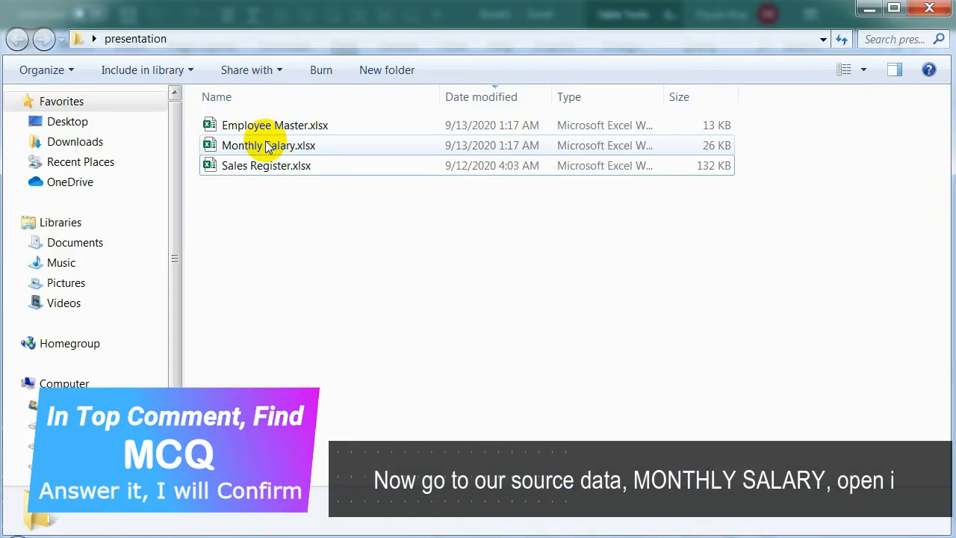
pyautogui.click(263, 146)
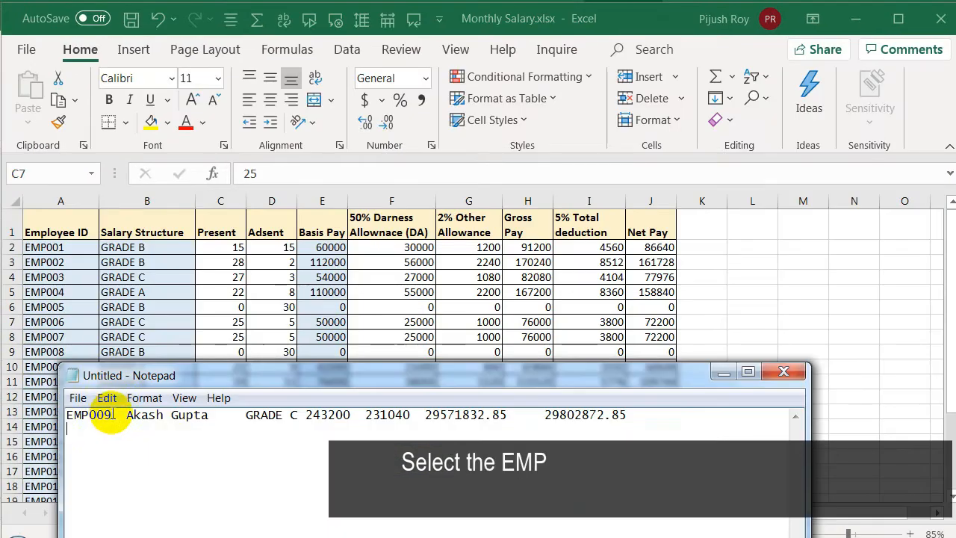
pyautogui.moveTo(241, 375); pyautogui.dragTo(270, 533)
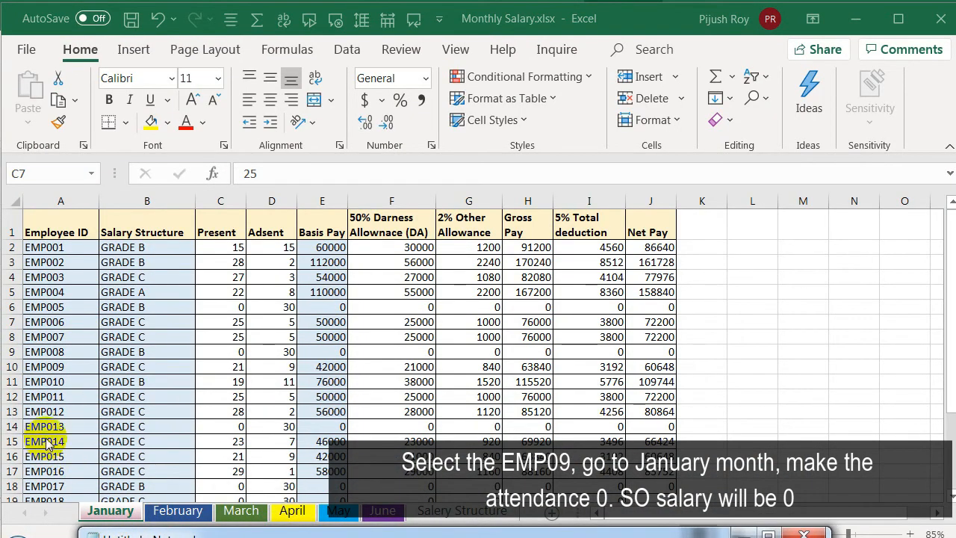
# - Set the Present value in cell C10 of the January sheet to 0
pyautogui.click(71, 366)
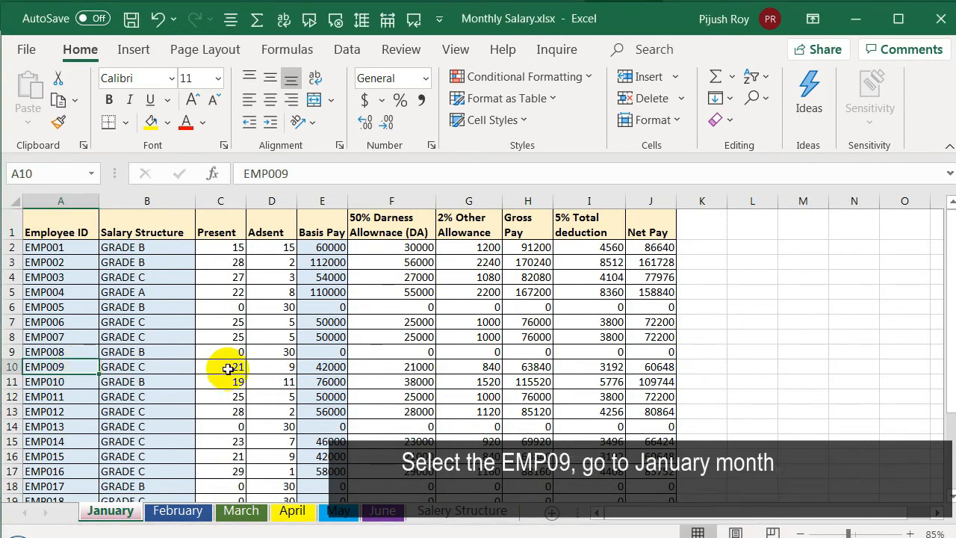
pyautogui.click(228, 368)
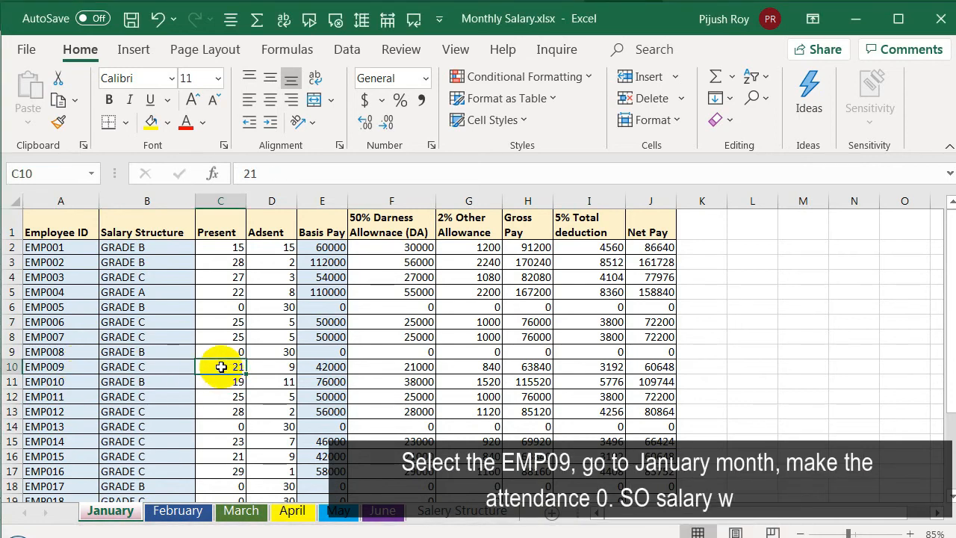
pyautogui.write('0')
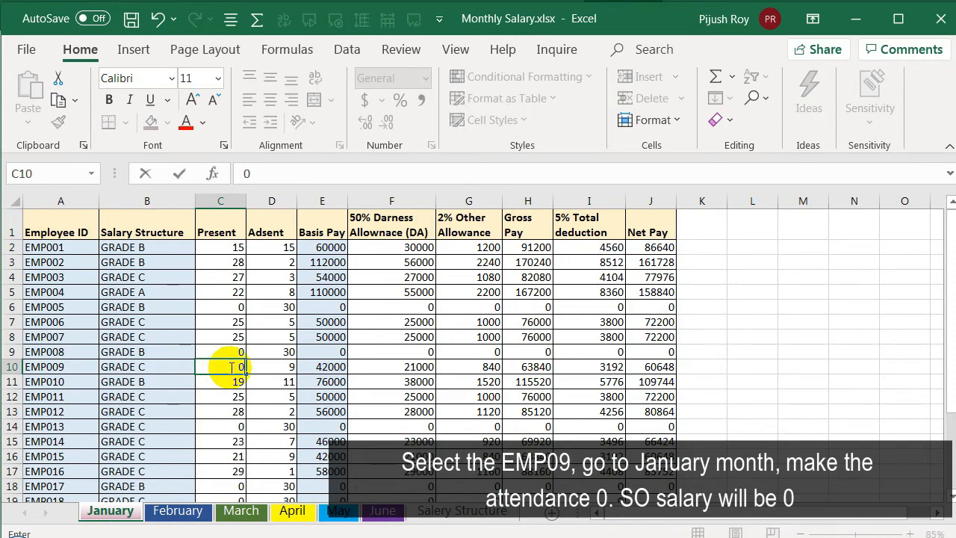
pyautogui.press('Return')
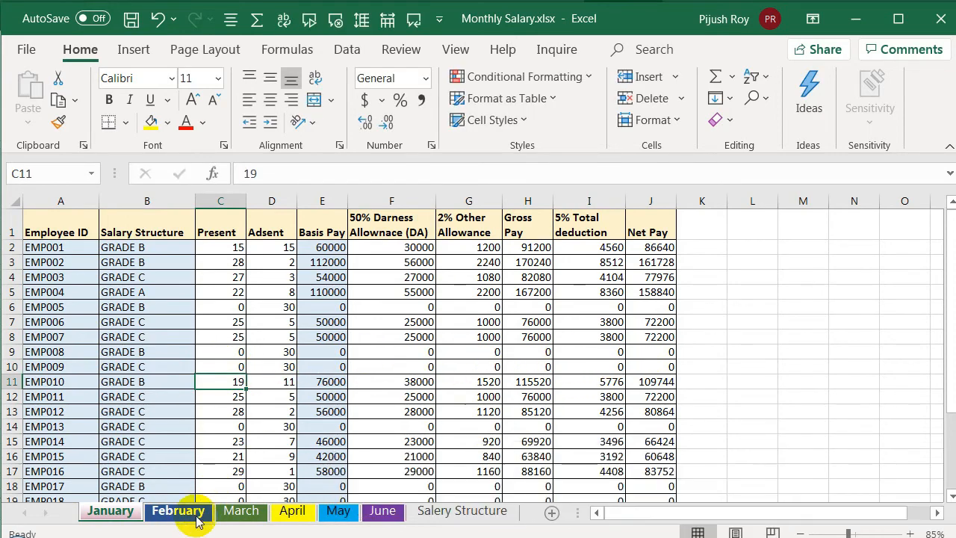
# - Set the Present value in cell C10 of the February sheet to 0
pyautogui.click(178, 511)
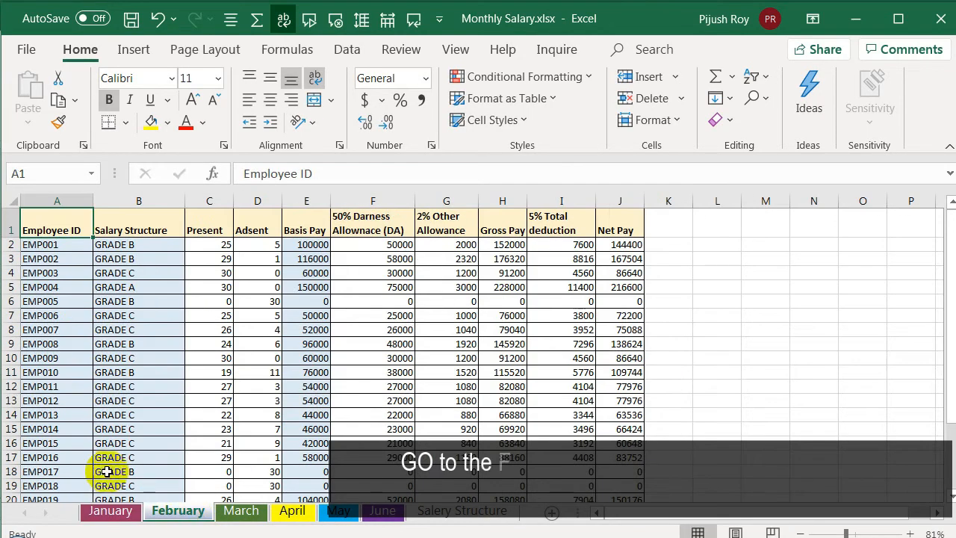
pyautogui.click(64, 359)
pyautogui.click(224, 359)
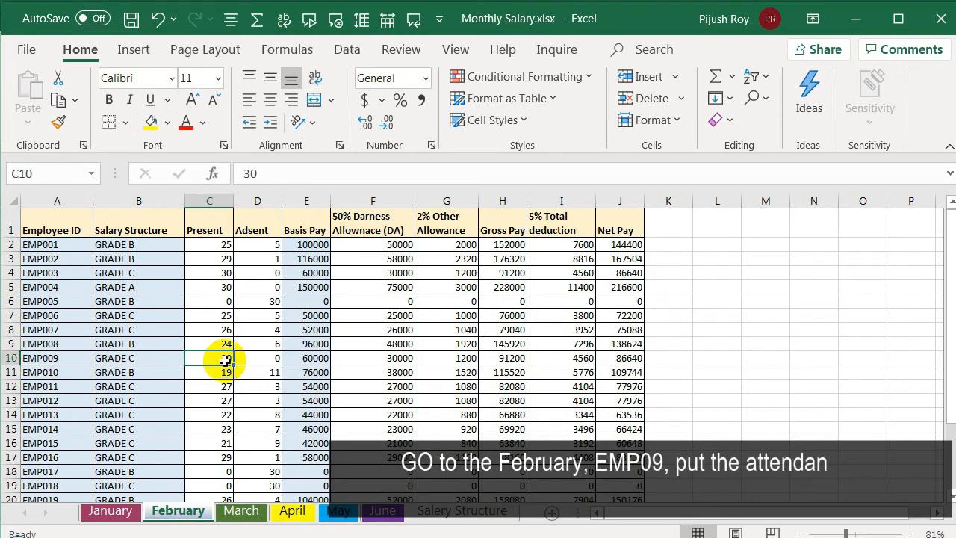
pyautogui.write('0')
pyautogui.click(256, 357)
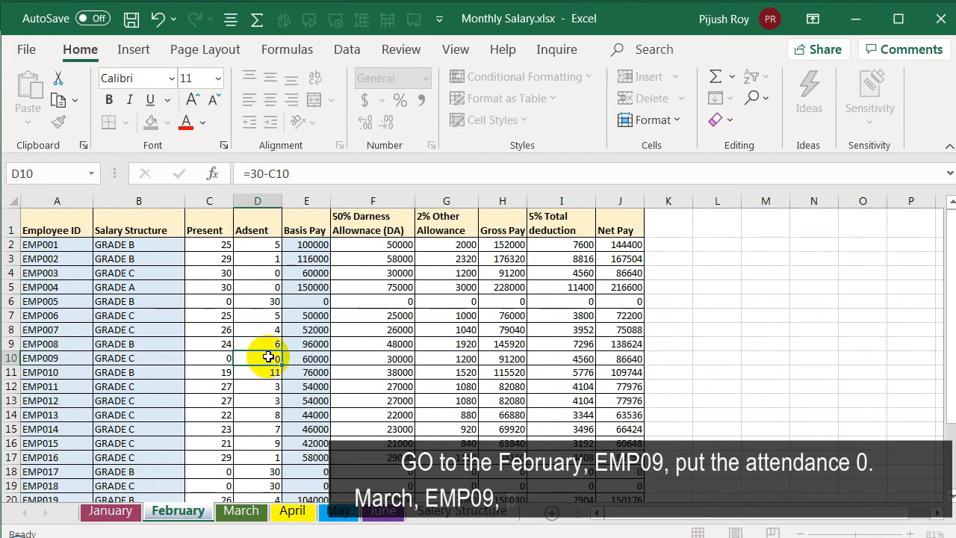
# - Set the Present value in cell C10 of the March sheet to 0, and close the source workbook with the changes saved
pyautogui.click(236, 515)
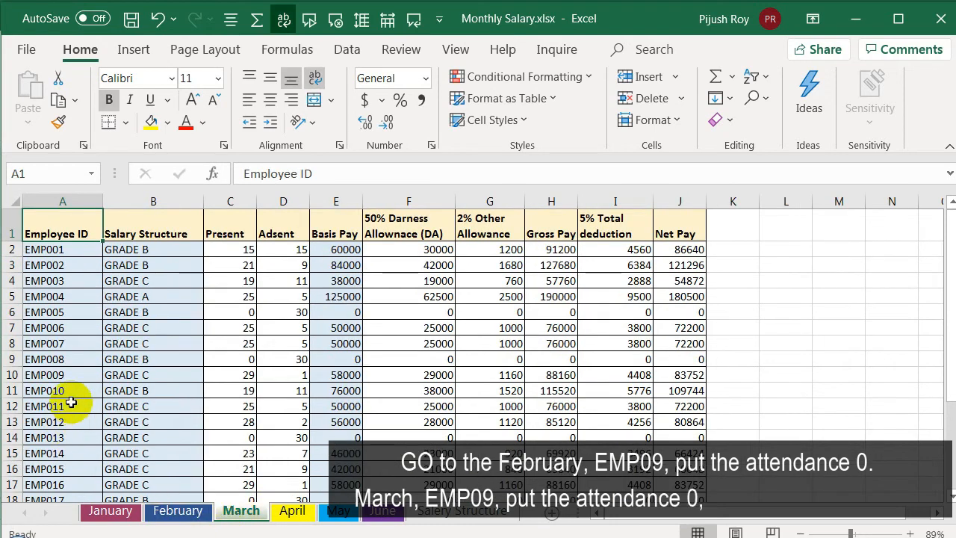
pyautogui.click(65, 377)
pyautogui.click(239, 381)
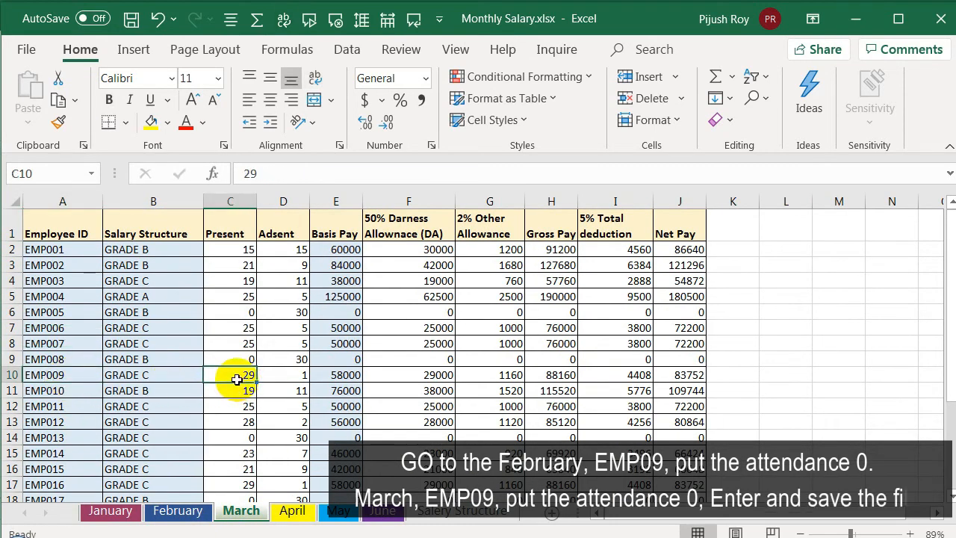
pyautogui.write('0')
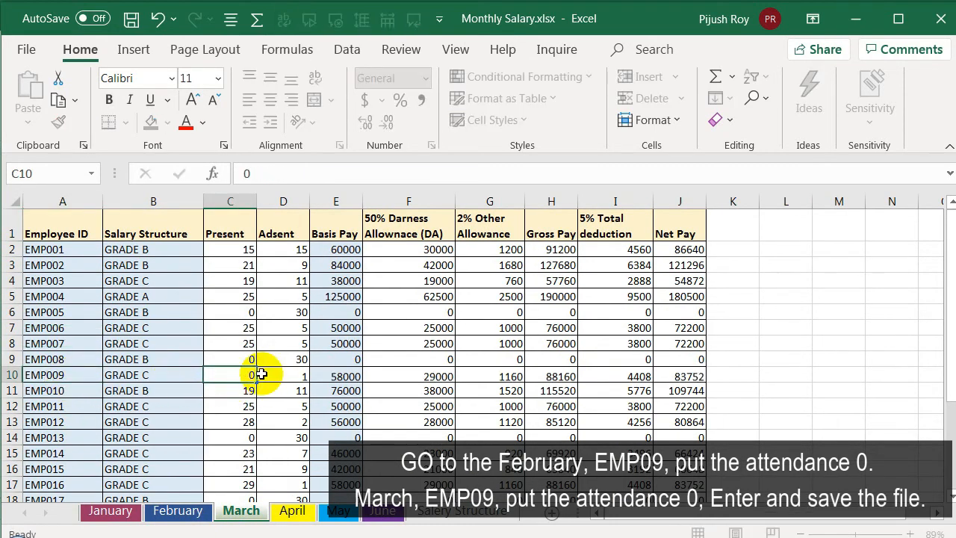
pyautogui.press('Return')
pyautogui.click(943, 23)
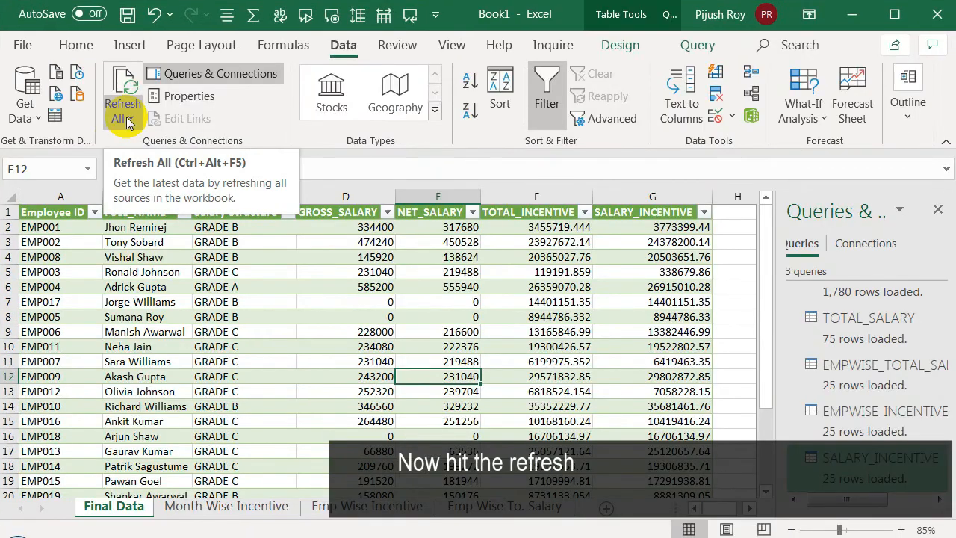
# - Refresh all queries and compare the gross and net salary in row 12 of Final Data with the Notepad copy
pyautogui.click(126, 119)
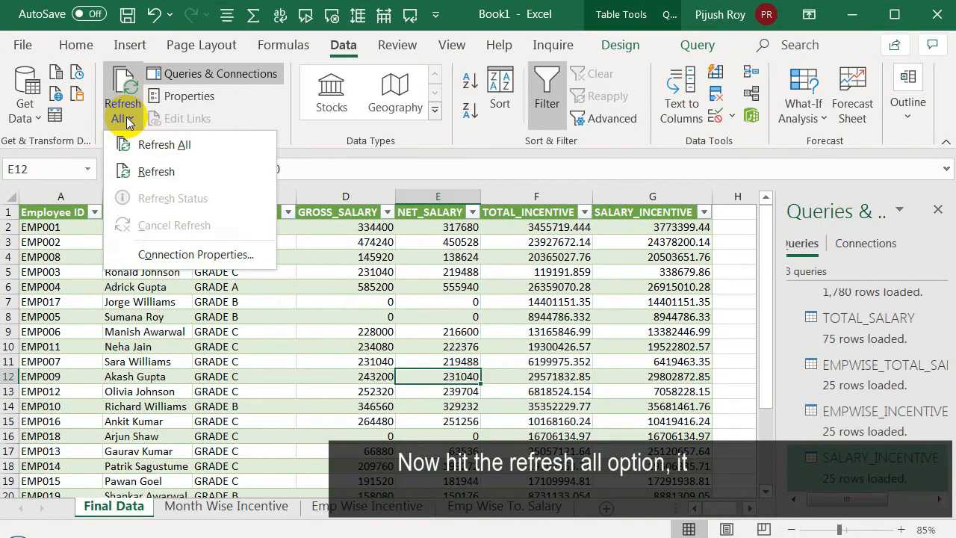
pyautogui.click(164, 145)
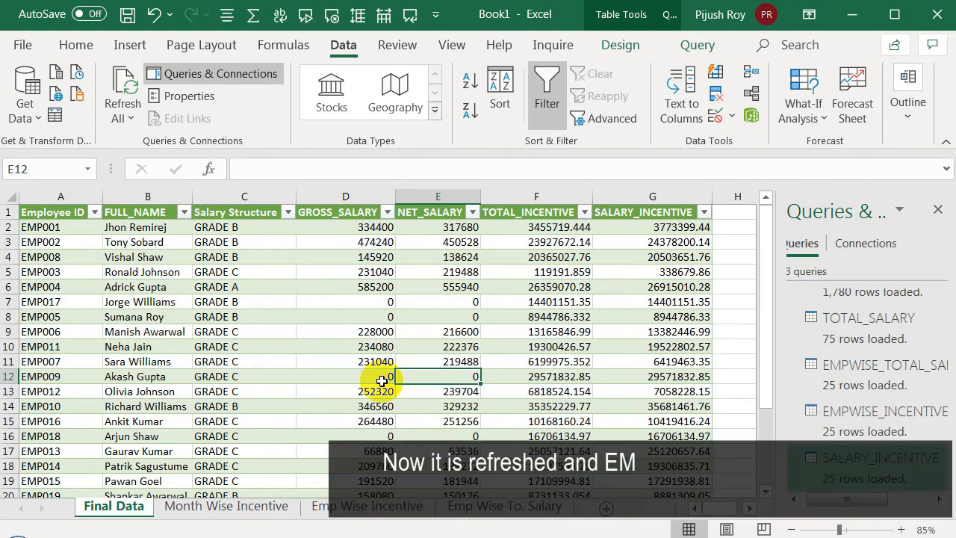
pyautogui.click(65, 379)
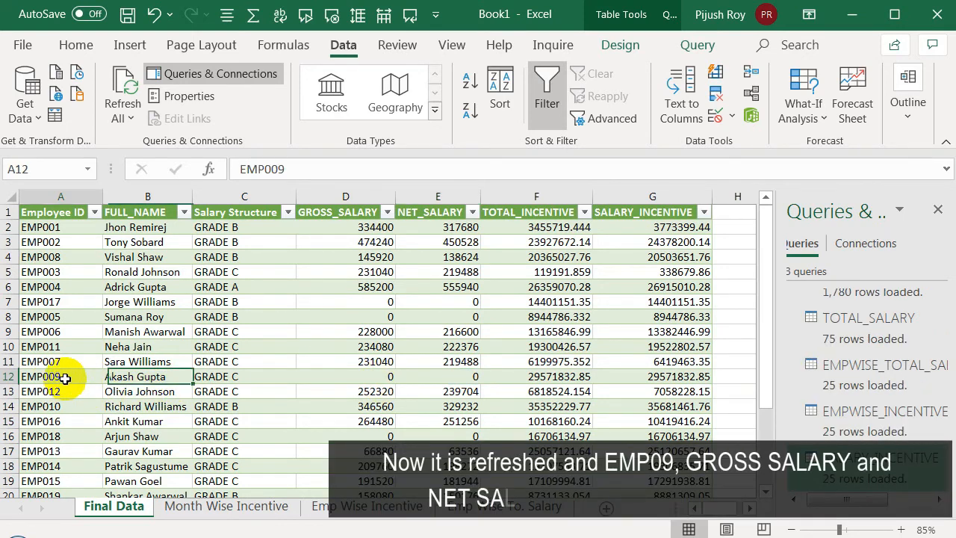
pyautogui.moveTo(351, 377); pyautogui.dragTo(448, 377)
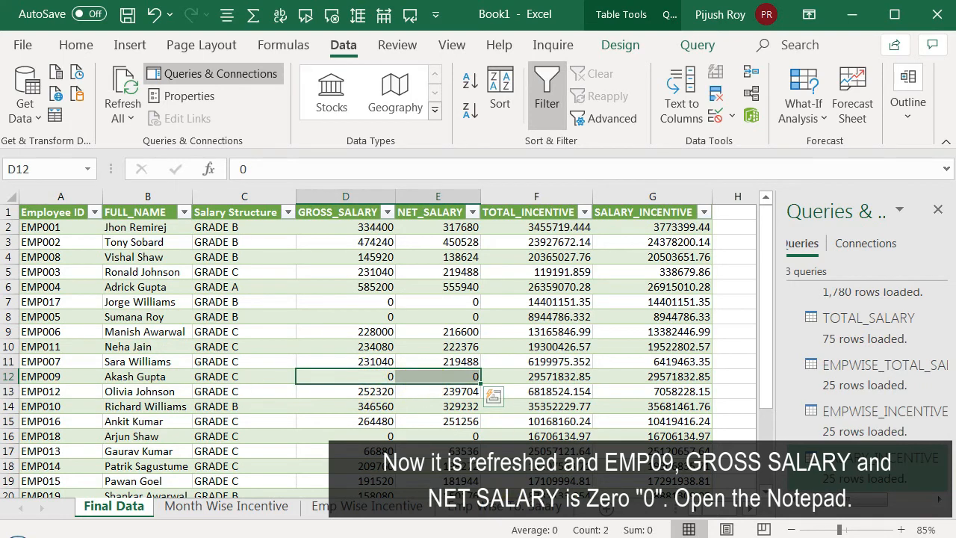
pyautogui.hotkey('alt', 'Tab')
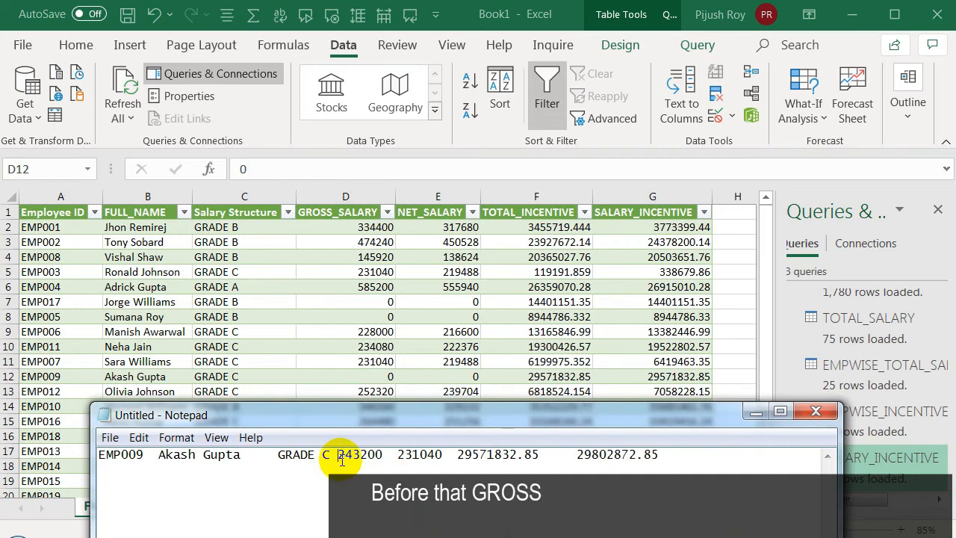
pyautogui.moveTo(340, 455); pyautogui.dragTo(433, 455)
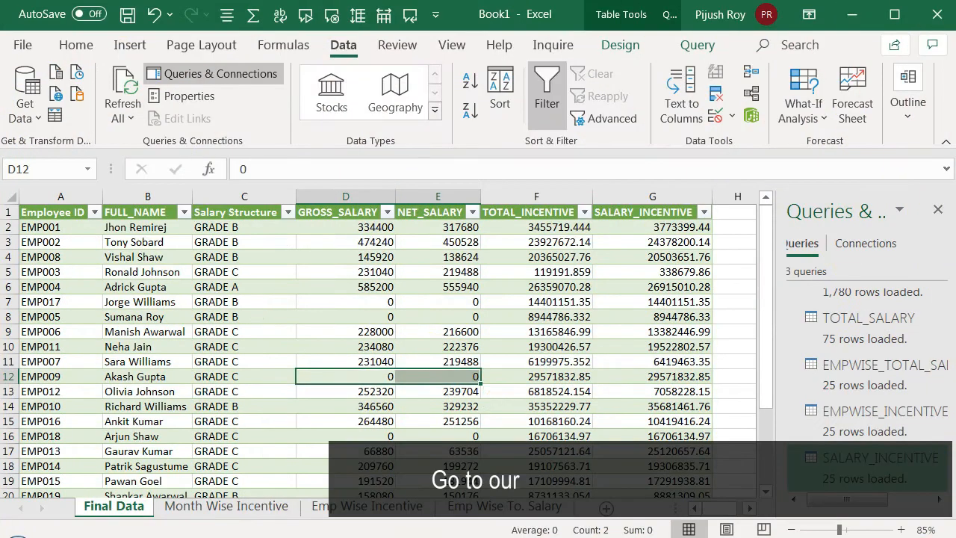
# - Reopen Monthly Salary.xlsx and copy the March sheet's employee rows, columns A to J, into the April sheet starting at cell A2
pyautogui.click(138, 537)
pyautogui.doubleClick(297, 126)
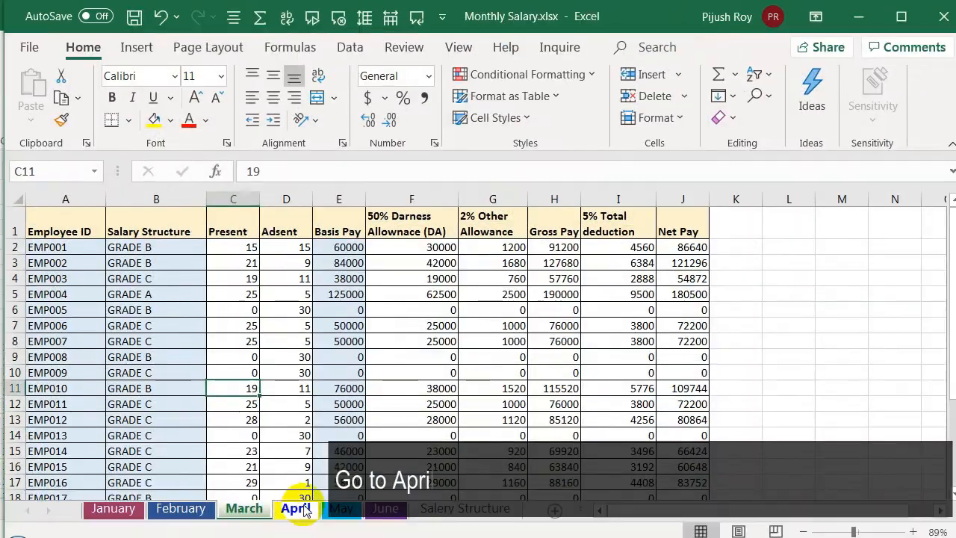
pyautogui.click(296, 510)
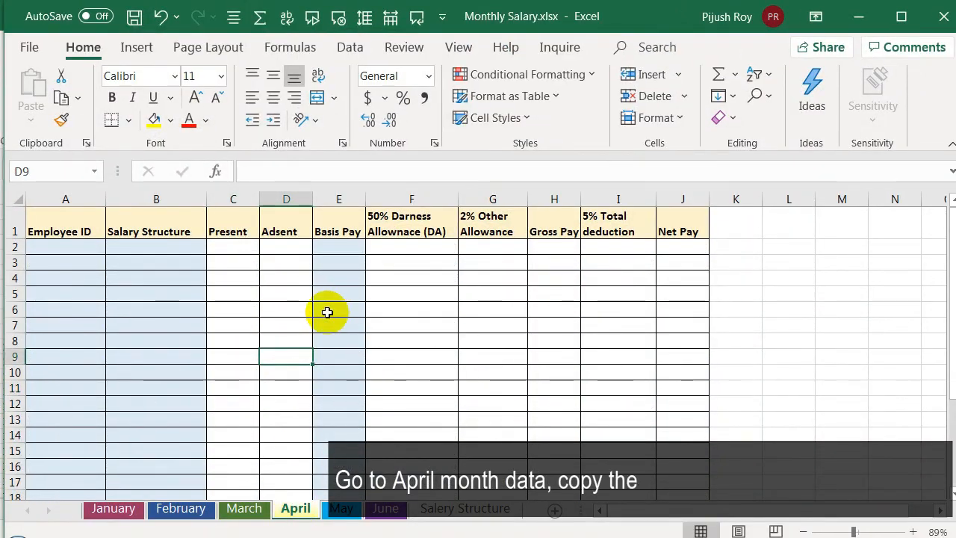
pyautogui.click(252, 511)
pyautogui.moveTo(66, 247); pyautogui.dragTo(690, 509)
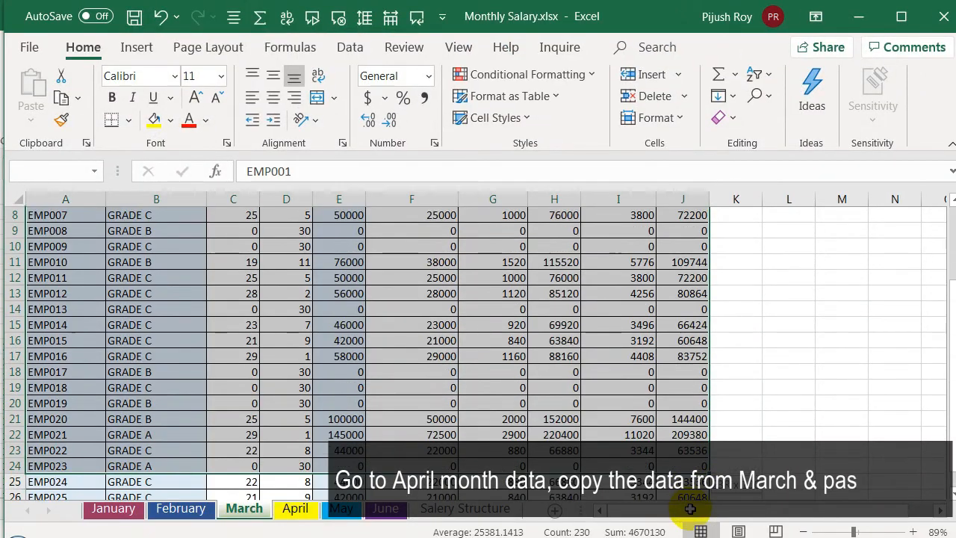
pyautogui.hotkey('ctrl', 'c')
pyautogui.click(296, 510)
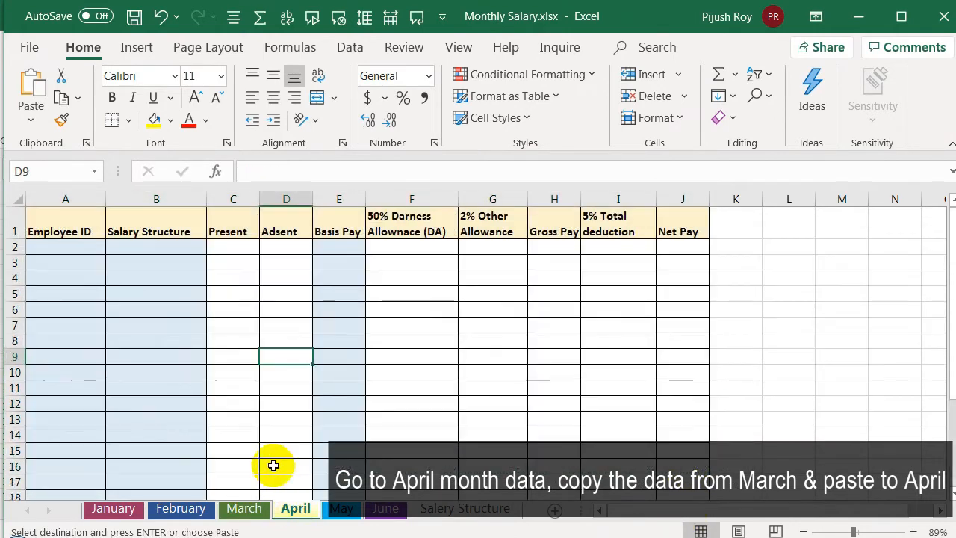
pyautogui.click(83, 250)
pyautogui.hotkey('ctrl', 'v')
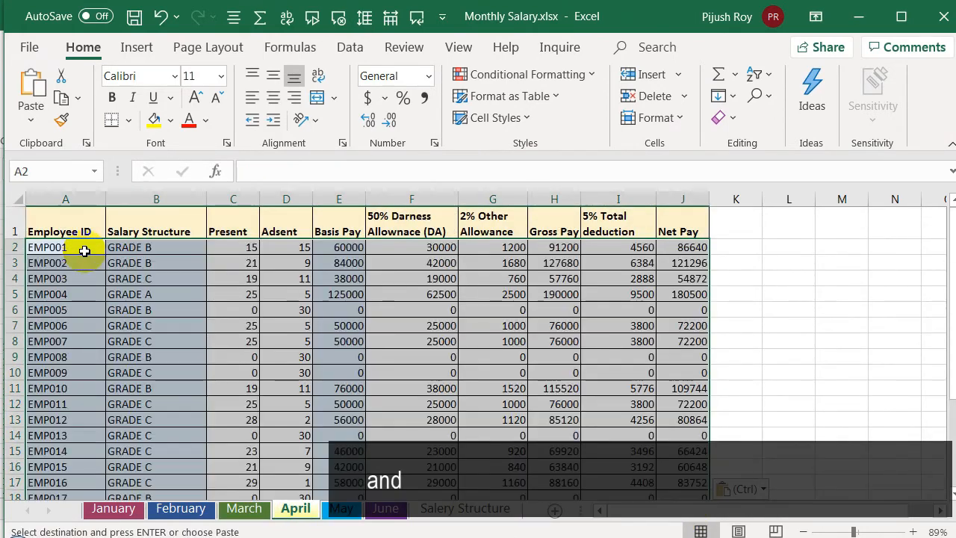
# - Enter 25, 15, 26, 24 and 58 as the Present values in cells C2 to C6 of the April sheet
pyautogui.click(234, 248)
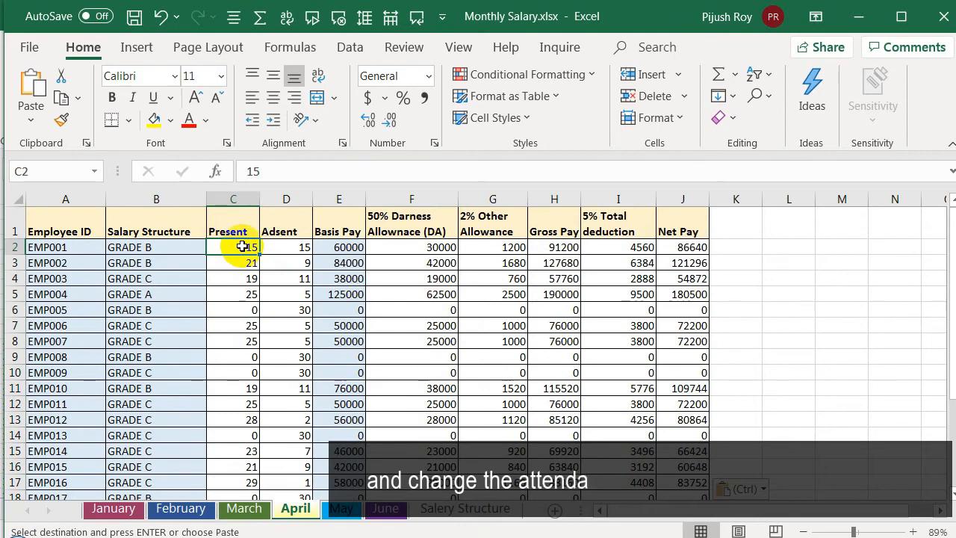
pyautogui.write('25')
pyautogui.press('Return')
pyautogui.write('24')
pyautogui.press('Return')
pyautogui.write('58')
pyautogui.press('Return')
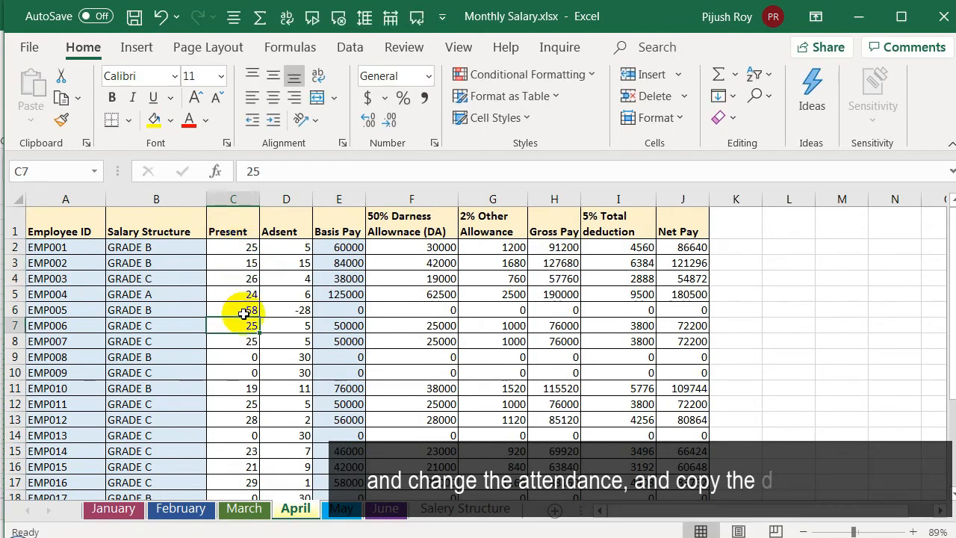
# - Change April's C6 to 30 and paste the attendance values of C2:C6 into C7:C11, C12:C16 and C18:C22
pyautogui.moveTo(234, 248); pyautogui.dragTo(243, 387)
pyautogui.hotkey('ctrl', 'c')
pyautogui.hotkey('ctrl', 'v')
pyautogui.hotkey('ctrl', 'v')
pyautogui.hotkey('ctrl', 'v')
pyautogui.scroll(2, 248, 351)
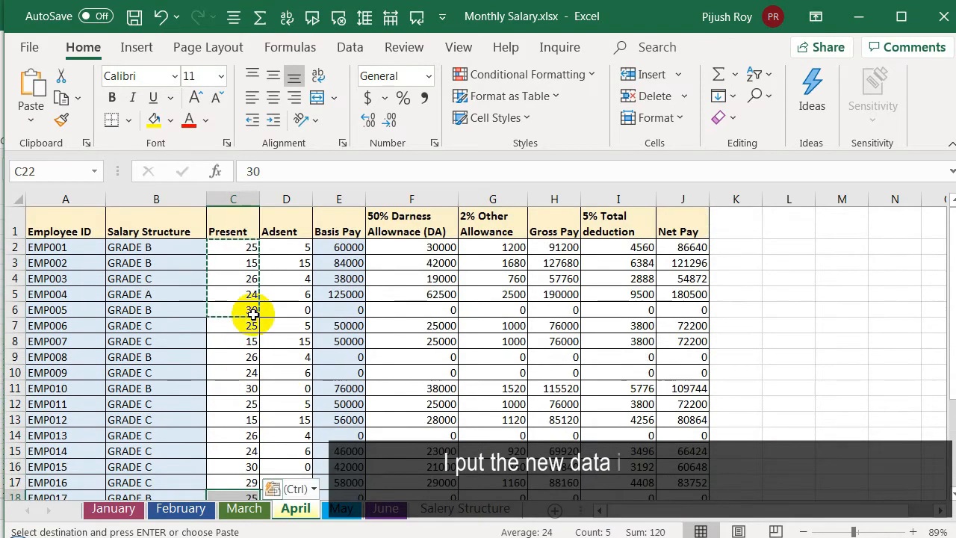
# - Look over the April attendance values, and close Monthly Salary.xlsx with the changes saved
pyautogui.click(252, 324)
pyautogui.scroll(-2, 253, 324)
pyautogui.scroll(2, 253, 324)
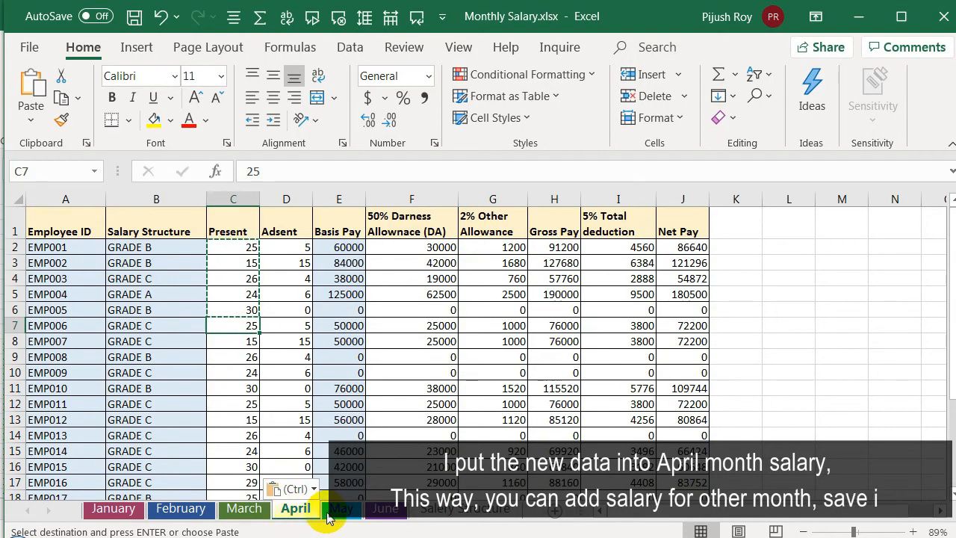
pyautogui.click(937, 19)
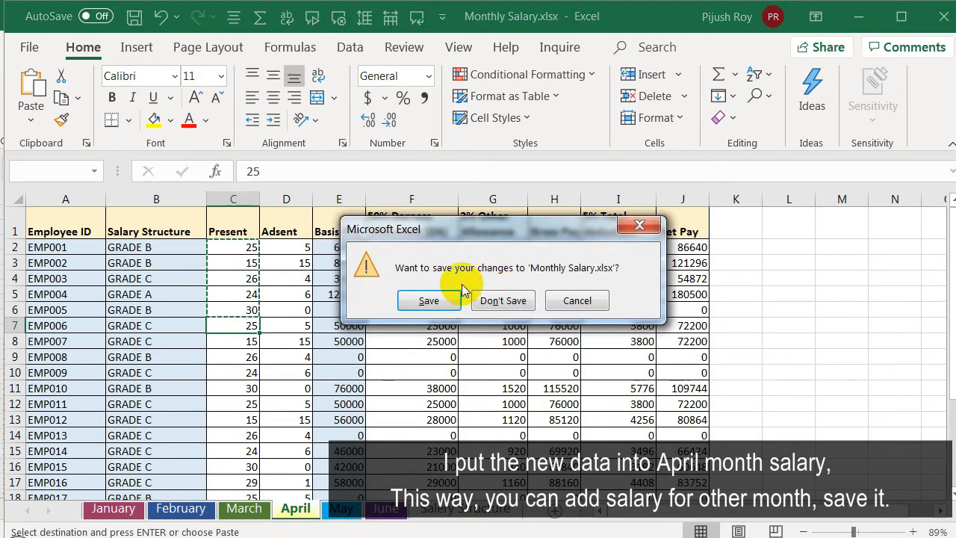
pyautogui.click(429, 302)
# - Fill the gross and net salary cells D12:E12 and D10:E10 of the Final Data sheet with yellow
pyautogui.click(77, 378)
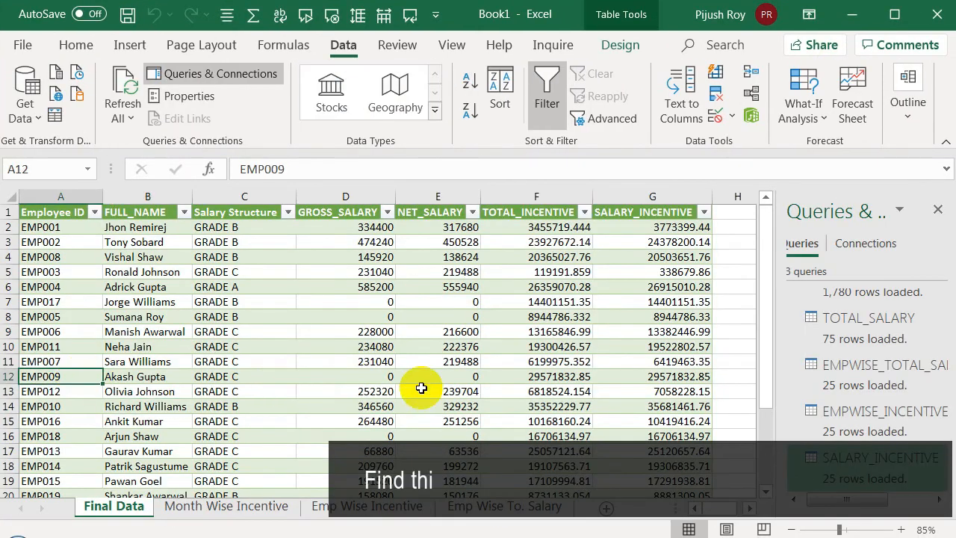
pyautogui.moveTo(366, 379); pyautogui.dragTo(457, 379)
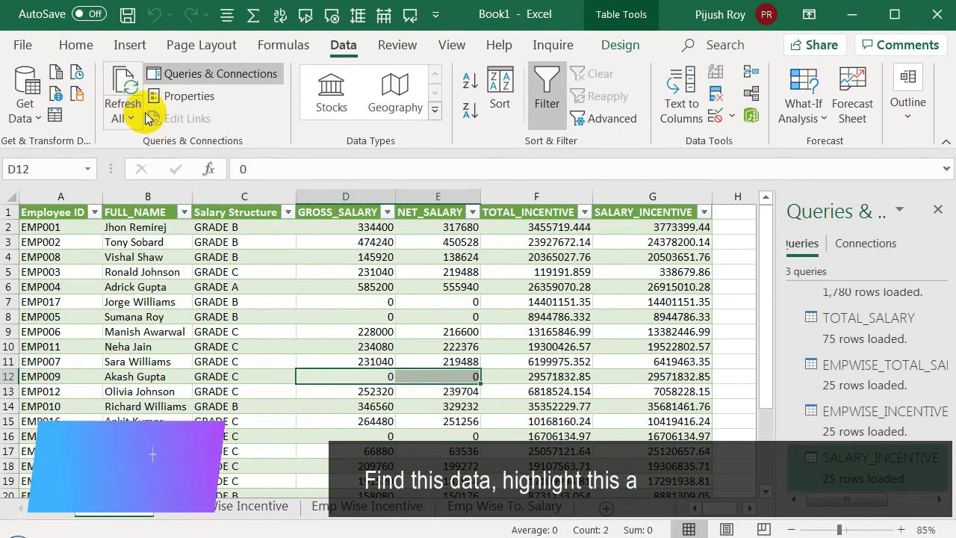
pyautogui.click(75, 47)
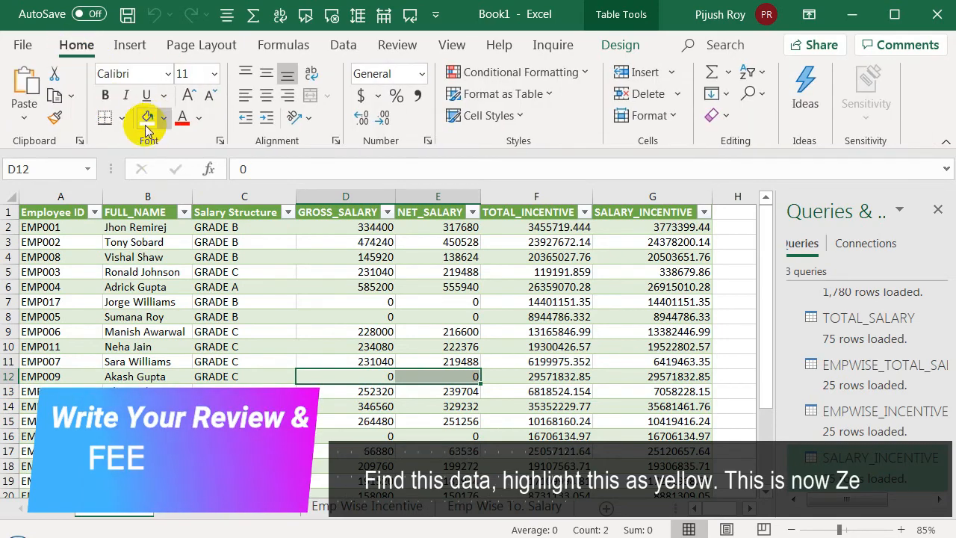
pyautogui.click(146, 118)
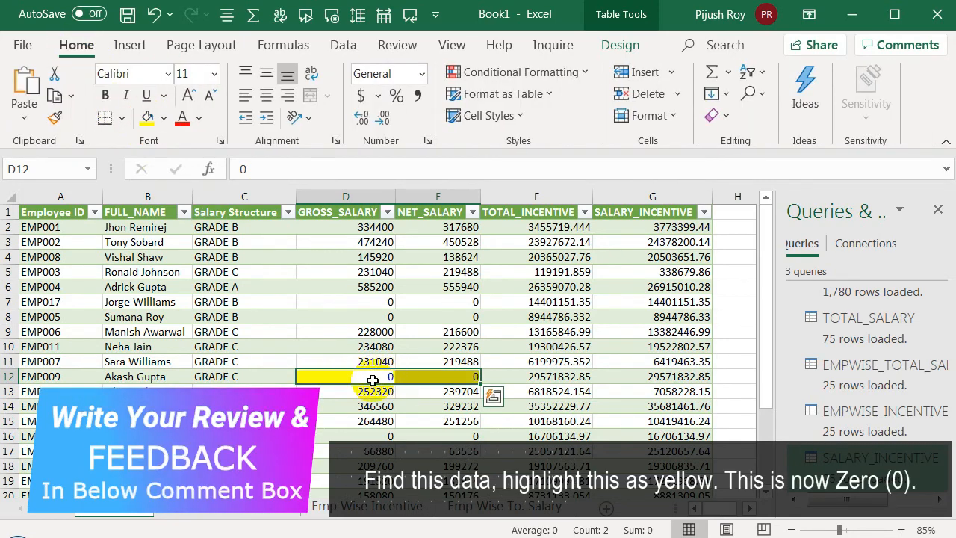
pyautogui.click(80, 349)
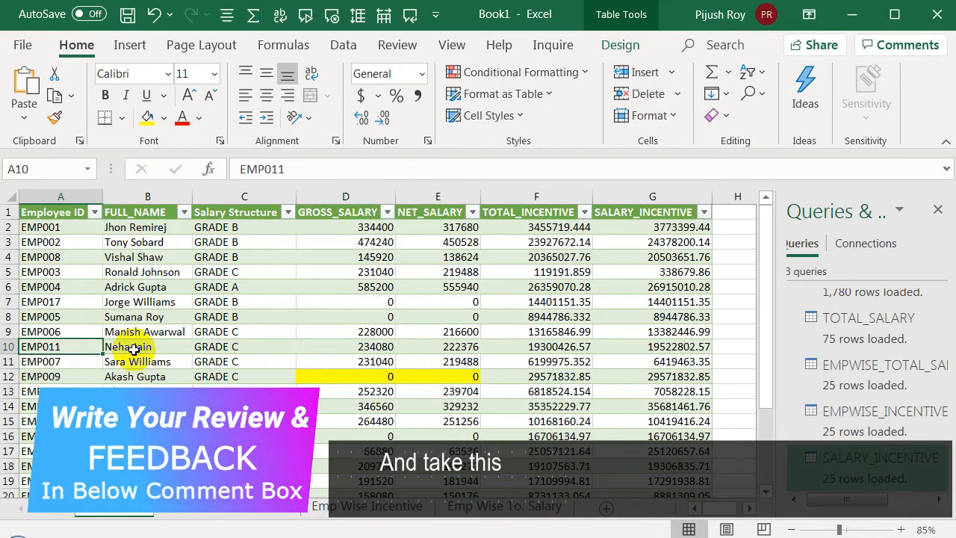
pyautogui.moveTo(361, 349); pyautogui.dragTo(437, 347)
pyautogui.click(147, 122)
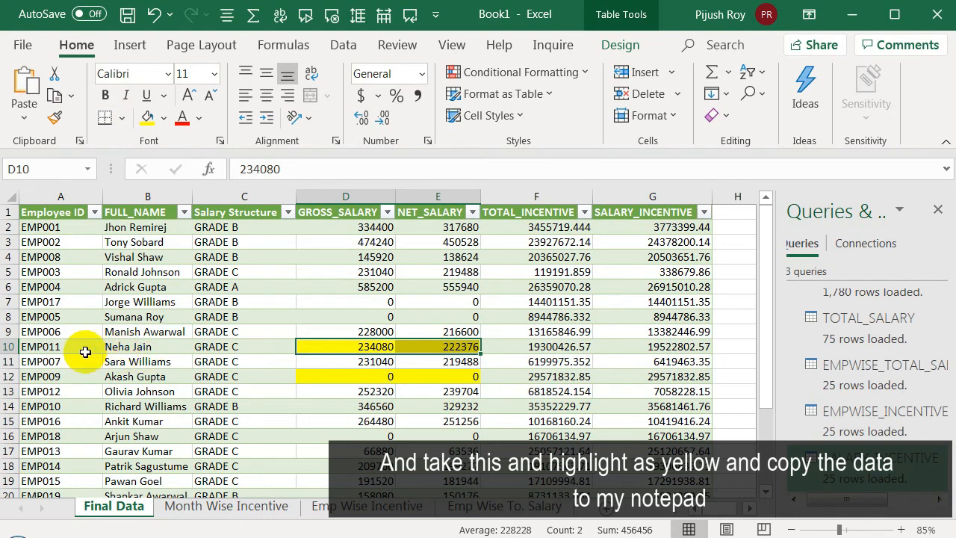
# - Copy row 10 of Final Data, columns A to E, into Notepad and delete the name and grade from the pasted text
pyautogui.moveTo(82, 348); pyautogui.dragTo(425, 344)
pyautogui.hotkey('ctrl', 'c')
pyautogui.moveTo(158, 454); pyautogui.dragTo(327, 453)
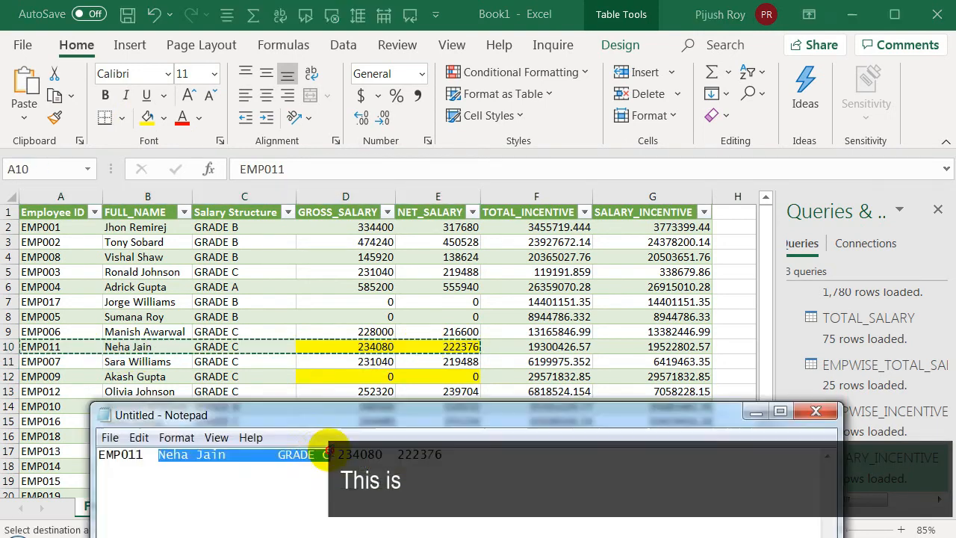
pyautogui.press('Delete')
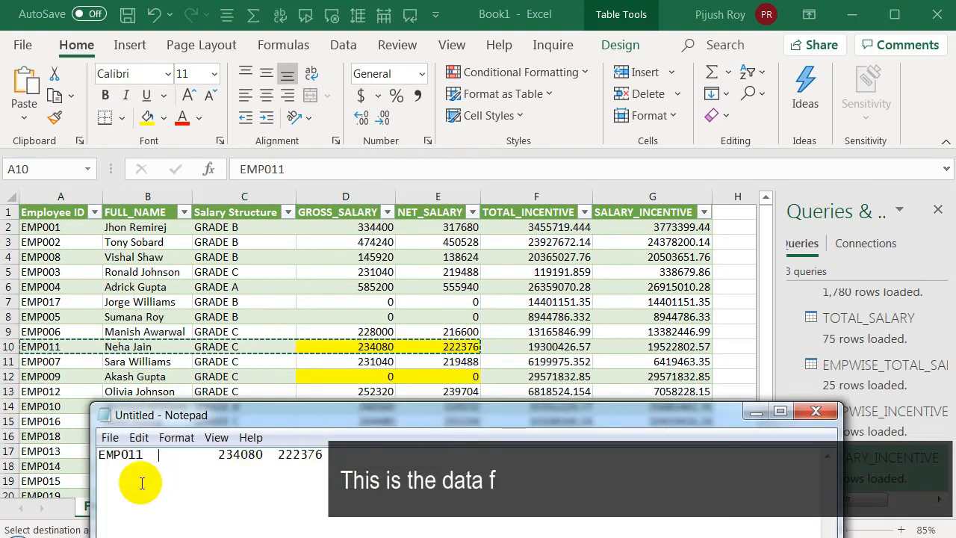
pyautogui.click(274, 454)
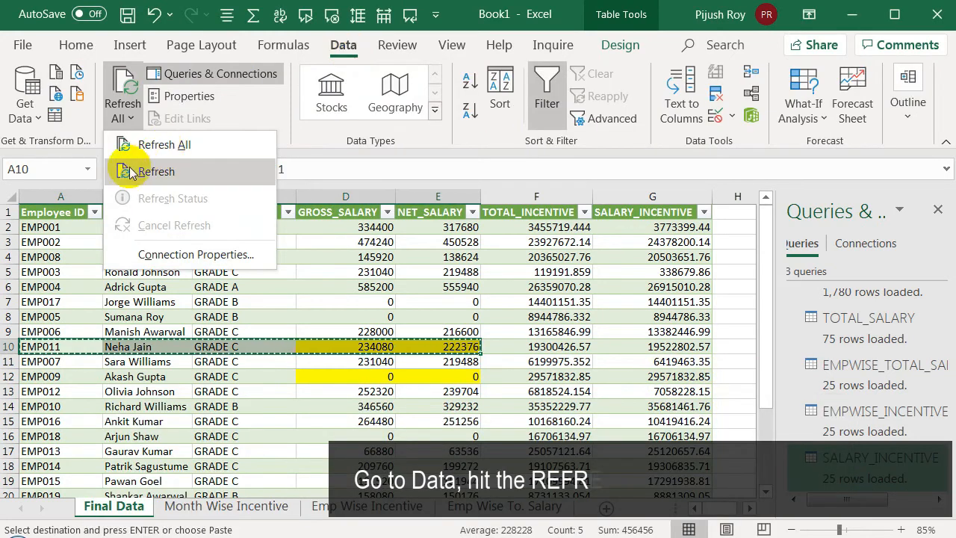
# - Refresh all the workbook's queries and open the EMPWISE_INCENTIVE query in the Power Query Editor
pyautogui.click(213, 152)
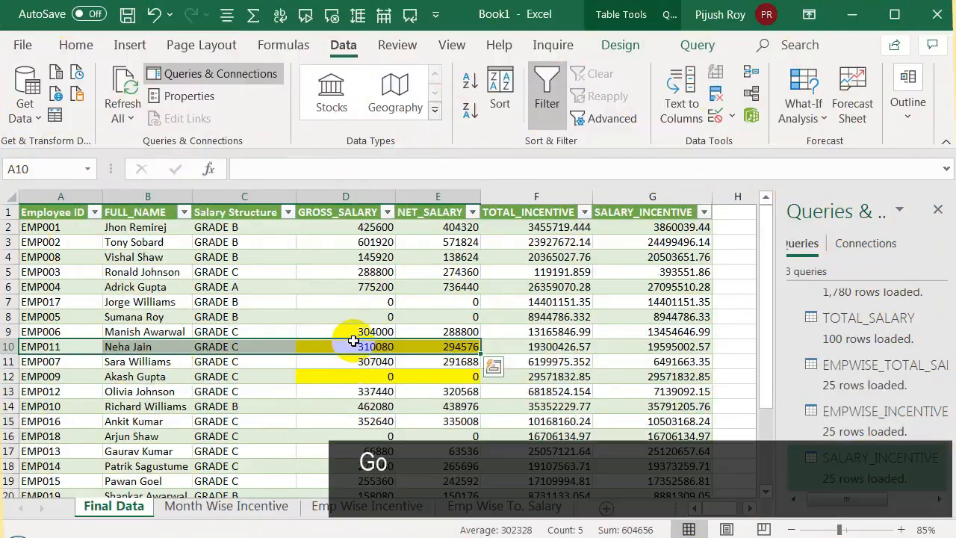
pyautogui.click(29, 112)
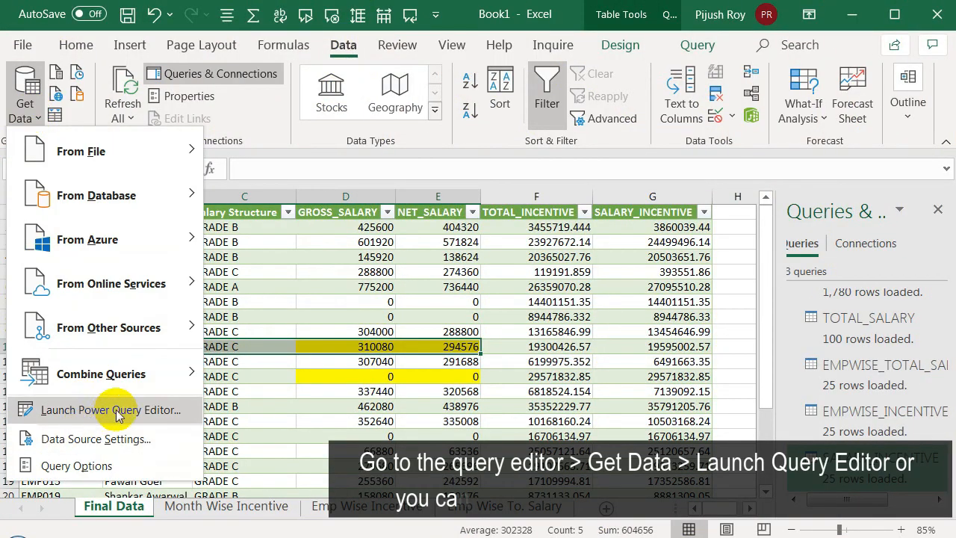
pyautogui.click(851, 414)
pyautogui.doubleClick(850, 413)
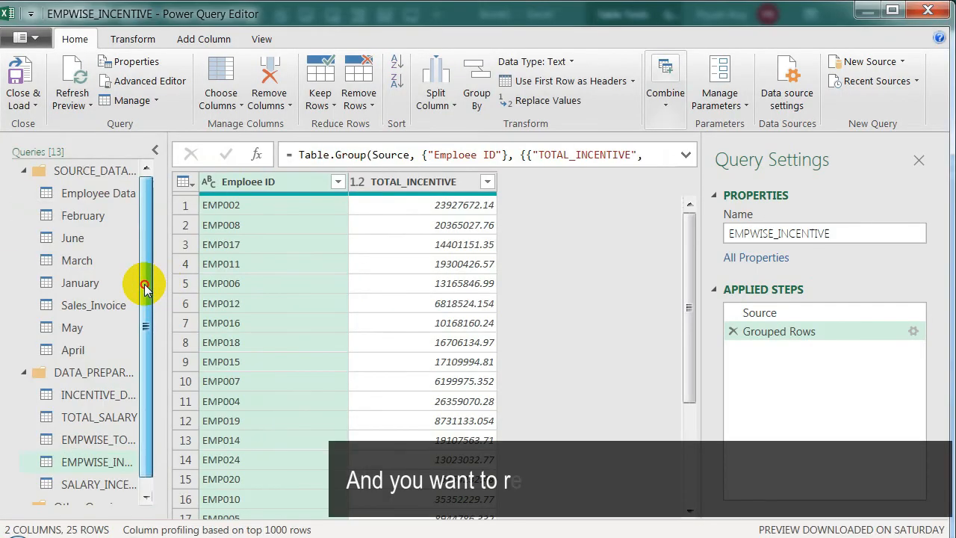
# - Remove March from the tables appended in the Source step of the TOTAL_SALARY query
pyautogui.scroll(-1, 142, 336)
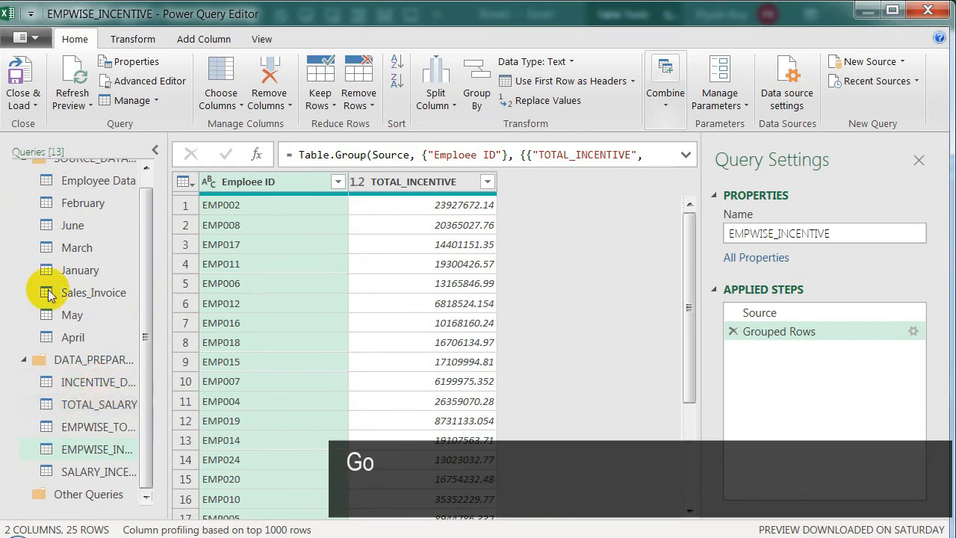
pyautogui.click(87, 409)
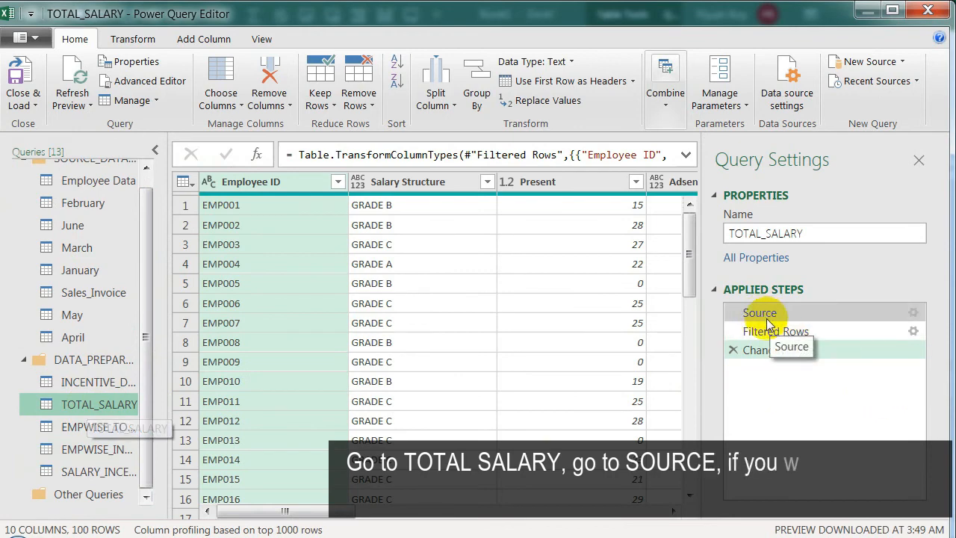
pyautogui.click(913, 313)
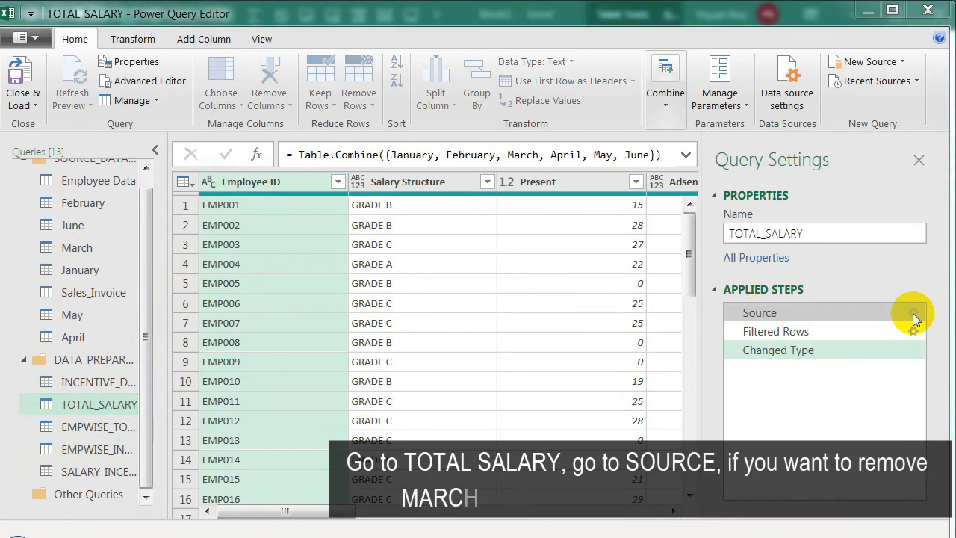
pyautogui.click(913, 313)
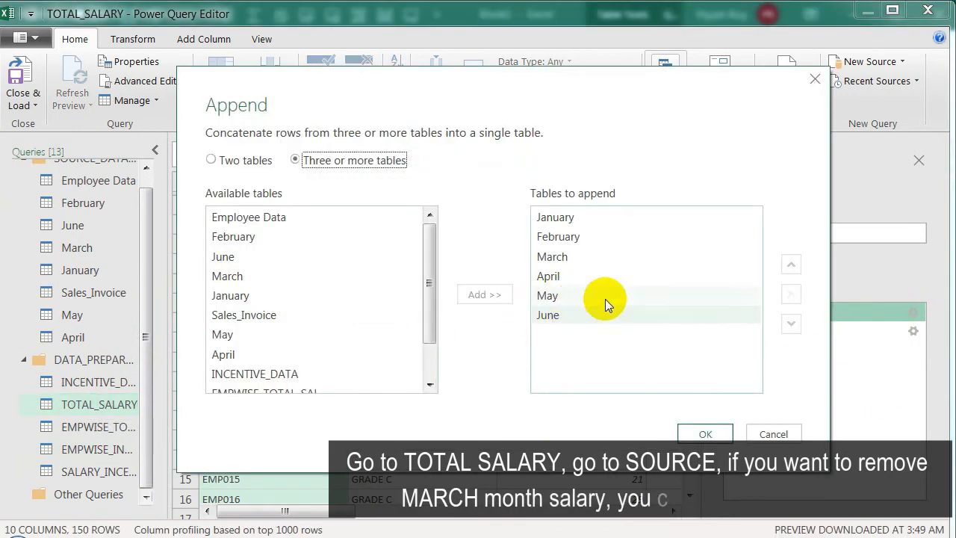
pyautogui.click(566, 257)
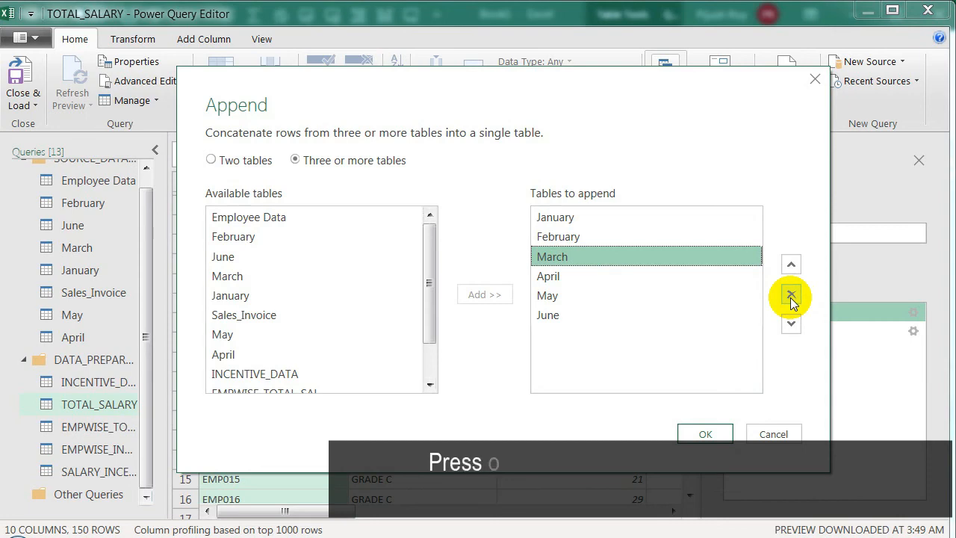
pyautogui.click(790, 298)
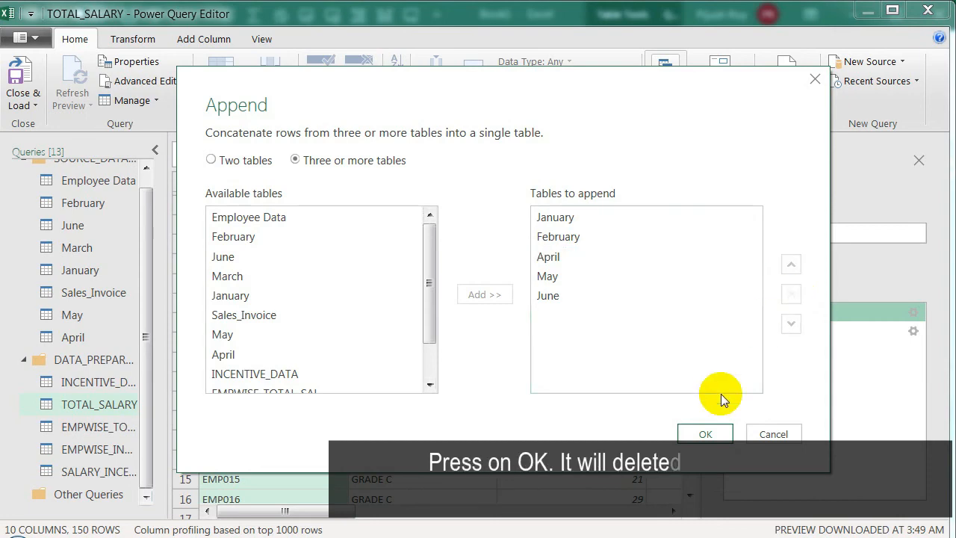
pyautogui.click(706, 434)
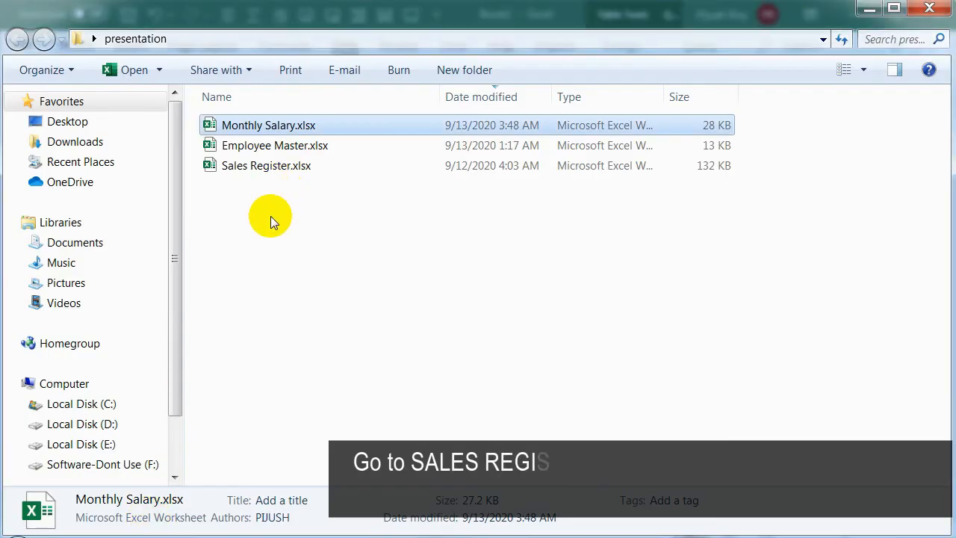
# - Open Sales Register.xlsx from the presentation folder and select B1782, the first empty cell below the Emploee ID data
pyautogui.click(267, 189)
pyautogui.doubleClick(266, 166)
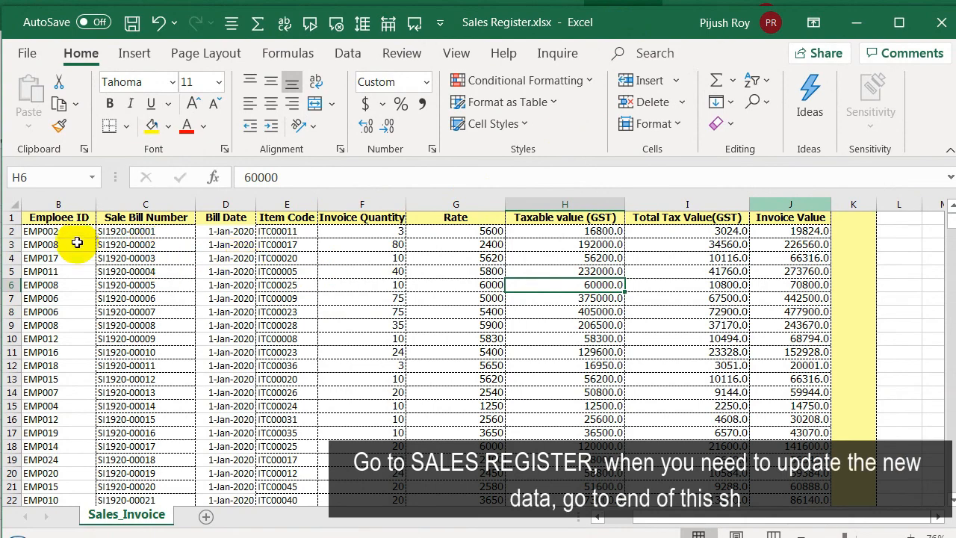
pyautogui.click(71, 217)
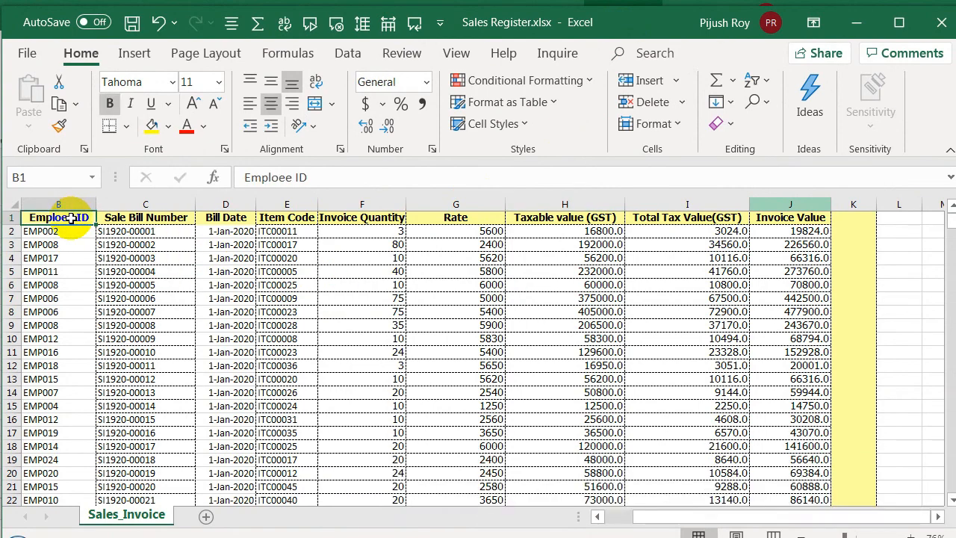
pyautogui.hotkey('ctrl', 'Down')
pyautogui.click(80, 423)
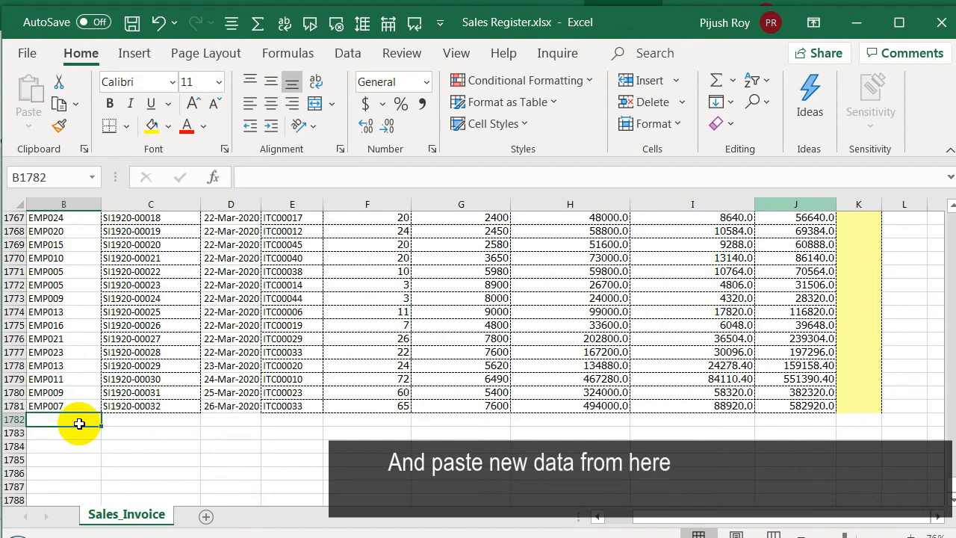